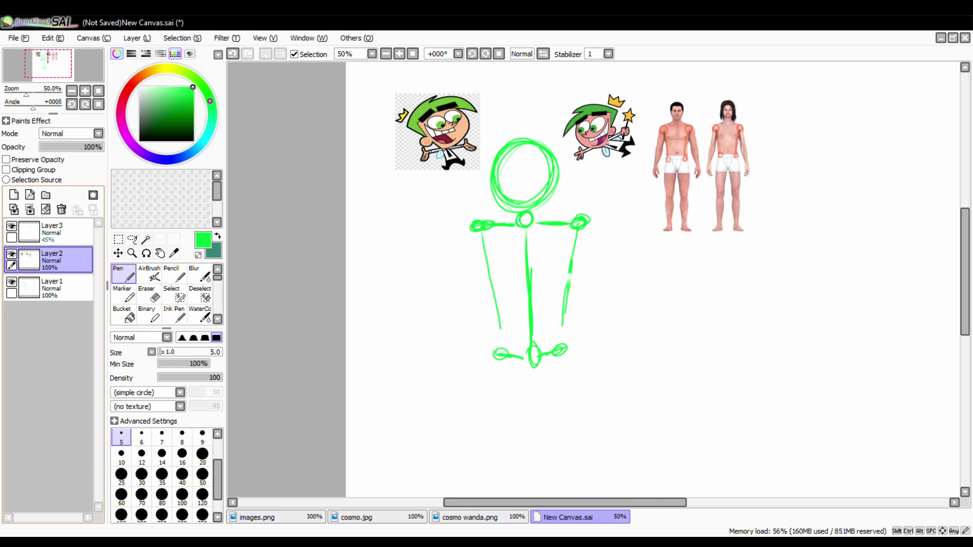
Sketch the skeleton's torso sides from shoulders to hips in green and reinforce both shoulder joint circles
left_click_drag(483, 232, 501, 359)
left_click_drag(571, 280, 566, 346)
left_click_drag(486, 218, 474, 238)
left_click_drag(588, 218, 572, 235)
scroll(653, 279, "down", 5)
scroll(653, 278, "up", 6)
Sketch both skeleton arms with elbow circles and oval hands, one bent upward and one reaching down and outward
left_click_drag(474, 253, 458, 318)
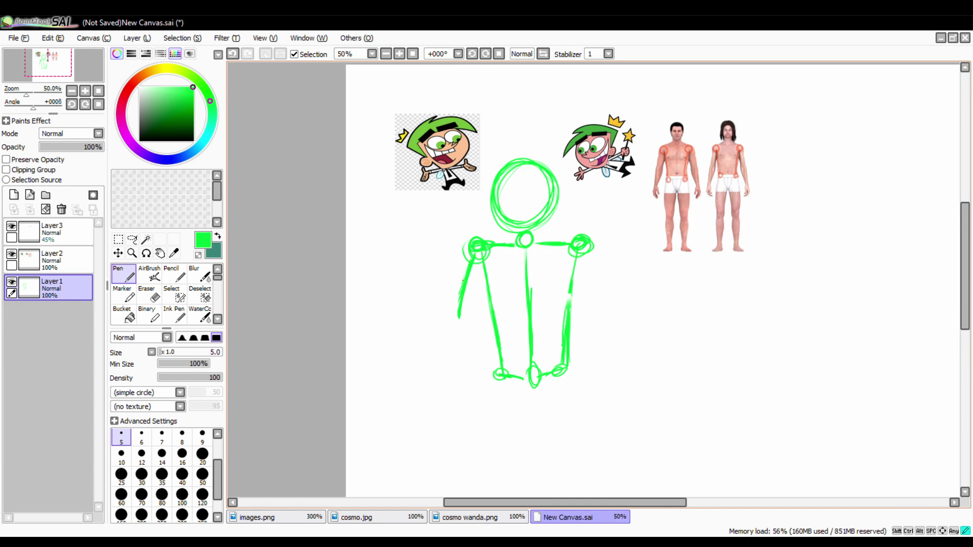
left_click_drag(598, 325, 634, 372)
scroll(653, 279, "down", 5)
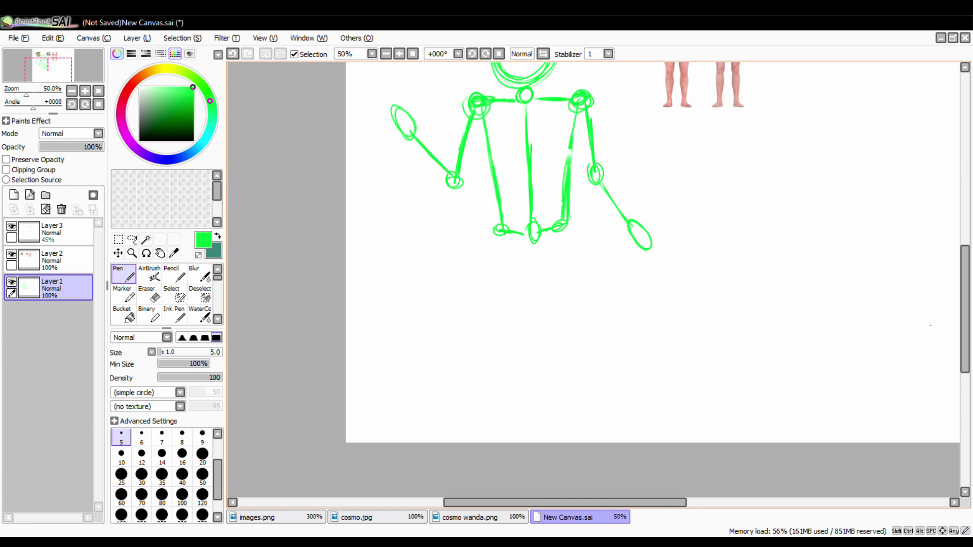
Sketch the skeleton's hip joint circles, the curved pelvis line and long oval thighs below the torso
scroll(653, 279, "up", 2)
left_click_drag(506, 290, 512, 319)
left_click_drag(514, 331, 563, 316)
left_click_drag(557, 282, 563, 325)
scroll(654, 279, "down", 3)
left_click_drag(494, 225, 496, 334)
left_click_drag(532, 265, 496, 342)
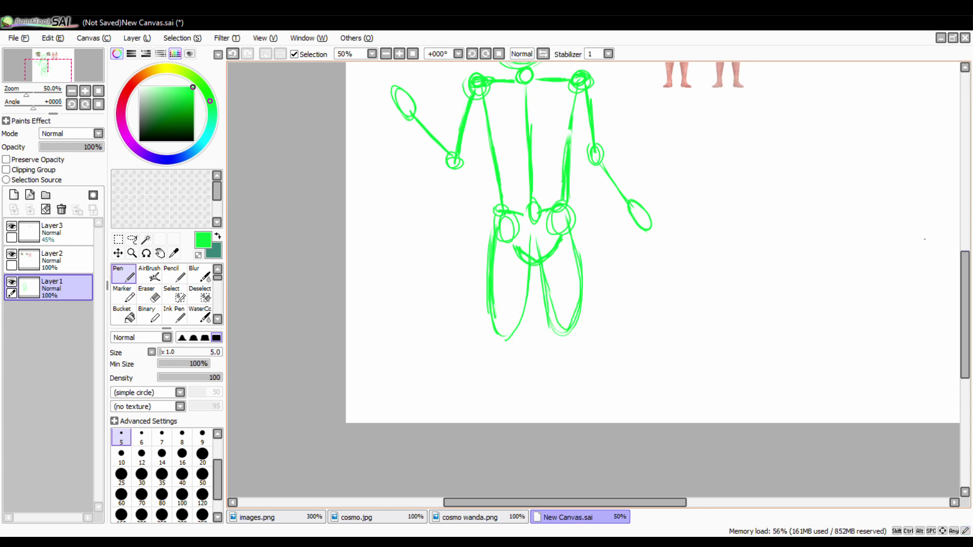
Scale the whole green skeleton down with a transform to leave room for the lower legs
scroll(654, 278, "up", 3)
left_click_drag(477, 86, 481, 91)
key("ctrl+t")
left_click_drag(637, 308, 615, 308)
key("Return")
left_click(51, 259)
key("e")
left_click_drag(506, 109, 537, 127)
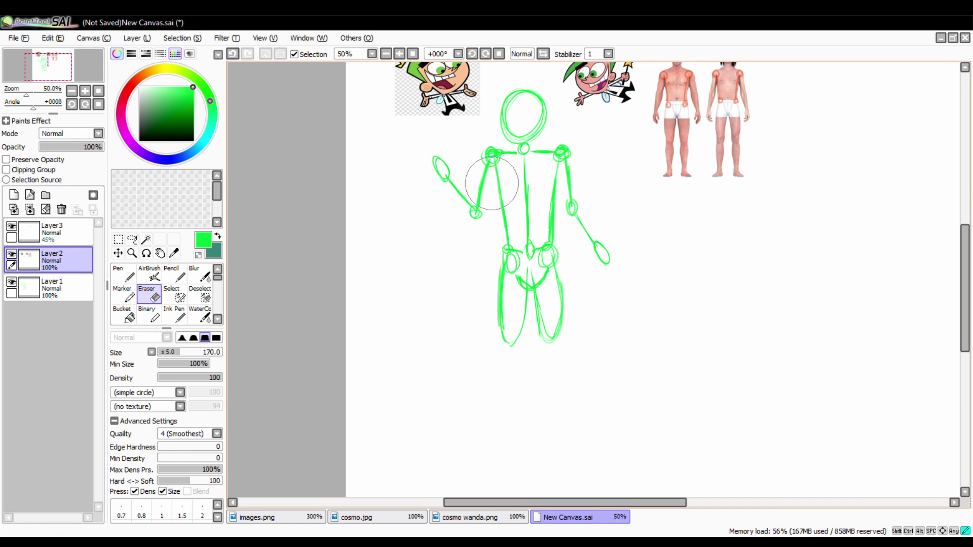
Sketch the skeleton's knees, lower legs and feet on Layer1 with the Pen
left_click(51, 287)
key("n")
scroll(654, 279, "down", 2)
left_click_drag(553, 281, 555, 296)
left_click_drag(509, 283, 522, 373)
mouse_move(510, 293)
left_mouse_down()
mouse_move(496, 379)
mouse_move(560, 398)
left_mouse_up()
scroll(654, 278, "up", 2)
Lasso the skeleton's arms one after the other and transform each of them
left_click(131, 238)
mouse_move(563, 192)
left_mouse_down()
mouse_move(611, 292)
mouse_move(587, 304)
left_mouse_up()
key("ctrl+t")
key("Return")
mouse_move(430, 152)
left_mouse_down()
mouse_move(486, 218)
mouse_move(430, 147)
left_mouse_up()
key("ctrl+t")
key("Return")
Flesh out both skeleton arms with long oval shapes around the upper arms and forearms
key("n")
mouse_move(562, 150)
left_mouse_down()
mouse_move(572, 218)
mouse_move(610, 286)
left_mouse_up()
left_click_drag(494, 152, 469, 233)
left_click_drag(446, 166, 474, 232)
Add a new layer above the skeleton, fade Layer1 to 45% opacity, and choose the Pencil with magenta
scroll(489, 178, "up", 3)
left_click(14, 195)
left_click(51, 316)
left_click_drag(97, 146, 48, 146)
left_click(50, 287)
left_click(122, 125)
left_click(174, 273)
scroll(489, 178, "up", 2)
scroll(424, 279, "up", 2)
Outline the head, jaw and neck in magenta on Layer4, cleaning up stray lines
left_click_drag(411, 251, 414, 270)
left_click_drag(430, 216, 494, 293)
left_click_drag(419, 233, 413, 290)
scroll(477, 217, "down", 3)
key("e")
key("n")
mouse_move(439, 256)
left_mouse_down()
mouse_move(471, 245)
mouse_move(441, 280)
left_mouse_up()
left_click_drag(476, 238, 480, 273)
Draw the shoulder line and collarbone over the skeleton in magenta, erasing misplaced strokes
scroll(480, 273, "down", 2)
key("e")
mouse_move(378, 221)
left_mouse_down()
mouse_move(440, 202)
mouse_move(541, 213)
left_mouse_up()
key("n")
scroll(507, 213, "down", 2)
mouse_move(479, 202)
left_mouse_down()
mouse_move(543, 212)
mouse_move(488, 227)
left_mouse_up()
Outline the torso with chest curves, tapered sides and short hip lines in magenta
scroll(488, 227, "up", 4)
left_click_drag(405, 356, 417, 429)
left_click_drag(513, 359, 506, 394)
scroll(506, 394, "down", 4)
key("e")
left_click_drag(400, 223, 463, 271)
key("n")
scroll(462, 267, "down", 2)
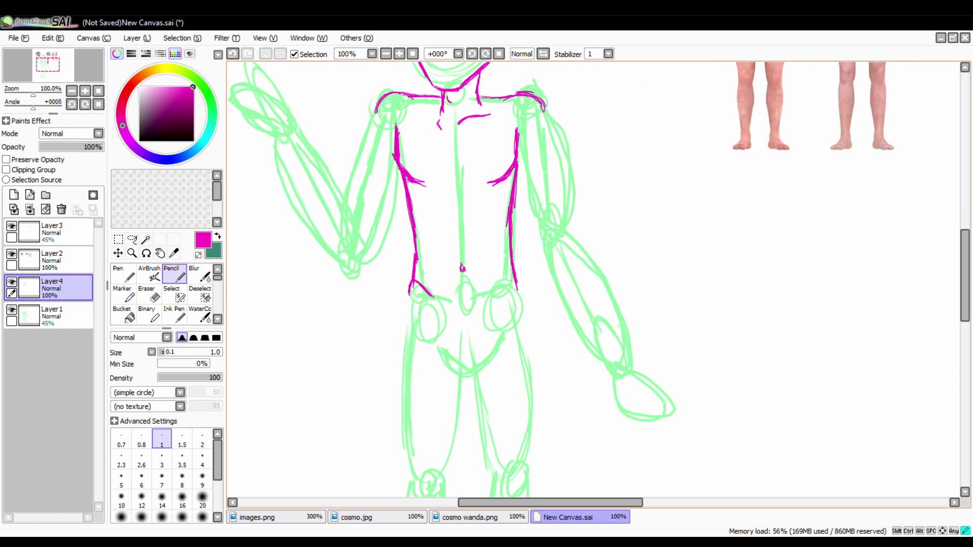
left_click_drag(517, 283, 494, 299)
Move the short-haired man reference on Layer2 down beside the figure, then deselect and return to Layer4
scroll(493, 299, "down", 3)
scroll(494, 299, "up", 6)
left_click(51, 260)
left_click_drag(719, 213, 740, 334)
scroll(507, 278, "down", 5)
left_click(124, 276)
left_click(51, 287)
key("ctrl+d")
Outline the inner and outer thighs down to the knees with the magenta Pencil
left_click(174, 274)
scroll(456, 279, "down", 2)
left_click_drag(403, 212, 400, 286)
left_click_drag(474, 233, 483, 288)
left_click_drag(527, 172, 536, 310)
left_click_drag(400, 241, 409, 313)
Outline both lower legs from knee to ankle in magenta, setting the Pencil size to 2
scroll(456, 279, "down", 3)
left_click_drag(414, 205, 418, 392)
left_click(202, 438)
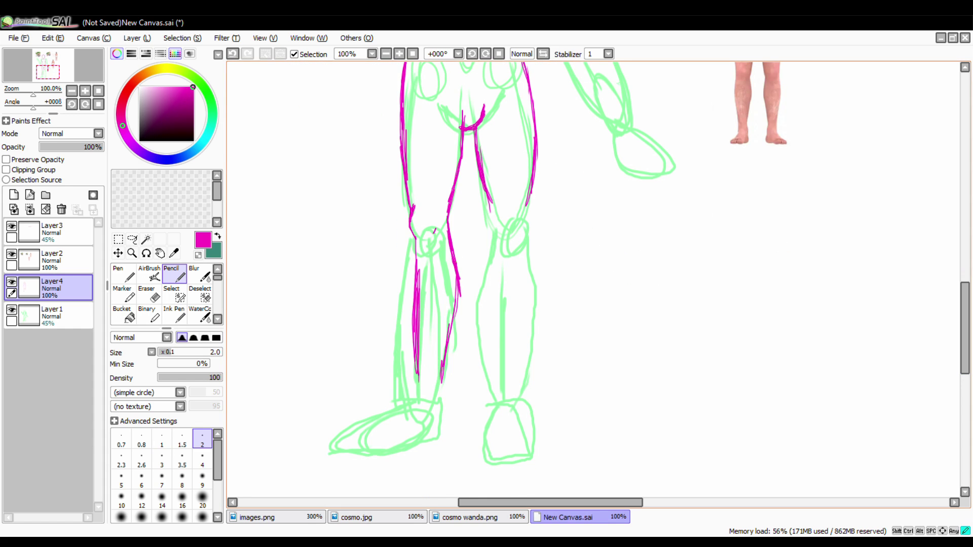
left_click_drag(460, 277, 439, 384)
left_click_drag(494, 277, 500, 398)
left_click_drag(530, 245, 538, 314)
left_click_drag(538, 287, 521, 395)
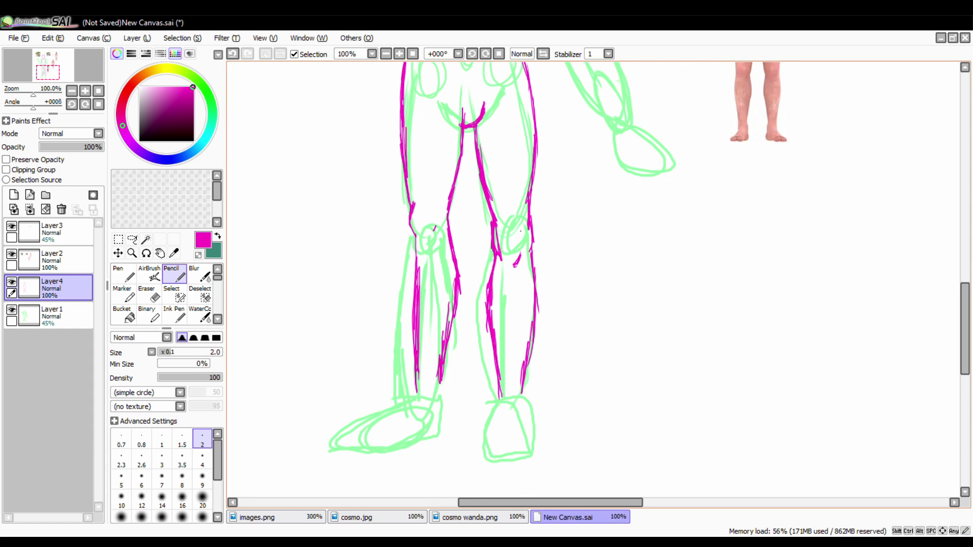
Draw the sideways-turned foot with its ankle, heel and toes in magenta
key("e")
key("n")
scroll(427, 270, "down", 2)
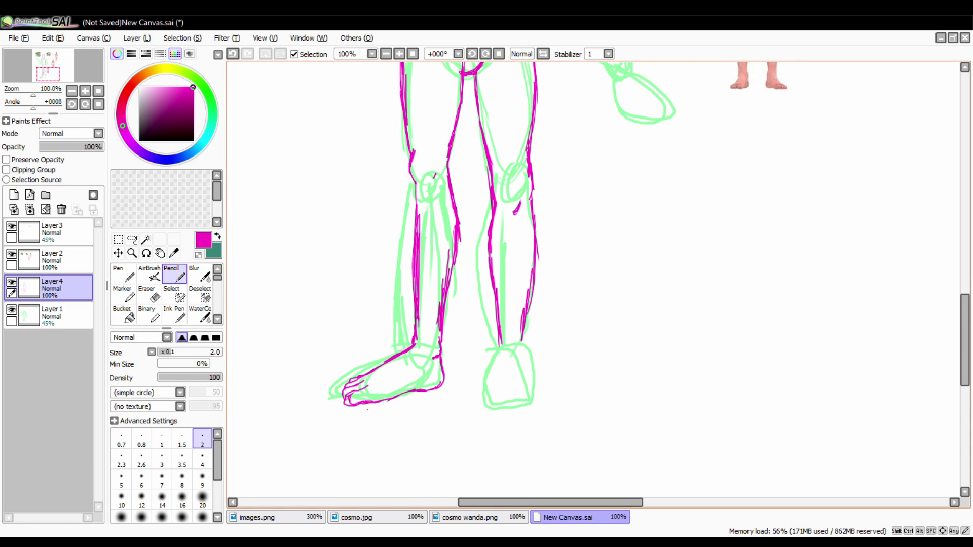
key("e")
key("n")
Clean up the calf line of the sideways leg and draw the front-facing foot with its toes
key("e")
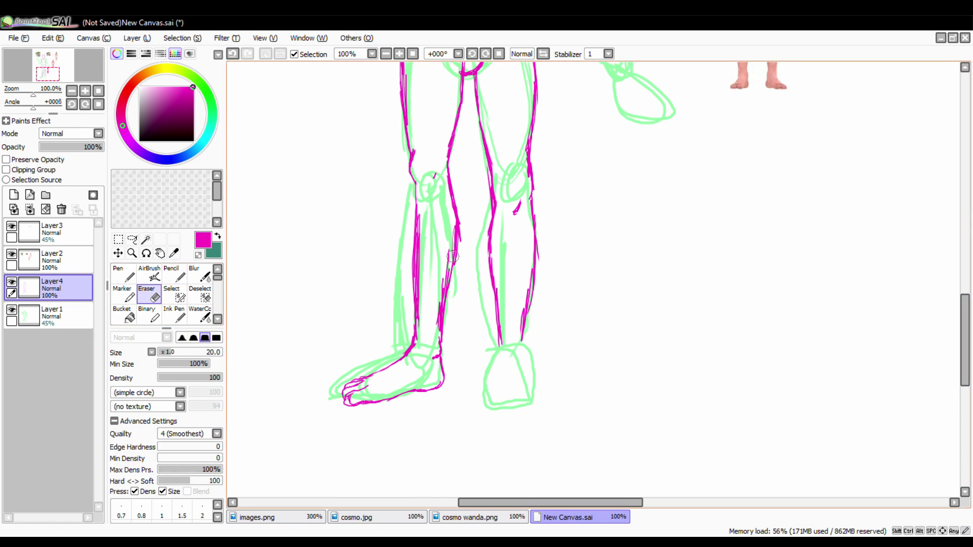
key("n")
scroll(536, 340, "down", 2)
key("e")
key("n")
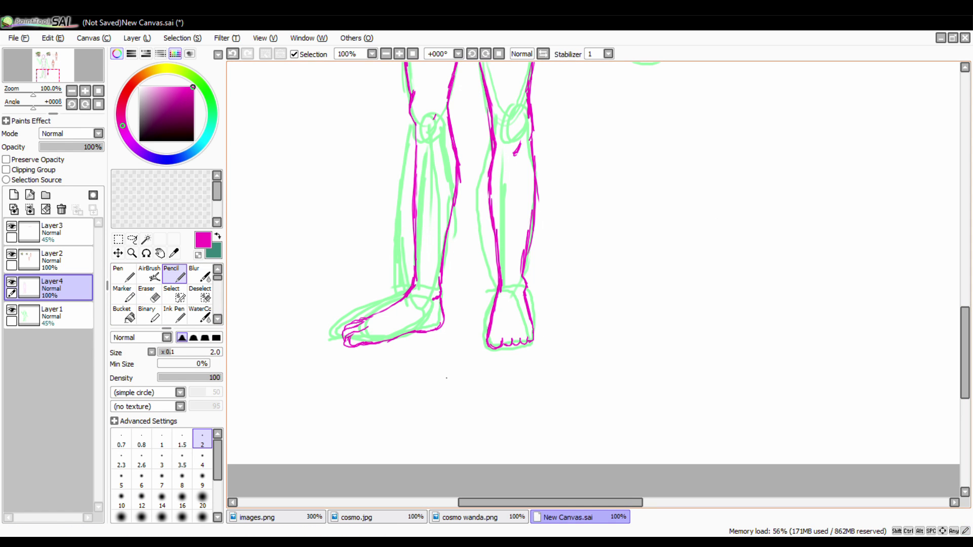
Outline the raised bent arm and a straight hanging arm in magenta, redoing the strokes of the lowered hand
key("ctrl")
scroll(593, 278, "up", 15)
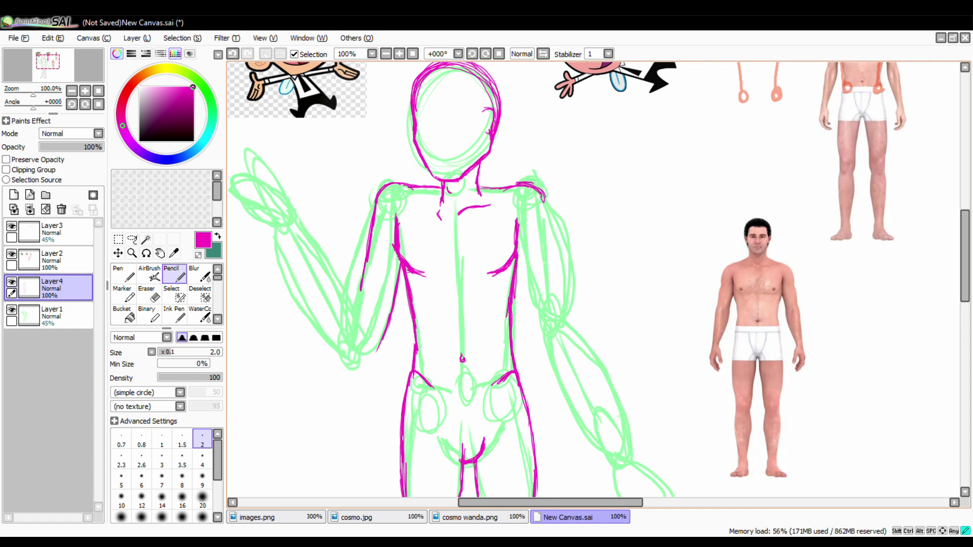
scroll(452, 280, "down", 3)
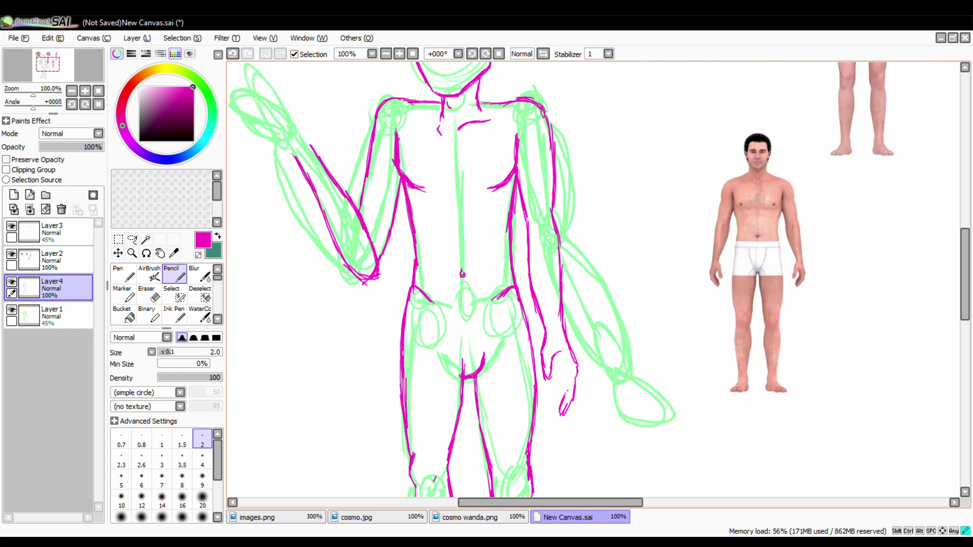
key("ctrl+z")
key("ctrl+z")
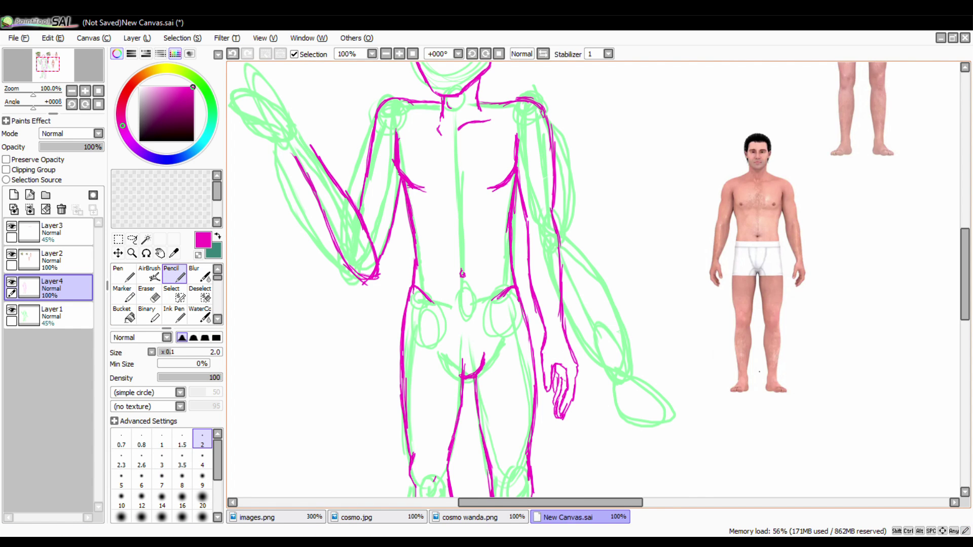
Draw the raised hand as a loosely closed fist, undoing and redoing the finger strokes
scroll(593, 278, "up", 4)
scroll(593, 278, "left", 5)
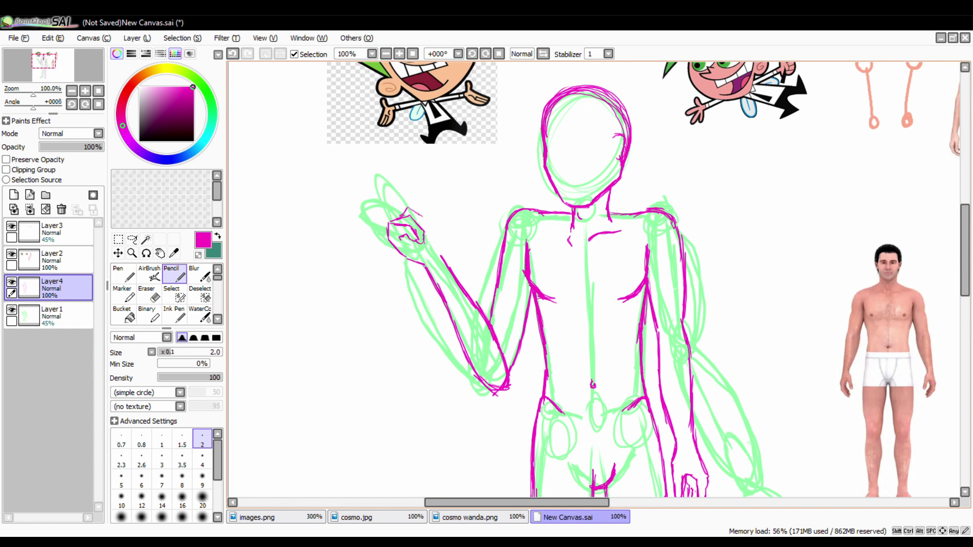
key("ctrl+z")
key("ctrl+z")
scroll(442, 191, "down", 4)
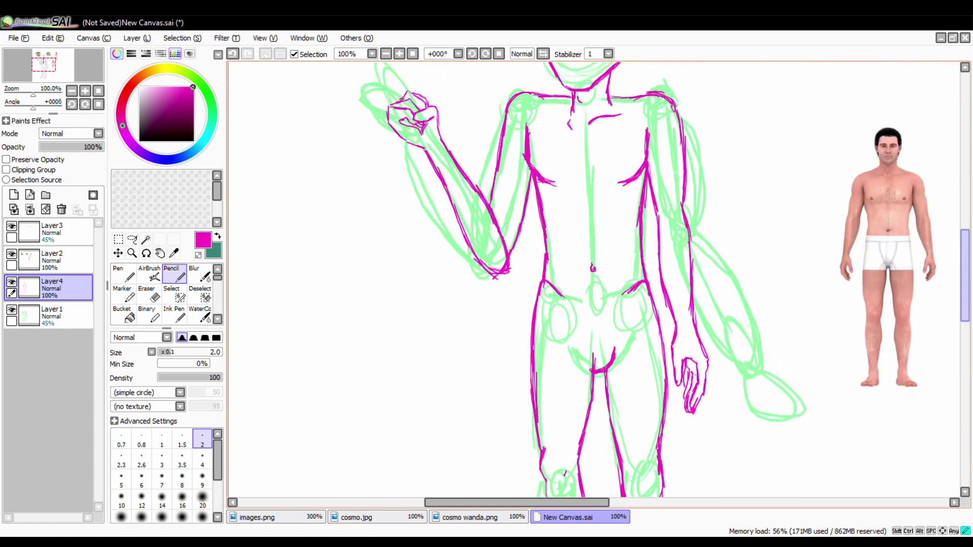
Rotate the hanging arm outward from the shoulder with a transform and apply it
key("ctrl+t")
left_click_drag(681, 276, 689, 276)
left_click_drag(709, 430, 810, 395)
key("Return")
Draw an open palm with thumb and spread fingers at the end of the outstretched arm
key("n")
scroll(591, 252, "up", 1)
scroll(591, 253, "up", 3)
scroll(591, 252, "right", 3)
left_click_drag(588, 249, 648, 287)
mouse_move(556, 274)
left_mouse_down()
mouse_move(581, 344)
mouse_move(634, 405)
left_mouse_up()
left_click_drag(608, 340, 663, 400)
left_click_drag(652, 287, 702, 348)
left_click_drag(669, 321, 709, 372)
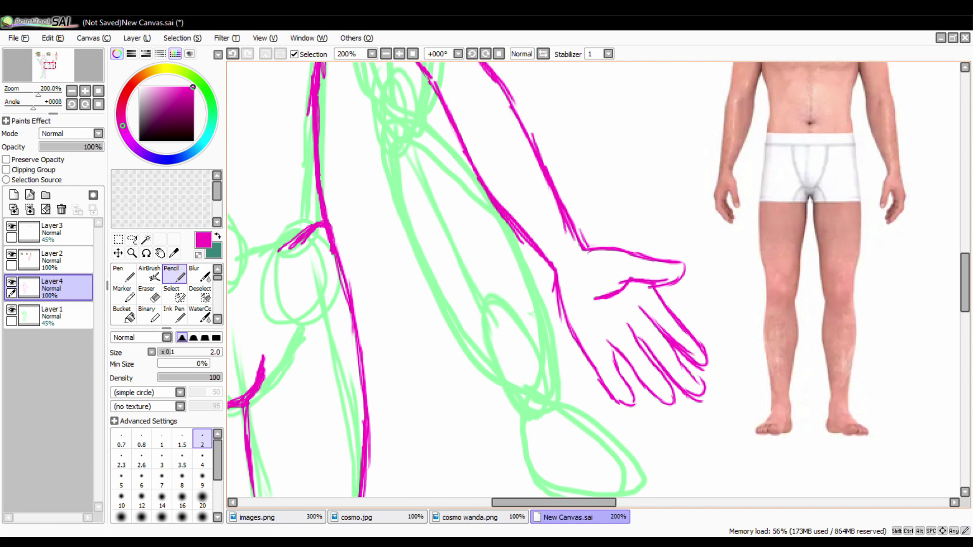
Erase and tidy the outer finger lines of the open hand
key("e")
left_click_drag(608, 345, 633, 400)
key("n")
scroll(593, 279, "down", 5)
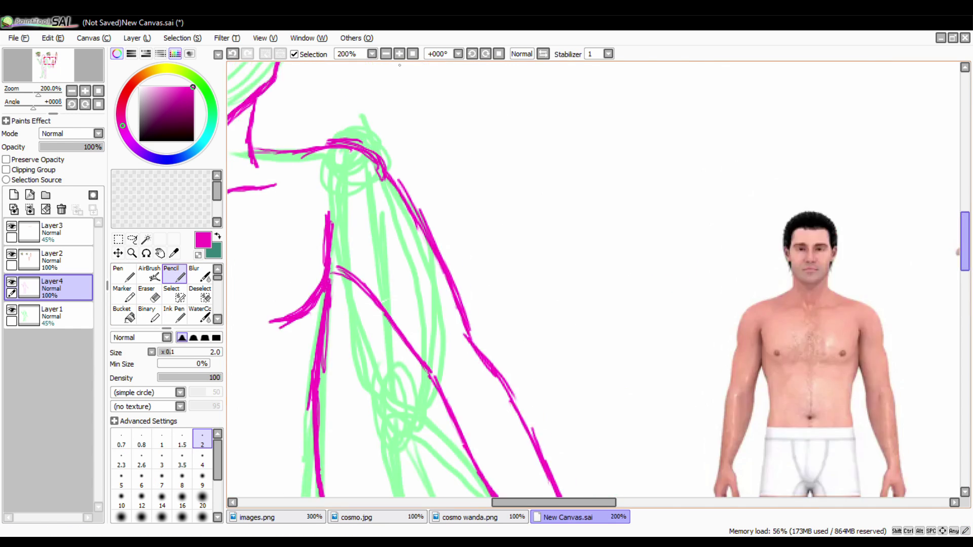
Hide the green skeleton layer Layer1 and check the magenta body outline as a whole
left_click(11, 309)
scroll(593, 279, "up", 3)
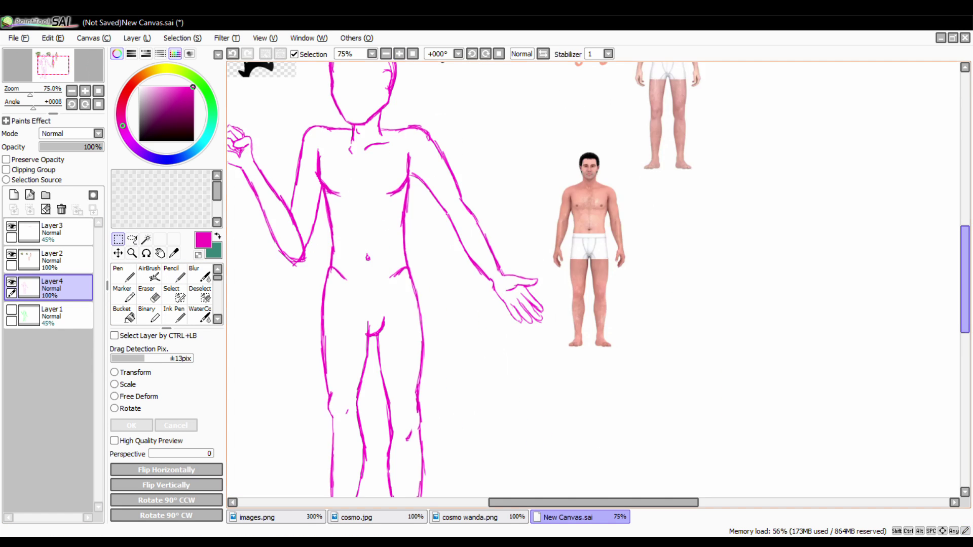
scroll(427, 223, "up", 2)
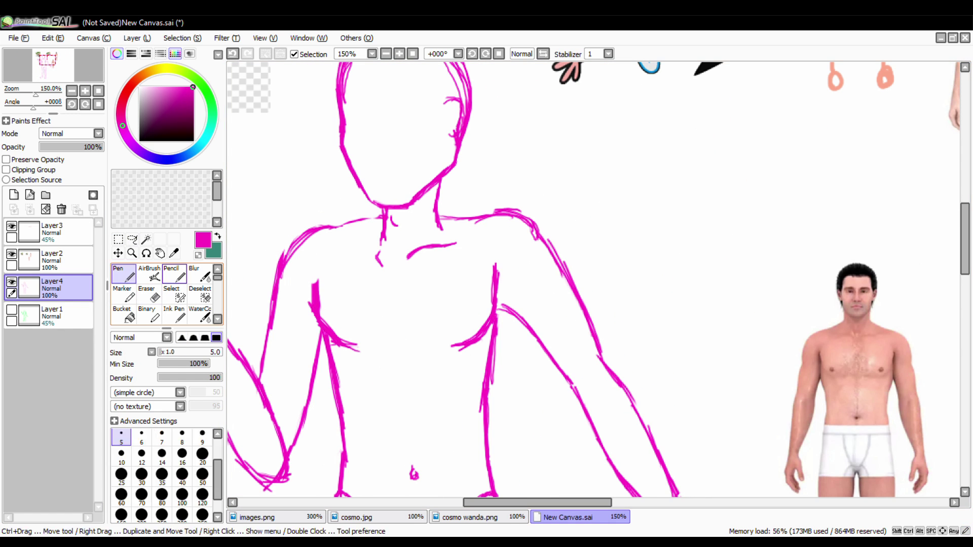
scroll(526, 265, "down", 4)
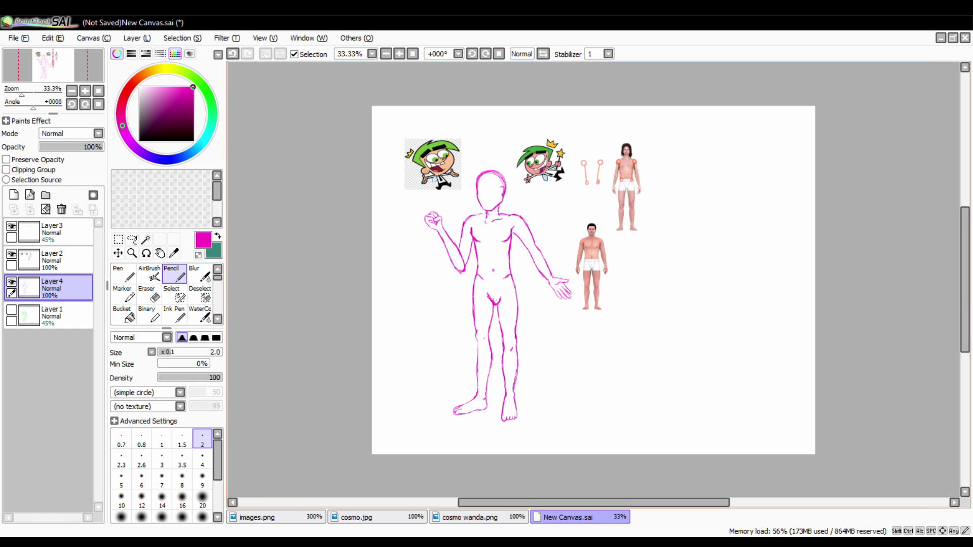
Sketch the side-swept fringe in green on a new layer above the body layer, faded to 42% opacity
scroll(523, 260, "up", 3)
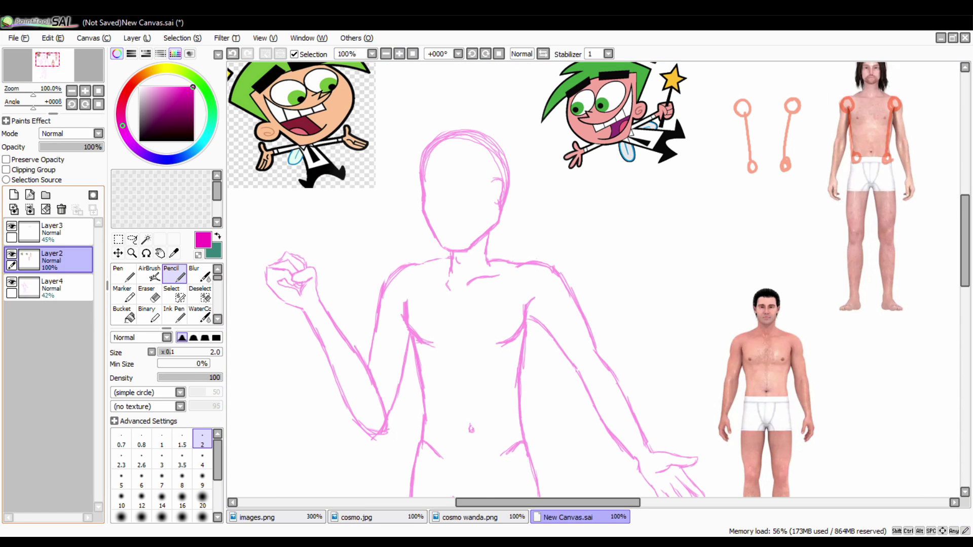
scroll(523, 260, "up", 2)
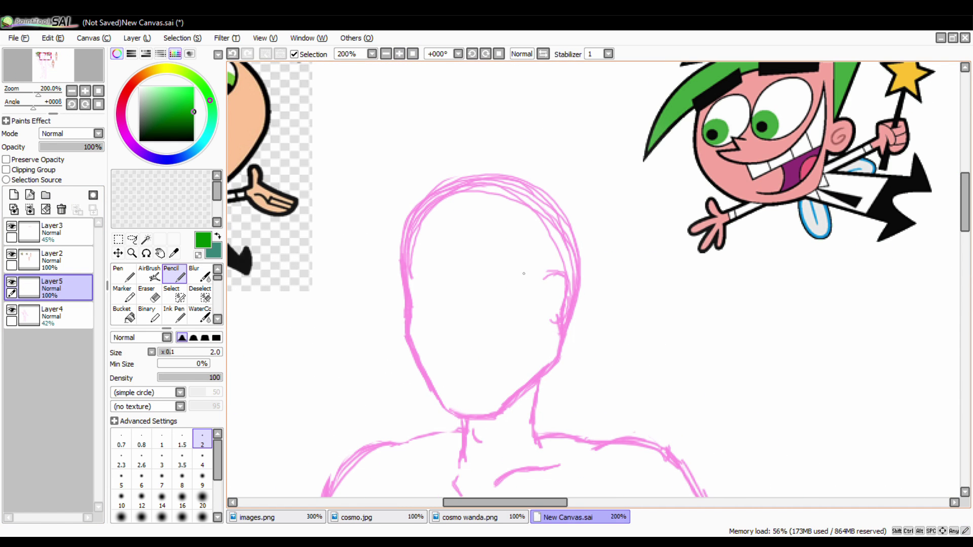
mouse_move(494, 179)
left_mouse_down()
mouse_move(380, 304)
mouse_move(542, 170)
left_mouse_up()
left_click_drag(530, 301, 405, 254)
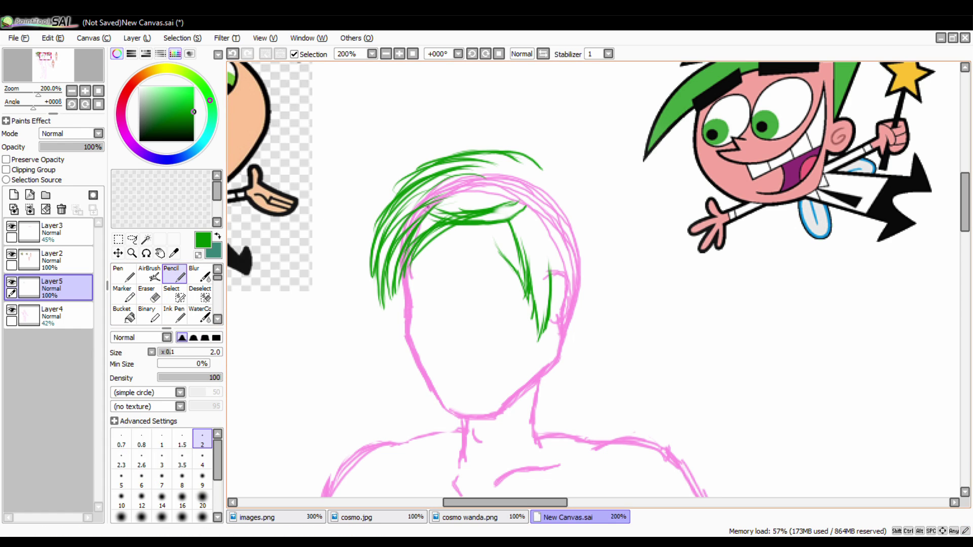
Build up the hair in green with spiky swept strokes over the crown and locks down both sides of the head
left_click_drag(509, 212, 423, 218)
mouse_move(491, 152)
left_mouse_down()
mouse_move(401, 157)
mouse_move(354, 266)
left_mouse_up()
mouse_move(403, 215)
left_mouse_down()
mouse_move(368, 321)
mouse_move(334, 329)
left_mouse_up()
scroll(507, 278, "up", 2)
left_click_drag(387, 261, 354, 372)
left_click_drag(433, 208, 370, 240)
left_click_drag(517, 187, 372, 215)
left_click_drag(560, 241, 586, 324)
scroll(582, 304, "down", 2)
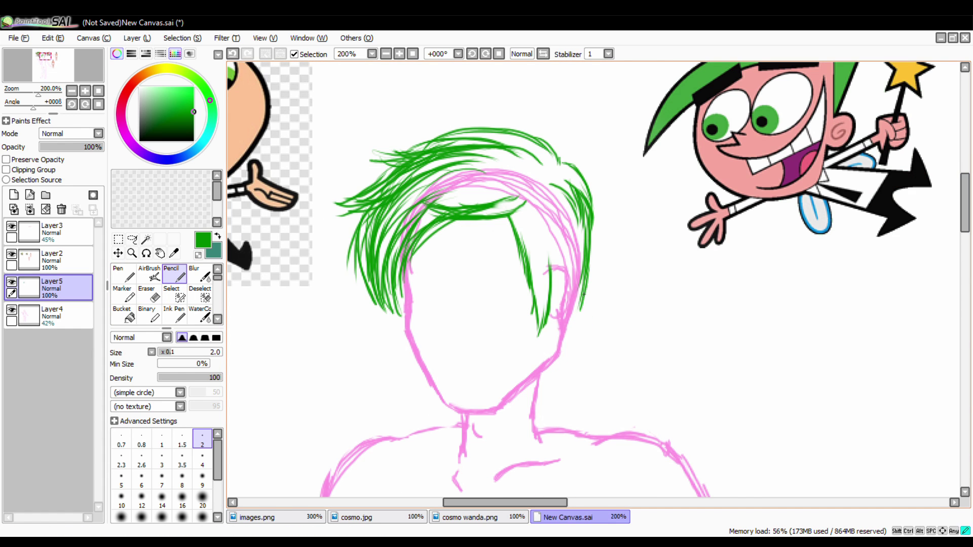
Draw long green hair strands from the crown down past the ear on the fuller side of the head
left_click_drag(570, 254, 563, 374)
left_click_drag(572, 159, 582, 284)
left_click_drag(595, 159, 615, 273)
left_click_drag(557, 152, 623, 254)
mouse_move(521, 173)
left_mouse_down()
mouse_move(555, 259)
mouse_move(410, 217)
left_mouse_up()
left_click_drag(449, 220, 403, 324)
Erase stray hair strokes and thicken the locks beside the ear down to the neck
key("e")
left_click_drag(573, 167, 436, 244)
left_click_drag(565, 248, 557, 359)
key("n")
mouse_move(583, 218)
left_mouse_down()
mouse_move(603, 340)
mouse_move(578, 390)
left_mouse_up()
left_click_drag(408, 337, 412, 375)
left_click_drag(572, 324, 583, 396)
Redraw the ear in the outline's magenta on Layer4 at 100% opacity, and touch up the surrounding hair on Layer5
scroll(557, 355, "down", 2)
left_click(50, 315)
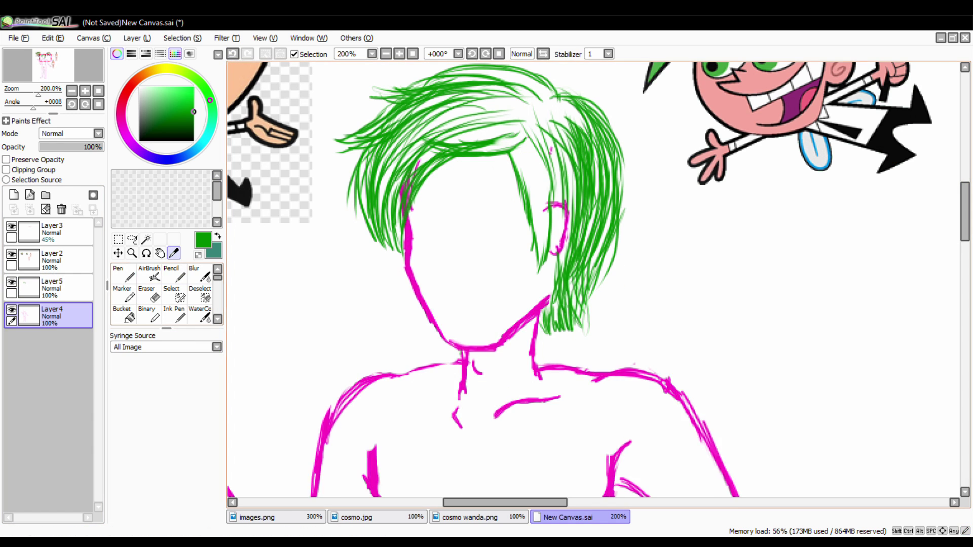
left_click(534, 304, "alt")
left_click(50, 286)
mouse_move(551, 273)
left_mouse_down()
mouse_move(557, 281)
mouse_move(443, 105)
left_mouse_up()
key("alt")
scroll(557, 279, "up", 2)
Draw blue guide lines for the face centre, eyes and mouth on Layer4 with the size 5 Pen, with the layer faded to 38%
left_click(51, 314)
left_click_drag(793, 169, 636, 253)
left_click_drag(656, 147, 791, 345)
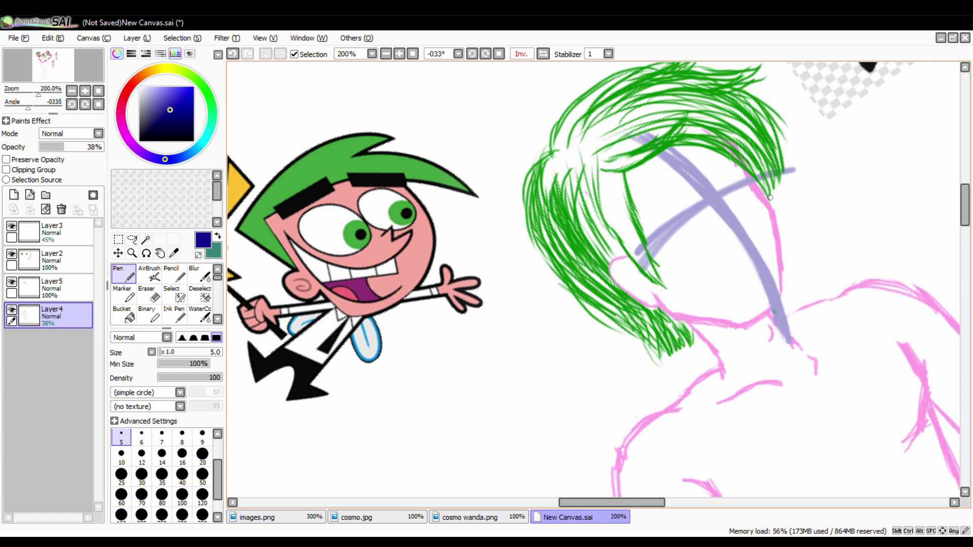
left_click_drag(843, 220, 684, 319)
Sketch both eyebrows and the nose line on Layer5 with the green size 2 Pencil
left_click(50, 286)
left_click(175, 273)
scroll(725, 221, "up", 1)
left_click_drag(652, 254, 684, 216)
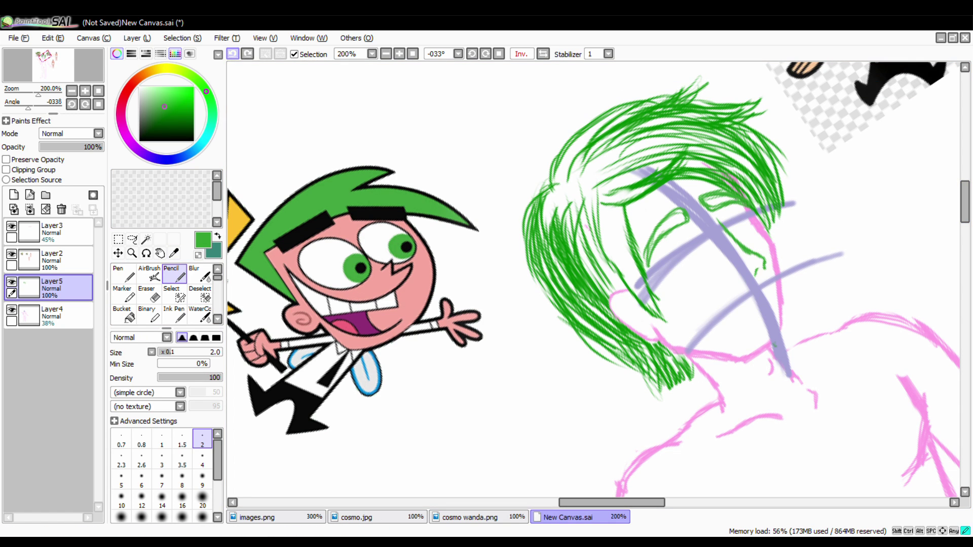
key("e")
key("e")
key("e")
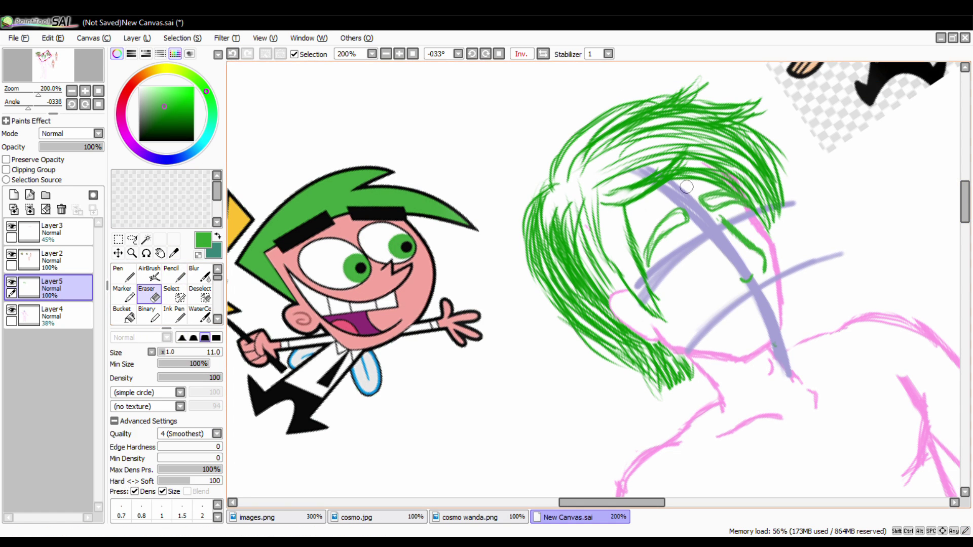
Draw the smiling mouth along the lower guide line and extend the nose down to the nostril
key("e")
key("h")
key("Home")
scroll(590, 284, "down", 1)
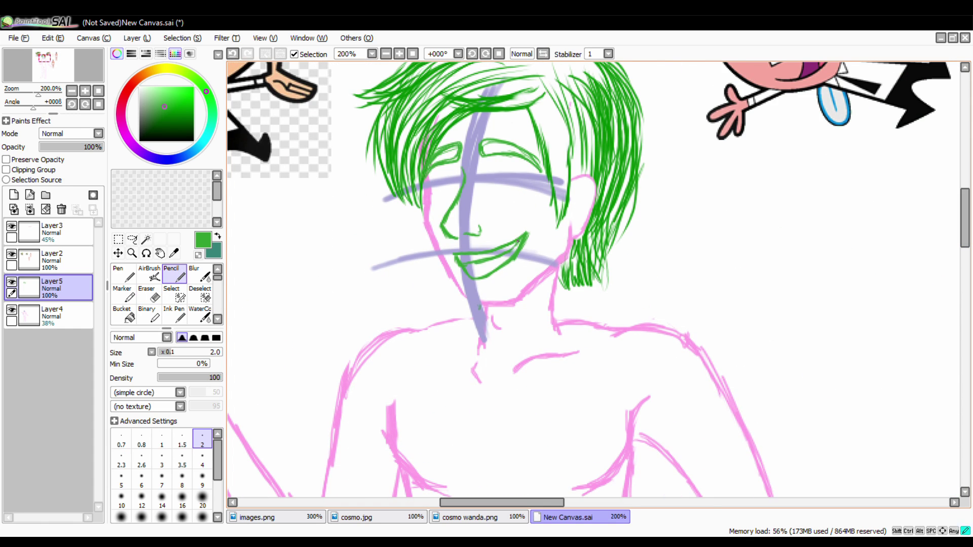
Erase and refine the nose and smile, and trace the cheek and jaw outline in green
key("e")
key("e")
left_click_drag(478, 221, 459, 236)
key("e")
key("e")
key("ctrl")
left_click_drag(411, 258, 398, 270)
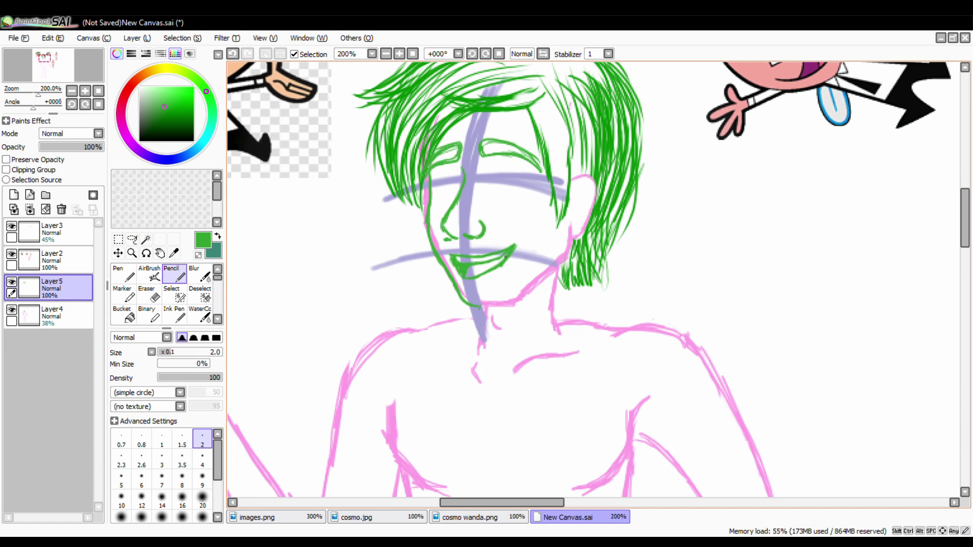
mouse_move(539, 244)
left_mouse_down()
mouse_move(558, 215)
mouse_move(688, 280)
mouse_move(661, 254)
left_mouse_up()
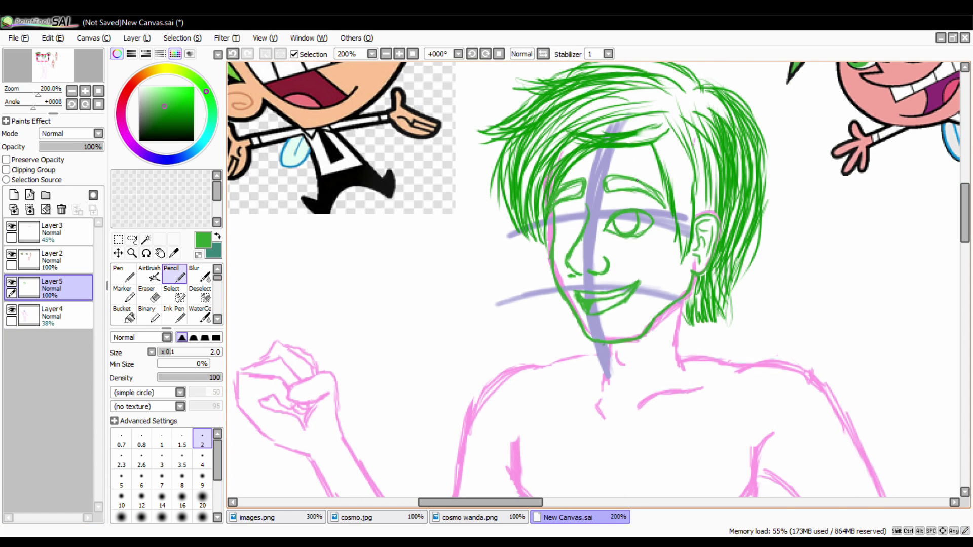
Adjust the shape and position of the eye nearer the ear with a transform, and draw the second eye beside the nose
key("m")
left_click_drag(609, 216, 655, 242)
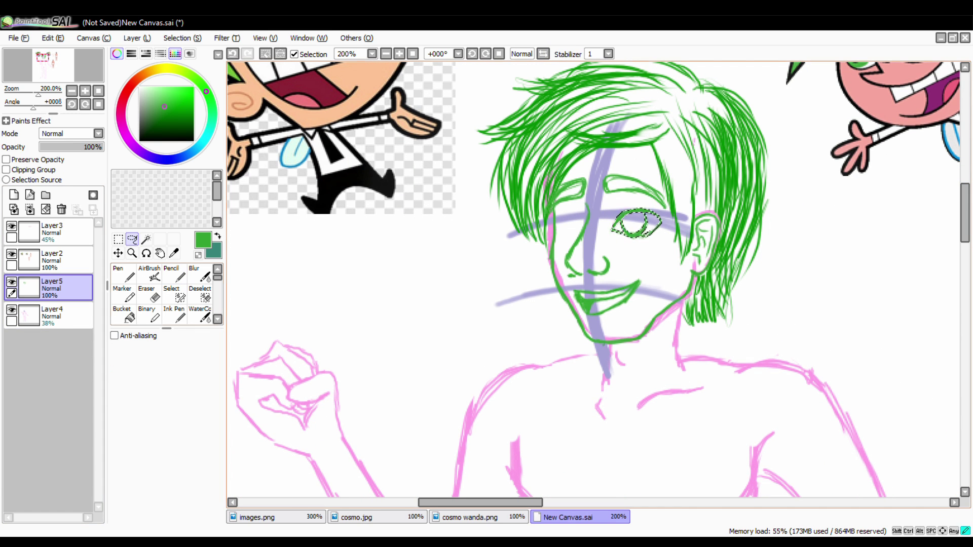
key("ctrl+t")
key("Return")
key("h")
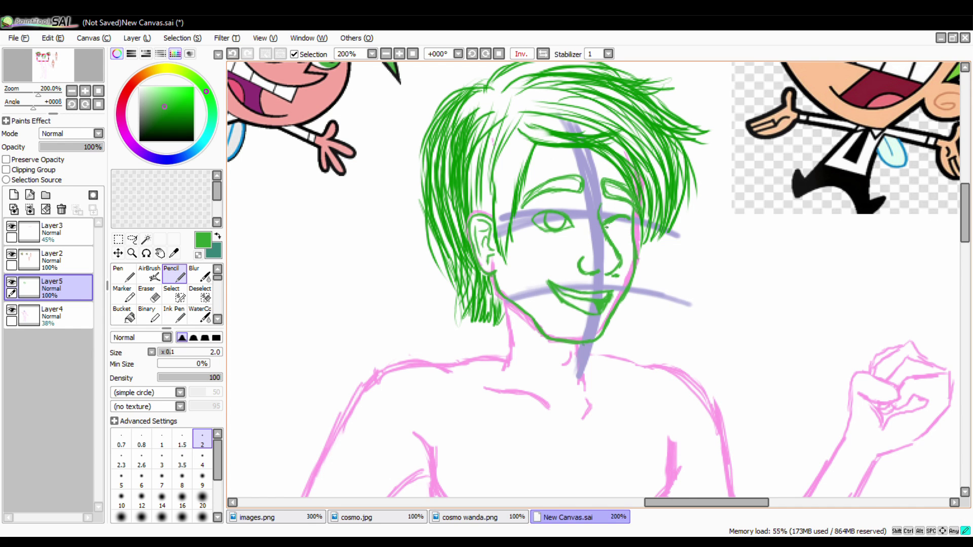
key("e")
key("h")
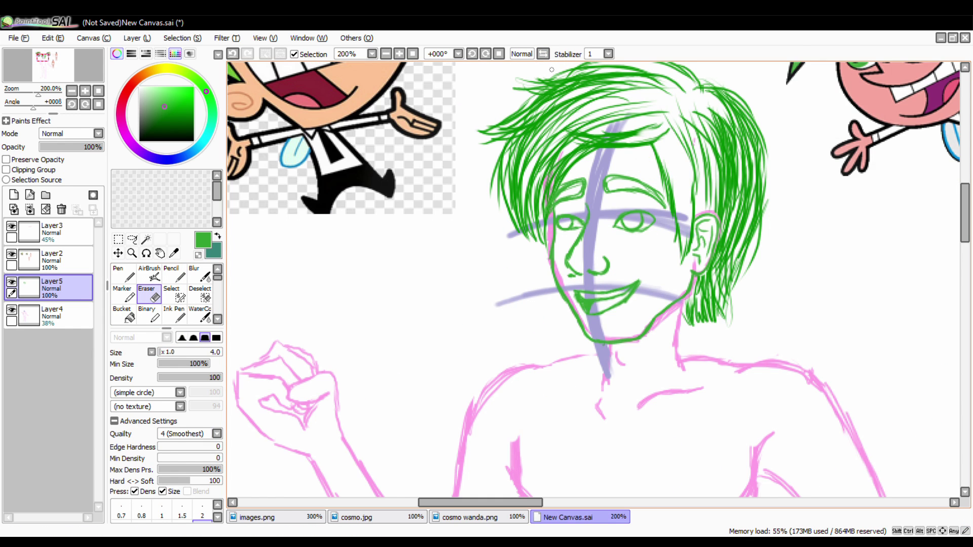
Draw the neck, the open shirt collar and the tie knot at the throat in green
key("n")
left_click_drag(582, 309, 441, 240)
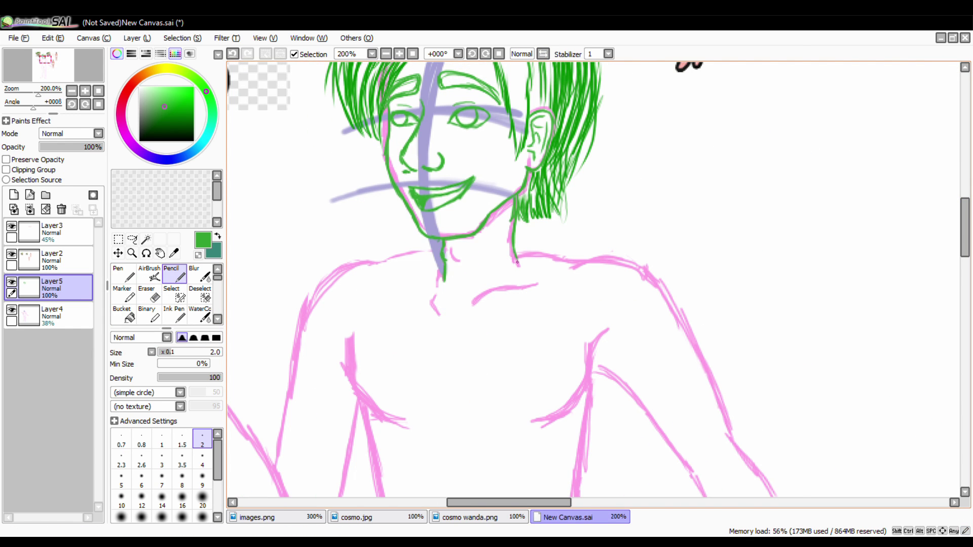
scroll(455, 279, "down", 1)
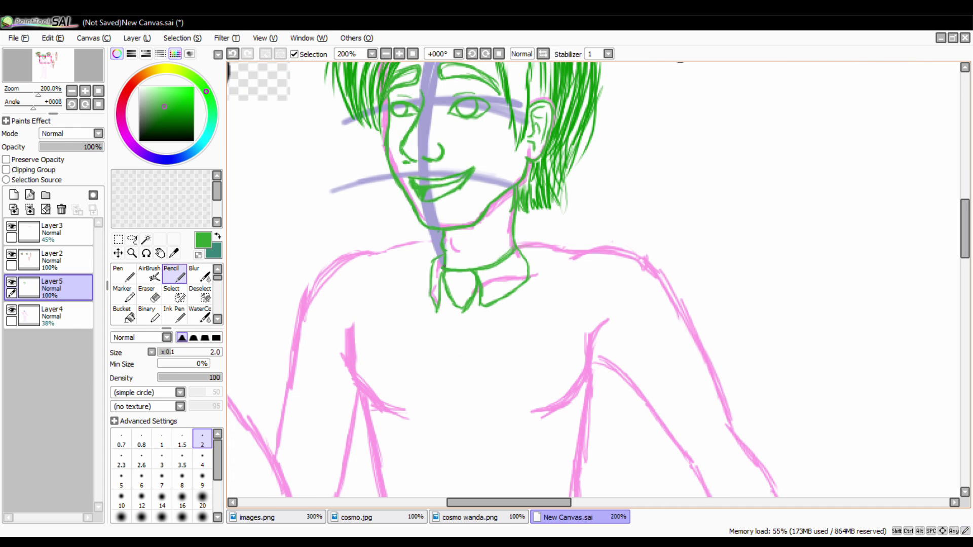
left_click_drag(419, 251, 305, 315)
key("ctrl+z")
left_click_drag(317, 254, 371, 373)
key("ctrl+z")
Trace both sides of the shirt from the armpits down to the waist
scroll(359, 304, "down", 5)
left_click_drag(347, 181, 372, 273)
scroll(373, 273, "down", 4)
left_click_drag(374, 220, 386, 333)
scroll(601, 167, "up", 3)
scroll(593, 278, "down", 4)
left_click_drag(581, 299, 591, 332)
left_click_drag(580, 290, 563, 307)
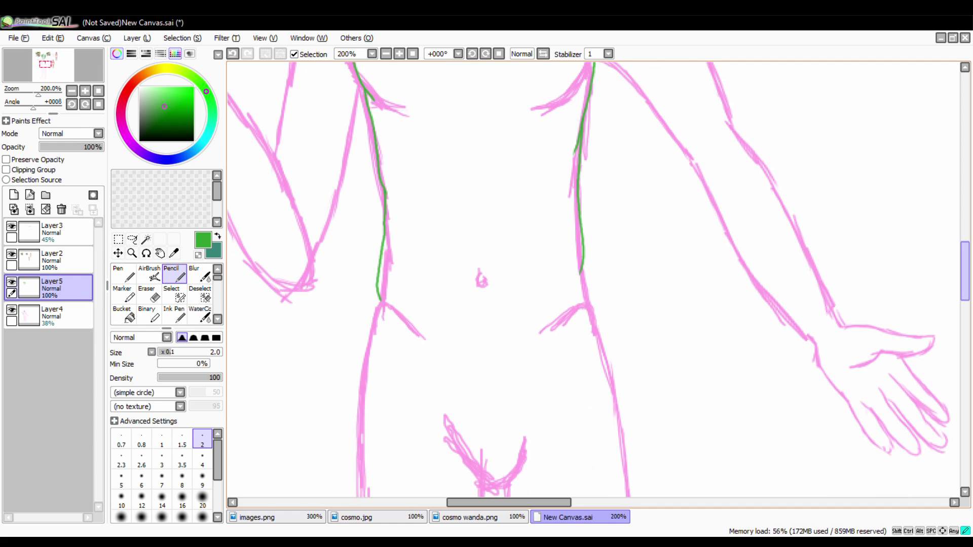
Draw a curved belt around the waist with a square buckle at its centre
scroll(593, 279, "down", 1)
left_click_drag(378, 316, 595, 322)
mouse_move(378, 315)
left_mouse_down()
mouse_move(371, 338)
mouse_move(597, 348)
left_mouse_up()
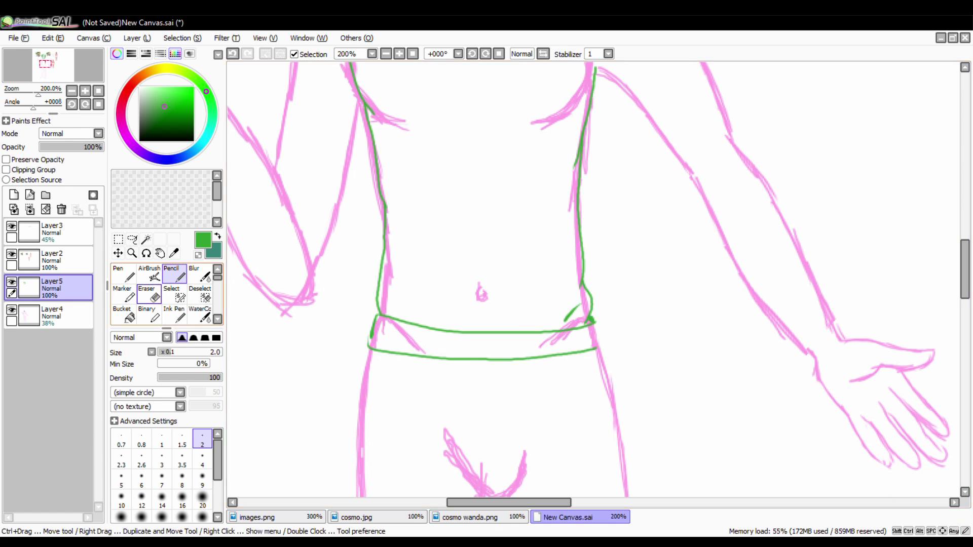
key("Delete")
key("Delete")
key("Delete")
mouse_move(614, 203)
left_mouse_down()
mouse_move(522, 320)
mouse_move(546, 288)
left_mouse_up()
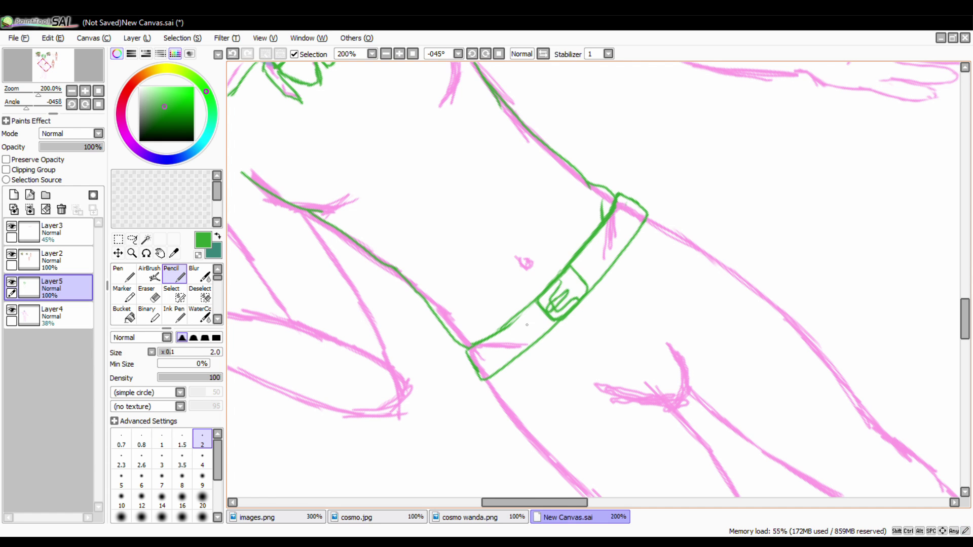
key("Home")
Trace the outer and inner edges of the trouser leg below the bent arm, up to the crotch fold
key("End")
key("End")
scroll(943, 277, "down", 5)
scroll(942, 278, "up", 1)
mouse_move(441, 162)
left_mouse_down()
mouse_move(272, 358)
mouse_move(329, 431)
left_mouse_up()
mouse_move(593, 69)
left_mouse_down()
mouse_move(433, 321)
mouse_move(330, 436)
left_mouse_up()
scroll(507, 279, "down", 3)
left_click_drag(689, 204, 590, 296)
key("l")
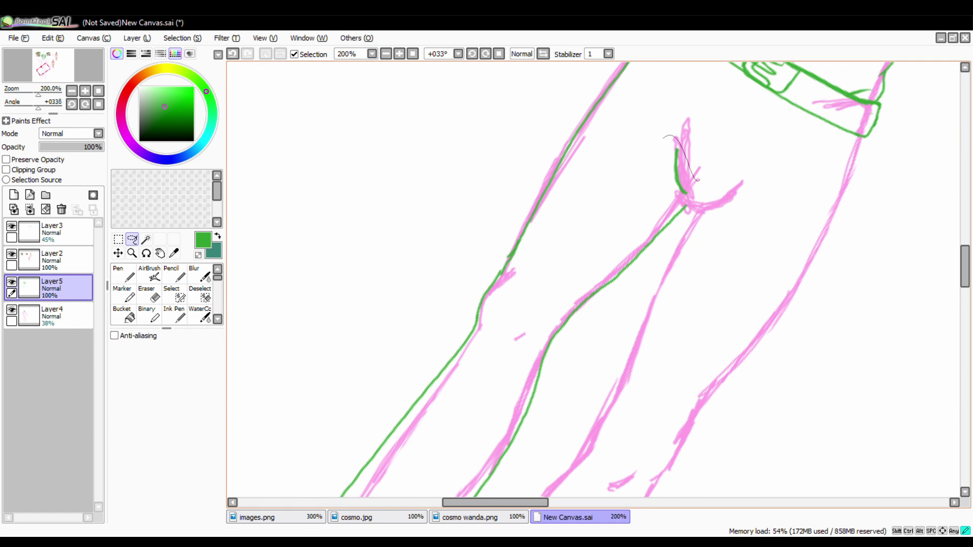
Trace the inner and outer edges of the other trouser leg, undoing and redrawing the unsuitable strokes
key("n")
scroll(593, 278, "down", 6)
left_click_drag(481, 242, 424, 403)
left_click_drag(698, 86, 492, 446)
key("ctrl+z")
key("ctrl+z")
left_click_drag(586, 128, 426, 446)
left_click_drag(671, 141, 553, 348)
scroll(558, 278, "up", 5)
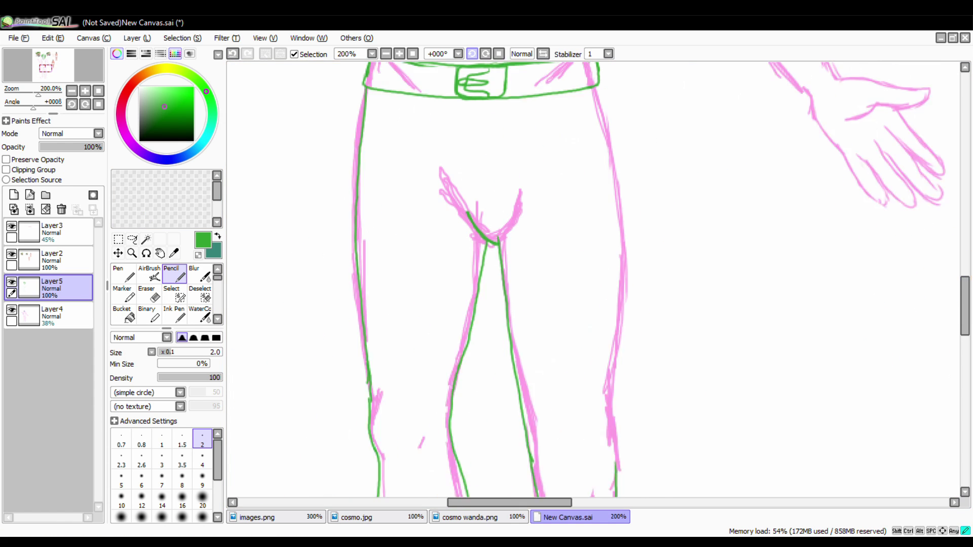
Complete the trousers with pocket lines, front creases and hems, hiding Layer4 to check the green lines
left_click_drag(672, 130, 546, 117)
key("ctrl+0")
scroll(593, 279, "up", 5)
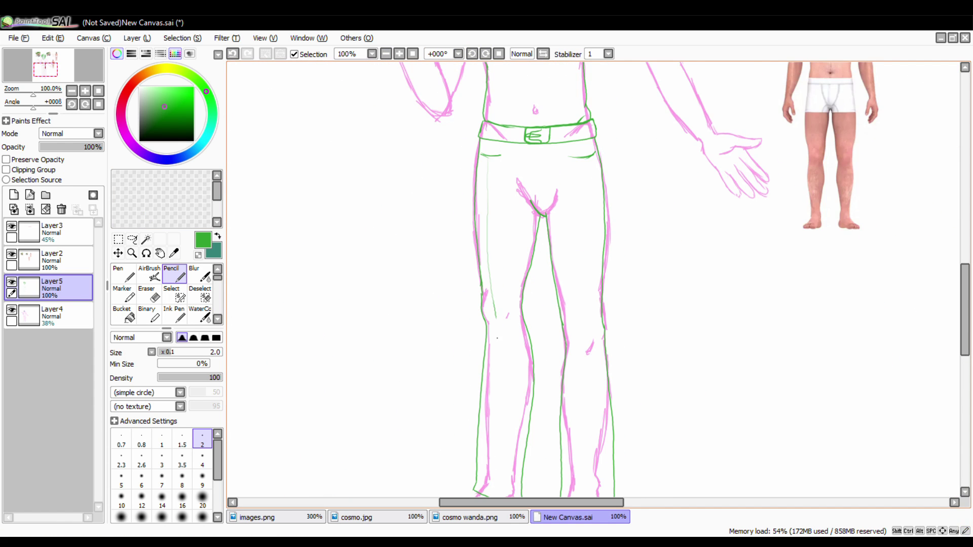
scroll(593, 279, "down", 5)
key("ctrl+y")
key("ctrl+z")
key("ctrl+y")
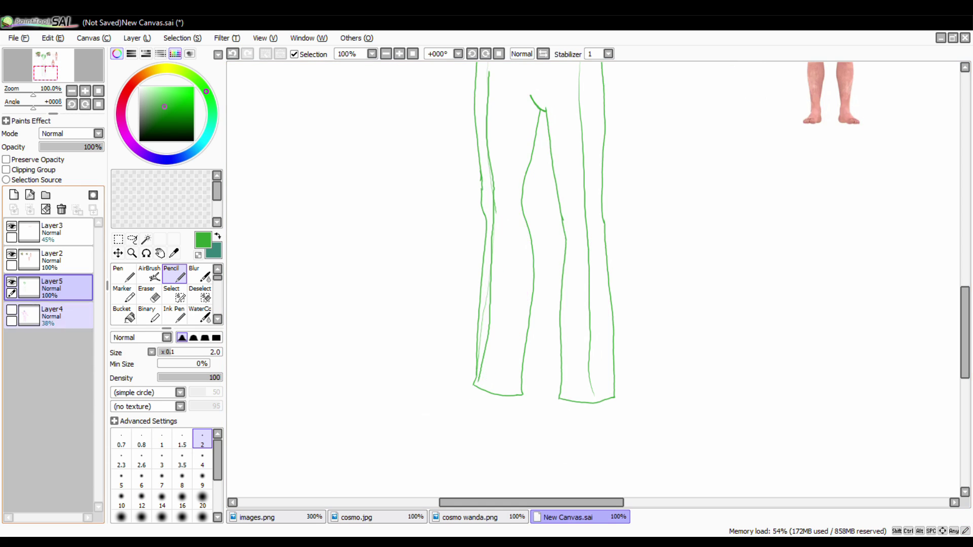
Draw the shoulder and sleeve of the bent arm, with elbow folds and a buttoned cuff at the wrist
scroll(593, 279, "up", 5)
key("ctrl+y")
key("ctrl+z")
key("ctrl+y")
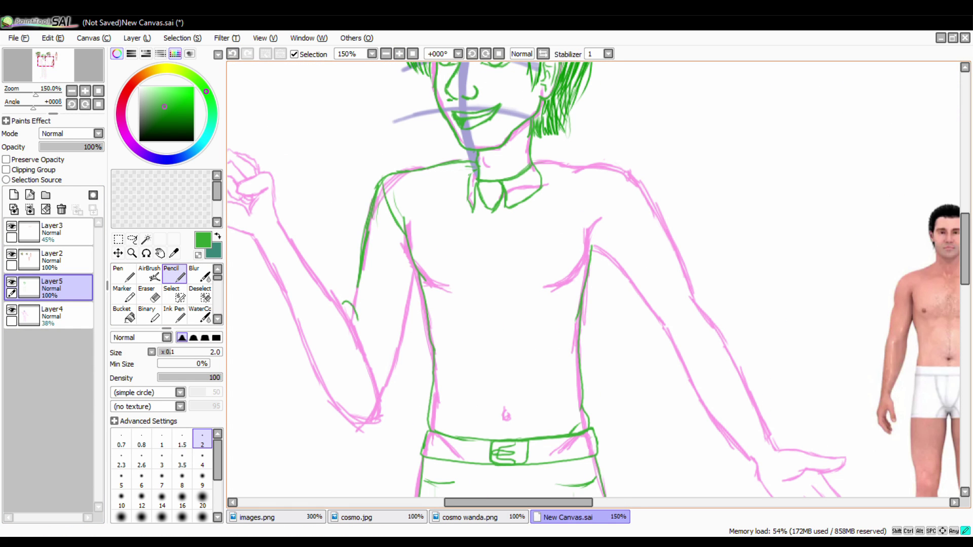
scroll(593, 278, "down", 2)
scroll(593, 279, "left", 3)
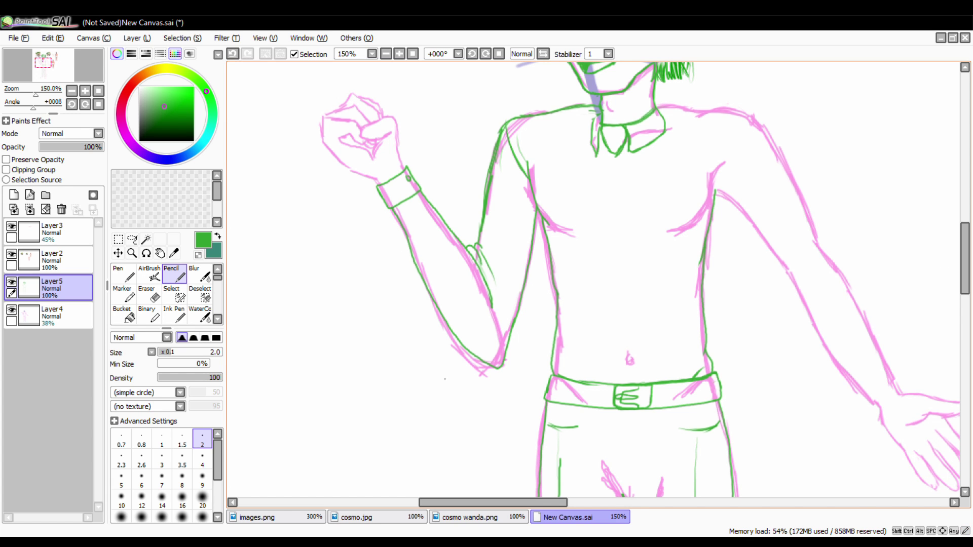
scroll(593, 279, "right", 4)
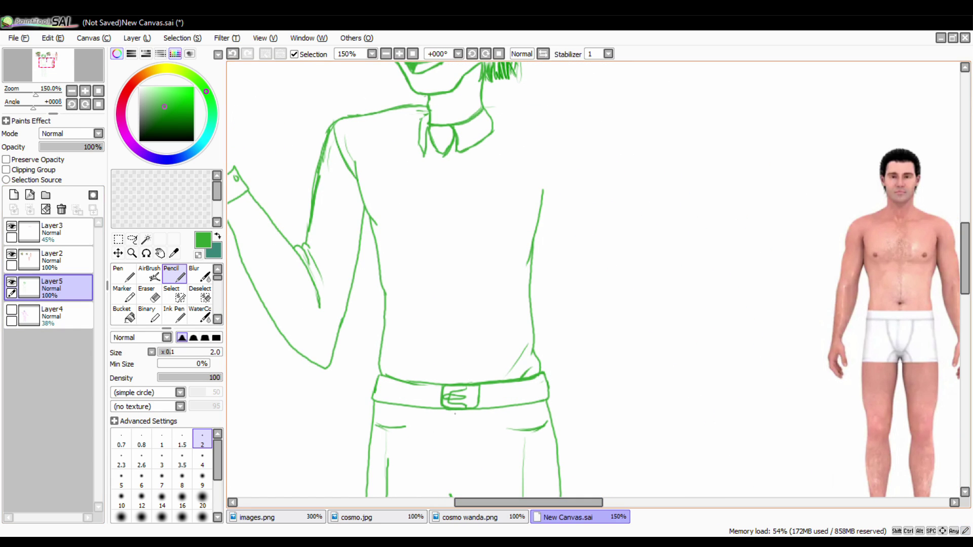
Trace the shoulder and sleeve of the extended arm down to the wrist and add a buttoned cuff
scroll(593, 278, "right", 2)
left_click_drag(507, 111, 603, 276)
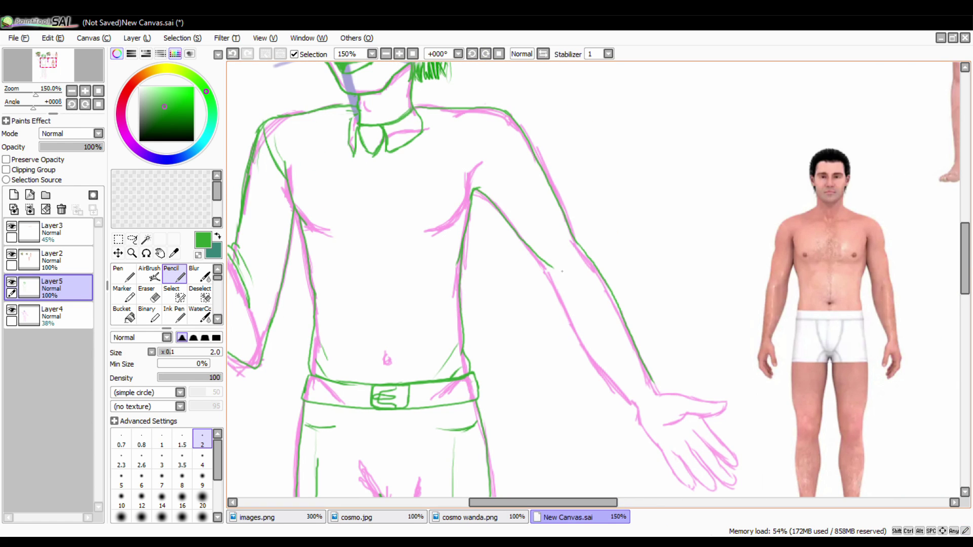
left_click_drag(517, 233, 626, 397)
key("ctrl+plus")
key("ctrl+plus")
scroll(593, 279, "right", 2)
left_click_drag(622, 312, 568, 344)
left_click_drag(603, 264, 551, 306)
Draw the long tie from the collar knot to a pointed tip just above the belt
scroll(592, 279, "up", 3)
scroll(593, 279, "up", 3)
key("ctrl+minus")
mouse_move(549, 137)
left_mouse_down()
mouse_move(533, 350)
mouse_move(586, 362)
left_mouse_up()
left_click_drag(533, 350, 556, 409)
Trace the palm edge and outer fingers of the open hand in green
scroll(593, 278, "right", 3)
scroll(592, 279, "down", 3)
scroll(592, 278, "right", 4)
key("ctrl+plus")
left_click_drag(357, 119, 473, 320)
left_click_drag(451, 216, 473, 322)
left_click_drag(451, 215, 550, 329)
left_click_drag(480, 193, 555, 332)
mouse_move(508, 169)
left_mouse_down()
mouse_move(537, 246)
mouse_move(604, 321)
left_mouse_up()
Trace the index finger, tidy the fingertips with the eraser and outline the thumb of the open hand
scroll(593, 278, "right", 2)
left_click_drag(427, 218, 493, 324)
left_click_drag(411, 127, 509, 264)
key("e")
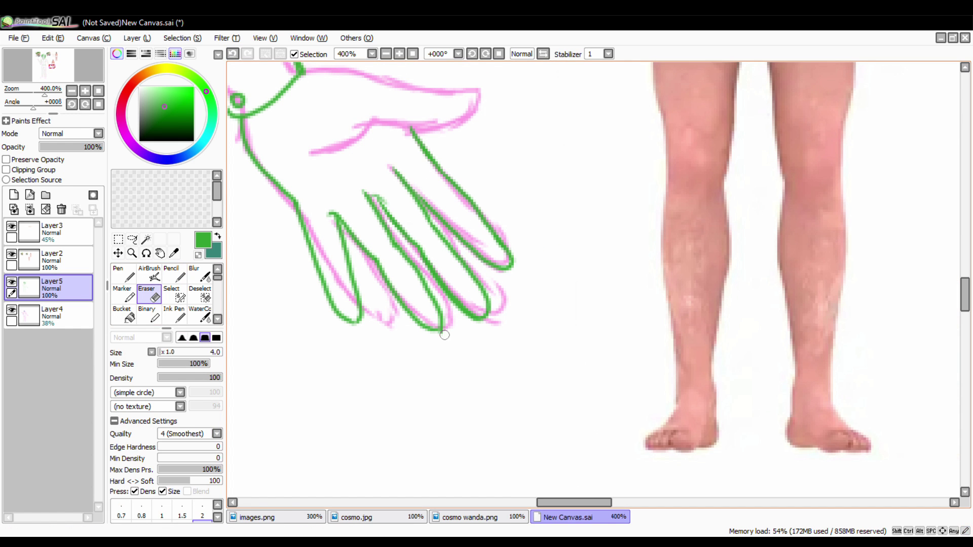
key("n")
scroll(593, 279, "up", 3)
scroll(593, 278, "left", 2)
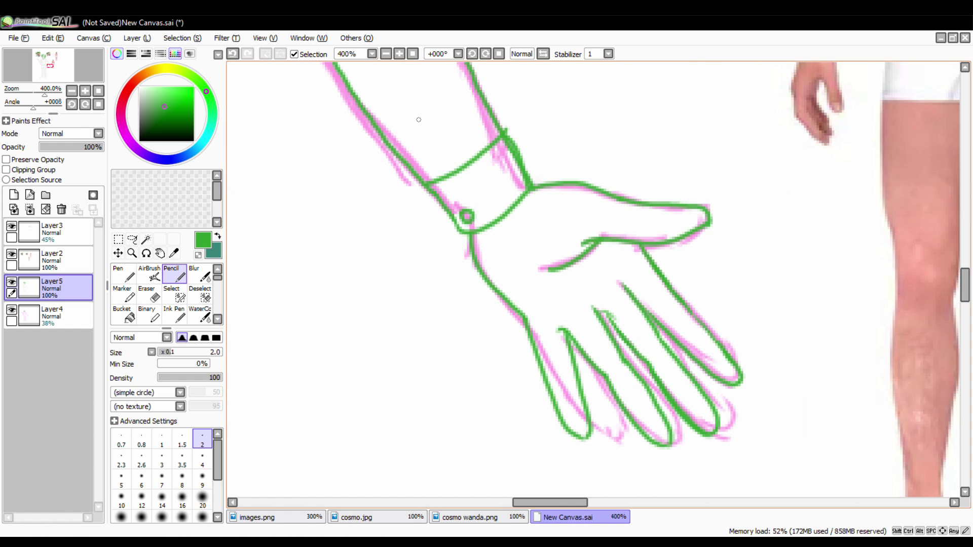
Examine the open hand's size and angle in relation to the whole figure
key("ctrl+minus")
key("ctrl+minus")
key("ctrl+minus")
key("ctrl+minus")
key("ctrl+minus")
key("ctrl+minus")
key("ctrl+plus")
key("ctrl+plus")
key("ctrl+plus")
key("ctrl+plus")
Select the open hand and rotate it slightly clockwise at the wrist with a transform
left_click_drag(325, 162, 476, 319)
key("ctrl+t")
left_click_drag(471, 182, 481, 213)
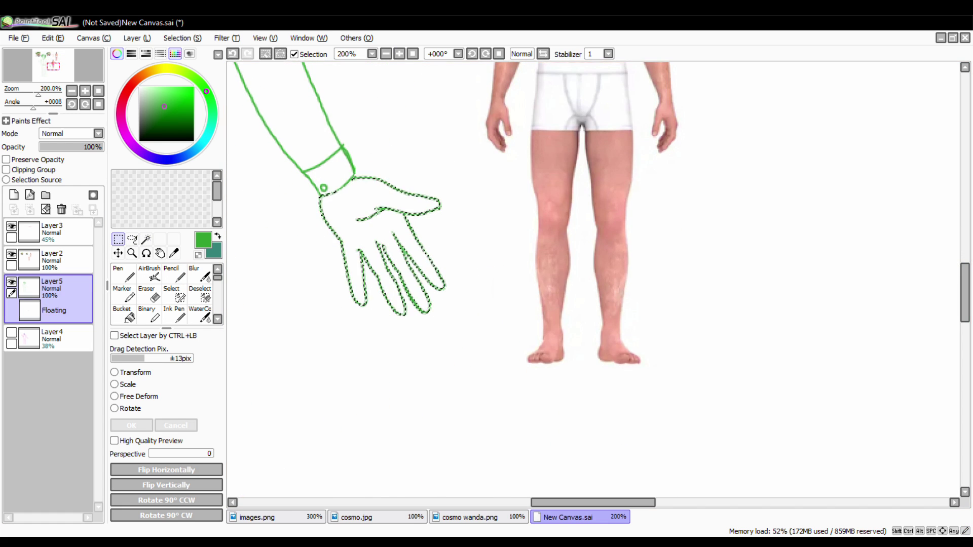
key("ctrl+minus")
key("ctrl+minus")
key("ctrl+minus")
key("ctrl+minus")
key("ctrl+plus")
key("ctrl+plus")
key("Return")
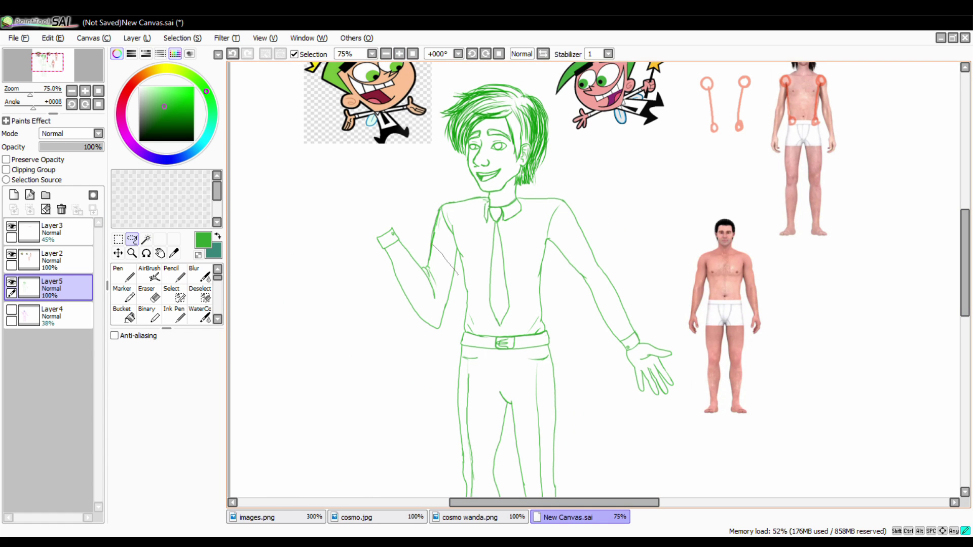
Resize the selected raised forearm and cuff with a transform and shift them slightly
key("ctrl+t")
key("ctrl+plus")
key("ctrl+plus")
key("Return")
key("ctrl+t")
left_click_drag(433, 268, 442, 263)
key("Return")
key("ctrl+d")
key("n")
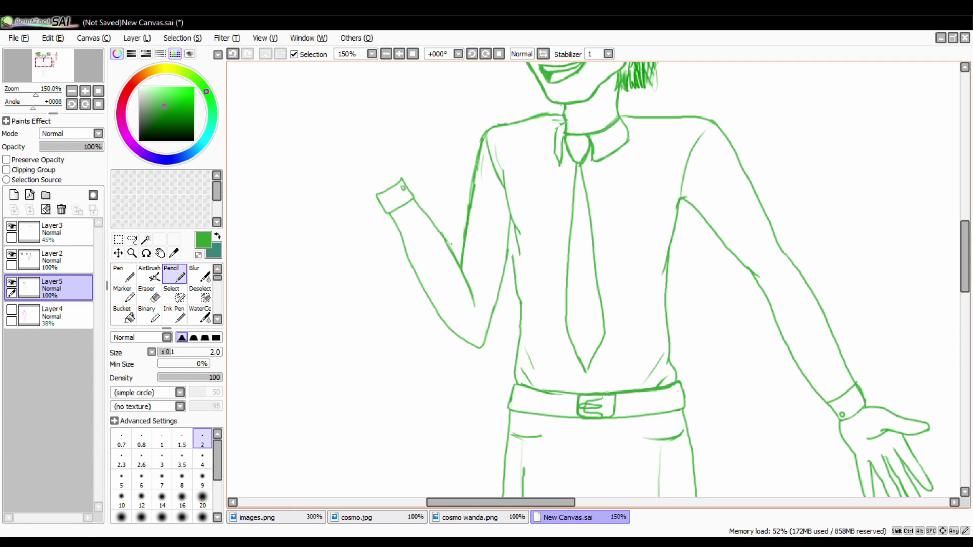
Lasso the raised forearm and cuff again and transform them to shorten the bent arm
key("l")
left_click_drag(385, 170, 418, 176)
key("ctrl+t")
key("Return")
left_click_drag(466, 294, 471, 304)
key("ctrl+t")
mouse_move(431, 244)
left_mouse_down()
mouse_move(423, 228)
mouse_move(476, 273)
left_mouse_up()
key("Return")
key("ctrl+d")
Redraw both sides of the shirt torso below the armpits in green
key("e")
key("n")
left_click_drag(675, 207, 653, 324)
left_click_drag(541, 229, 518, 346)
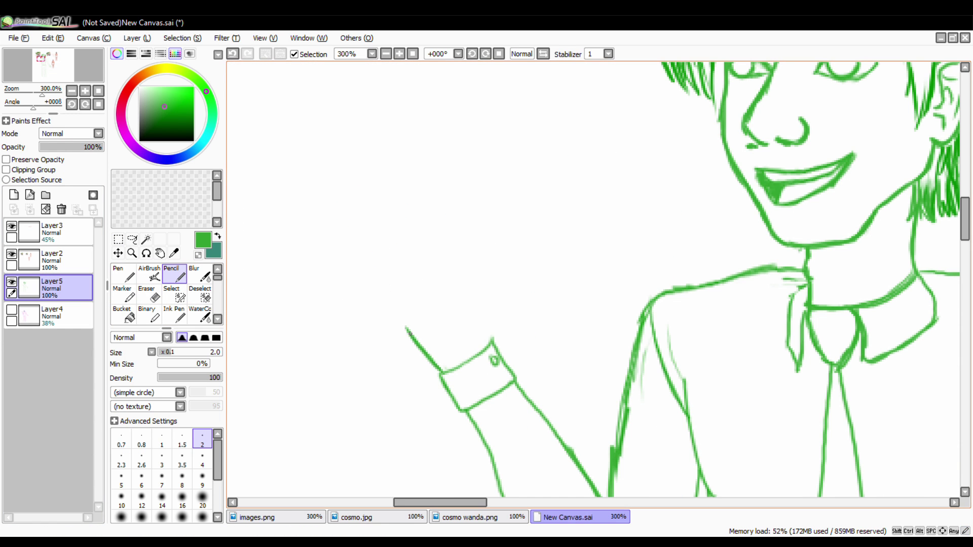
Outline the back and knuckles of the raised hand in green above the cuff
left_click_drag(483, 331, 476, 324)
key("ctrl+t")
left_click_drag(430, 243, 420, 253)
key("Return")
key("ctrl+d")
key("n")
key("n")
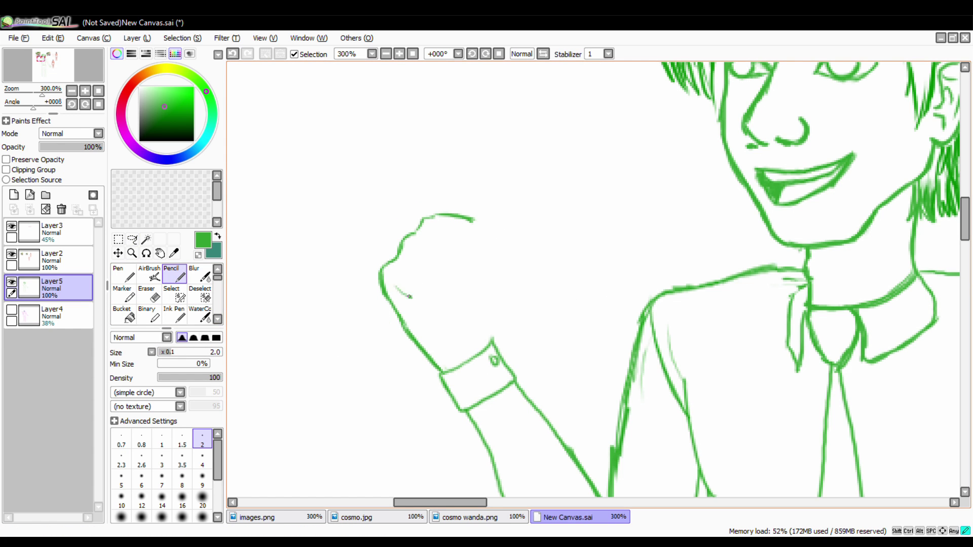
Draw the curled fingers inside the raised fist, erasing stray ends and closing the fist outline
key("e")
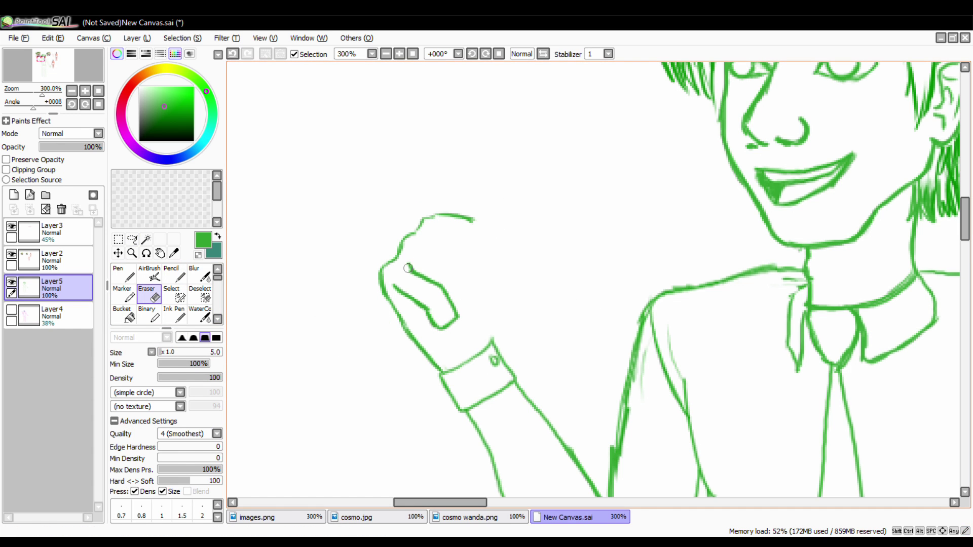
key("n")
left_click_drag(424, 277, 444, 287)
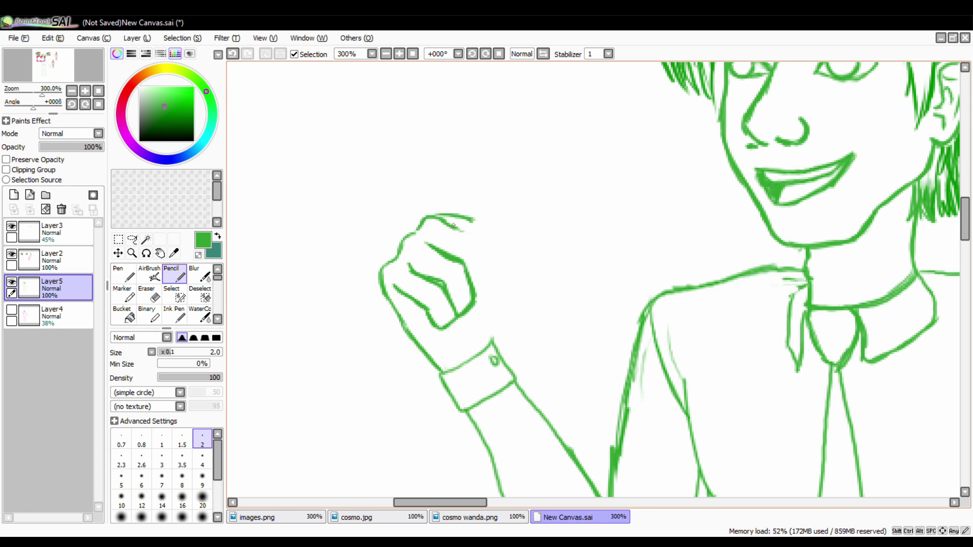
key("e")
left_click_drag(474, 220, 442, 215)
key("n")
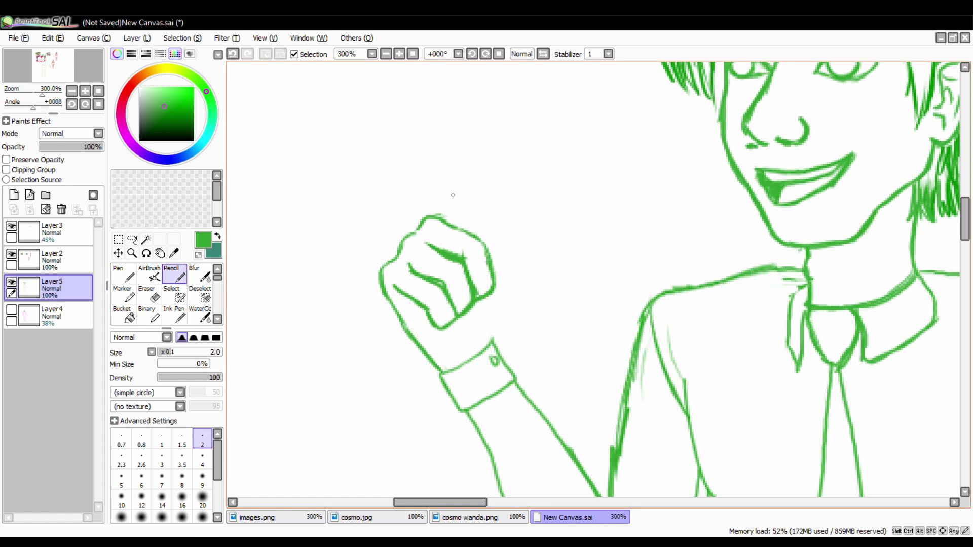
Lasso the curled fingers and reshape them slightly larger with a transform
key("l")
mouse_move(513, 290)
left_mouse_down()
mouse_move(385, 213)
mouse_move(509, 324)
left_mouse_up()
key("ctrl+t")
key("Return")
Draw the thumb and palm edge of the raised fist, erasing the overlapping index finger lines
key("e")
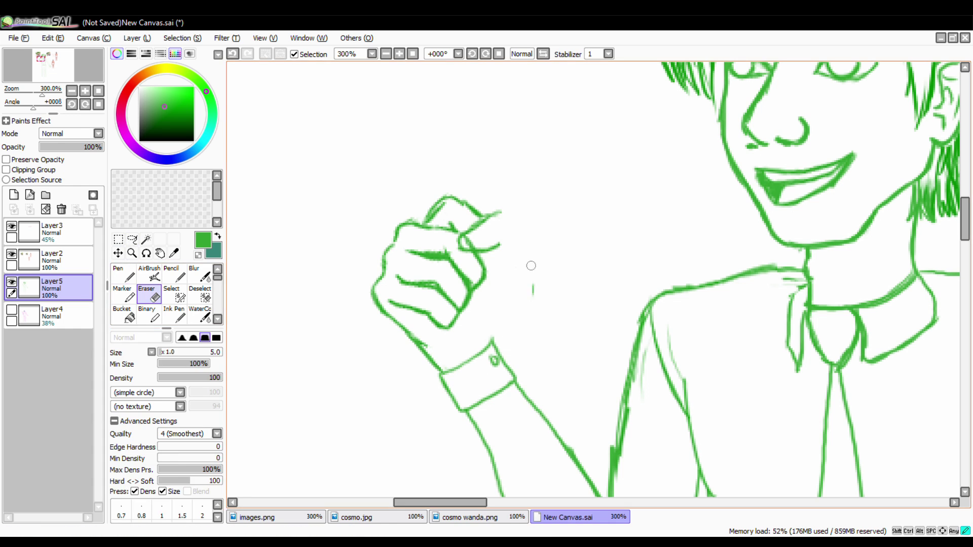
key("n")
key("e")
left_click_drag(474, 246, 423, 198)
key("n")
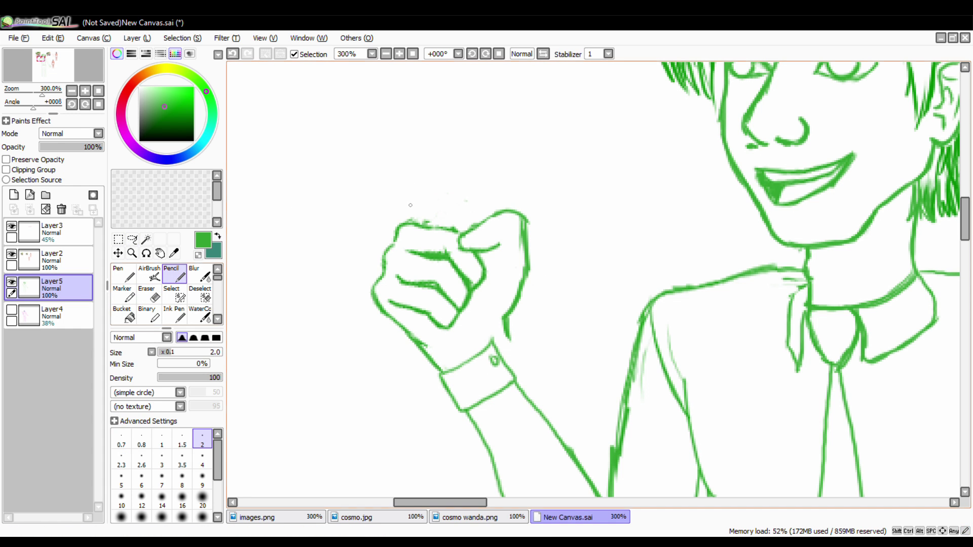
Lasso the whole raised fist and rotate it slightly to sit on the wrist above the cuff
key("l")
left_click_drag(489, 217, 325, 309)
key("ctrl+t")
left_click_drag(521, 284, 512, 314)
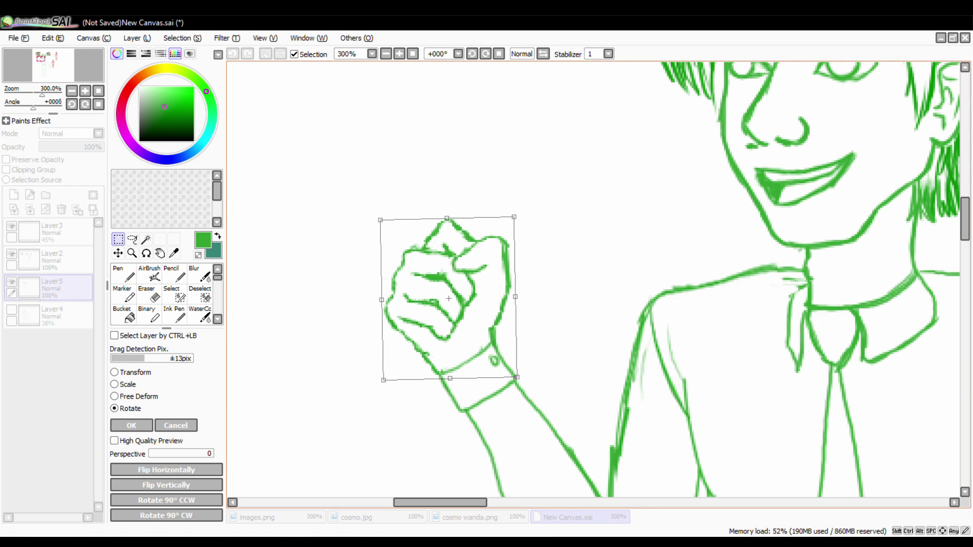
key("Return")
Add creases below the thumb and redraw the fist's outer palm edge closer to the fingers
key("n")
key("e")
key("n")
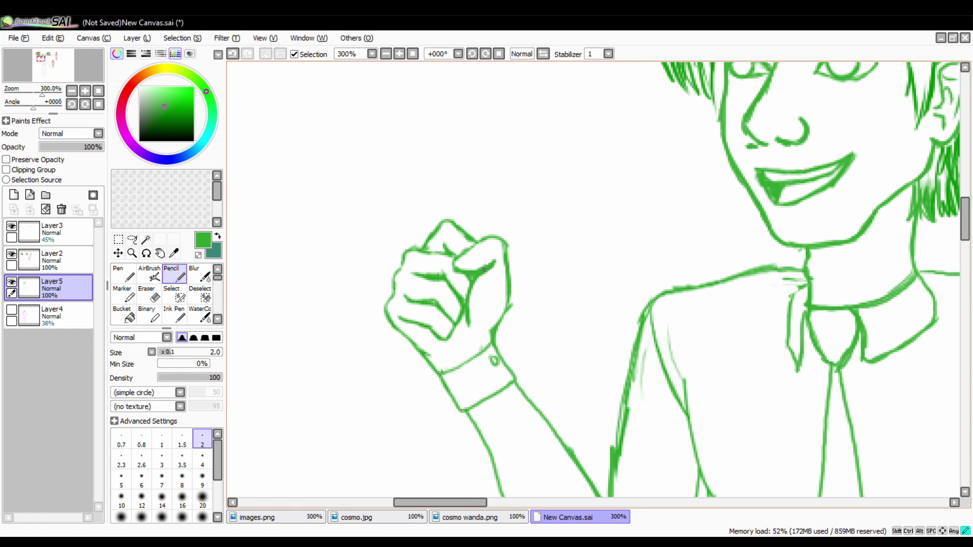
key("ctrl+t")
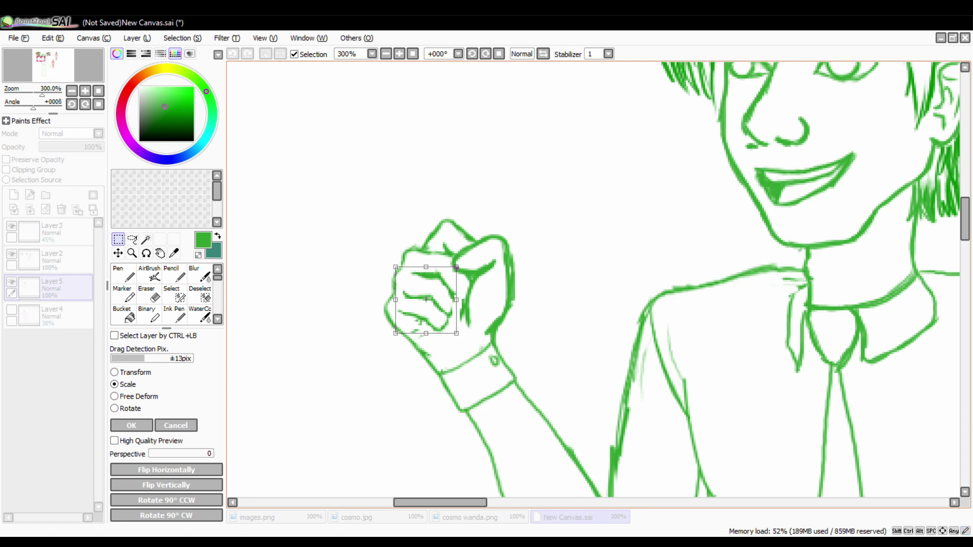
key("Escape")
key("e")
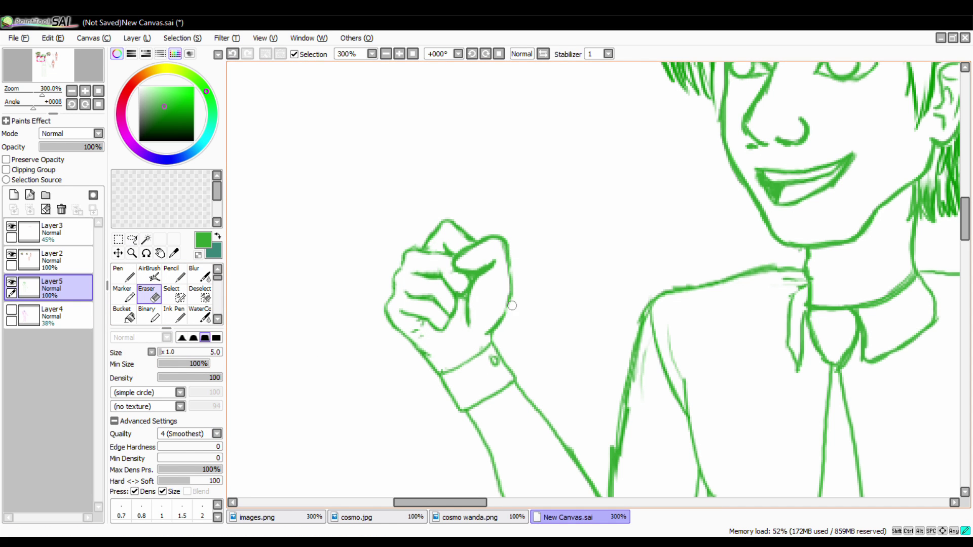
key("n")
key("e")
key("n")
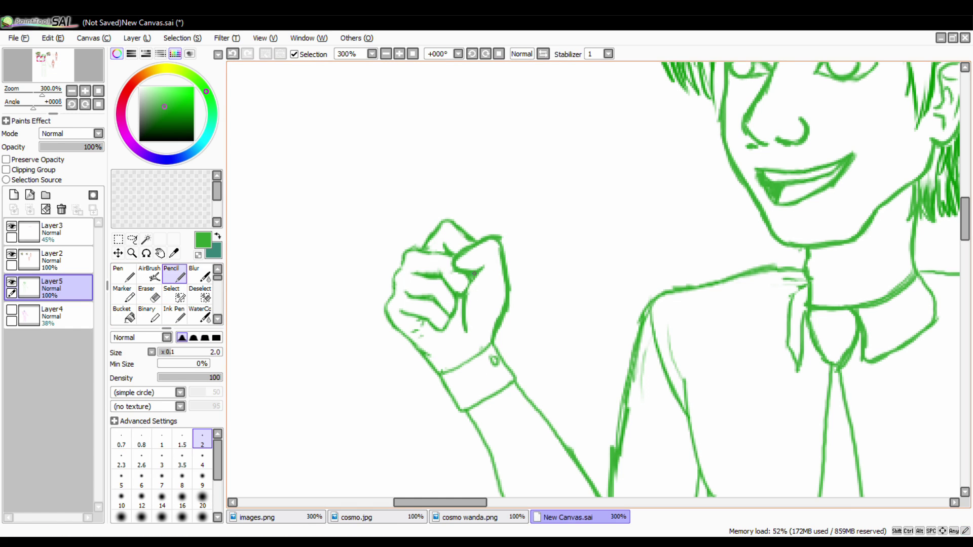
Draw a thick black wand stick passing through the raised fist with the size 5 pen
key("b")
left_click_drag(392, 379, 424, 328)
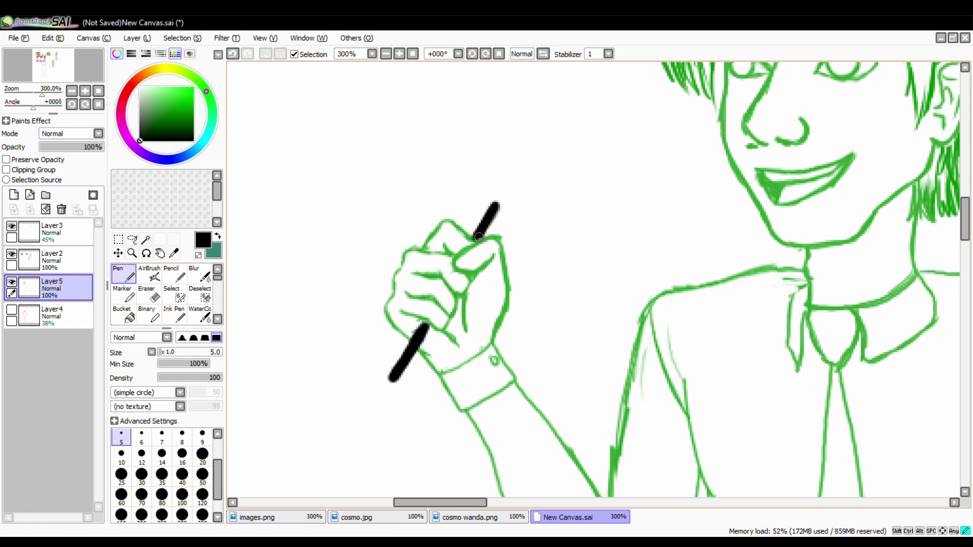
scroll(494, 208, "down", 3)
scroll(611, 286, "up", 2)
Return to the green pencil colour and refine the shirt's shoulder and side lines
left_click(478, 282, "alt")
key("n")
scroll(364, 131, "up", 1)
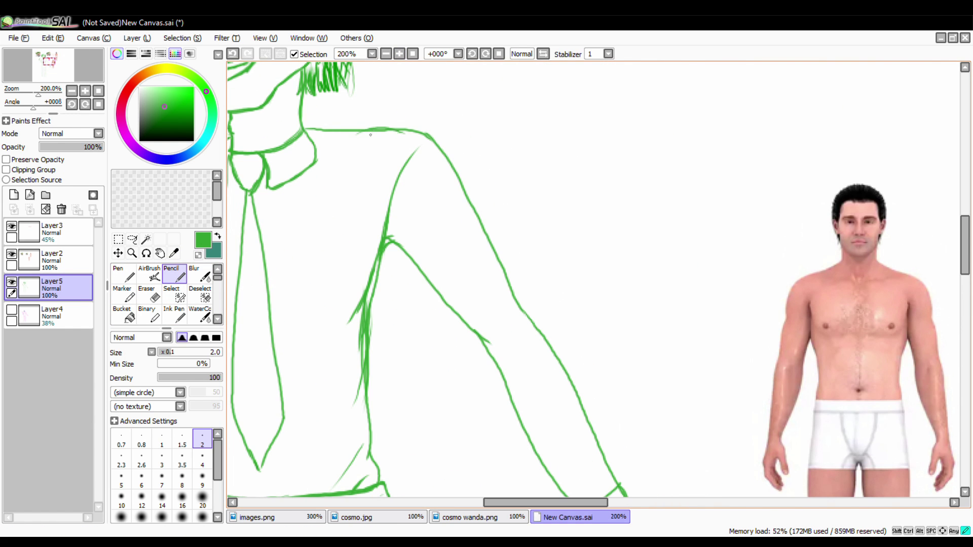
key("e")
key("n")
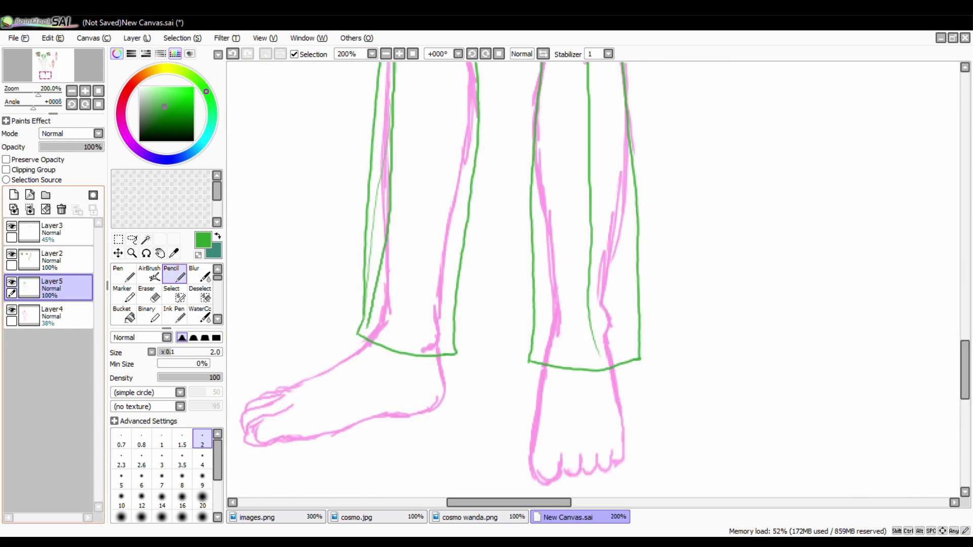
Paste the black dress shoe reference beside the legs and outline the side-view shoe over the magenta foot
key("ctrl+v")
scroll(591, 350, "left", 2)
mouse_move(726, 310)
left_mouse_down()
mouse_move(614, 346)
mouse_move(566, 349)
mouse_move(683, 238)
mouse_move(718, 246)
mouse_move(584, 323)
left_mouse_up()
key("e")
key("e")
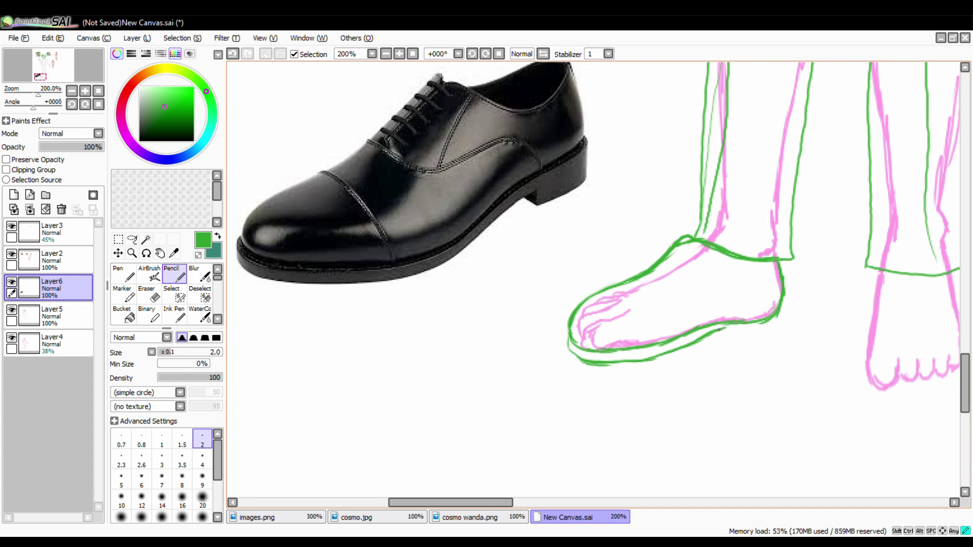
Add the heel block beneath the side-view shoe in green
key("m")
mouse_move(716, 324)
left_mouse_down()
mouse_move(793, 350)
mouse_move(755, 330)
left_mouse_up()
key("ctrl+d")
key("n")
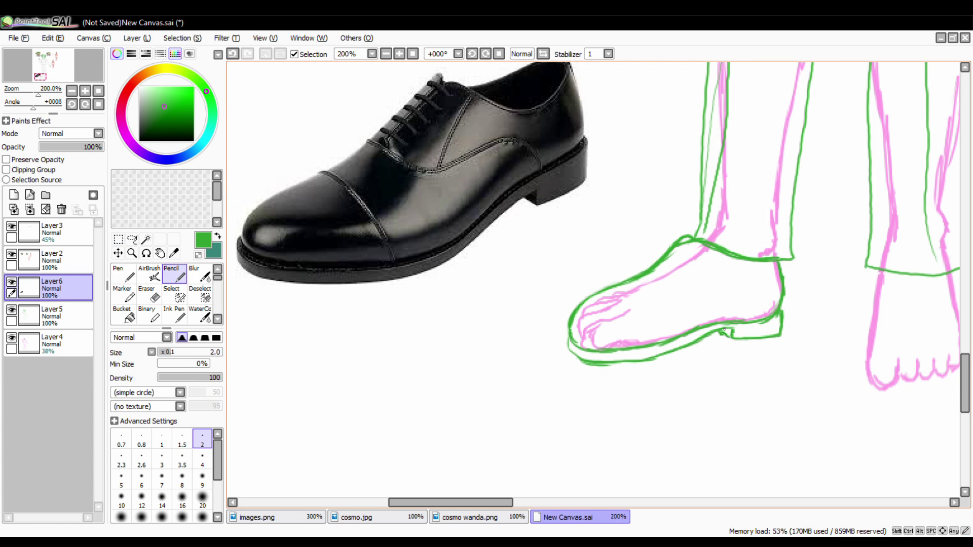
Reshape the side-view shoe's toe and add the toe-cap seam, side panel and laces
key("e")
key("n")
left_click_drag(667, 250, 623, 296)
left_click_drag(571, 326, 633, 282)
key("e")
key("v")
key("n")
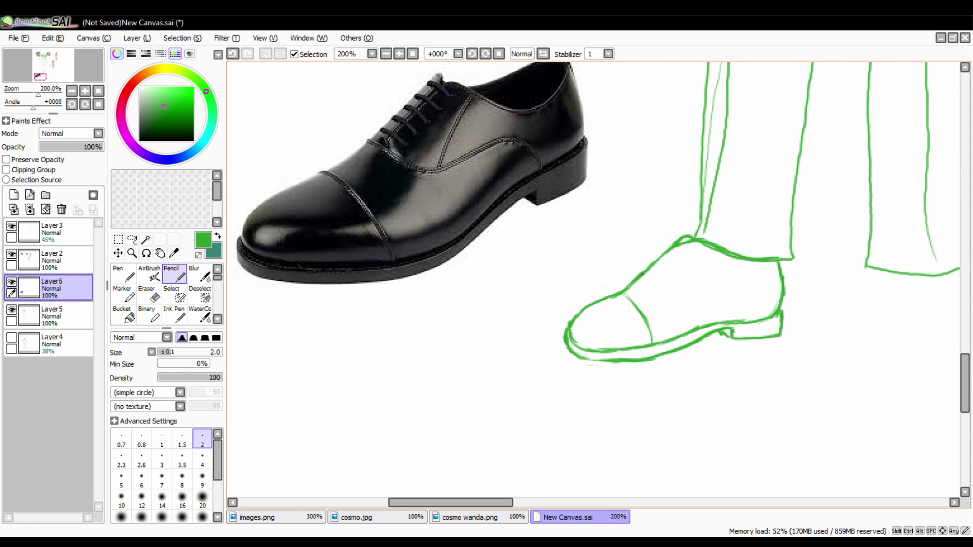
scroll(661, 266, "right", 5)
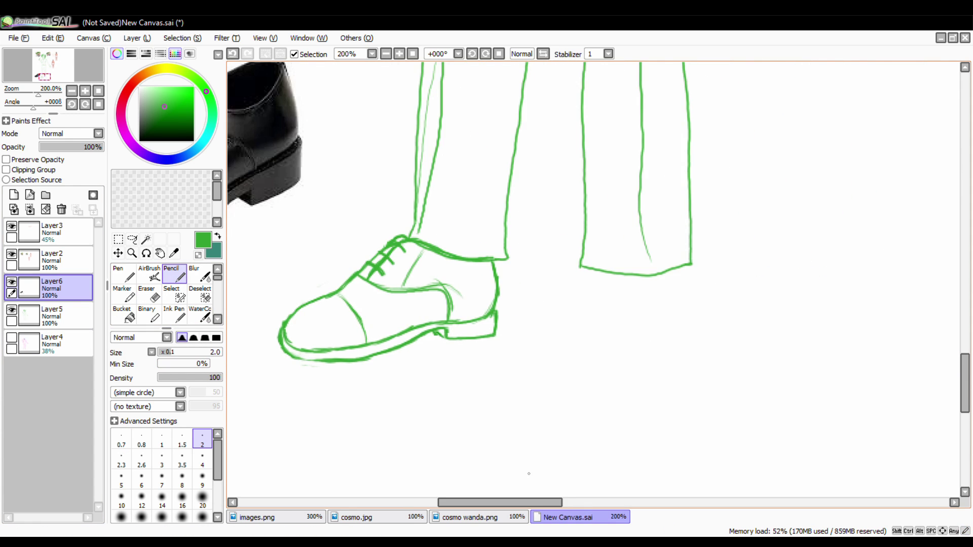
Draw the rounded outline of the front-view shoe with its sole edge below the other trouser leg
key("v")
left_click_drag(590, 397, 664, 377)
key("v")
left_click_drag(577, 362, 651, 428)
left_click_drag(679, 368, 648, 420)
scroll(596, 431, "up", 2)
key("e")
key("n")
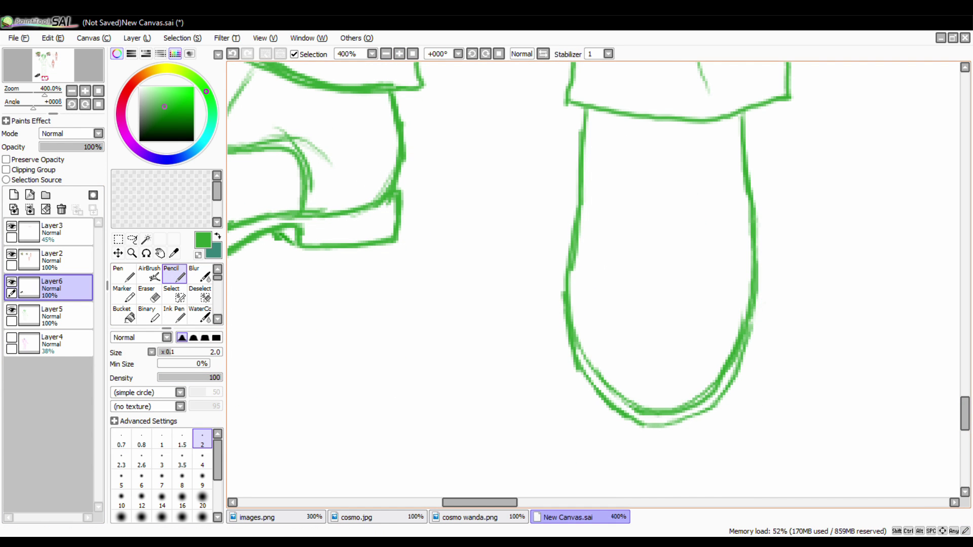
Add the toe-cap seam, upper seam and laces to the front-view shoe
left_click_drag(895, 276, 854, 367)
left_click_drag(525, 393, 712, 400)
key("e")
mouse_move(659, 375)
left_mouse_down()
mouse_move(609, 371)
mouse_move(704, 401)
left_mouse_up()
key("n")
mouse_move(553, 256)
left_mouse_down()
mouse_move(672, 274)
mouse_move(715, 258)
left_mouse_up()
left_click_drag(640, 213, 639, 279)
left_click_drag(598, 228, 635, 218)
left_click_drag(640, 218, 672, 233)
left_click(385, 53)
left_click(385, 54)
left_click(386, 53)
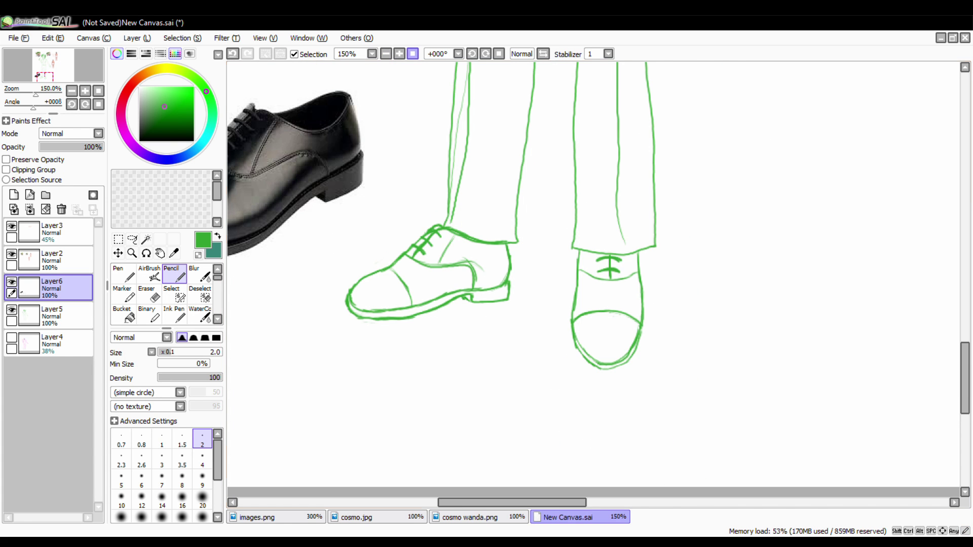
Draw a small wing beside the torso under the lowered arm and a crown above the head
scroll(598, 279, "up", 10)
scroll(597, 278, "down", 5)
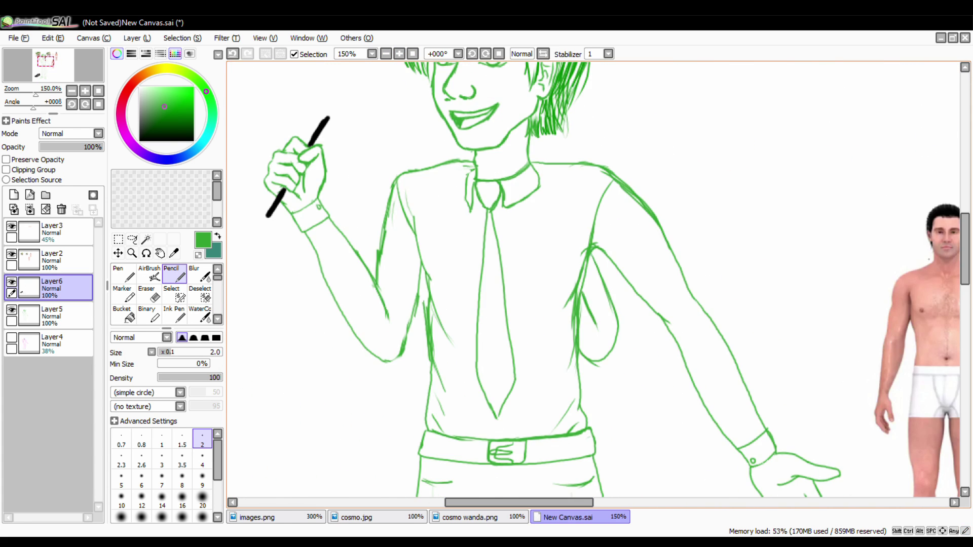
scroll(598, 279, "up", 8)
left_click_drag(505, 215, 566, 233)
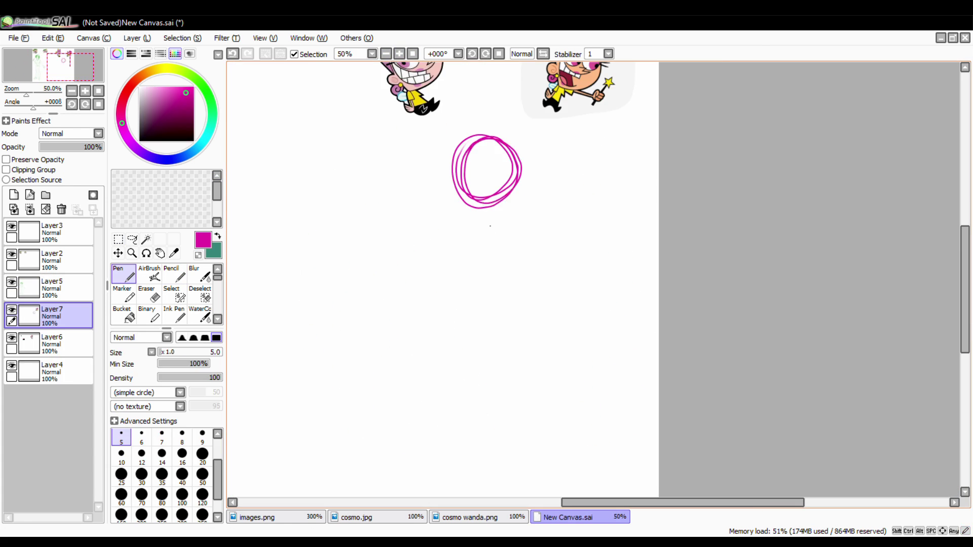
Sketch the magenta neck, shoulders, spine and both arms of the second figure's skeleton below the head circles
left_click_drag(522, 217, 535, 217)
left_click_drag(475, 220, 435, 218)
scroll(507, 228, "down", 2)
left_click_drag(489, 194, 510, 296)
left_click_drag(532, 182, 644, 322)
mouse_move(438, 178)
left_mouse_down()
mouse_move(412, 243)
mouse_move(343, 167)
left_mouse_up()
Sketch the skeleton's hips and crossed legs with joint circles in magenta
scroll(507, 253, "down", 3)
left_click_drag(474, 223, 562, 365)
left_click_drag(535, 321, 580, 393)
left_click_drag(548, 205, 466, 273)
left_click_drag(474, 266, 582, 325)
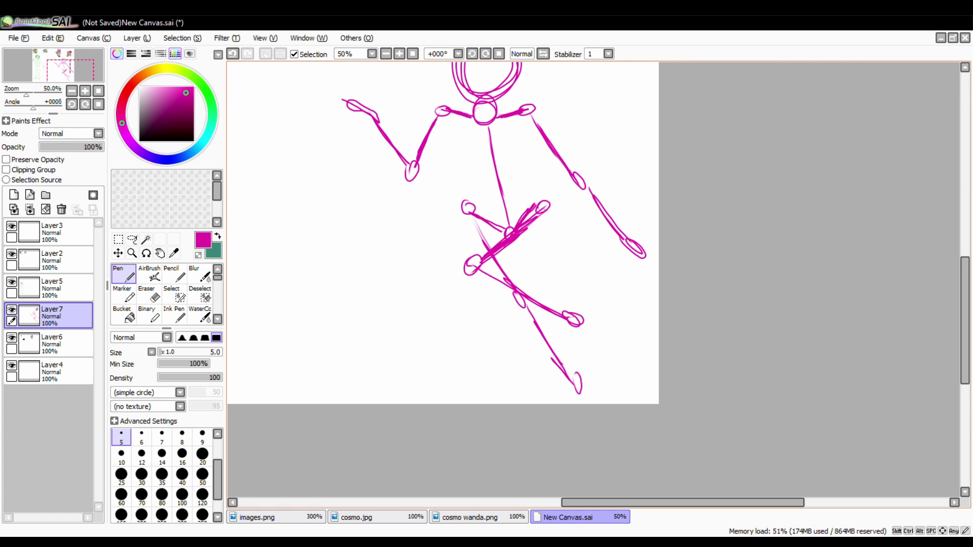
Paste another Wanda reference picture onto the canvas as a new layer
scroll(593, 279, "up", 5)
key("ctrl+v")
scroll(592, 278, "left", 6)
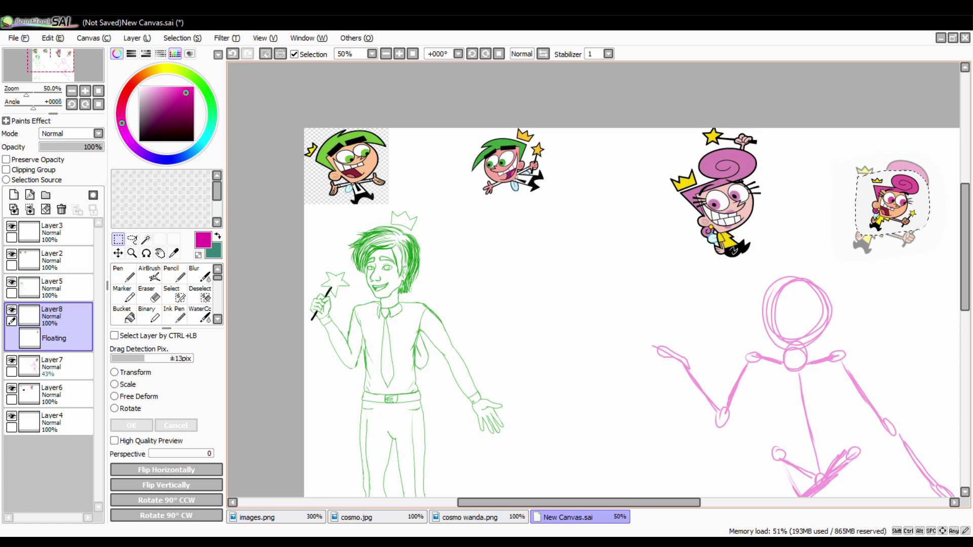
scroll(593, 279, "right", 6)
scroll(593, 279, "down", 2)
Move Layer3 directly above the magenta skeleton layer and ready the pencil for outlining the head
key("e")
left_click(51, 232)
left_click_drag(51, 232, 51, 344)
key("n")
key("ctrl+plus")
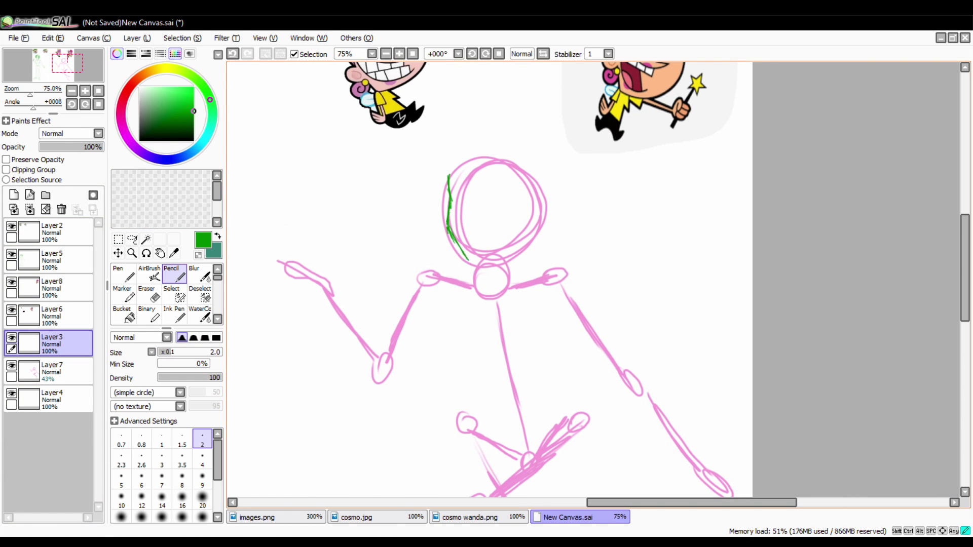
Outline the second figure's head, neck and shoulder in green over the magenta skeleton
key("ctrl+t")
mouse_move(482, 228)
left_mouse_down()
mouse_move(473, 220)
mouse_move(541, 198)
mouse_move(636, 344)
left_mouse_up()
key("Return")
scroll(507, 279, "down", 3)
key("ctrl+z")
left_click_drag(544, 221, 567, 226)
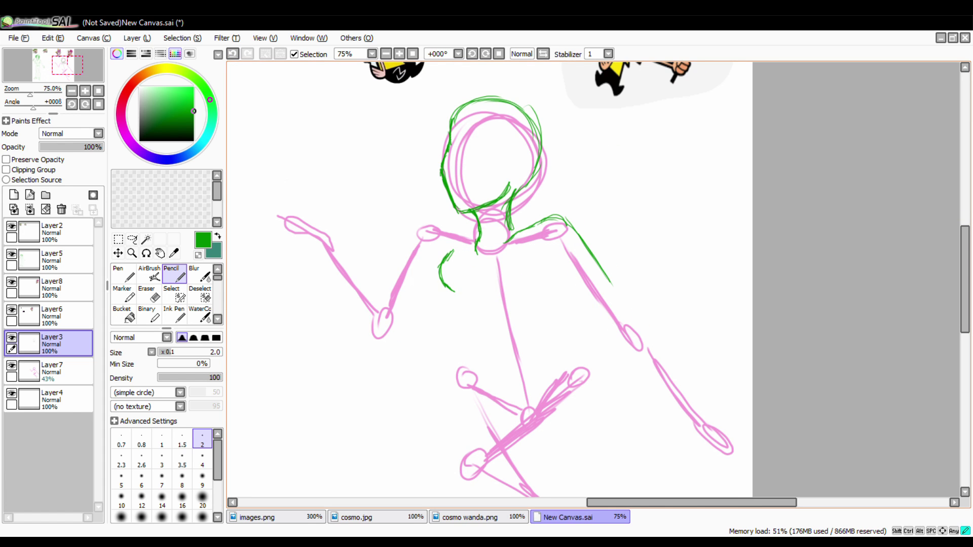
Draw the female figure's bust, waist, hip and raised thigh in green
scroll(506, 279, "down", 4)
left_click_drag(500, 232, 540, 230)
key("e")
left_click_drag(451, 183, 459, 225)
key("n")
scroll(507, 279, "down", 4)
mouse_move(545, 200)
left_mouse_down()
mouse_move(595, 264)
mouse_move(496, 344)
left_mouse_up()
left_click_drag(481, 299, 566, 243)
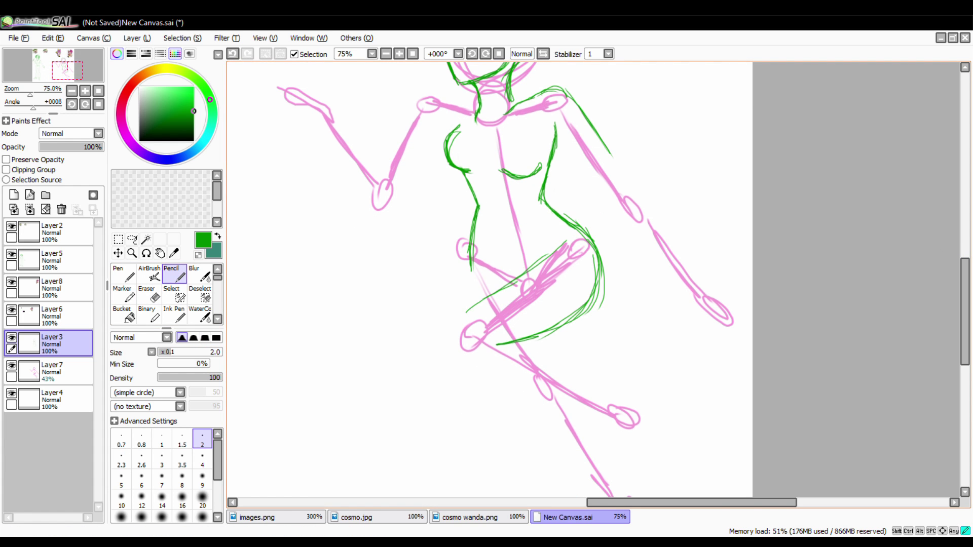
Redraw the abdomen line and outline the bent knee, standing leg and foot in green
key("e")
key("n")
left_click_drag(488, 223, 502, 290)
scroll(506, 279, "down", 5)
left_click_drag(499, 198, 557, 317)
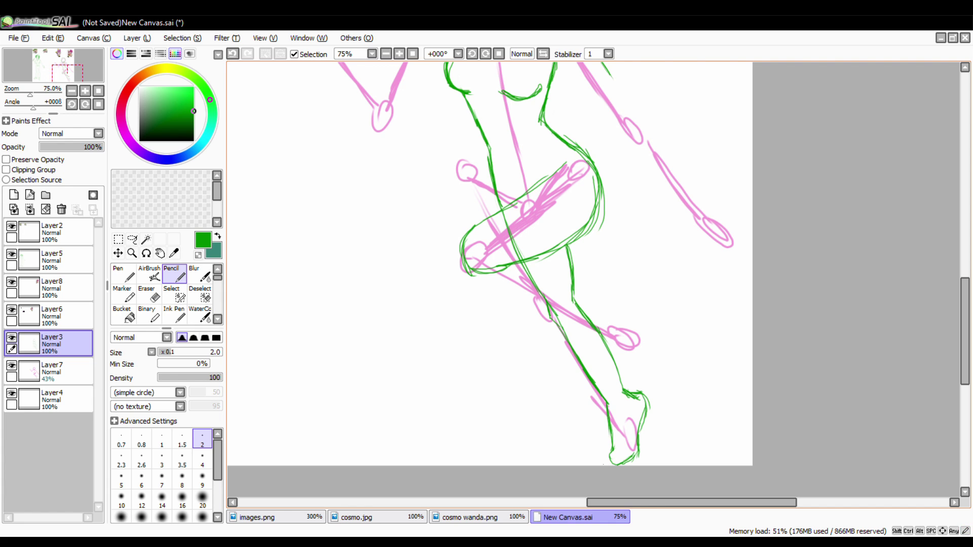
Erase the standing leg lines crossing the front leg and draw the crossed lower leg and foot
key("e")
left_click_drag(554, 317, 479, 261)
key("n")
mouse_move(590, 350)
left_mouse_down()
mouse_move(608, 400)
mouse_move(616, 324)
left_mouse_up()
key("e")
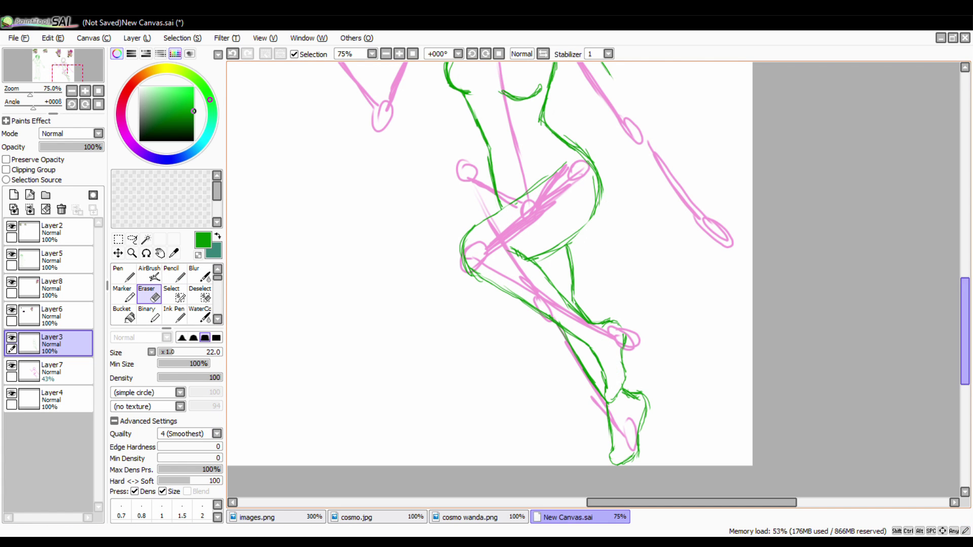
Outline the raised bent arm in green and hide the magenta skeleton layer
scroll(936, 287, "up", 8)
key("n")
mouse_move(362, 195)
left_mouse_down()
mouse_move(421, 259)
mouse_move(435, 203)
left_mouse_up()
left_click(11, 365)
Outline the lowered arm from the shoulder down to the hand in green
left_click_drag(557, 198, 654, 315)
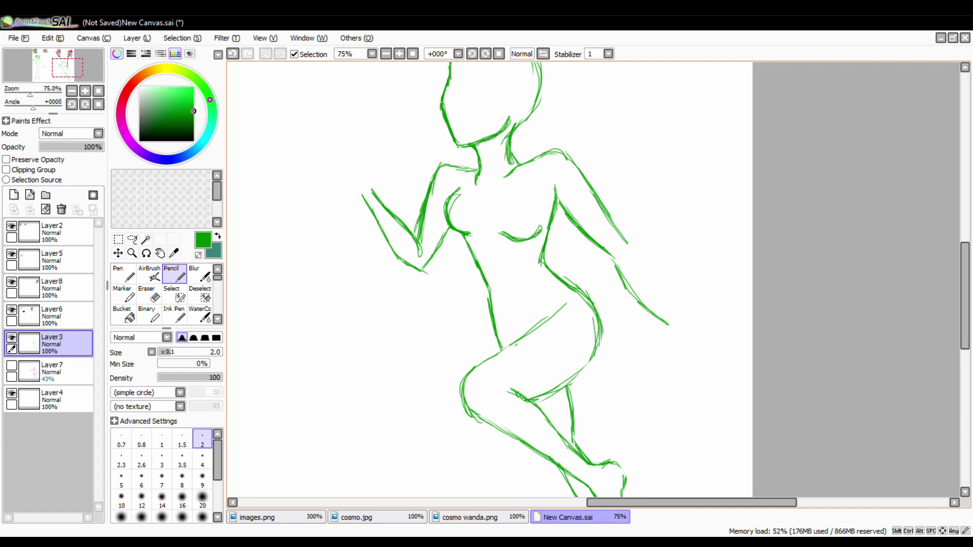
left_click_drag(628, 243, 689, 324)
scroll(658, 304, "down", 6)
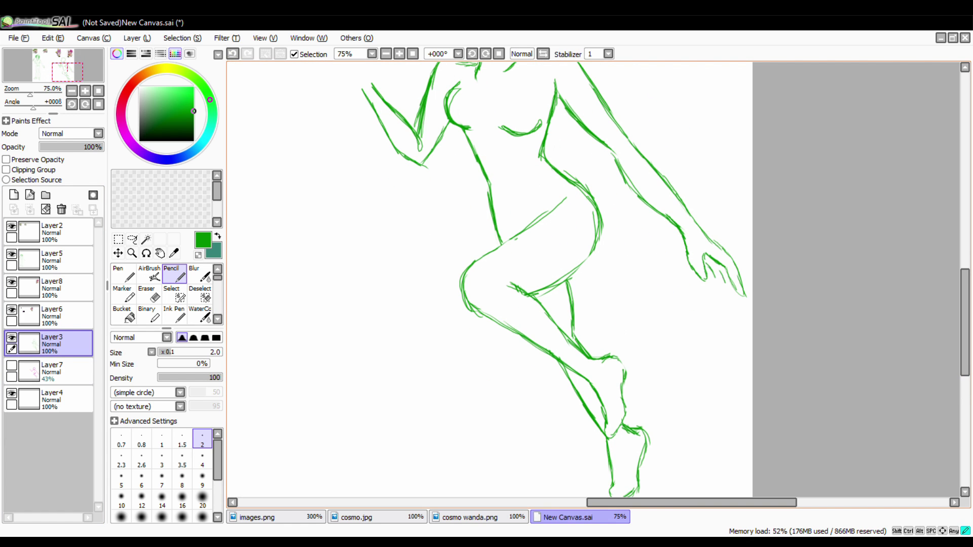
Shrink Wanda's green body outline slightly and move it higher on the canvas, below the reference pictures
scroll(506, 278, "up", 10)
key("e")
key("minus")
key("minus")
key("minus")
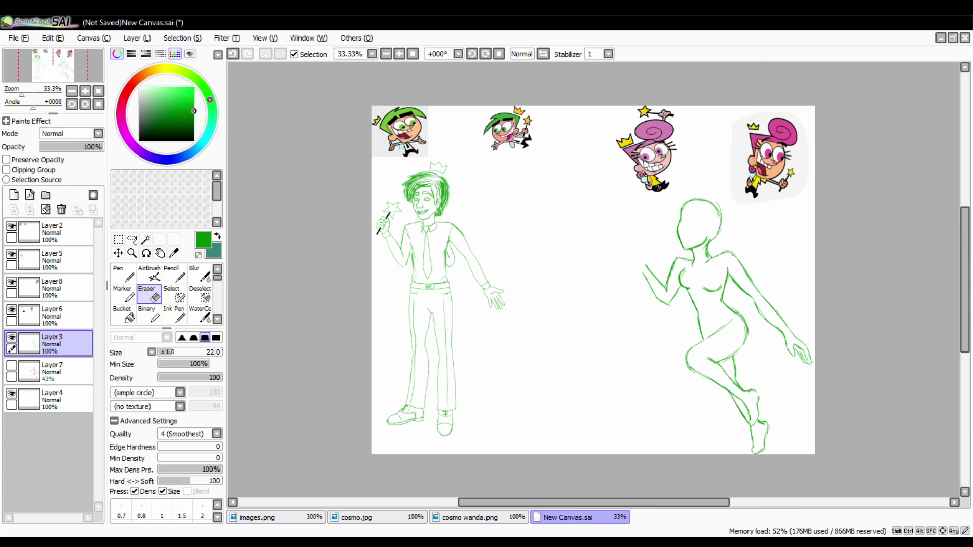
key("ctrl+t")
left_click_drag(709, 304, 707, 290)
key("Return")
key("plus")
key("plus")
key("plus")
key("n")
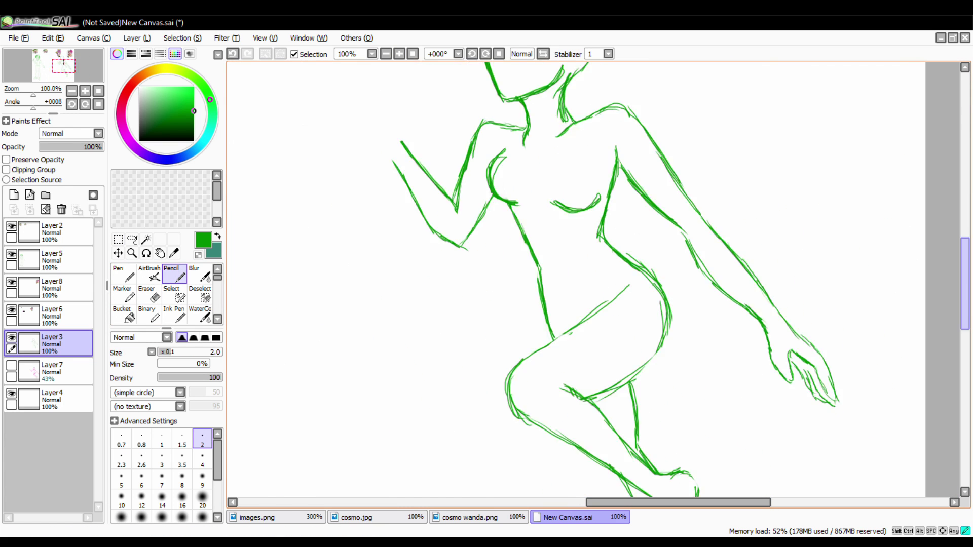
Draw the palm, wrist and first fingers of Wanda's raised hand in green
scroll(519, 283, "up", 3)
scroll(520, 283, "left", 3)
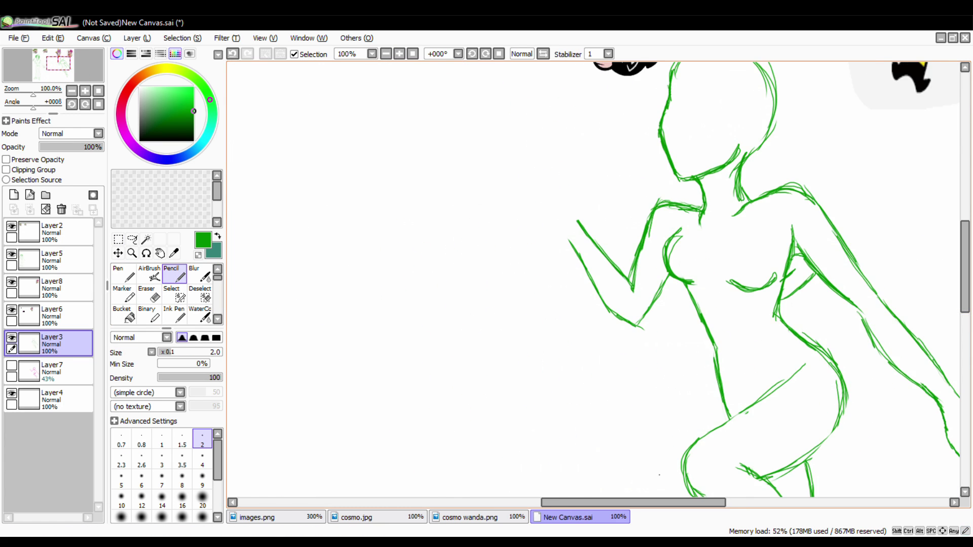
key("plus")
key("plus")
left_click_drag(520, 284, 503, 219)
left_click_drag(510, 217, 562, 323)
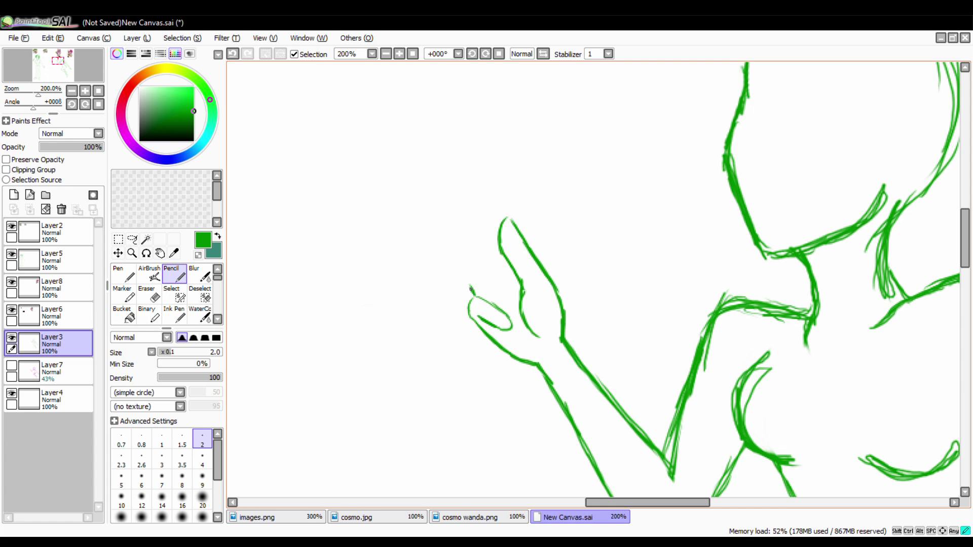
Complete the raised hand's curled fingers and draw a thick black wand stick passing through the grip
left_click_drag(556, 288, 499, 177)
left_click_drag(498, 181, 507, 219)
mouse_move(480, 250)
left_mouse_down()
mouse_move(496, 280)
mouse_move(502, 146)
mouse_move(512, 271)
left_mouse_up()
key("n")
key("n")
key("e")
key("n")
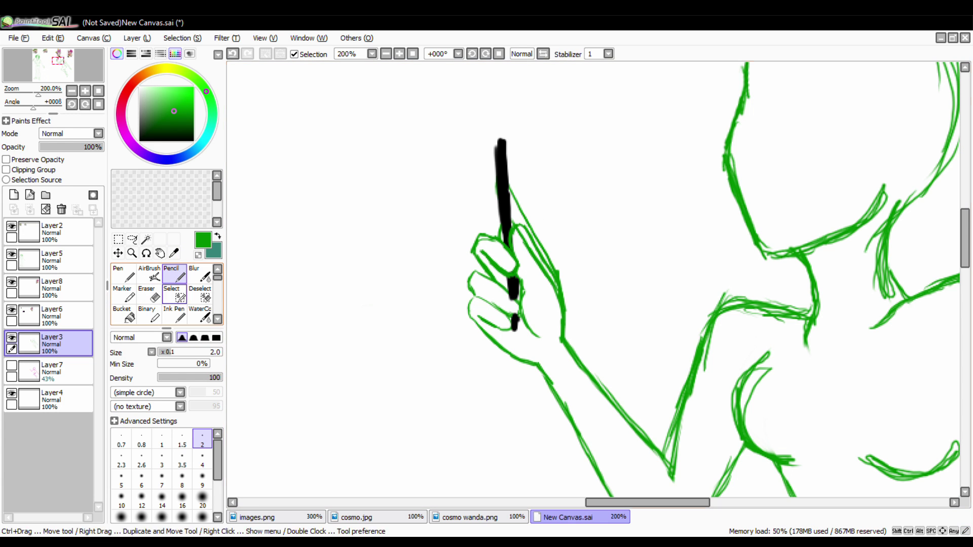
key("e")
Undo the pink hair stroke, then fade the body sketch on Layer3 to 49% opacity and add the ear
scroll(546, 402, "down", 5)
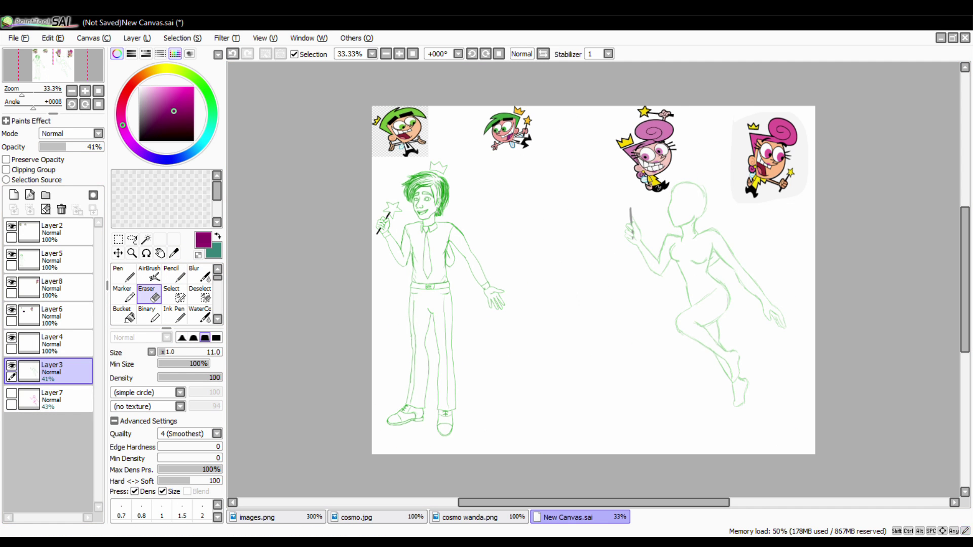
scroll(633, 363, "up", 3)
scroll(633, 363, "up", 2)
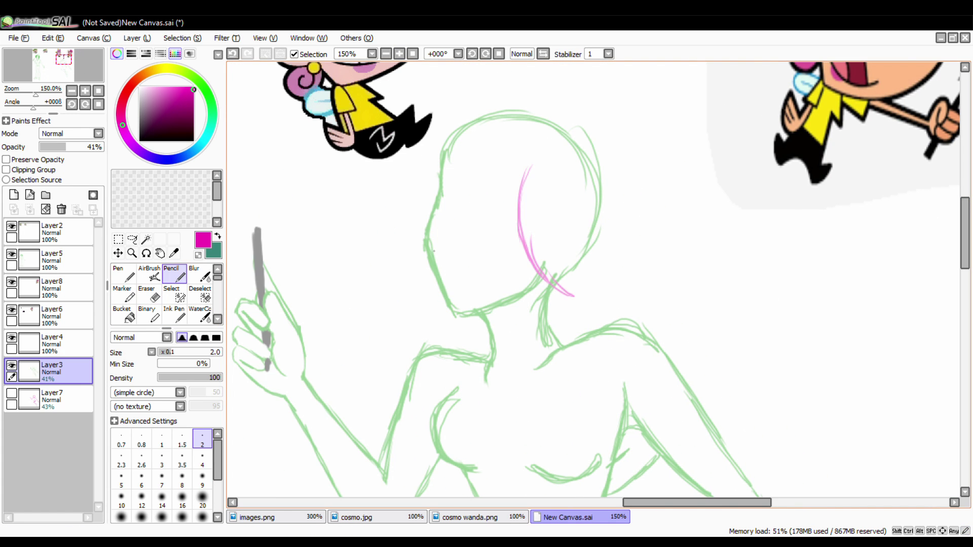
key("ctrl+z")
left_click_drag(66, 146, 101, 147)
left_click_drag(545, 221, 540, 265)
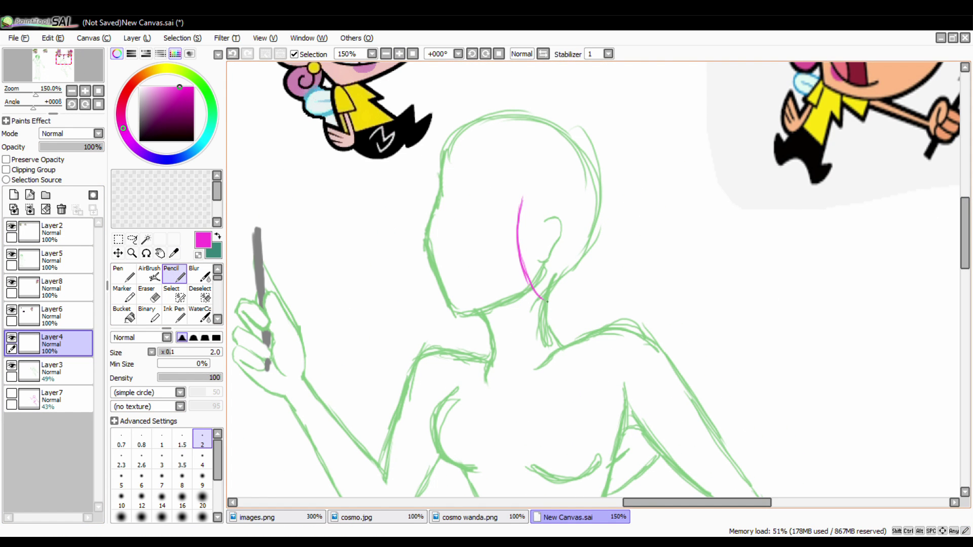
Draw the front hair strand in magenta on Layer4 and move the nearby Wanda reference picture clear of the head
left_click_drag(548, 301, 588, 324)
scroll(557, 279, "down", 2)
left_click(50, 314)
left_click(118, 239)
scroll(558, 279, "down", 2)
left_click(51, 342)
Sketch the large swirled curl above the forehead and the hair over the crown in magenta
scroll(585, 311, "up", 4)
left_click(174, 276)
left_click_drag(420, 117, 355, 223)
left_click_drag(392, 178, 549, 152)
mouse_move(459, 133)
left_mouse_down()
mouse_move(435, 192)
mouse_move(416, 152)
mouse_move(507, 212)
mouse_move(555, 145)
mouse_move(401, 218)
mouse_move(431, 264)
left_mouse_up()
Sketch the side and back hair with flipped-out ends and trace the face outline in magenta
scroll(582, 279, "right", 5)
left_click_drag(455, 167, 497, 375)
left_click_drag(466, 243, 547, 372)
left_click_drag(456, 310, 555, 374)
left_click_drag(428, 332, 538, 413)
scroll(582, 279, "left", 5)
mouse_move(420, 219)
left_mouse_down()
mouse_move(405, 263)
mouse_move(452, 370)
left_mouse_up()
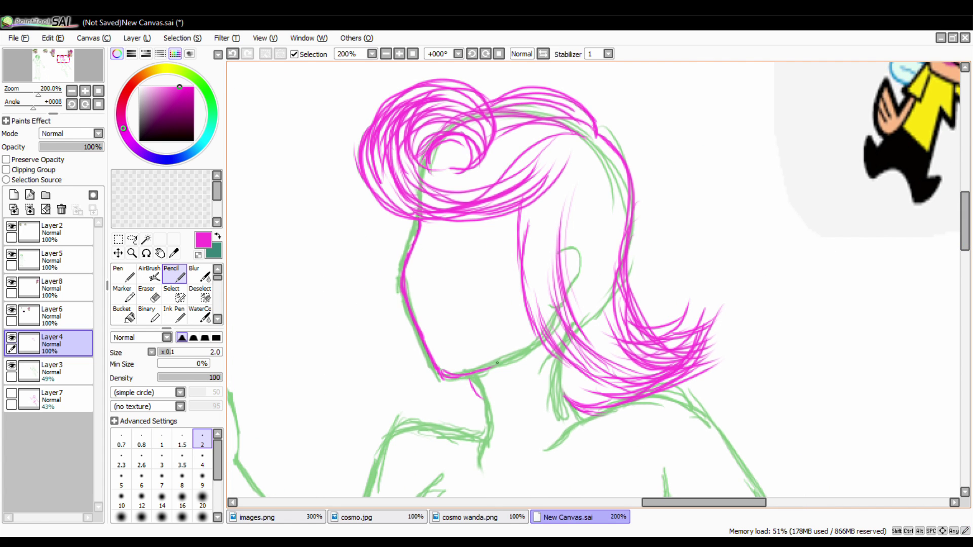
Draw blue guide lines for the face's centre, eyes and mouth on Layer3
left_click(51, 370)
left_click(165, 159)
left_click_drag(459, 215, 456, 372)
left_click_drag(420, 354, 580, 278)
left_click_drag(33, 108, 28, 108)
left_click_drag(601, 329, 528, 385)
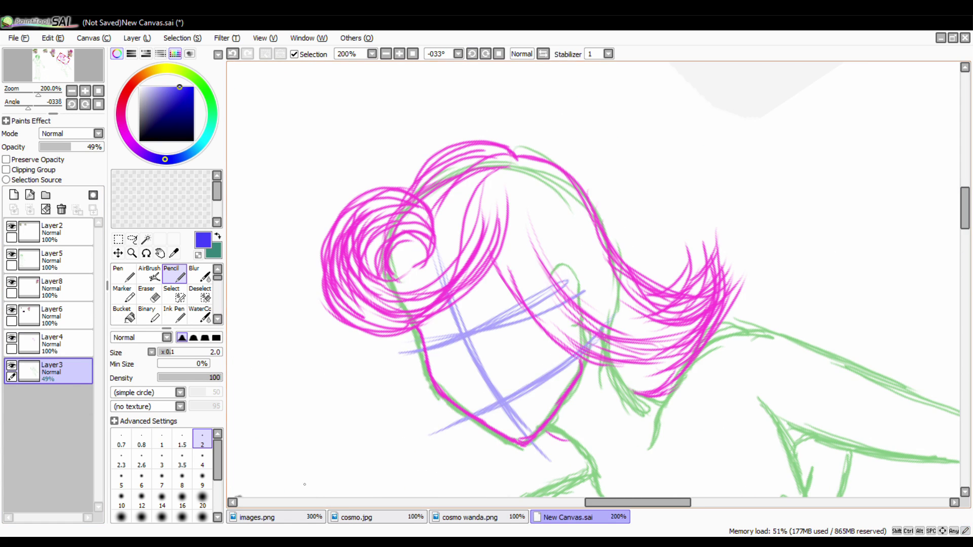
Draw the nose bridge, tip and nostril in magenta on Layer4
left_click(541, 245, "ctrl")
left_click(541, 245, "alt")
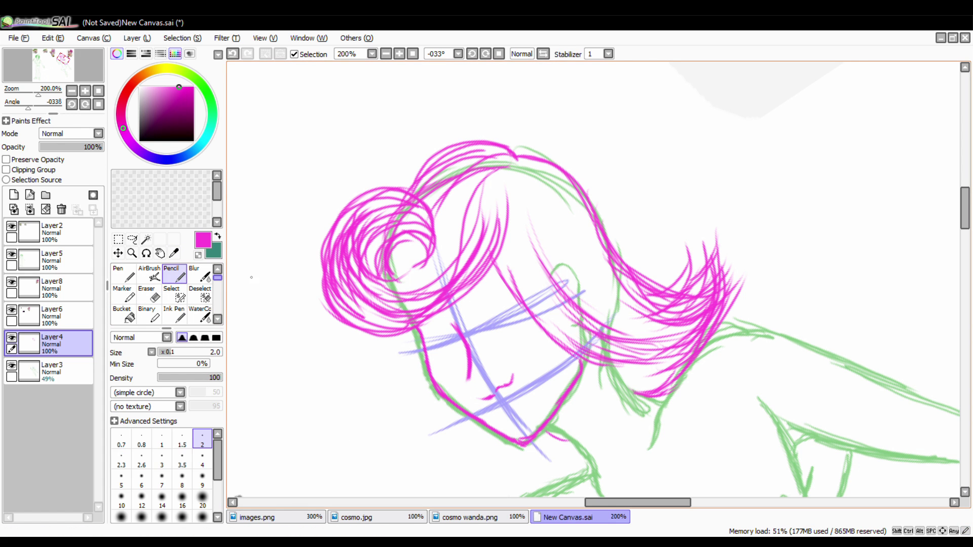
key("ctrl+t")
key("Home")
left_click_drag(309, 370, 286, 262)
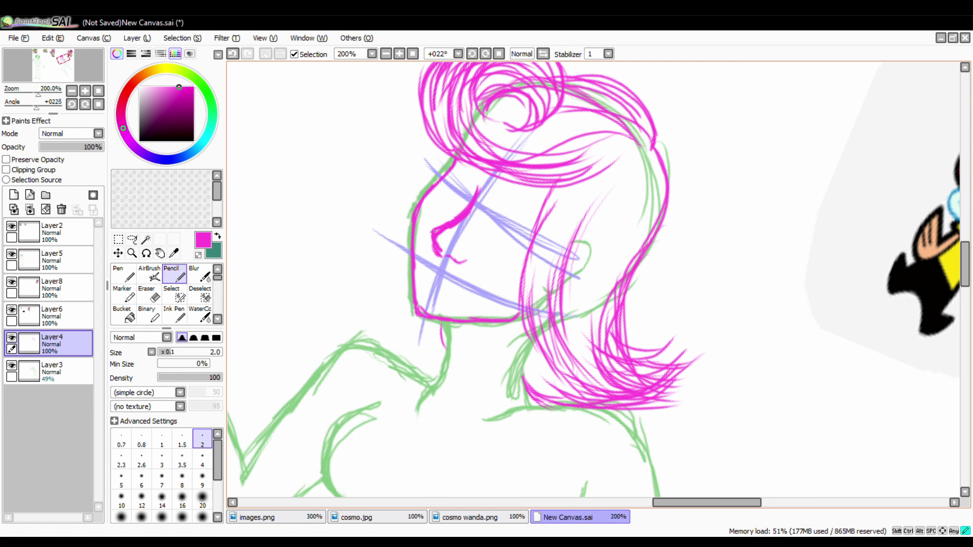
key("e")
key("n")
left_click_drag(476, 189, 437, 236)
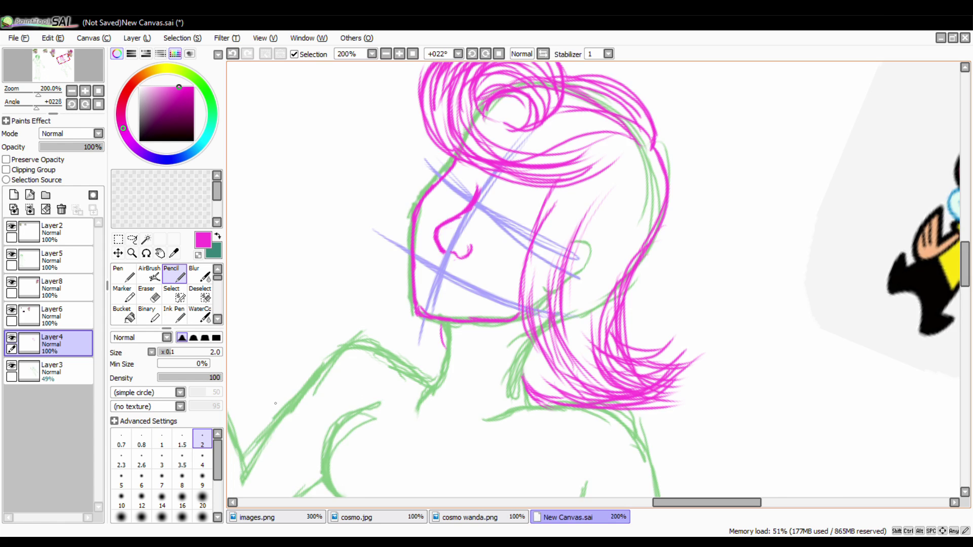
Draw full lips and both eyes with lashes, checking the face in a mirrored view
left_click_drag(277, 405, 485, 410)
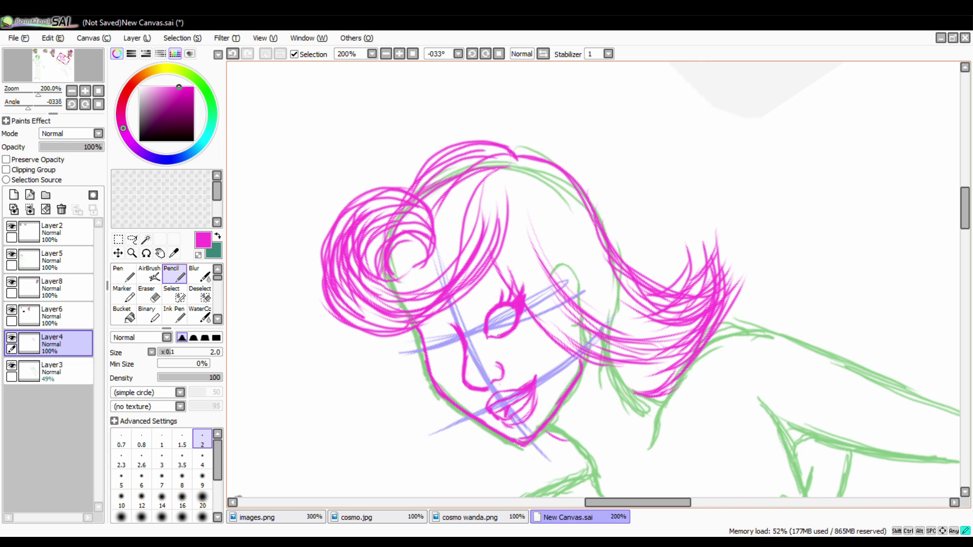
key("h")
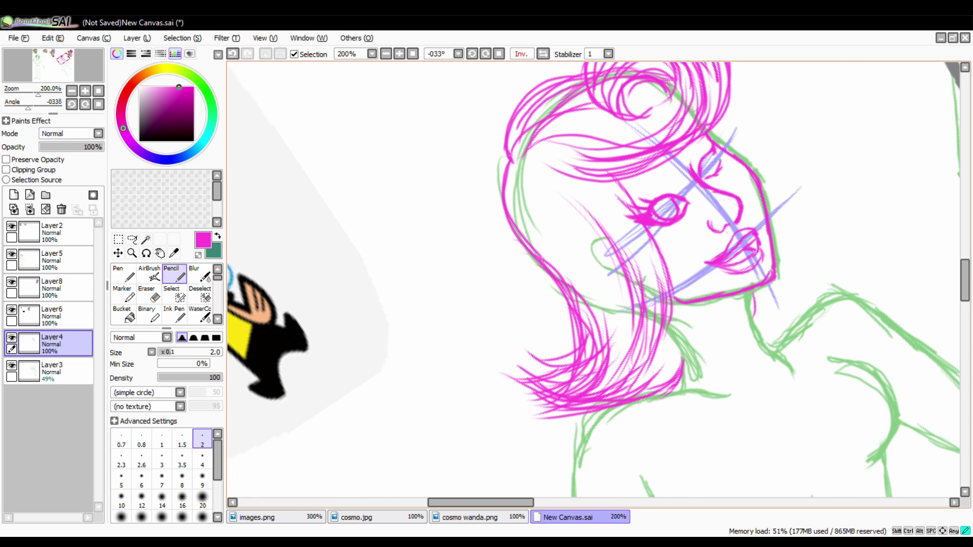
left_click_drag(717, 166, 712, 155)
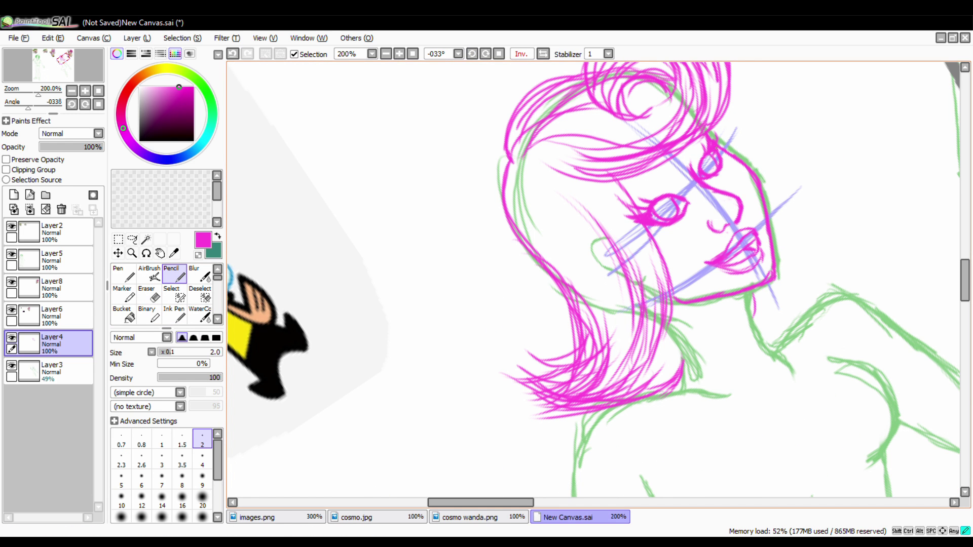
key("h")
key("Home")
Erase both eyes and the front hair strand, and redraw the strand and the near eye with lashes
key("e")
left_click_drag(471, 238, 532, 289)
mouse_move(401, 227)
left_mouse_down()
mouse_move(451, 259)
mouse_move(418, 240)
left_mouse_up()
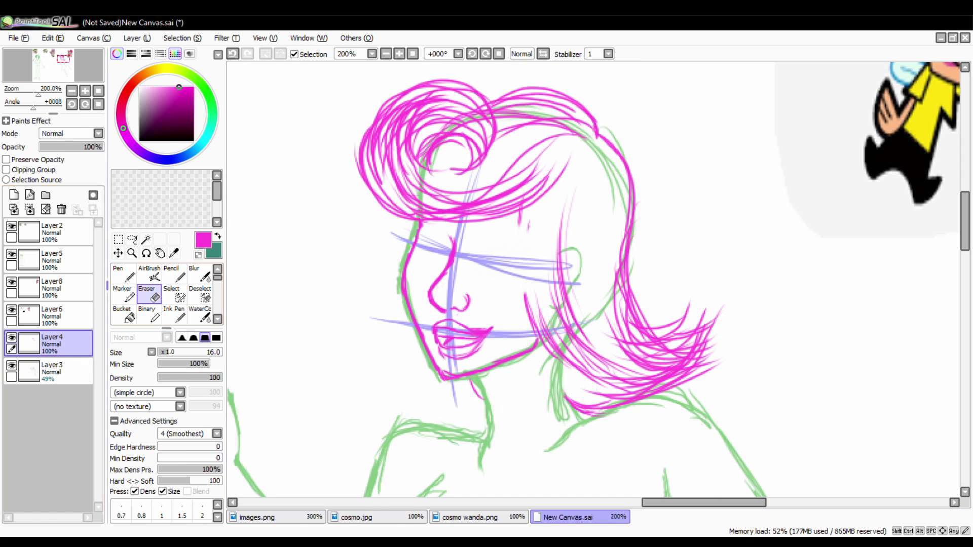
key("n")
left_click_drag(558, 228, 507, 314)
mouse_move(511, 303)
left_mouse_down()
mouse_move(481, 327)
mouse_move(494, 334)
left_mouse_up()
key("e")
key("n")
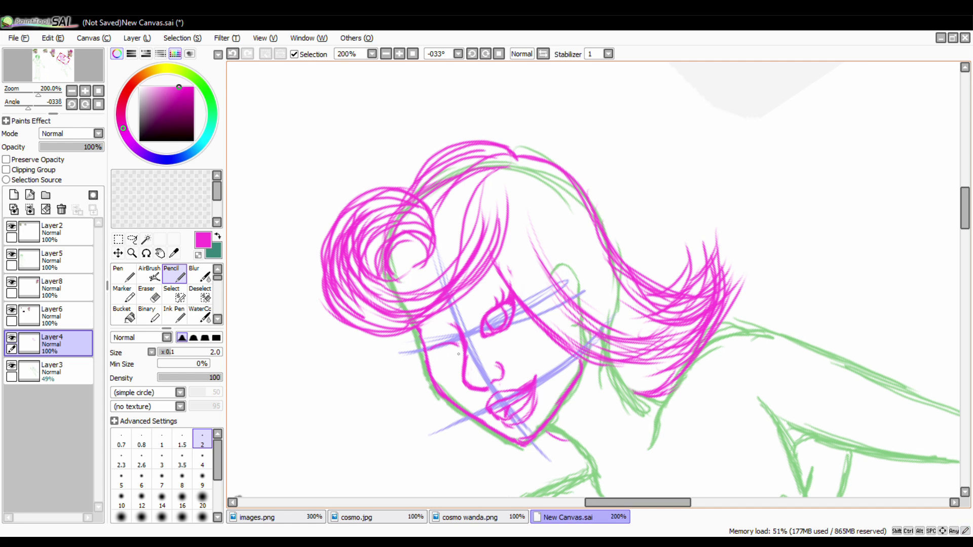
Rework the far eye beside the nose and draw the eyebrow above the near eye
key("Home")
key("ctrl+t")
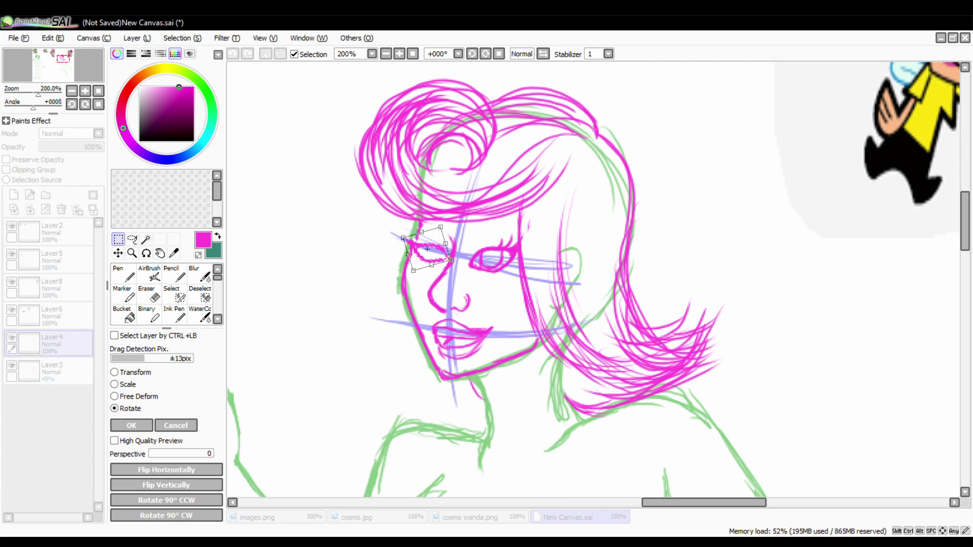
key("Escape")
key("e")
key("n")
mouse_move(445, 248)
left_mouse_down()
mouse_move(415, 252)
mouse_move(510, 225)
left_mouse_up()
key("e")
key("n")
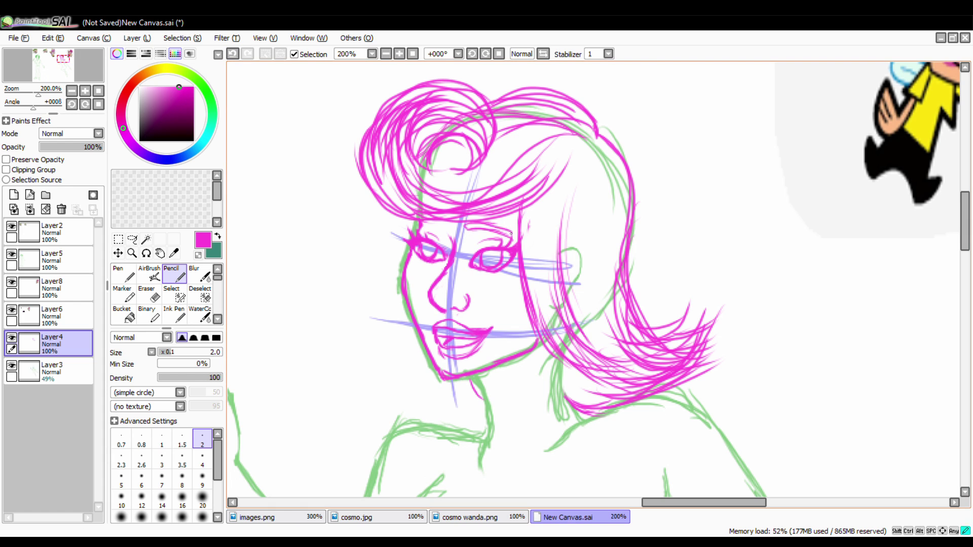
Reshape the nose tip, erase the large nostril curve and add the far eyebrow
key("e")
left_click_drag(446, 260, 424, 293)
key("n")
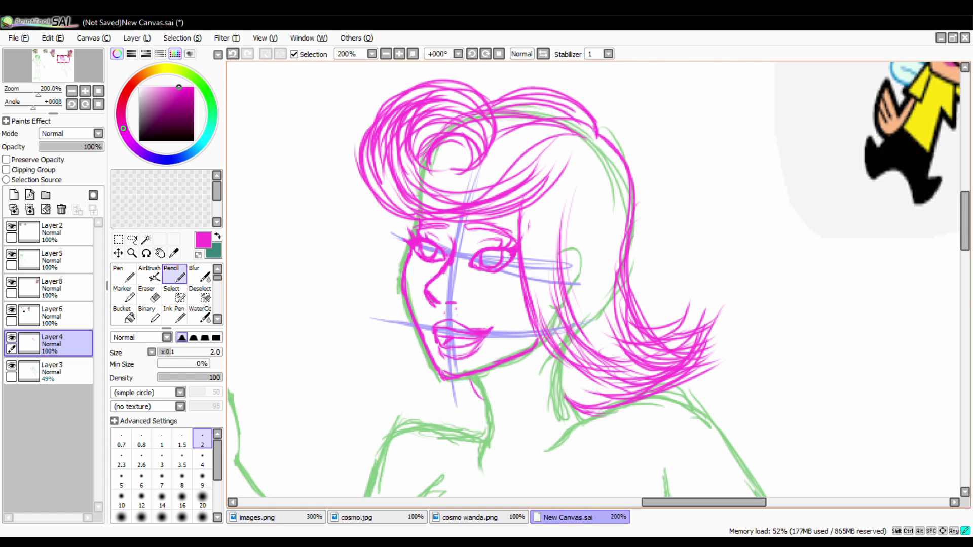
Erase the blue guide lines and the green head outline on Layer3 with a 55-size eraser
key("e")
left_click(51, 370)
left_click_drag(456, 226, 451, 314)
left_click_drag(633, 121, 436, 355)
left_click_drag(385, 253, 567, 248)
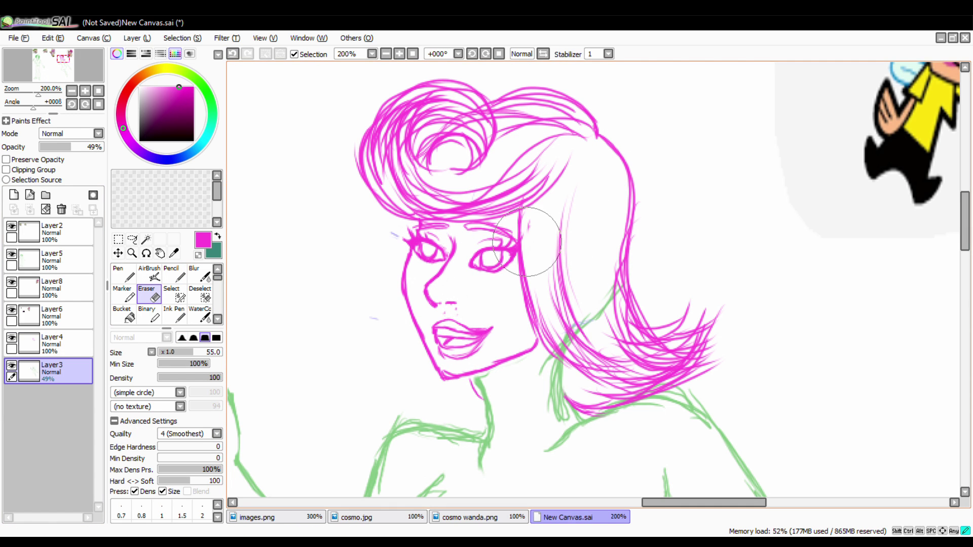
Trace the neck, shoulders and bust curves in magenta on Layer4
left_click(50, 342)
key("n")
left_click_drag(566, 299, 583, 284)
scroll(583, 284, "down", 3)
left_click_drag(561, 249, 566, 302)
mouse_move(479, 264)
left_mouse_down()
mouse_move(487, 323)
mouse_move(381, 350)
left_mouse_up()
scroll(593, 278, "down", 4)
left_click_drag(445, 217, 474, 326)
left_click_drag(550, 333, 631, 318)
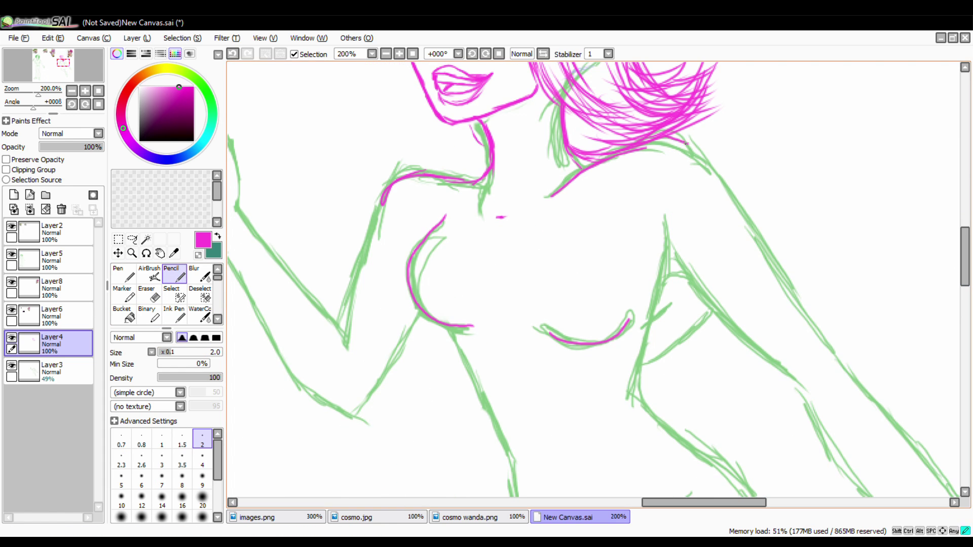
Trace both sides of the torso and draw the shirt's hem across the hips in magenta
scroll(507, 304, "down", 5)
left_click_drag(448, 115, 543, 316)
scroll(542, 317, "up", 3)
left_click_drag(666, 117, 636, 274)
left_click_drag(636, 268, 684, 326)
key("e")
left_click_drag(545, 417, 497, 428)
key("n")
scroll(506, 405, "down", 3)
left_click_drag(677, 231, 772, 288)
left_click_drag(508, 391, 773, 286)
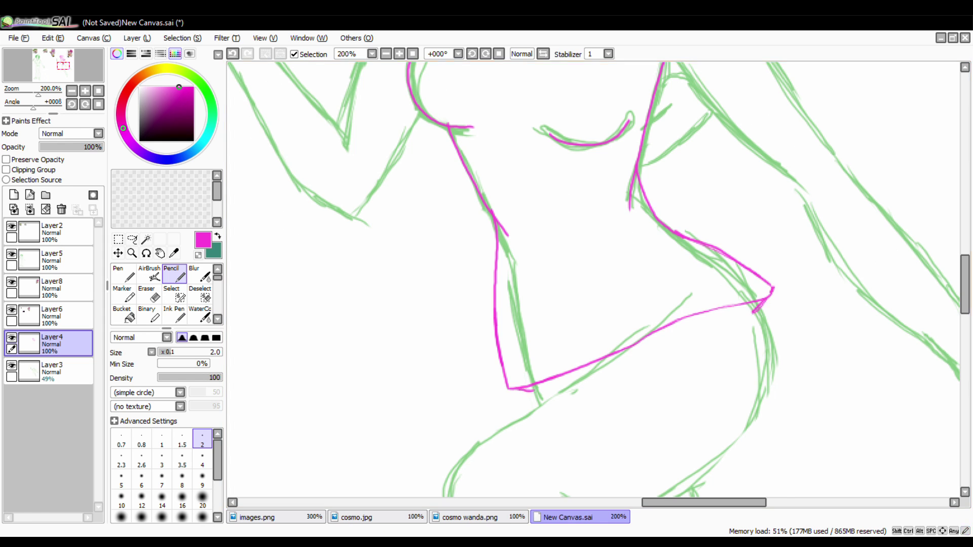
Draw the short sleeve on the raised arm with its open hem near the elbow
scroll(760, 304, "up", 4)
left_click_drag(385, 118, 348, 212)
key("ctrl+z")
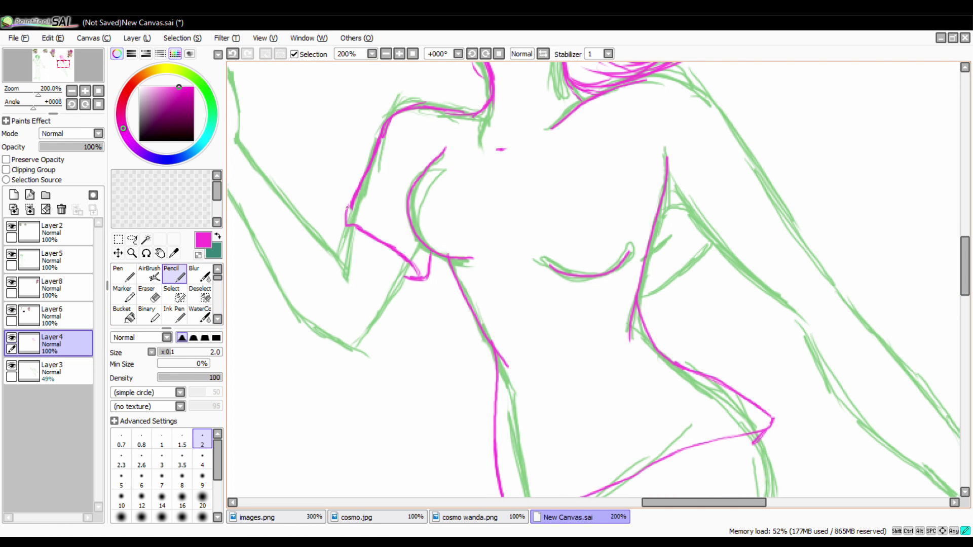
key("e")
key("n")
Draw the shirt's neckline and trace the start of the raised arm below the sleeve
mouse_move(468, 113)
left_mouse_down()
mouse_move(509, 199)
mouse_move(608, 90)
left_mouse_up()
left_click_drag(496, 151, 507, 150)
left_click_drag(635, 239, 607, 279)
scroll(636, 265, "up", 1)
left_click_drag(350, 234, 340, 276)
key("e")
key("n")
Trace the lowered arm down to its hand and fingers in magenta
scroll(593, 284, "right", 3)
left_click_drag(636, 165, 567, 289)
mouse_move(516, 238)
left_mouse_down()
mouse_move(565, 304)
mouse_move(572, 295)
mouse_move(421, 137)
mouse_move(659, 385)
left_mouse_up()
mouse_move(479, 84)
left_mouse_down()
mouse_move(696, 360)
mouse_move(614, 215)
left_mouse_up()
left_click_drag(580, 242, 654, 360)
left_click_drag(877, 299, 819, 190)
left_click_drag(556, 108, 625, 182)
mouse_move(628, 226)
left_mouse_down()
mouse_move(669, 287)
mouse_move(935, 253)
left_mouse_up()
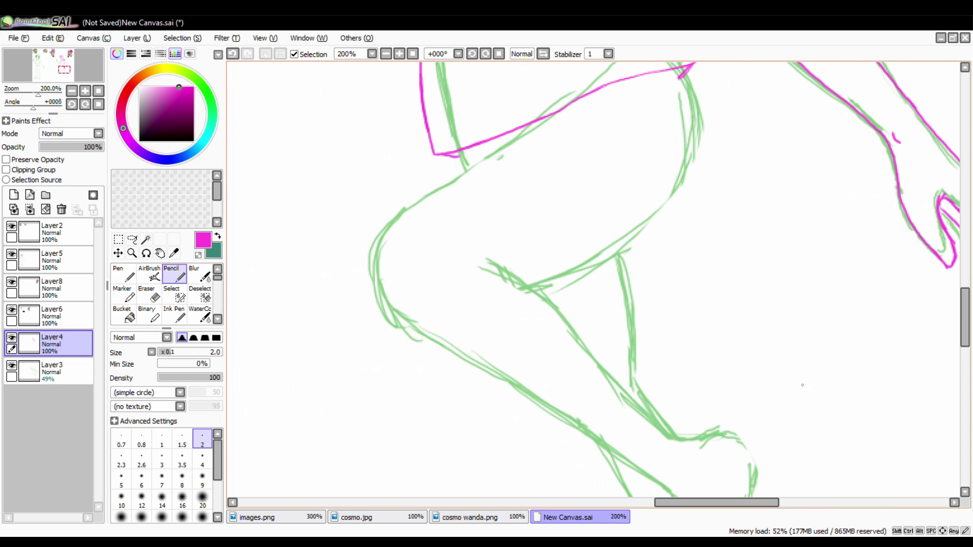
Outline the hips, thighs and bent knee as trousers in magenta
left_click_drag(684, 145, 522, 251)
left_click_drag(465, 144, 379, 233)
left_click_drag(659, 405, 659, 324)
left_click_drag(486, 155, 667, 320)
mouse_move(414, 213)
left_mouse_down()
mouse_move(659, 395)
mouse_move(704, 324)
left_mouse_up()
mouse_move(704, 324)
left_mouse_down()
mouse_move(709, 410)
mouse_move(705, 314)
left_mouse_up()
Continue the trouser legs to their hem and trace the ankle and foot of the lowest leg
left_click_drag(616, 119, 668, 306)
mouse_move(668, 306)
left_mouse_down()
mouse_move(669, 167)
mouse_move(759, 375)
left_mouse_up()
left_click_drag(659, 405, 608, 254)
mouse_move(588, 274)
left_mouse_down()
mouse_move(570, 354)
mouse_move(598, 406)
left_mouse_up()
left_click_drag(658, 225, 628, 363)
scroll(608, 228, "down", 1)
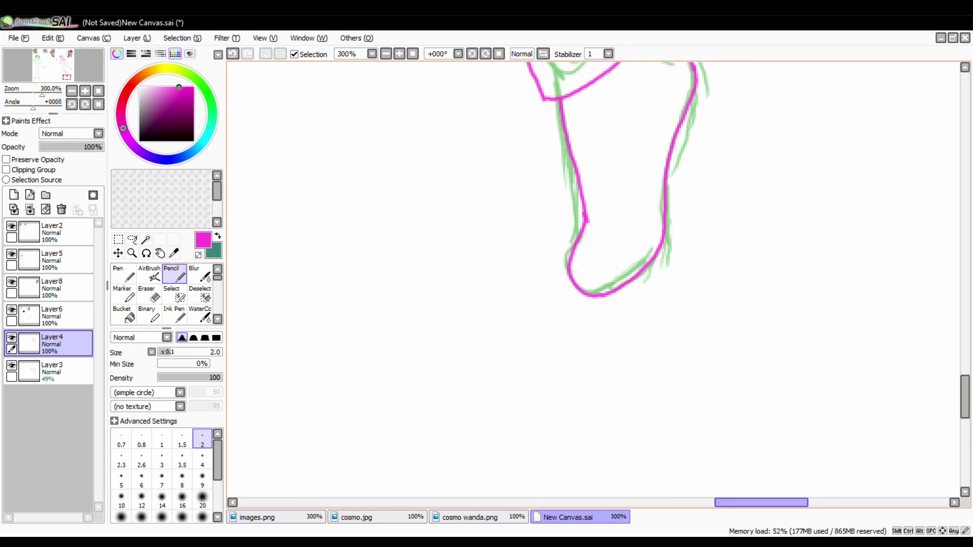
Draw the raised heel and pointed sole of Wanda's lowest shoe in magenta and erase the stray lines around it
scroll(608, 228, "up", 2)
mouse_move(458, 405)
left_mouse_down()
mouse_move(583, 152)
mouse_move(488, 373)
mouse_move(598, 245)
left_mouse_up()
key("ctrl+z")
key("e")
left_click_drag(583, 213, 522, 329)
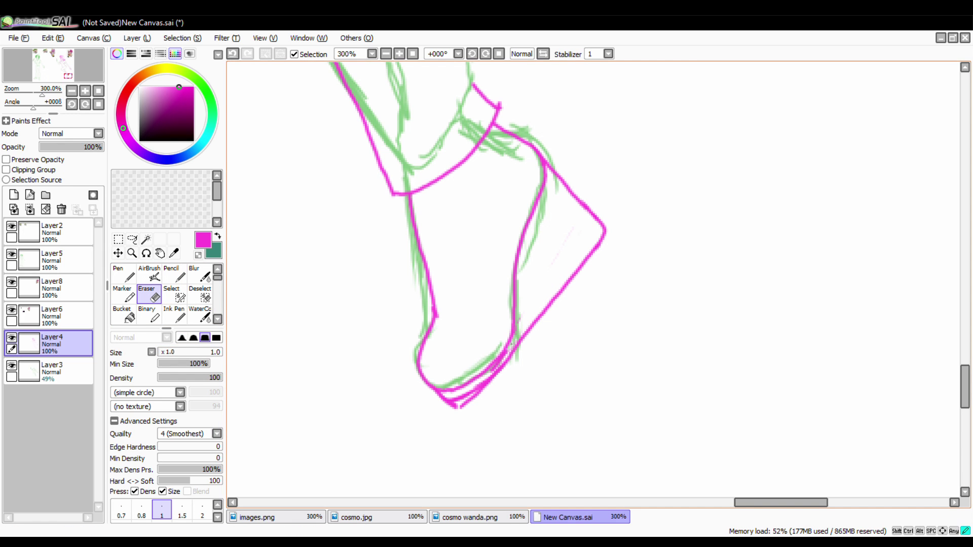
Sketch a small coiled detail against the trouser hem above the lowest foot in magenta
key("n")
scroll(481, 228, "up", 2)
left_click_drag(451, 229, 472, 242)
left_click_drag(466, 215, 479, 238)
key("ctrl+z")
key("ctrl+z")
key("ctrl+y")
key("ctrl+y")
Outline Wanda's upper shoe with its raised heel and sole down to the toe in magenta
scroll(456, 278, "up", 5)
left_click_drag(354, 209, 421, 389)
mouse_move(461, 129)
left_mouse_down()
mouse_move(424, 387)
mouse_move(532, 164)
left_mouse_up()
scroll(424, 387, "down", 1)
left_click_drag(462, 100, 518, 135)
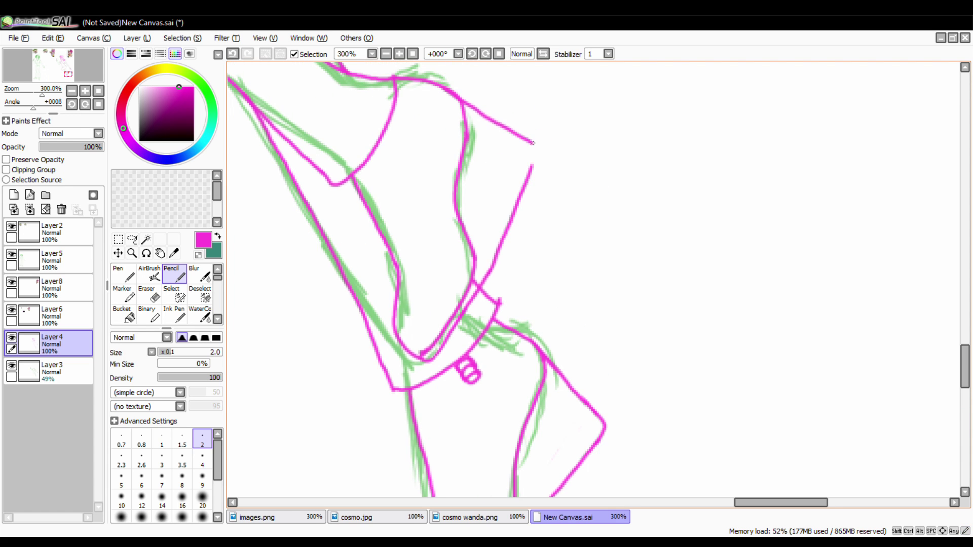
scroll(950, 360, "down", 2)
left_click_drag(472, 220, 428, 293)
key("n")
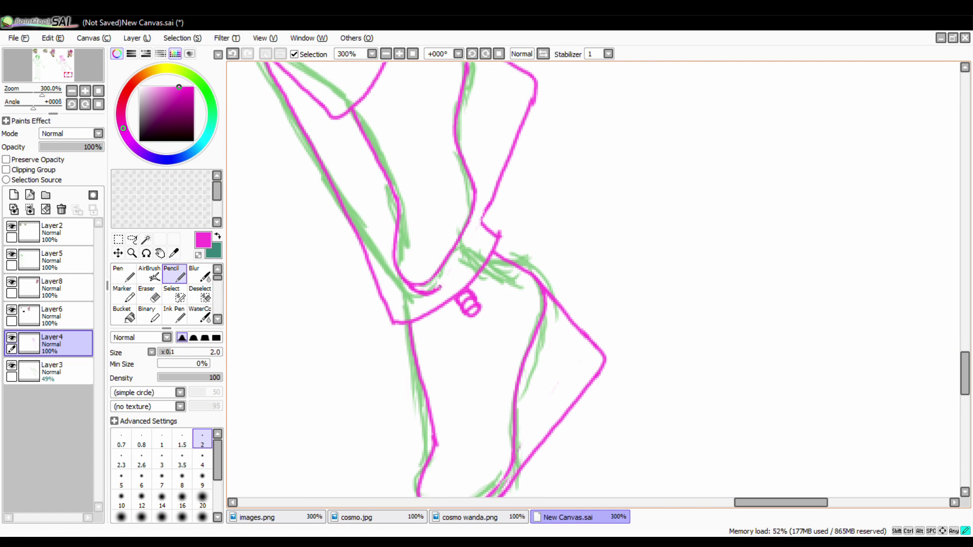
scroll(507, 279, "up", 3)
mouse_move(431, 173)
left_mouse_down()
mouse_move(537, 234)
mouse_move(497, 358)
left_mouse_up()
key("e")
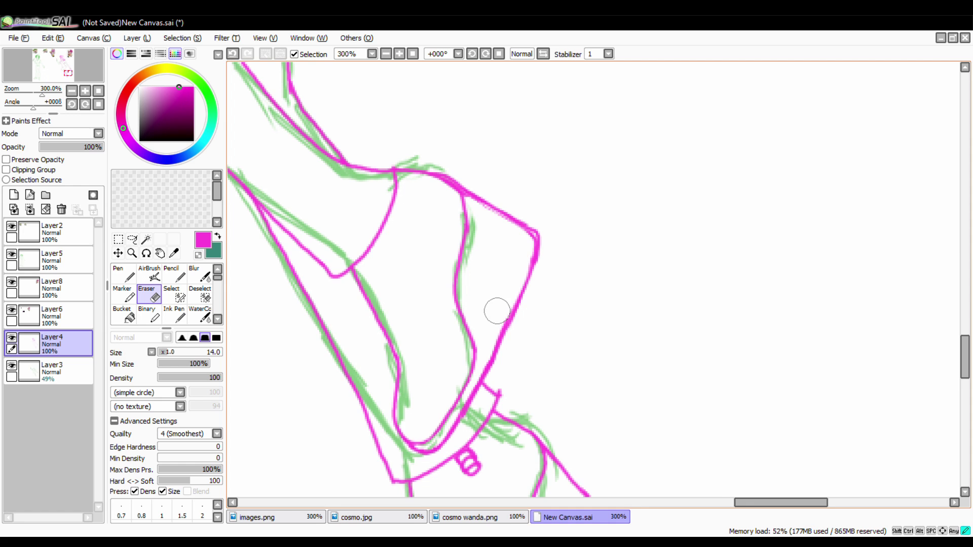
Select part of the magenta leg sketch and adjust it with a transformation
scroll(363, 294, "down", 5)
scroll(557, 253, "up", 3)
key("a")
left_click_drag(576, 170, 665, 448)
key("ctrl+t")
key("Return")
key("e")
scroll(630, 339, "up", 2)
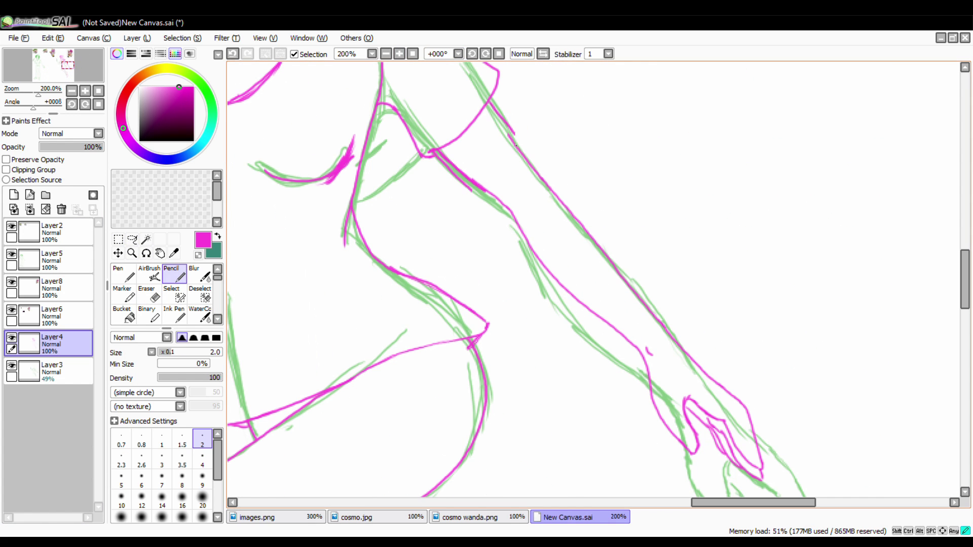
Trace Wanda's raised forearm, hand and the fingers gripping the wand in magenta
scroll(473, 300, "right", 2)
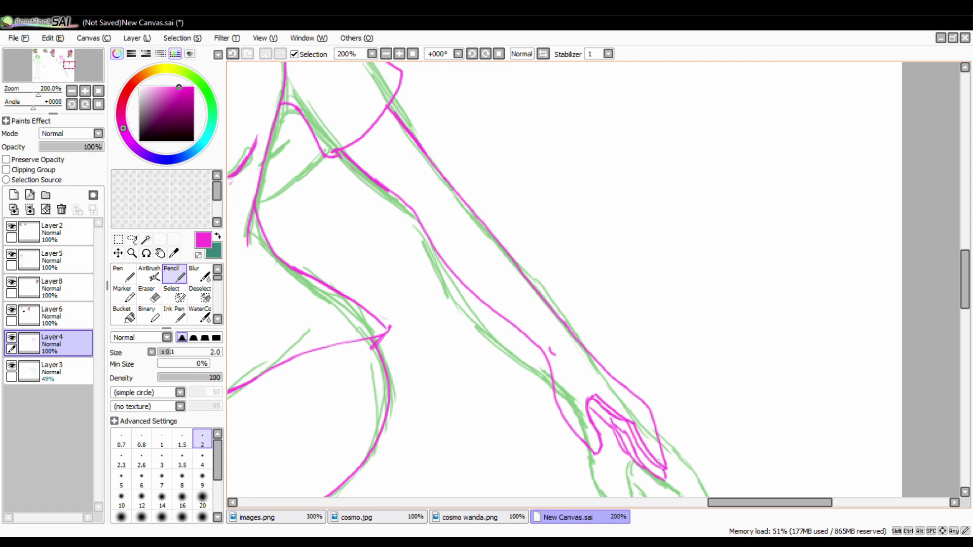
scroll(645, 447, "up", 5)
scroll(557, 380, "left", 2)
scroll(329, 294, "down", 1)
key("n")
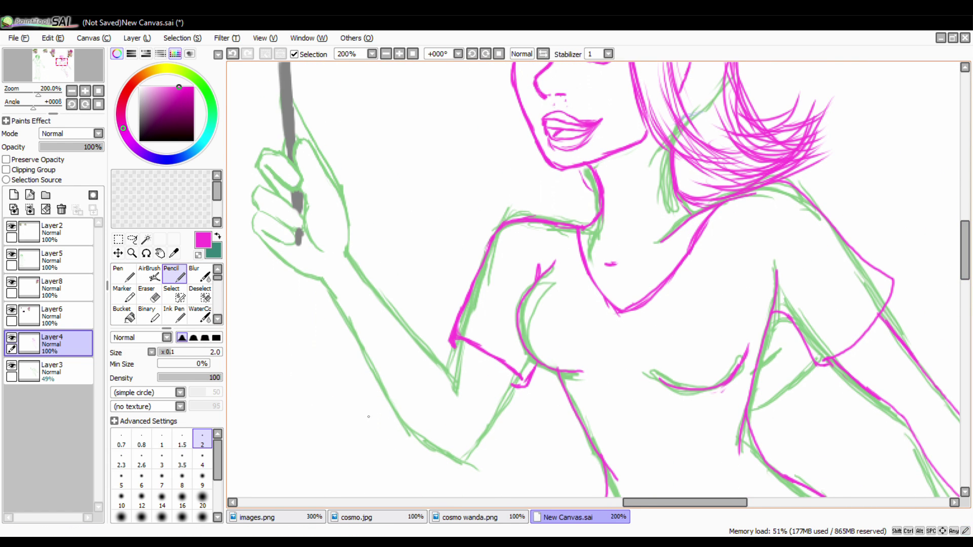
scroll(592, 284, "up", 2)
scroll(592, 284, "left", 3)
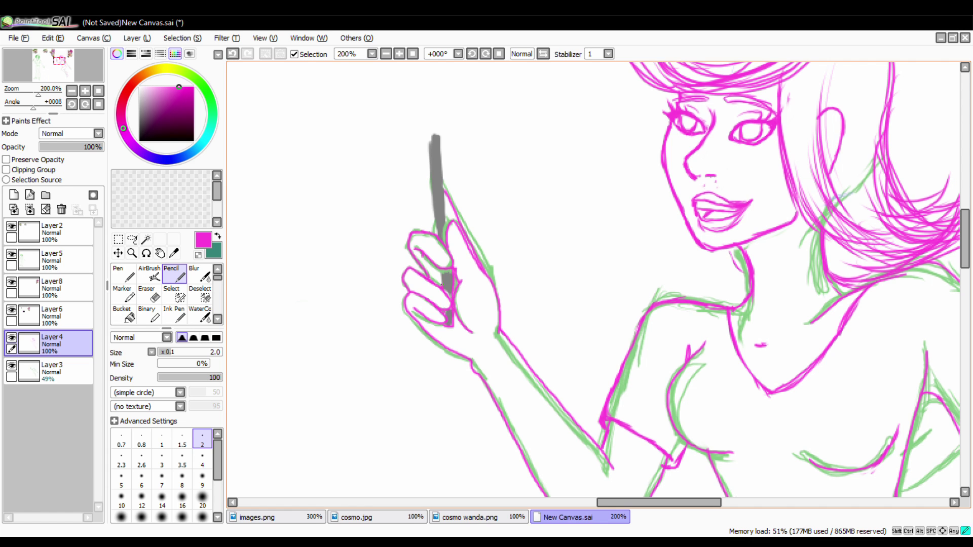
Draw the star-tipped wand, the floating crown and the handwritten star remark in magenta, and hide the green body outline
scroll(597, 278, "up", 5)
left_click_drag(410, 276, 464, 327)
left_click_drag(458, 152, 595, 147)
scroll(598, 279, "right", 5)
left_click_drag(337, 329, 380, 423)
left_click_drag(653, 101, 760, 76)
key("ctrl+minus")
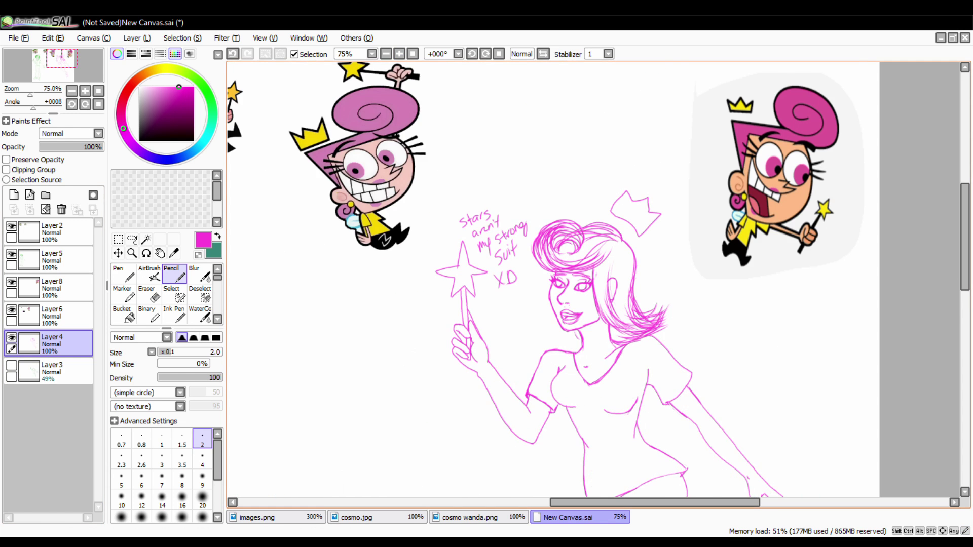
Erase the chest contour beside the raised arm and redraw it with a narrower curve
scroll(597, 279, "down", 4)
key("ctrl+plus")
key("ctrl+plus")
key("ctrl+plus")
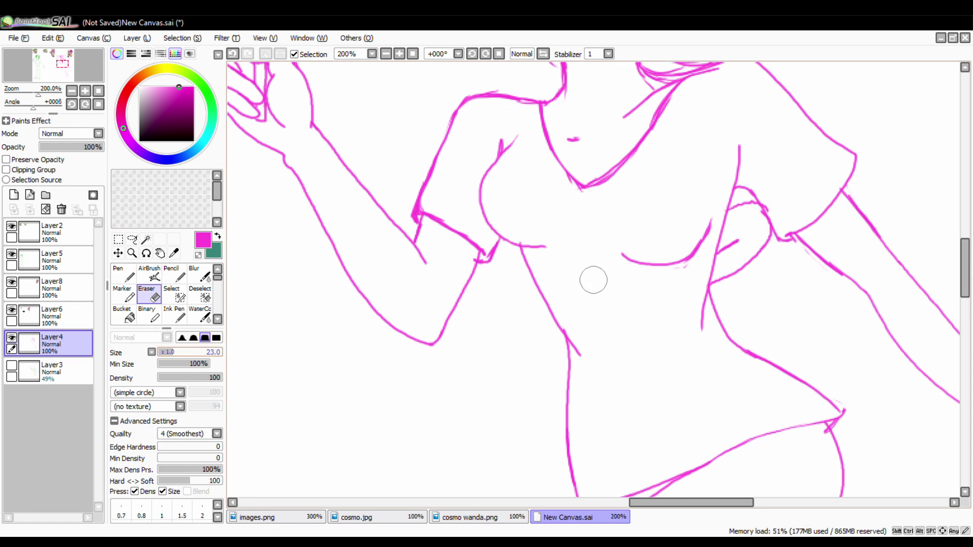
key("e")
left_click_drag(506, 203, 527, 253)
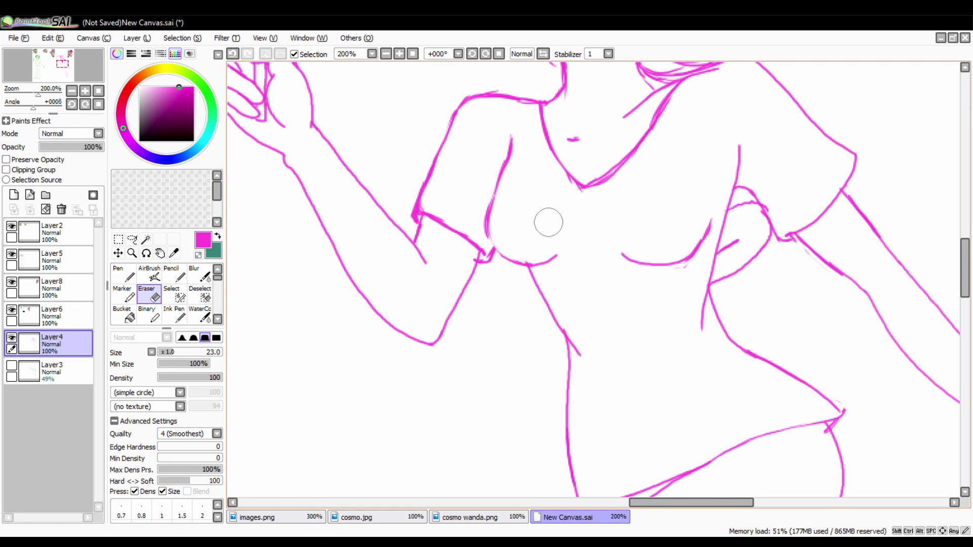
Select Cosmo's sideways shoe in the green sketch and tilt its toe downward with a transformation
key("ctrl+minus")
key("ctrl+minus")
key("ctrl+minus")
key("ctrl+minus")
key("ctrl+minus")
scroll(377, 447, "up", 3)
left_click_drag(507, 329, 512, 331)
key("ctrl+t")
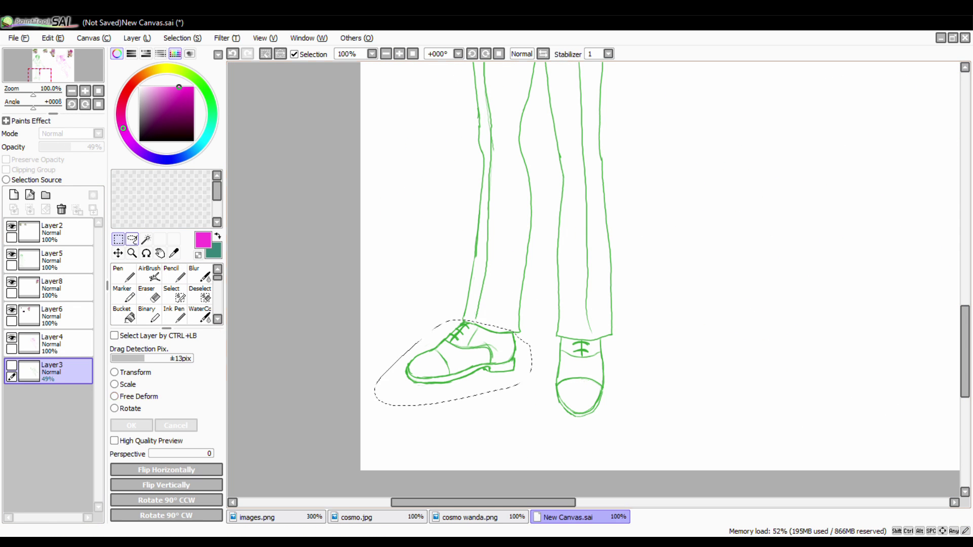
left_click_drag(530, 390, 537, 354)
key("Return")
key("n")
key("ctrl+plus")
key("ctrl+plus")
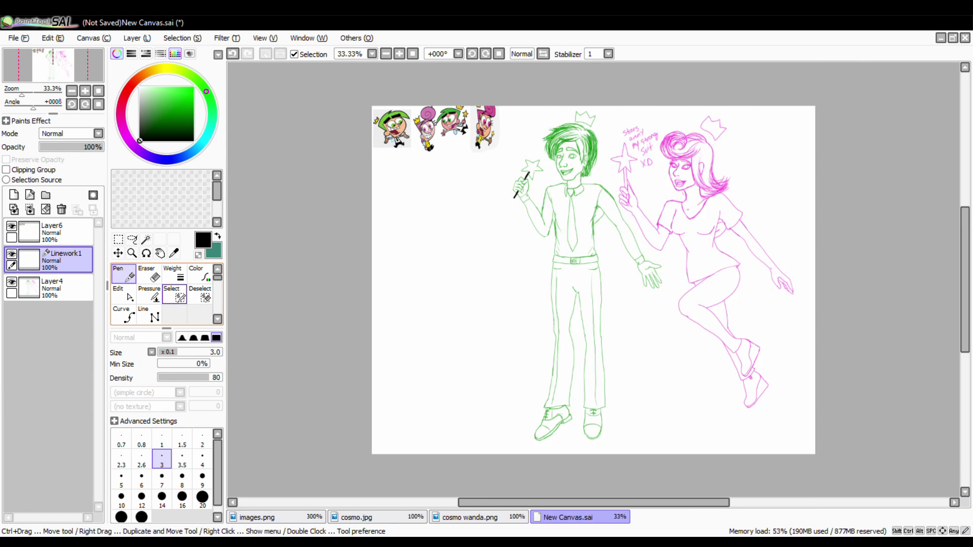
Ink Cosmo's face contour, jaw and the front of the neck in black on the Linework1 layer with pen size 3
key("ctrl+plus")
key("ctrl+plus")
key("ctrl+plus")
key("ctrl+plus")
key("ctrl+plus")
key("ctrl+plus")
mouse_move(495, 98)
left_mouse_down()
mouse_move(499, 162)
mouse_move(659, 332)
left_mouse_up()
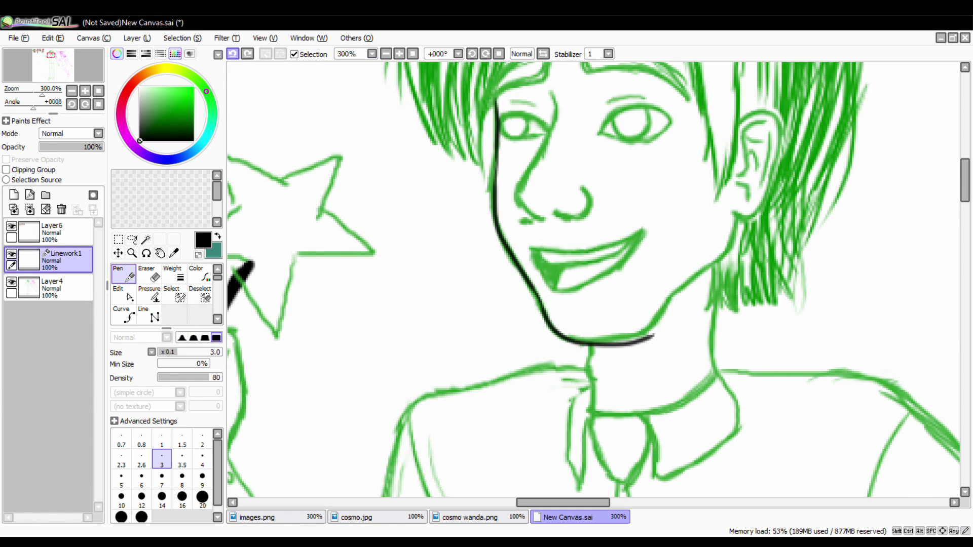
key("ctrl+z")
left_click_drag(552, 319, 666, 308)
left_click_drag(598, 372, 598, 400)
scroll(957, 171, "up", 3)
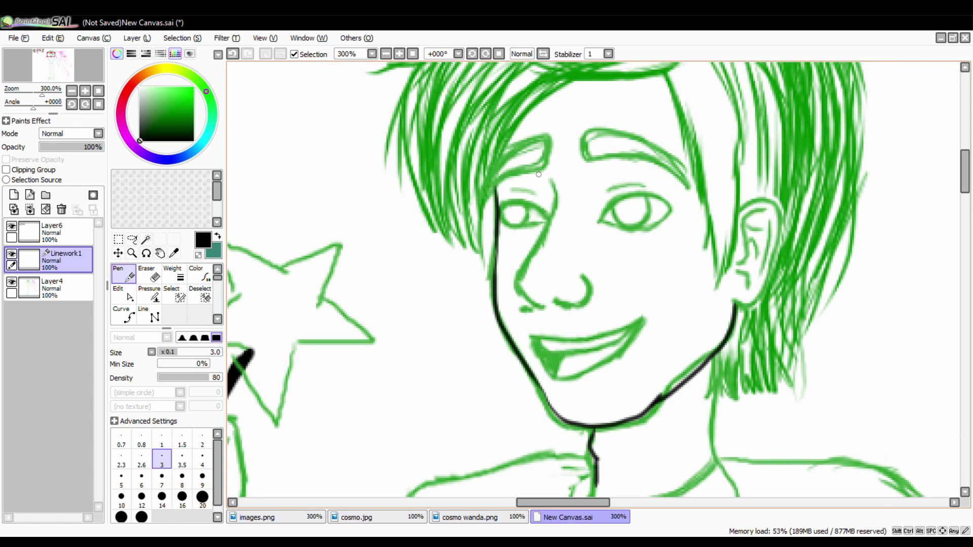
Ink Cosmo's eyes, nose and ear in black over the green sketch
key("ctrl+z")
left_click_drag(600, 219, 613, 203)
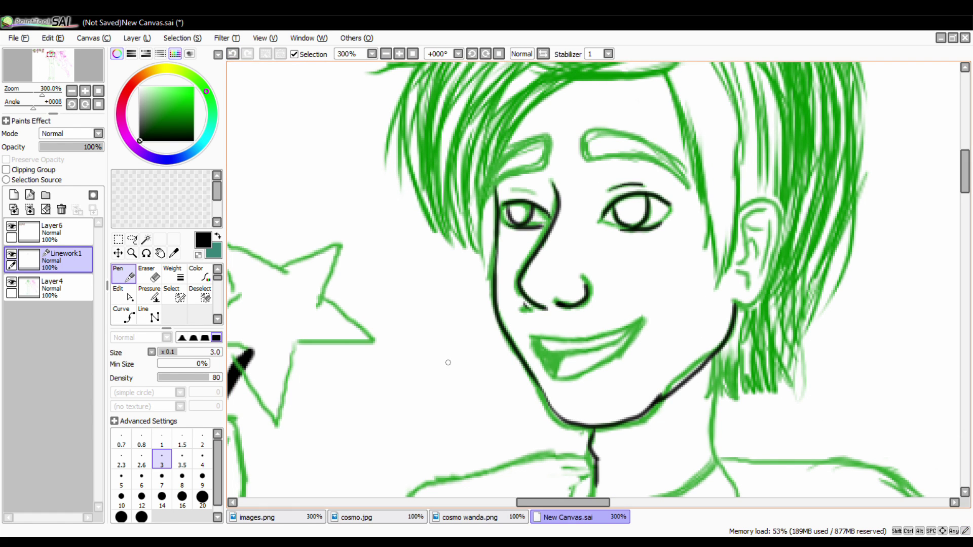
scroll(598, 279, "up", 1)
left_click_drag(738, 223, 770, 291)
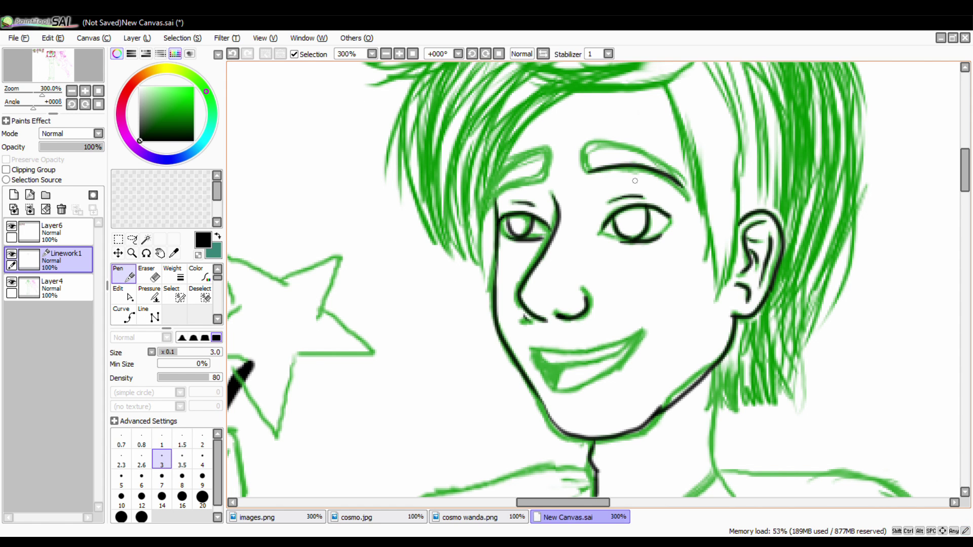
Ink both eyebrows as solid black shapes and outline the open smiling mouth
left_click_drag(610, 163, 682, 180)
left_click_drag(588, 150, 671, 167)
left_click_drag(550, 170, 494, 188)
mouse_move(619, 159)
left_mouse_down()
mouse_move(659, 148)
mouse_move(598, 238)
left_mouse_up()
left_click_drag(529, 269, 614, 217)
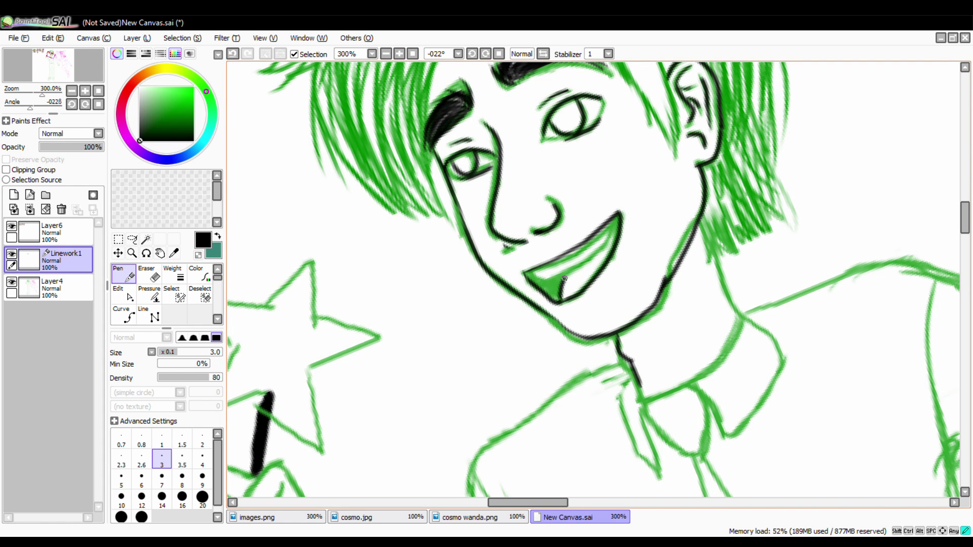
Ink the strands of Cosmo's fringe and the lock beside his face in black
scroll(522, 334, "up", 5)
mouse_move(543, 188)
left_mouse_down()
mouse_move(629, 284)
mouse_move(682, 390)
left_mouse_up()
left_click_drag(560, 137, 385, 225)
left_click_drag(522, 213, 339, 248)
key("ctrl+z")
scroll(481, 225, "down", 2)
left_click_drag(400, 167, 446, 329)
left_click_drag(354, 137, 426, 337)
left_click_drag(325, 119, 456, 352)
Ink the long sweeping strands across the crown of Cosmo's hair
scroll(538, 139, "up", 3)
mouse_move(542, 127)
left_mouse_down()
mouse_move(355, 218)
mouse_move(254, 337)
left_mouse_up()
left_click_drag(355, 223, 243, 349)
left_click_drag(417, 152, 291, 288)
left_click_drag(529, 114, 320, 244)
left_click_drag(591, 107, 428, 142)
scroll(506, 253, "right", 5)
mouse_move(501, 107)
left_mouse_down()
mouse_move(372, 185)
mouse_move(341, 278)
left_mouse_up()
Ink the downward hair strands around Cosmo's ear and the back of his head
scroll(507, 254, "down", 3)
left_click_drag(477, 345, 454, 413)
left_click_drag(524, 86, 483, 409)
left_click_drag(500, 307, 471, 415)
left_click_drag(527, 223, 491, 384)
scroll(507, 253, "left", 5)
left_click_drag(431, 295, 401, 344)
scroll(507, 254, "up", 1)
left_click_drag(722, 85, 674, 312)
left_click_drag(711, 177, 694, 362)
key("ctrl+z")
left_click_drag(712, 147, 691, 360)
Ink Cosmo's shirt collar, tie knot and both shoulder lines in black
scroll(536, 221, "down", 6)
scroll(536, 222, "right", 3)
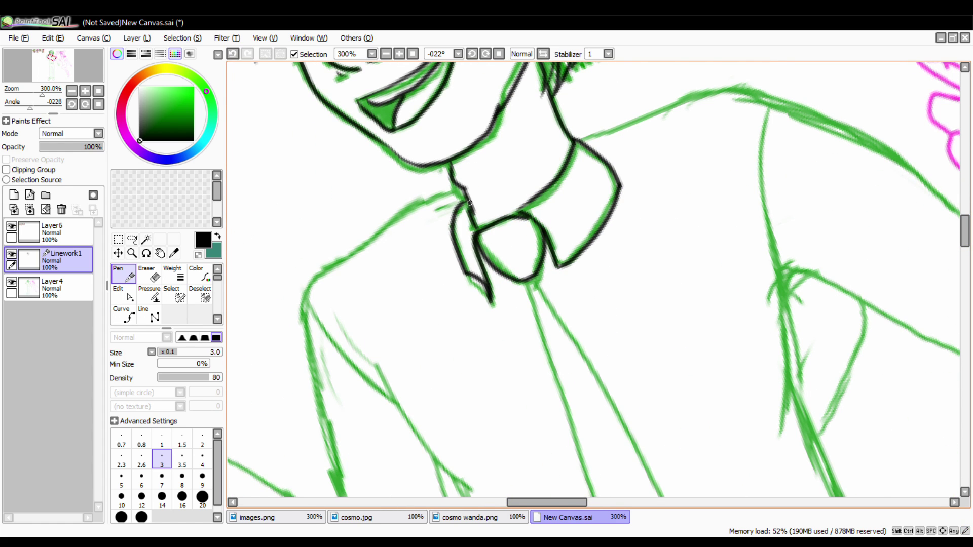
left_click_drag(465, 191, 304, 339)
left_click_drag(581, 141, 788, 85)
Ink both sides of Cosmo's shirt down to the belt, including the folds at the waist
scroll(727, 330, "down", 3)
left_click_drag(374, 144, 479, 309)
scroll(507, 253, "down", 3)
left_click_drag(494, 114, 595, 393)
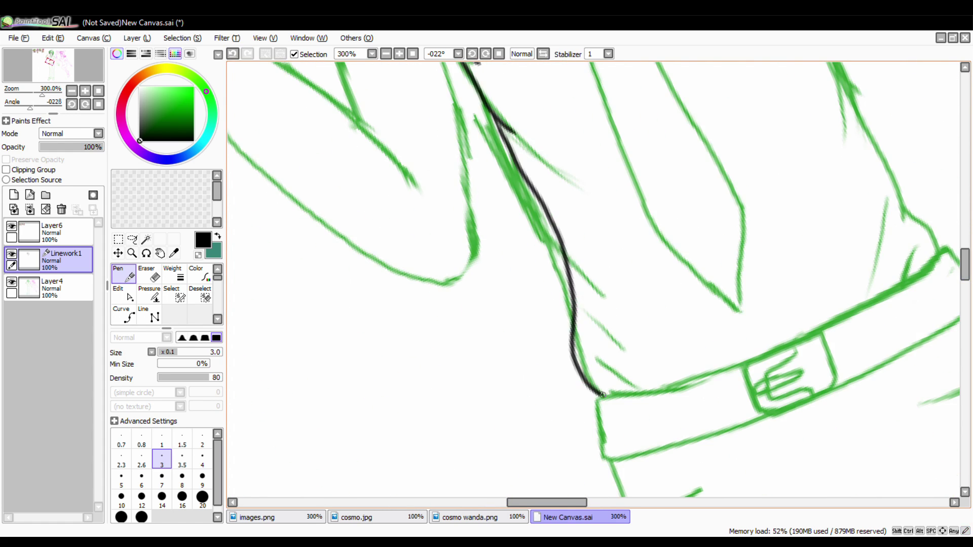
left_click_drag(601, 349, 656, 385)
scroll(507, 254, "right", 4)
left_click_drag(499, 74, 602, 390)
Ink the sleeve of Cosmo's raised arm from shoulder to wrist and reshape its lower stroke to follow the sketch
scroll(593, 284, "down", 4)
scroll(592, 283, "up", 5)
scroll(593, 284, "left", 2)
scroll(557, 279, "down", 1)
left_click_drag(474, 65, 518, 217)
left_click_drag(618, 163, 621, 379)
left_click_drag(324, 183, 620, 379)
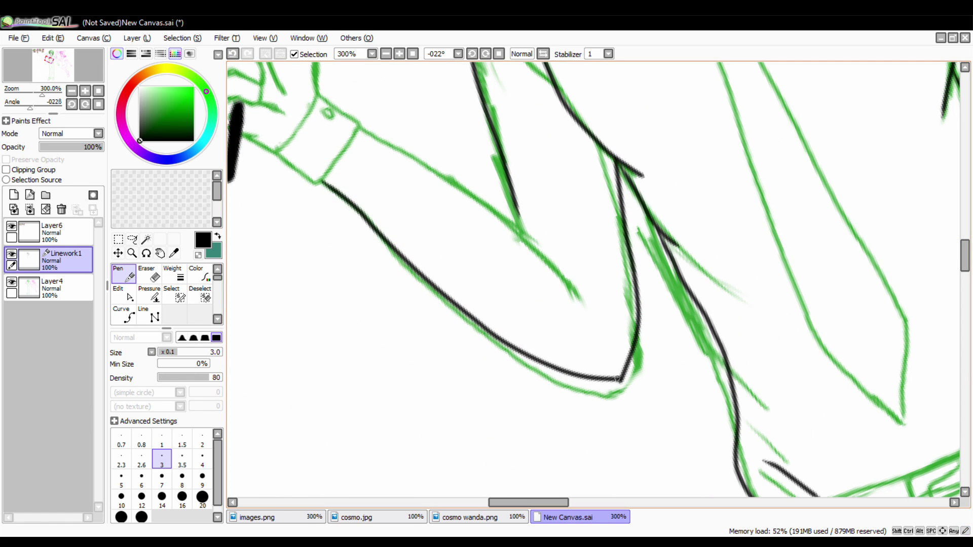
left_click_drag(361, 133, 568, 287)
key("ctrl")
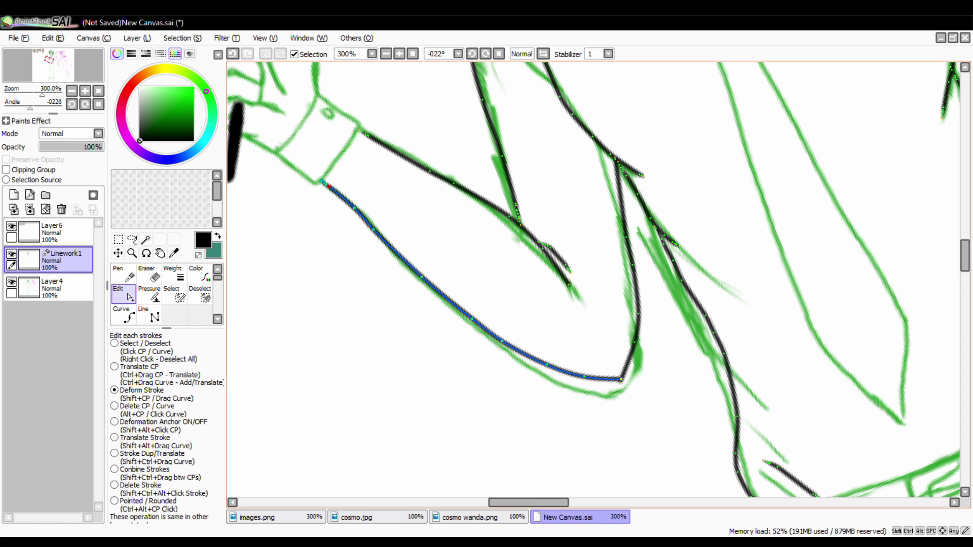
Ink the shirt cuff at the raised wrist, undoing stray strokes as needed
scroll(592, 279, "up", 2)
scroll(592, 279, "left", 3)
left_click_drag(494, 285, 531, 232)
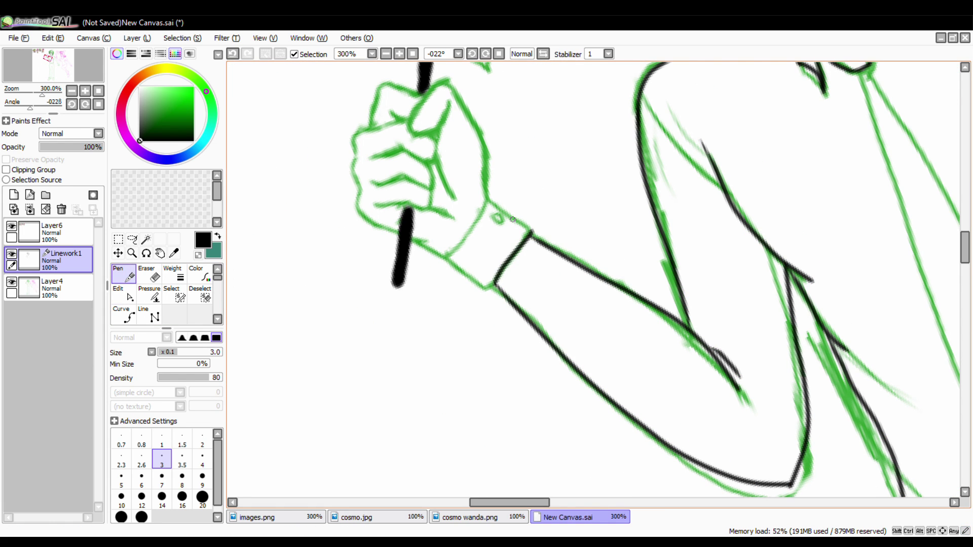
left_click_drag(493, 202, 533, 234)
key("ctrl")
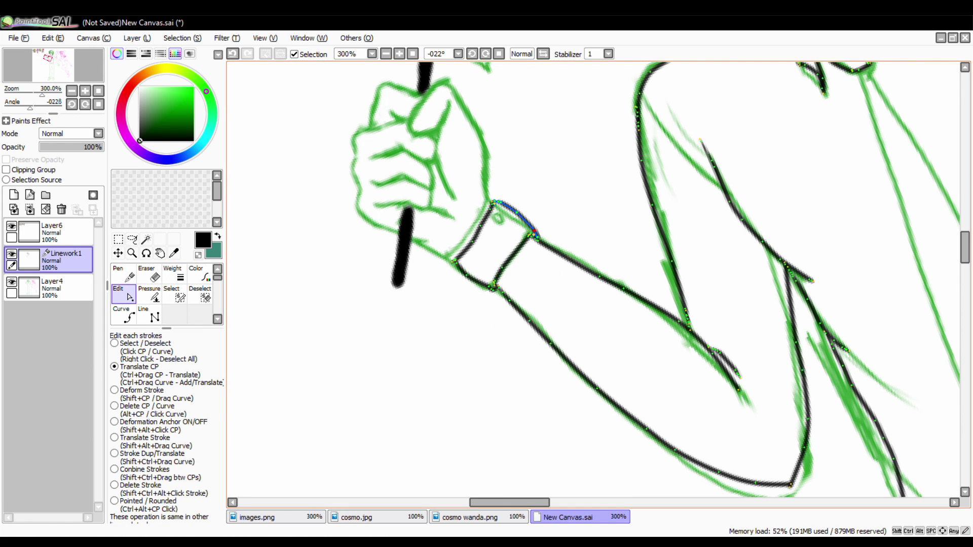
key("ctrl+z")
key("ctrl+z")
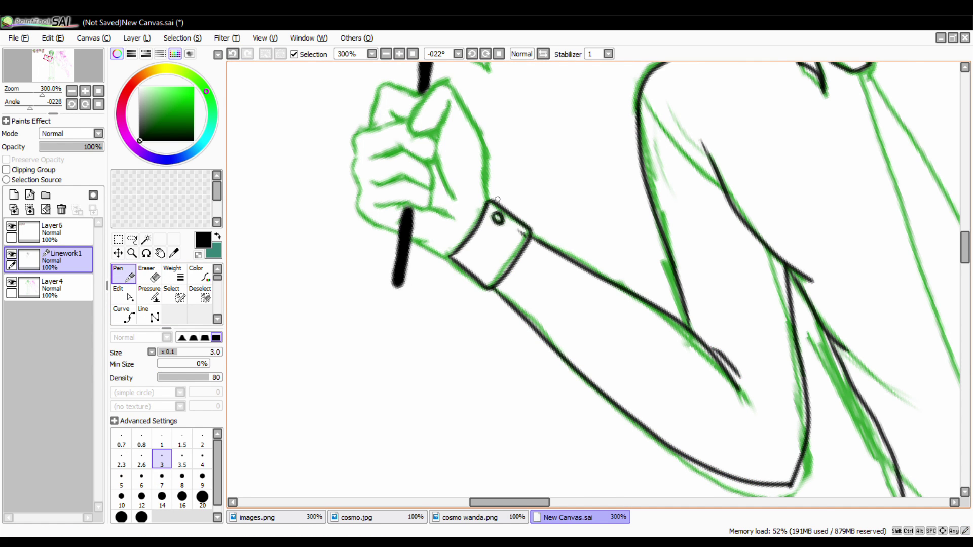
Ink Cosmo's clenched hand around the wand with its knuckles, fingers and thumb
scroll(497, 200, "up", 2)
left_click_drag(452, 350, 415, 336)
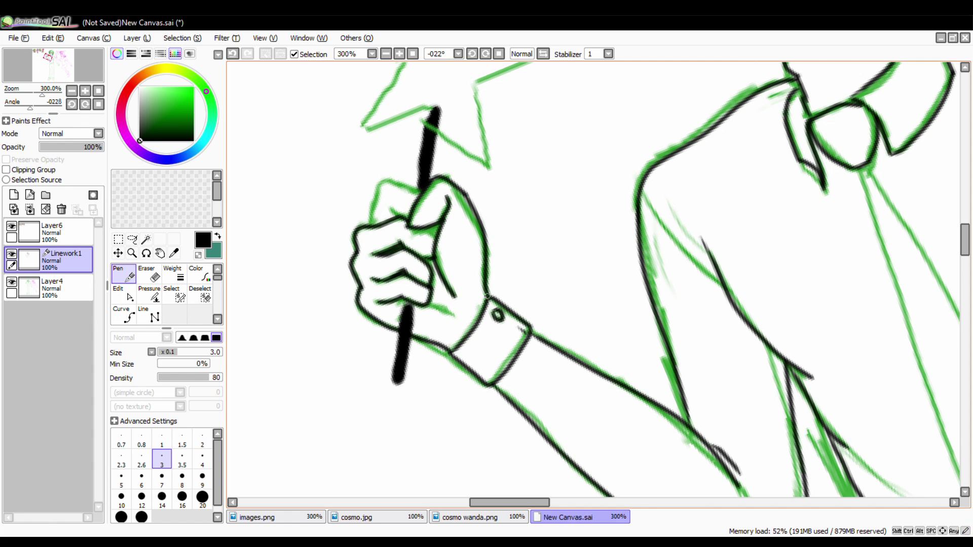
key("ctrl")
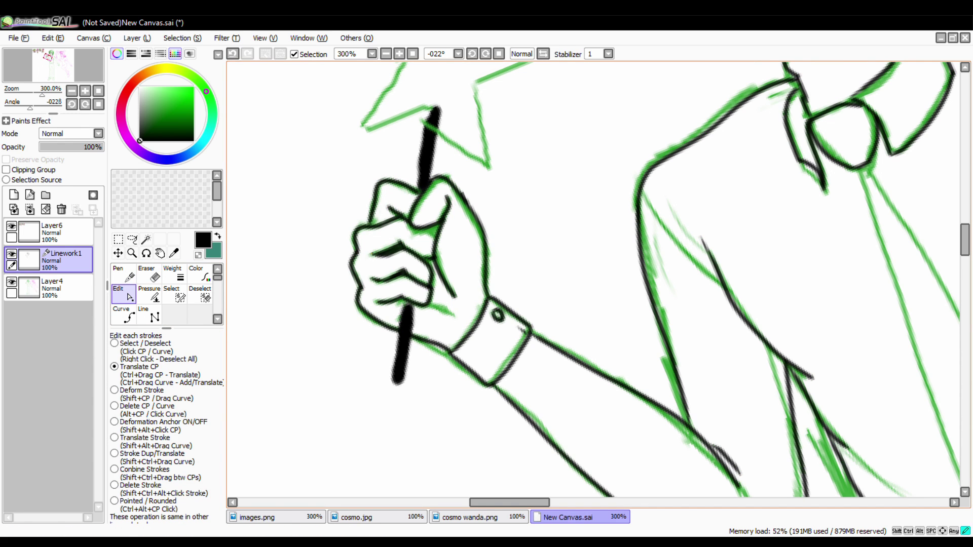
Draw Cosmo's wand rod and its five-pointed star with straight size 4 black lines, and adjust the star's corner points
key("l")
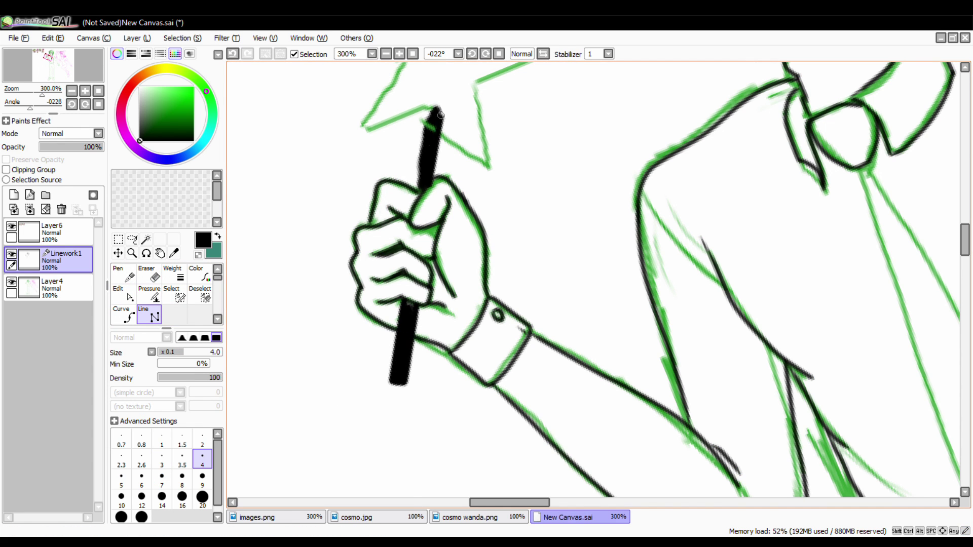
scroll(512, 147, "up", 3)
left_click(363, 256)
left_click(403, 191)
left_click(360, 145)
left_click(475, 107)
left_click(534, 186)
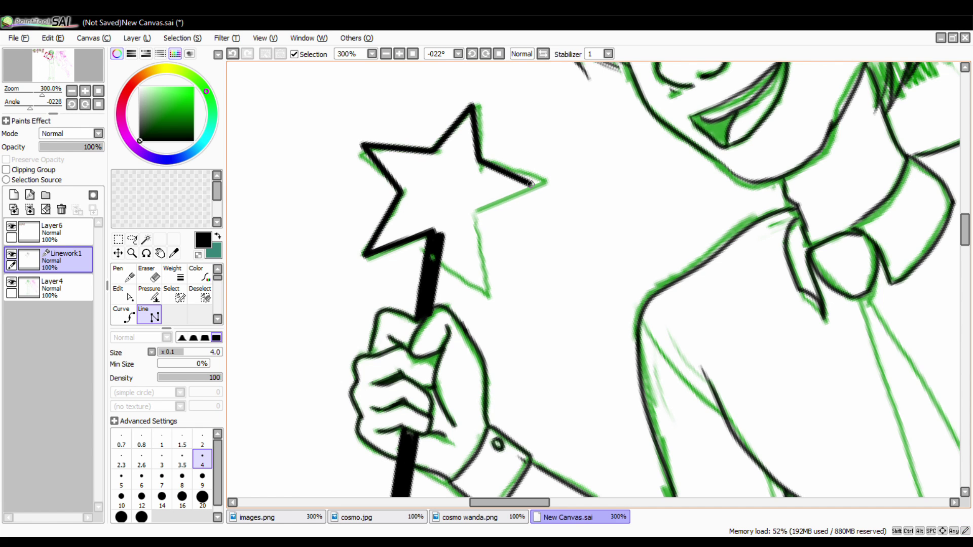
left_click(494, 284)
left_click(444, 237)
key("ctrl")
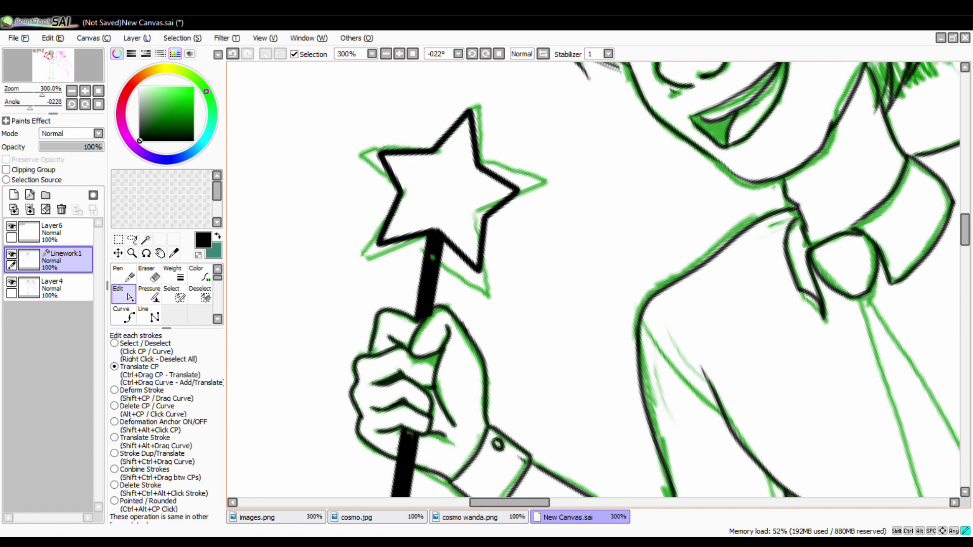
key("ctrl")
Ink the sleeve and buttoned cuff of Cosmo's lowered arm, reshaping the strokes to follow the sketch
key("n")
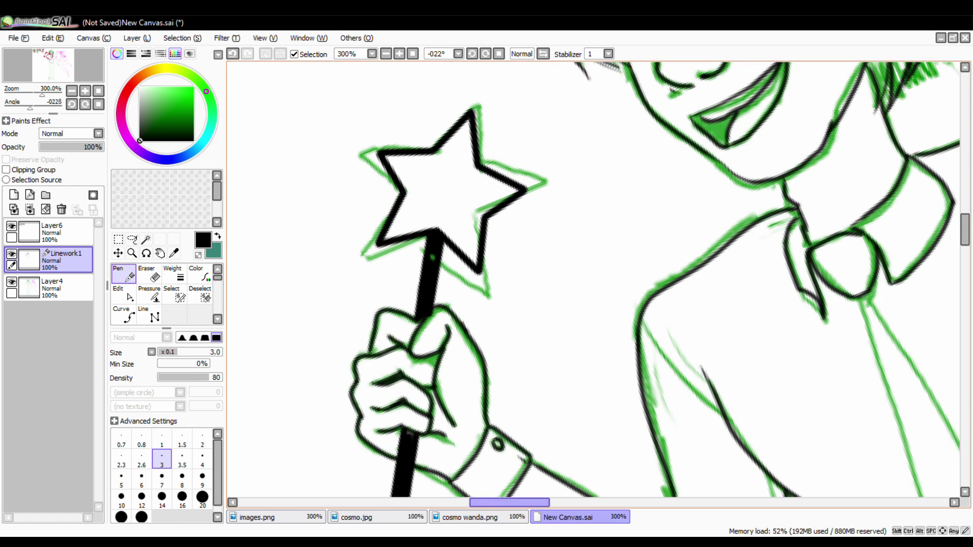
scroll(594, 284, "right", 5)
scroll(594, 284, "right", 5)
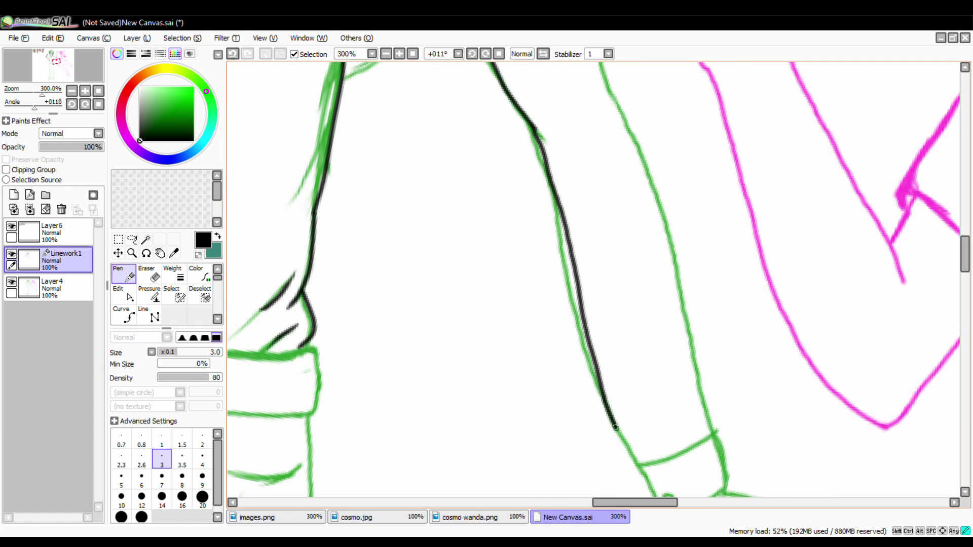
left_click_drag(590, 65, 708, 470)
scroll(707, 471, "down", 5)
key("ctrl")
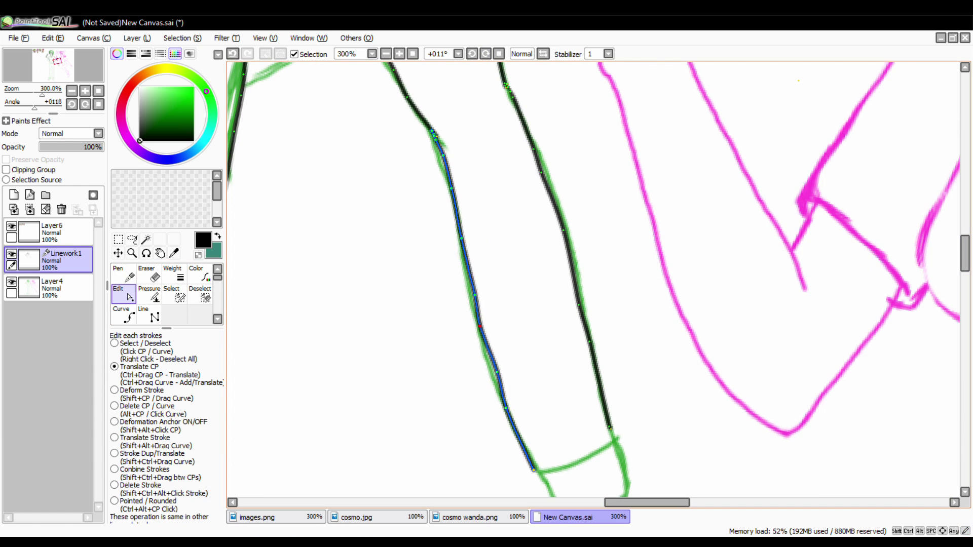
scroll(707, 470, "down", 3)
mouse_move(614, 237)
left_mouse_down()
mouse_move(560, 320)
mouse_move(615, 236)
left_mouse_up()
left_click_drag(563, 303, 560, 306)
Ink Cosmo's open hand with its four fingers, palm and thumb, and reshape the fingertip strokes
scroll(560, 306, "down", 5)
left_click_drag(559, 133, 598, 338)
left_click_drag(602, 234, 661, 370)
left_click_drag(604, 238, 598, 338)
left_click_drag(641, 230, 665, 372)
left_click_drag(674, 223, 705, 371)
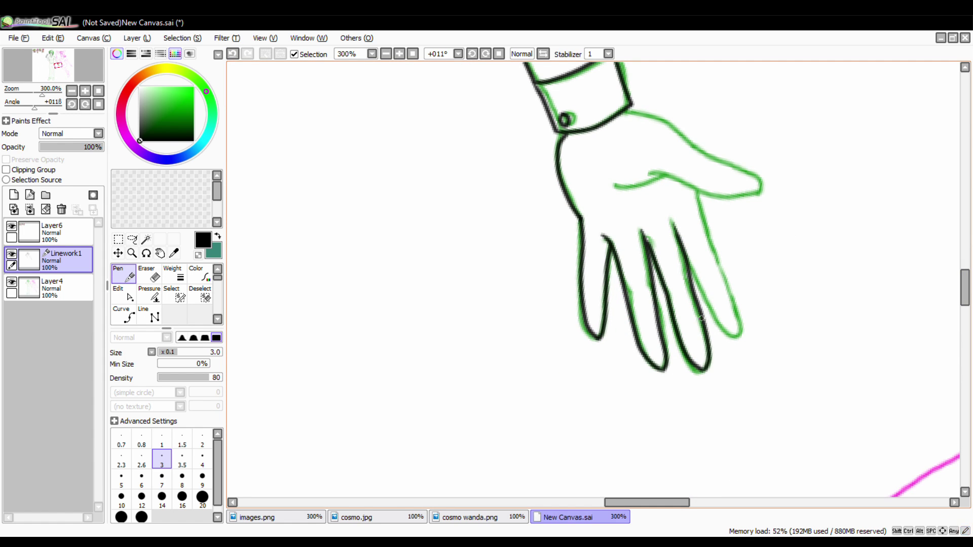
key("ctrl")
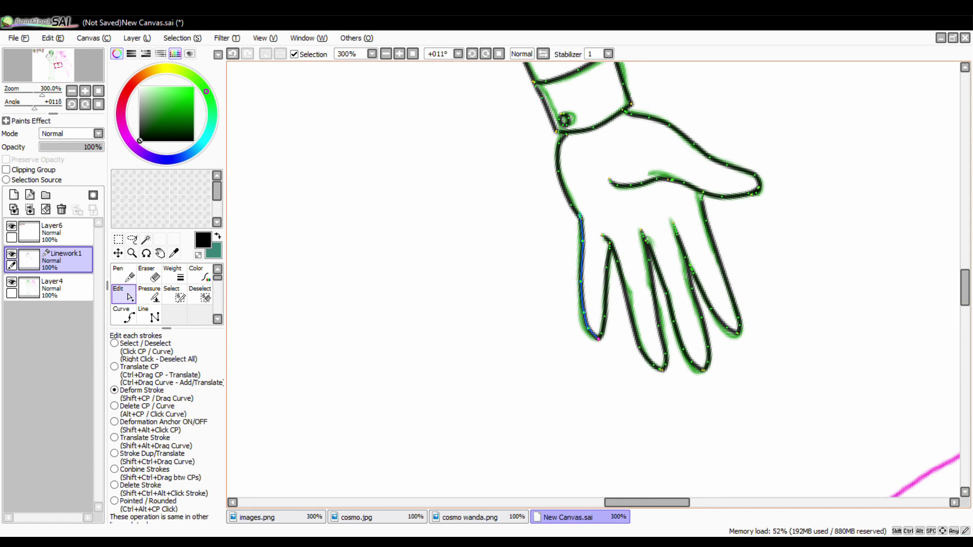
left_click_drag(598, 339, 596, 325)
mouse_move(661, 369)
left_mouse_down()
mouse_move(659, 352)
mouse_move(697, 357)
mouse_move(729, 324)
left_mouse_up()
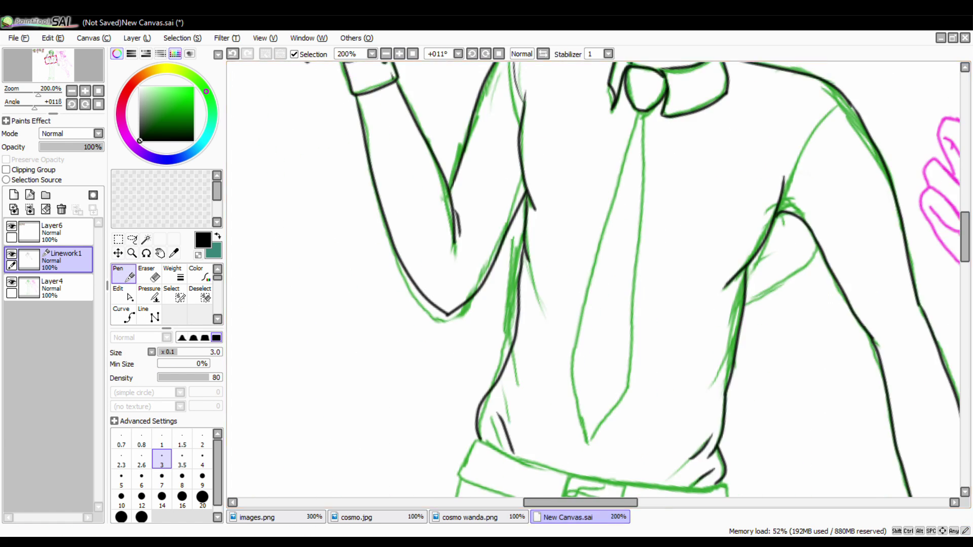
Outline Cosmo's long tie below the knot with straight lines ending in a point
left_click(511, 112)
left_click(445, 361)
left_click(462, 433)
left_click(513, 373)
key("ctrl")
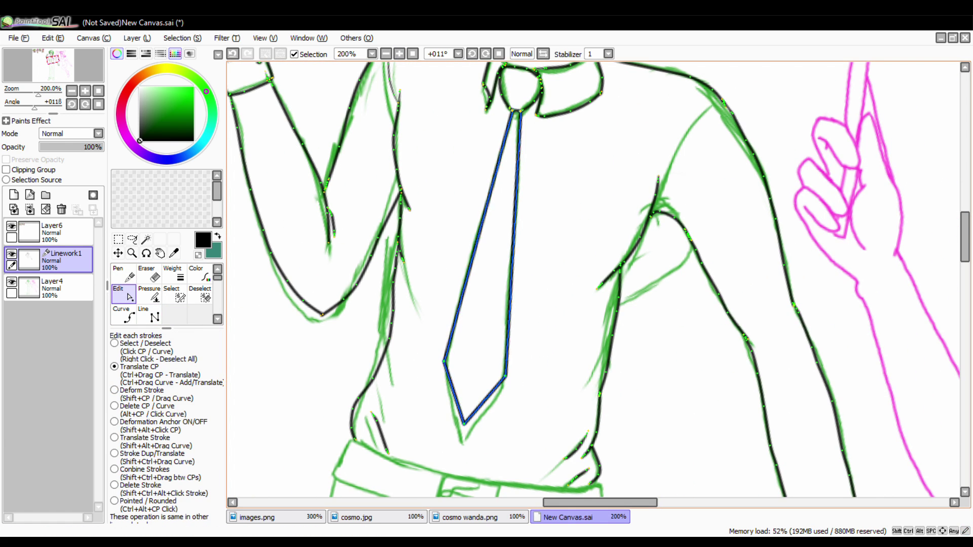
Ink the closed outline of Cosmo's belt with curved upper and lower edges and short side edges
key("n")
scroll(951, 257, "down", 5)
key("Home")
key("ctrl+plus")
key("ctrl+plus")
key("ctrl+plus")
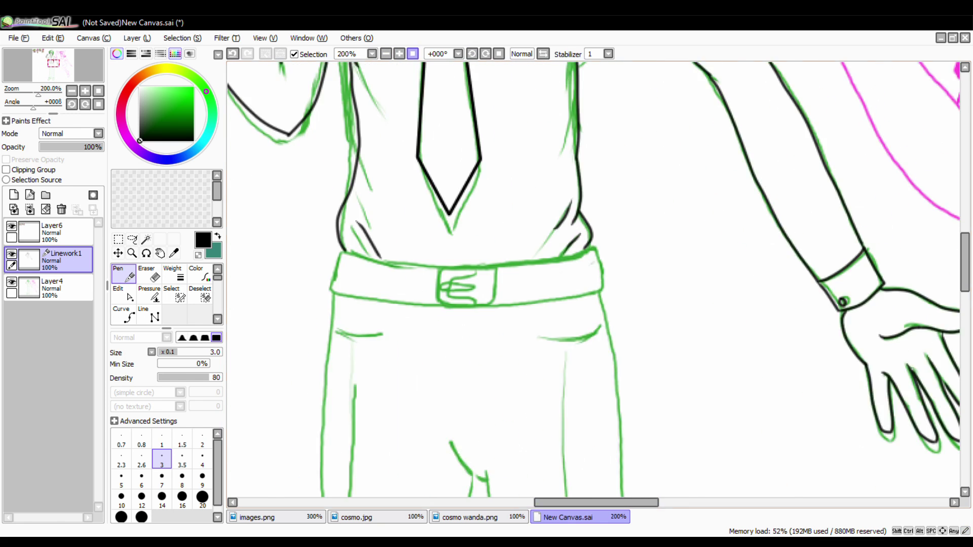
left_click_drag(260, 87, 370, 87)
key("c")
left_click(350, 219)
left_click(861, 217)
left_click(876, 299)
left_click(608, 337)
left_click(324, 304)
left_click(350, 219)
key("n")
key("ctrl")
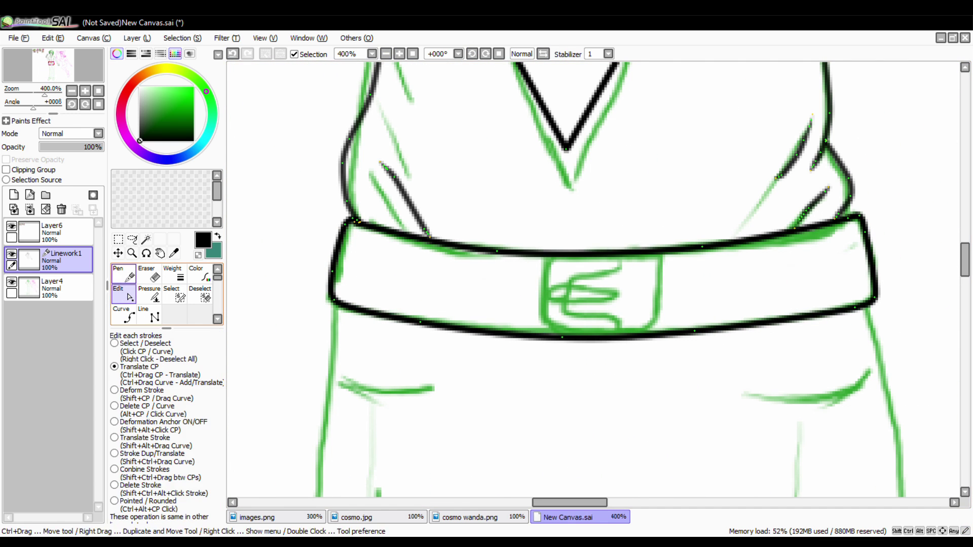
Ink the belt buckle's inner frame, vertical bar and prong over the sketch
left_click_drag(623, 258, 570, 271)
left_click_drag(545, 258, 547, 335)
left_click_drag(550, 293, 618, 292)
left_click_drag(550, 300, 611, 300)
Draw the belt's rounded strap end beside the buckle and add a dot for the belt hole
key("c")
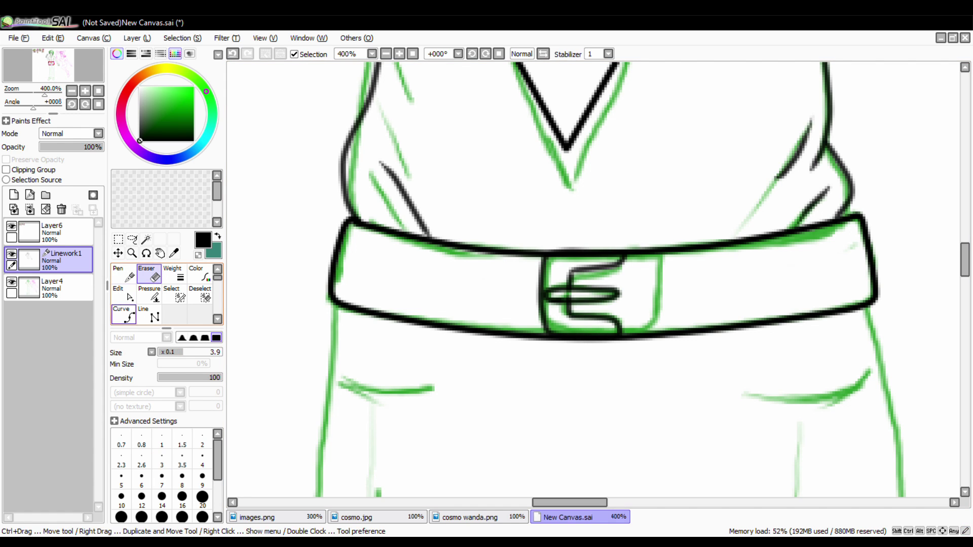
left_click(545, 271)
left_click(461, 289)
left_click(547, 306)
key("y")
key("n")
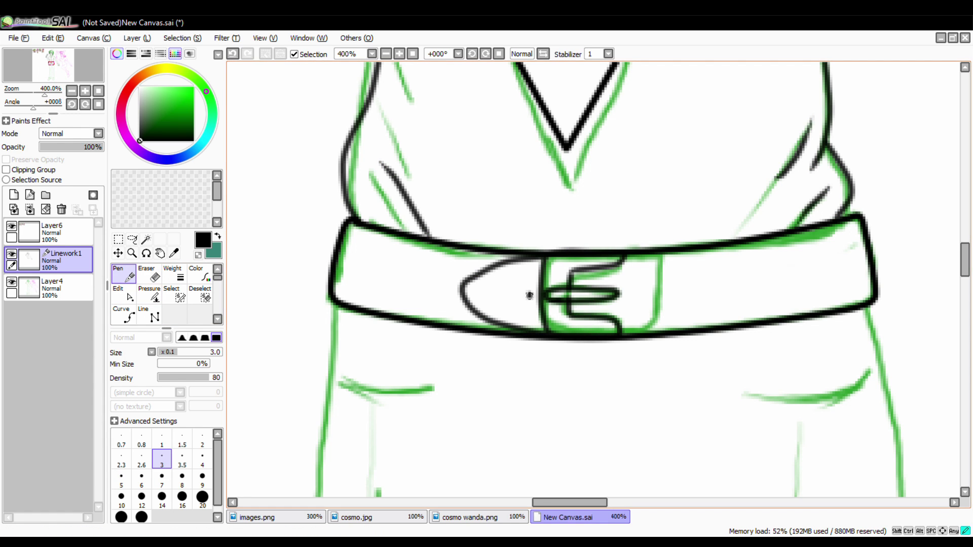
Ink the crotch fold of Cosmo's trousers, undoing and redrawing the first stroke
key("ctrl+minus")
scroll(663, 295, "down", 3)
left_click_drag(568, 349, 631, 429)
key("ctrl+z")
left_click_drag(575, 370, 630, 428)
Ink the inner and outer outlines and the hem of the trouser leg above the side-view shoe on Linework1
left_click(50, 232)
left_click(61, 258)
key("ctrl+minus")
left_click_drag(586, 65, 543, 401)
scroll(593, 279, "down", 3)
key("ctrl")
scroll(592, 279, "down", 3)
scroll(593, 278, "up", 5)
key("ctrl")
key("ctrl")
scroll(593, 278, "down", 3)
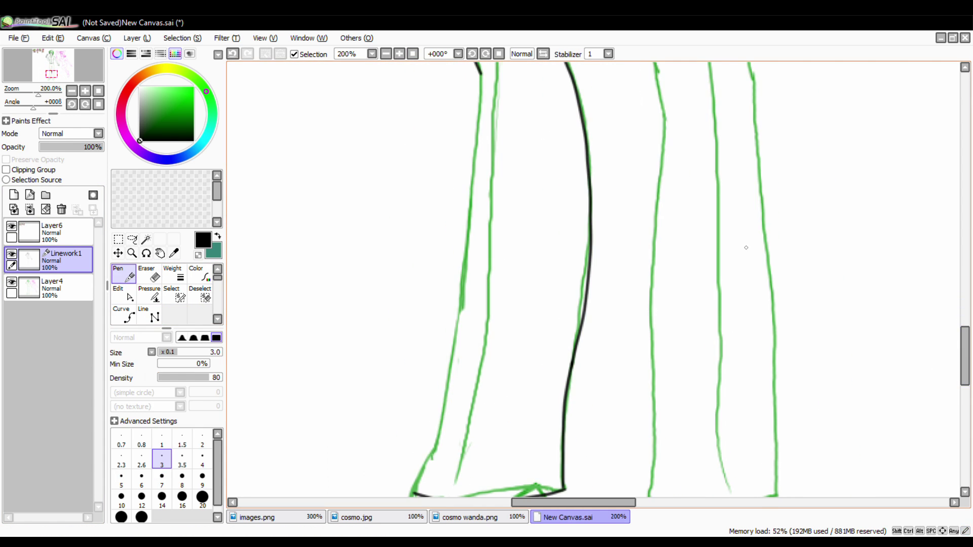
scroll(739, 345, "up", 6)
key("ctrl")
scroll(739, 345, "up", 2)
Ink Cosmo's side-view shoe with its toe cap, sole, heel, seams and laces
scroll(444, 274, "down", 6)
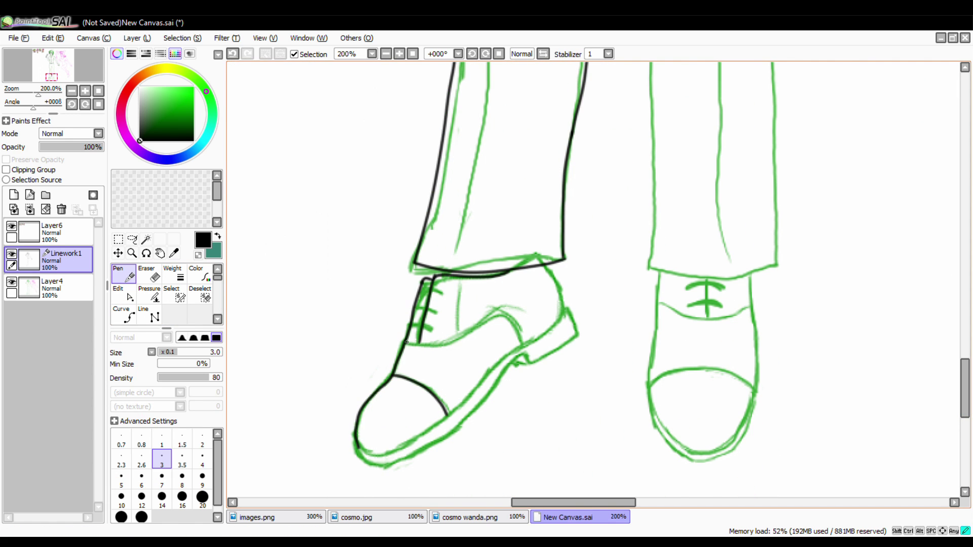
left_click_drag(374, 452, 566, 318)
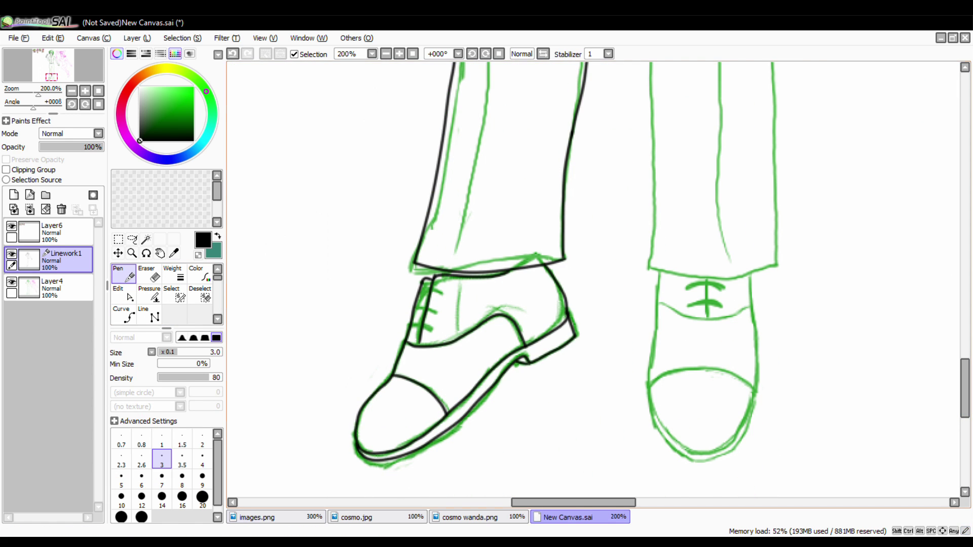
key("ctrl")
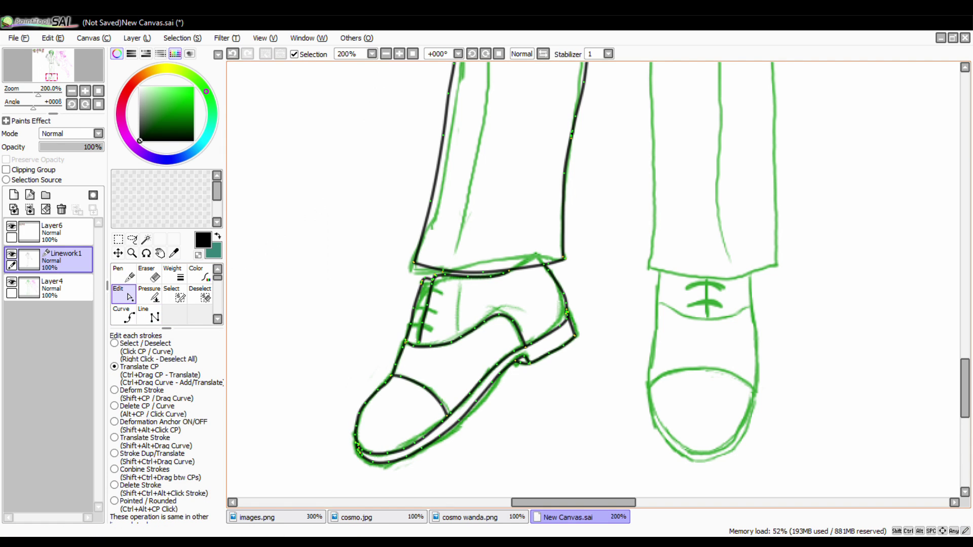
left_click_drag(459, 278, 449, 326)
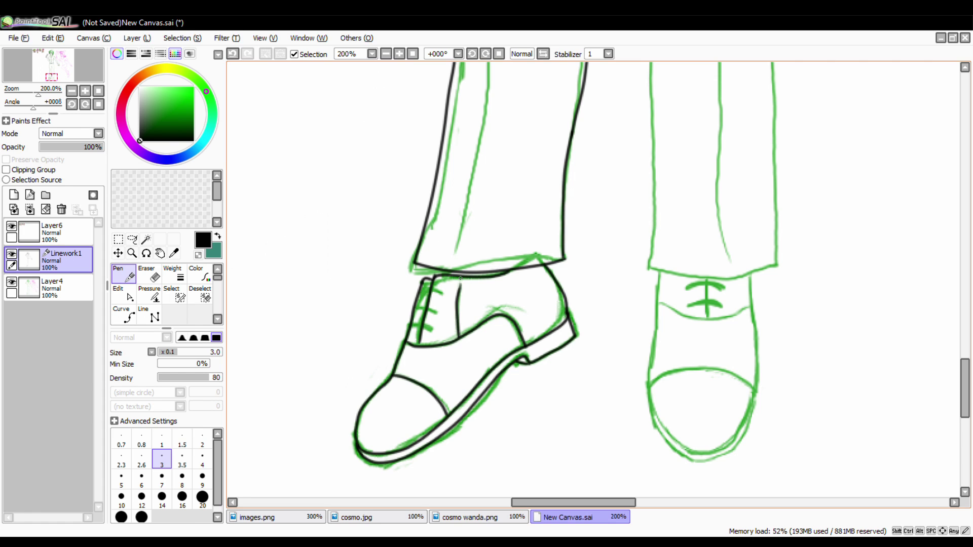
mouse_move(464, 280)
left_mouse_down()
mouse_move(460, 334)
mouse_move(343, 304)
left_mouse_up()
Ink Cosmo's front-facing shoe at size 3 with its toe cap, sole, tongue seams and laces, and reshape the sole curve
left_click(162, 459)
mouse_move(547, 271)
left_mouse_down()
mouse_move(540, 343)
mouse_move(638, 306)
mouse_move(591, 377)
left_mouse_up()
scroll(537, 318, "down", 3)
left_click(123, 294)
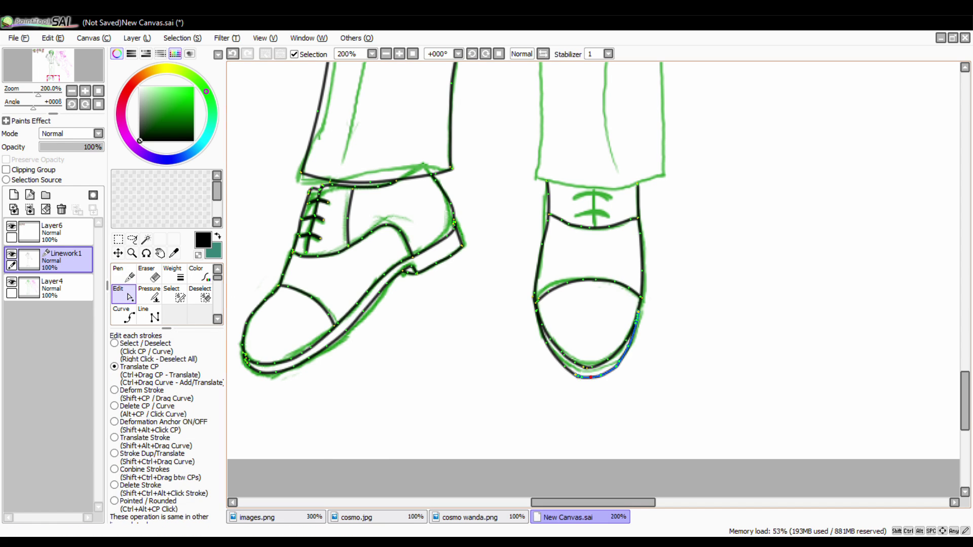
key("n")
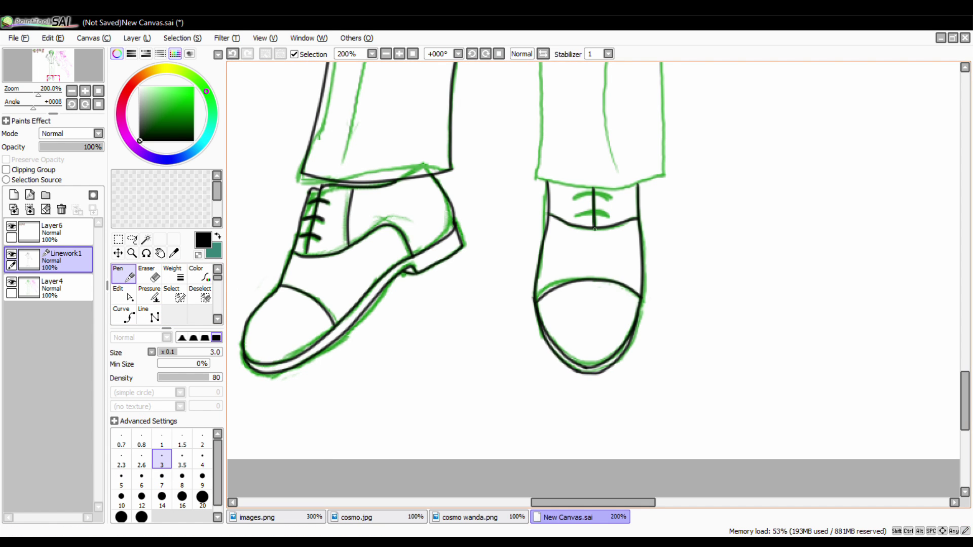
key("bracketright")
left_click_drag(561, 186, 564, 219)
left_click_drag(578, 217, 610, 218)
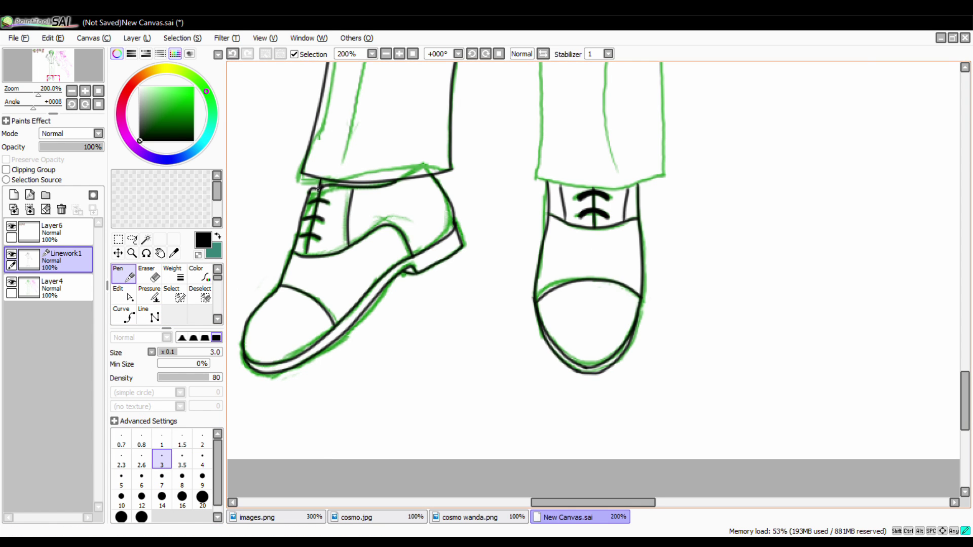
Ink the outer and inner outlines of the trouser leg above the front-facing shoe
scroll(320, 180, "up", 10)
scroll(320, 180, "right", 5)
left_click_drag(320, 181, 664, 424)
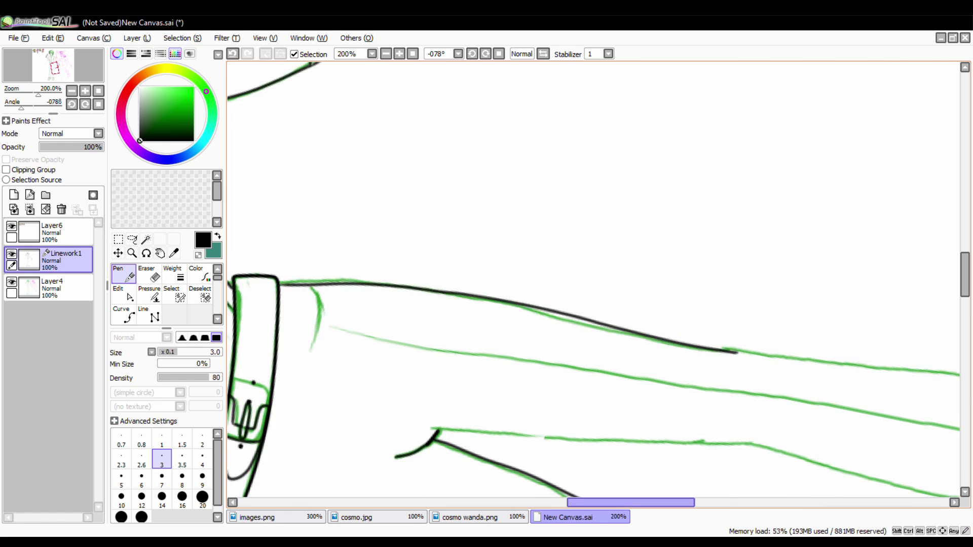
scroll(664, 425, "down", 5)
scroll(361, 213, "right", 2)
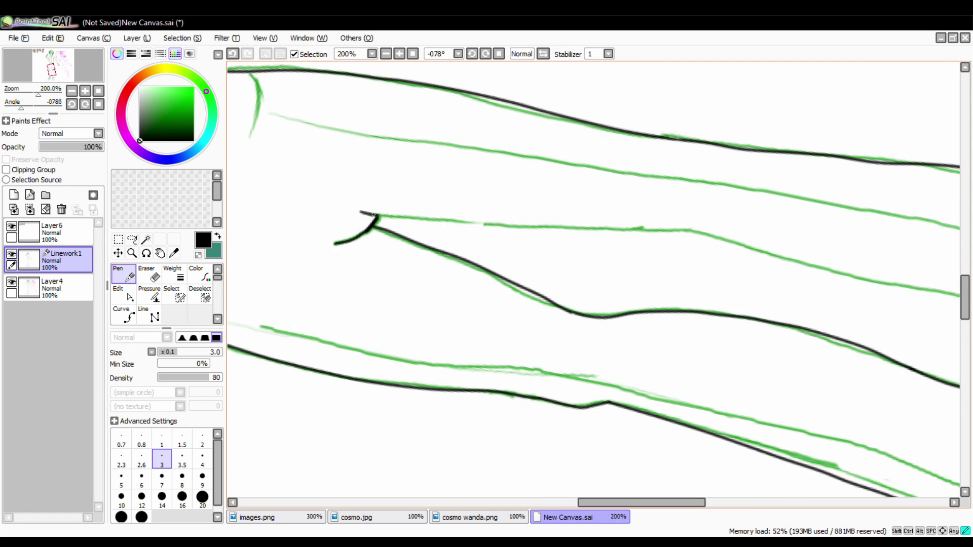
key("Delete")
key("minus")
key("minus")
key("minus")
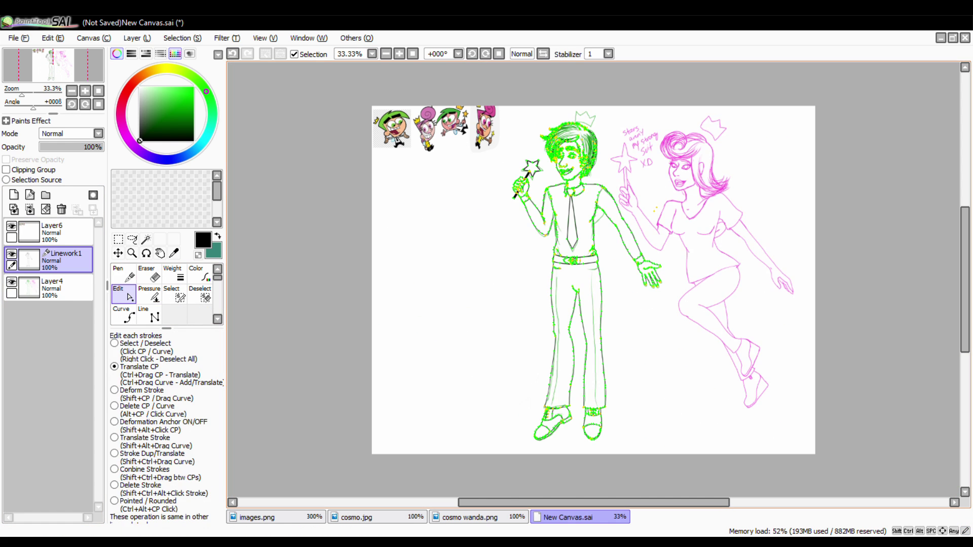
Check the inking against the sketch, and ink the crease of the leg above the side-view shoe with a thin size 1 line
key("n")
left_click(11, 282)
left_click(11, 282)
key("plus")
key("plus")
scroll(598, 284, "down", 5)
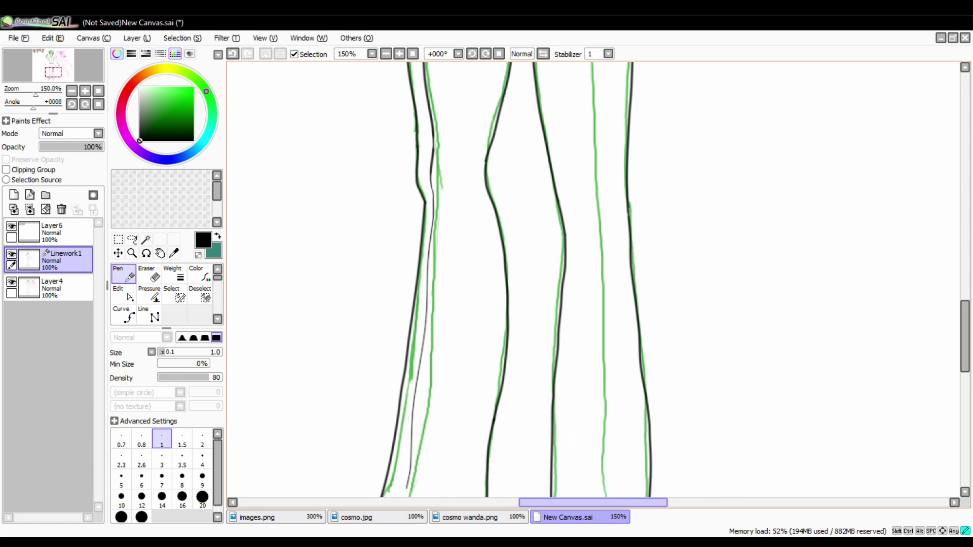
key("plus")
key("plus")
key("w")
key("minus")
key("n")
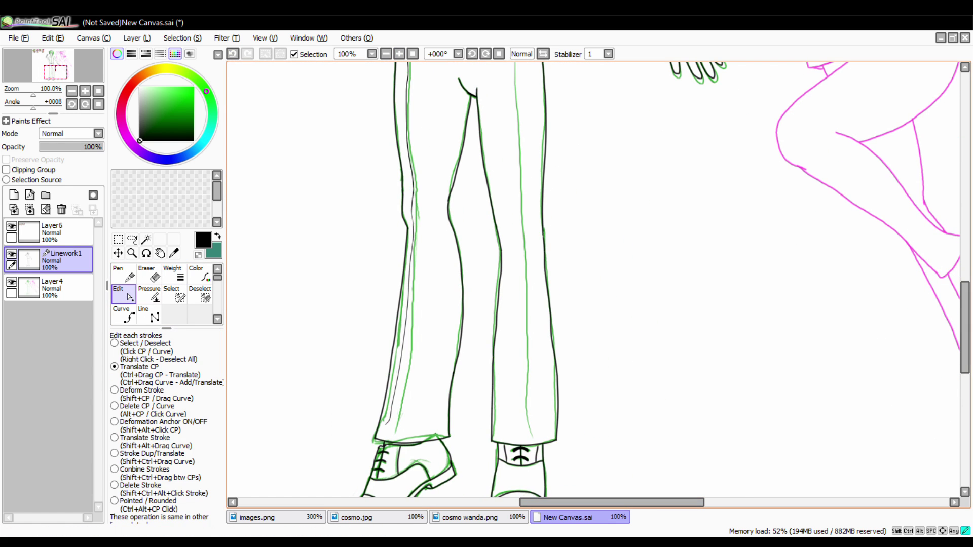
Ink the crease of the leg above the front-facing shoe with a thin line and reshape it along the sketch
scroll(593, 278, "up", 2)
left_click_drag(515, 100, 529, 302)
key("plus")
key("plus")
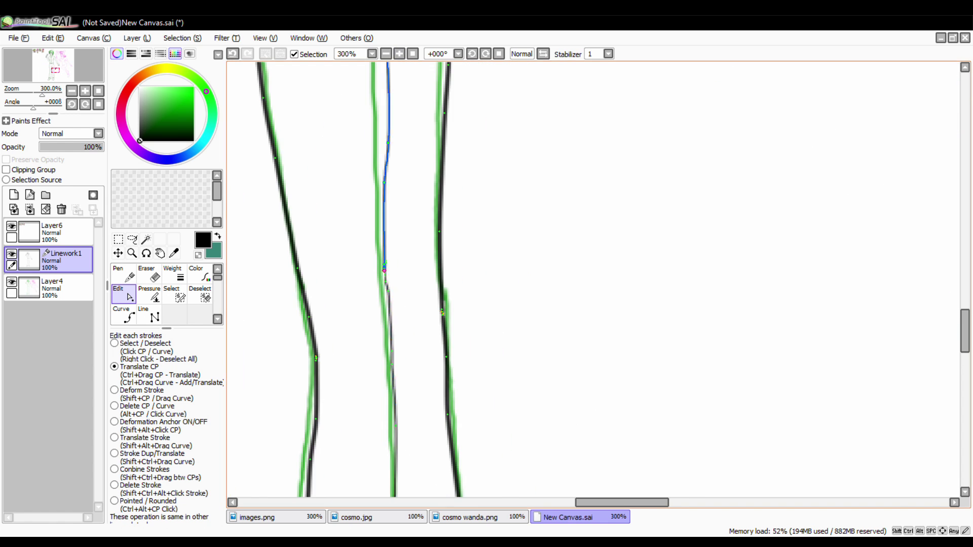
key("minus")
key("w")
key("minus")
key("minus")
Hide the sketch on Layer4, ink a belt loop near the belt end by the lowered arm, and trim the belt outline around it
scroll(592, 278, "up", 3)
scroll(593, 278, "down", 3)
key("plus")
key("plus")
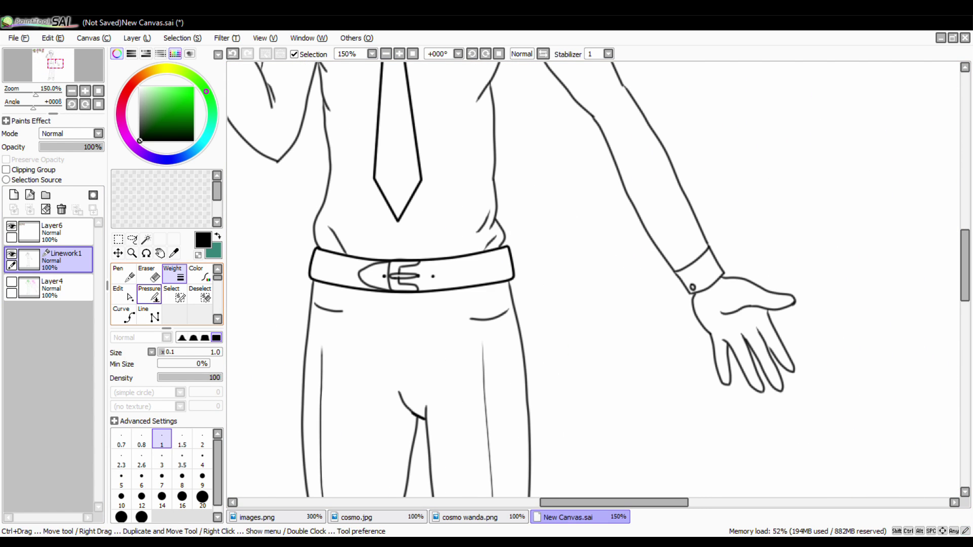
key("n")
key("plus")
key("plus")
scroll(593, 279, "left", 3)
key("e")
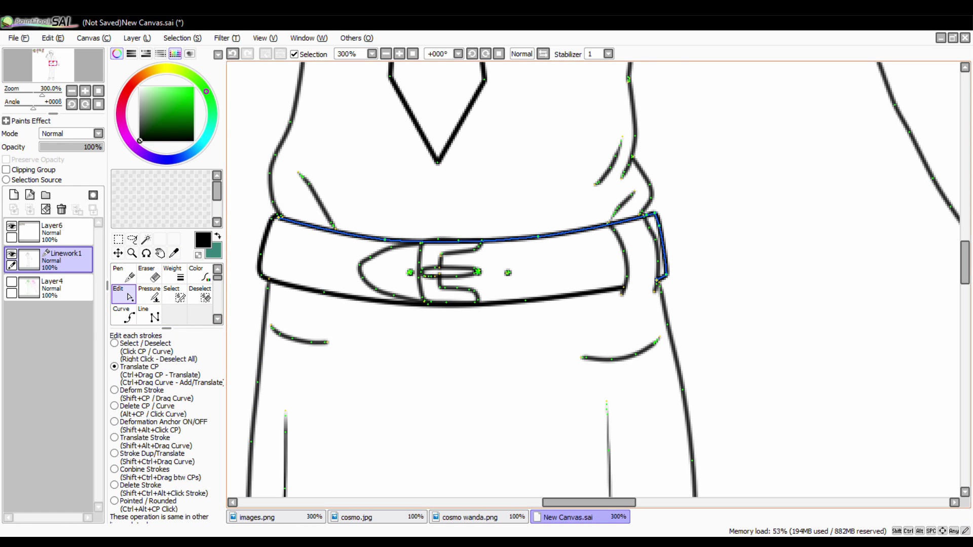
Ink a matching belt loop at the belt's other end and tidy the belt outline there
key("n")
left_click_drag(280, 223, 278, 288)
left_click_drag(310, 232, 303, 293)
key("e")
key("minus")
key("minus")
key("minus")
key("minus")
key("minus")
key("minus")
key("e")
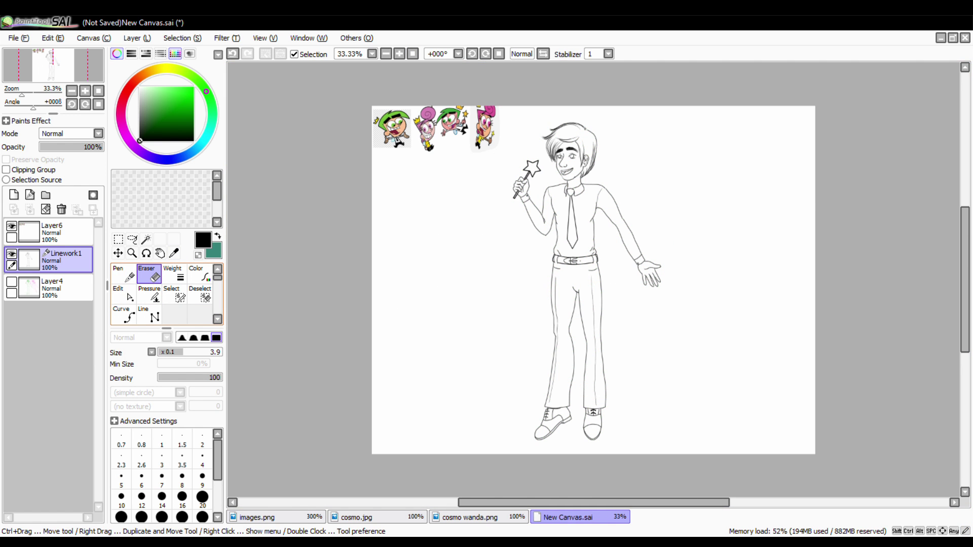
Pull the raised corner of Cosmo's mouth inward and shorten the nostril stroke
key("plus")
key("plus")
key("plus")
key("plus")
key("plus")
key("plus")
key("e")
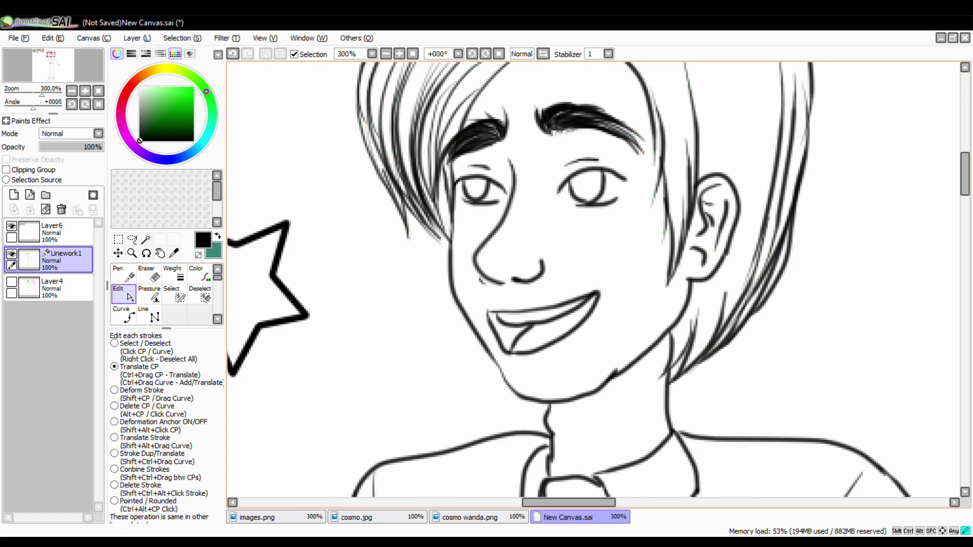
left_click_drag(598, 293, 582, 307)
left_click(541, 260)
Rework Cosmo's jawline below the ear by adjusting its stroke pressure and erasing the rough segment
key("p")
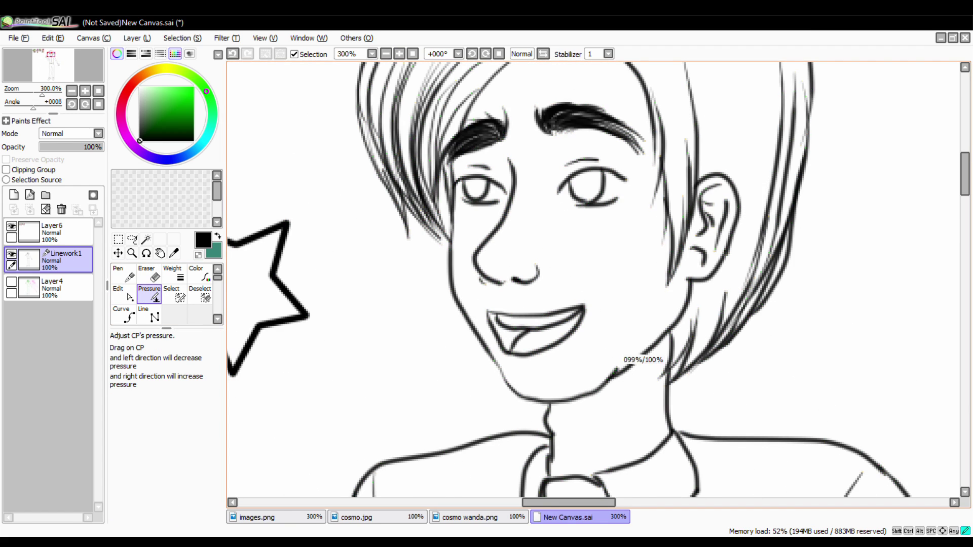
key("e")
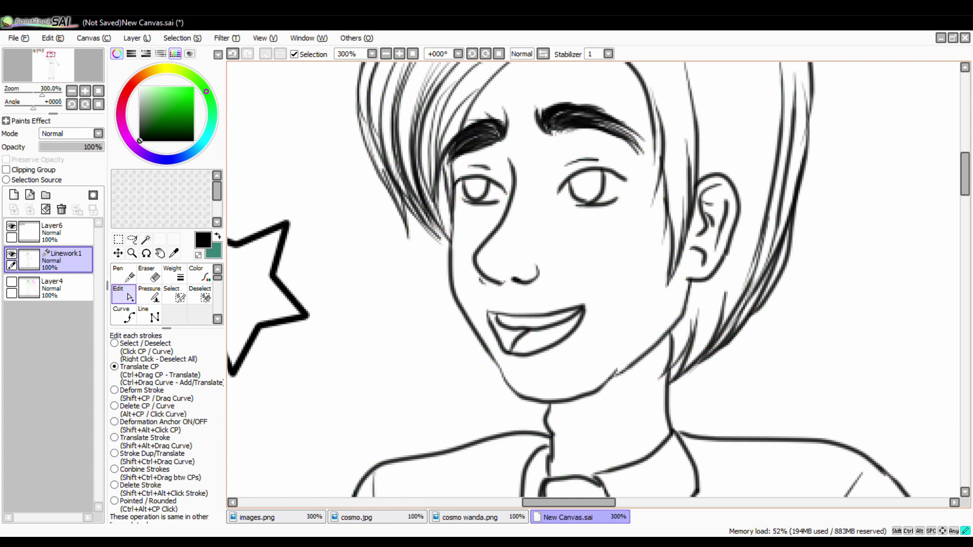
key("e")
key("n")
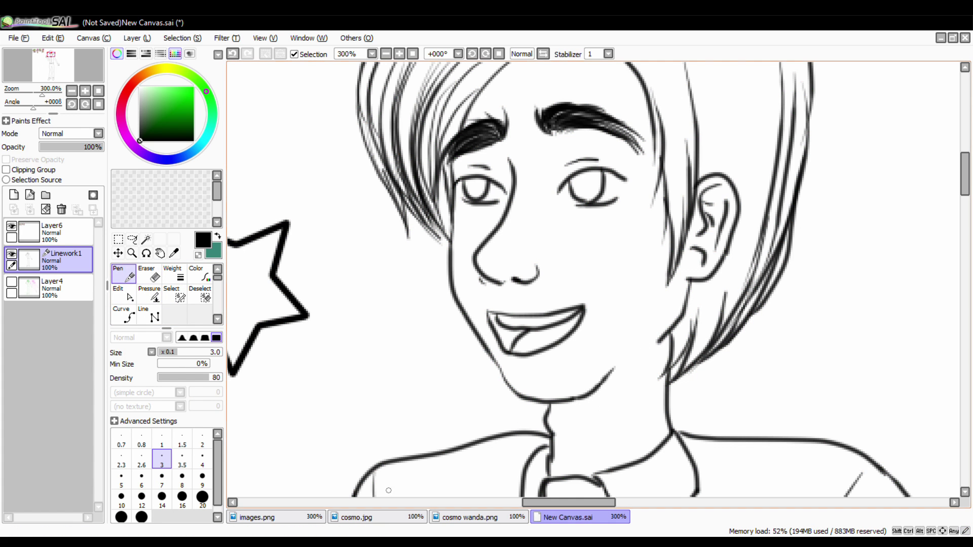
key("e")
key("p")
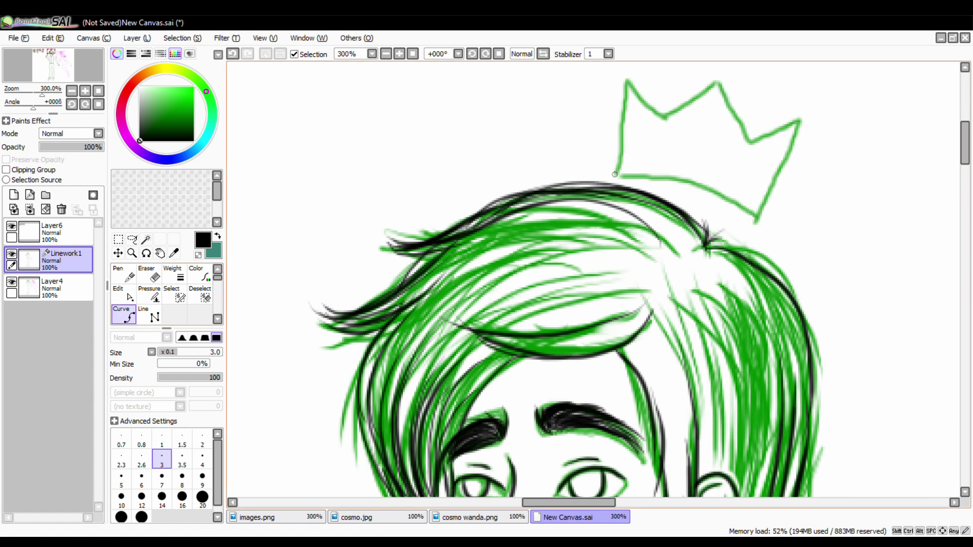
Ink Cosmo's crown over the sketch with a curved base and straight size 3 lines for the points
right_click(123, 315)
left_click(155, 315)
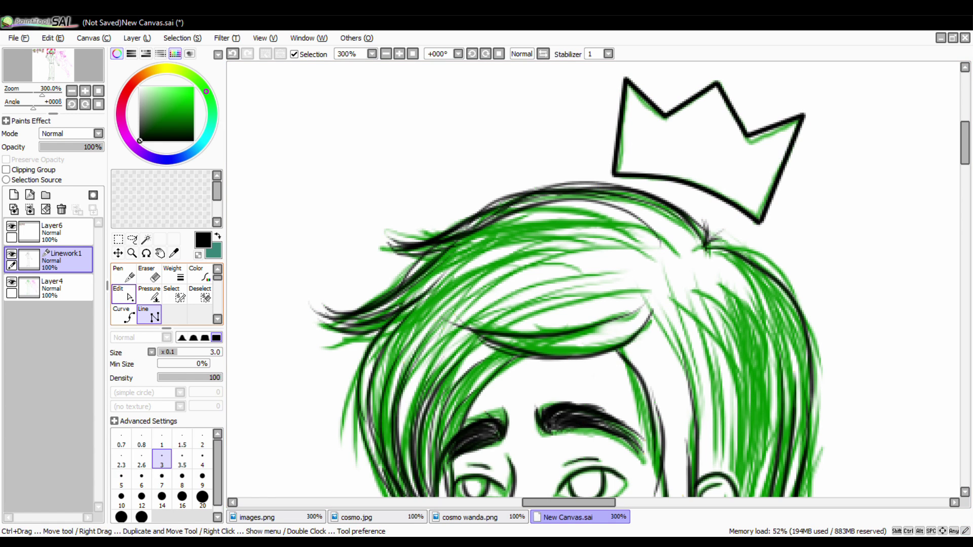
key("e")
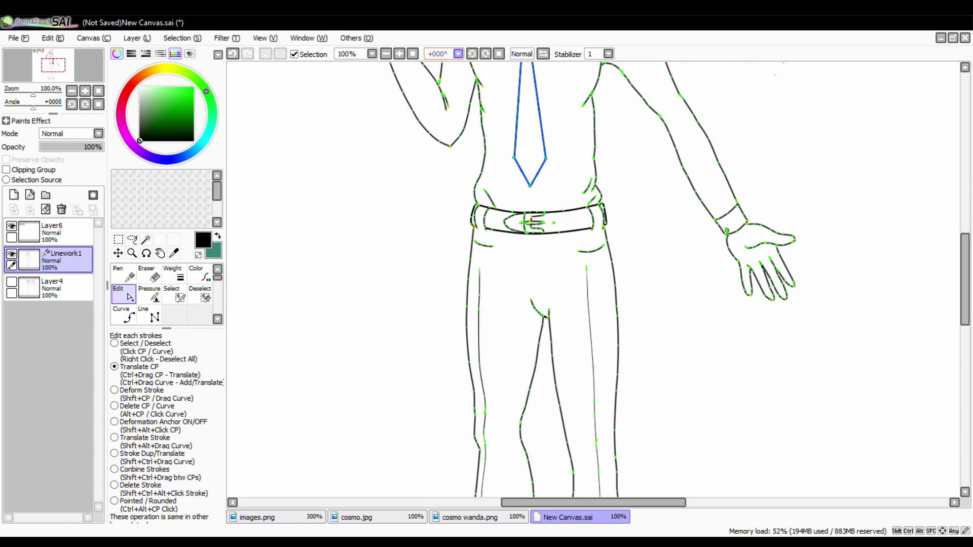
Ink the outer edge of Cosmo's outstretched arm down to the cuff as a size 3 curve, plus a short sleeve-opening line at the armpit
key("ctrl+plus")
key("e")
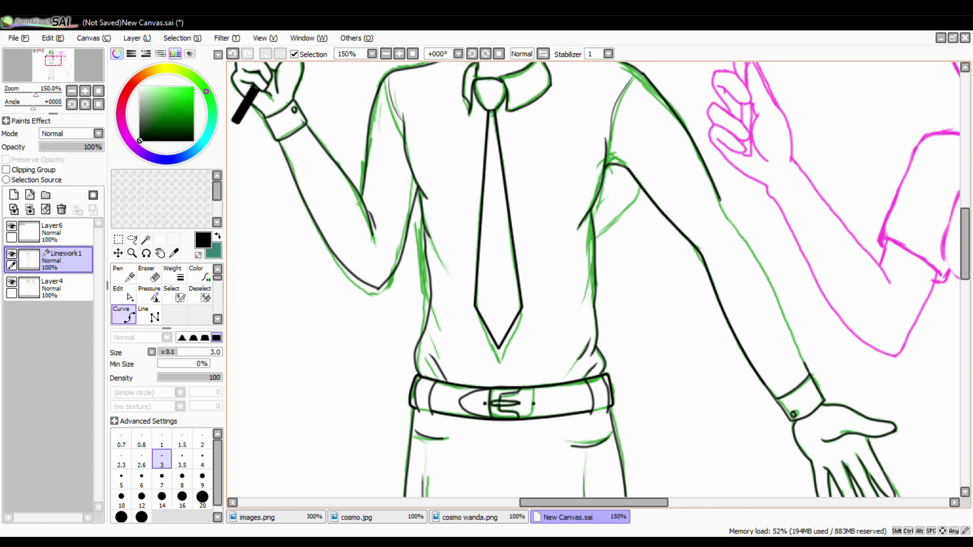
double_click(809, 376)
key("n")
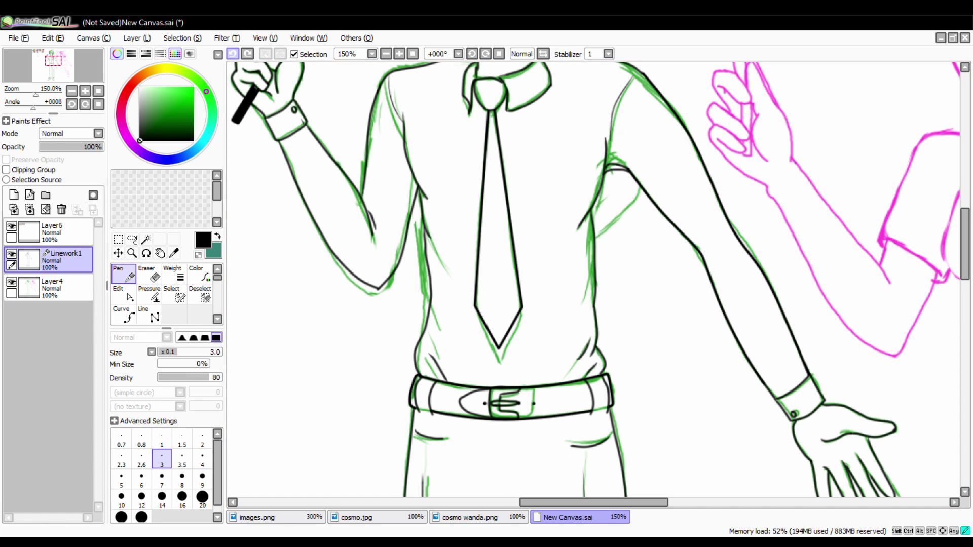
key("c")
scroll(641, 188, "up", 3)
Adjust the line weight on Cosmo's linework at size 2 with the sketch layer Layer4 hidden, and show the sketch again
left_click(11, 282)
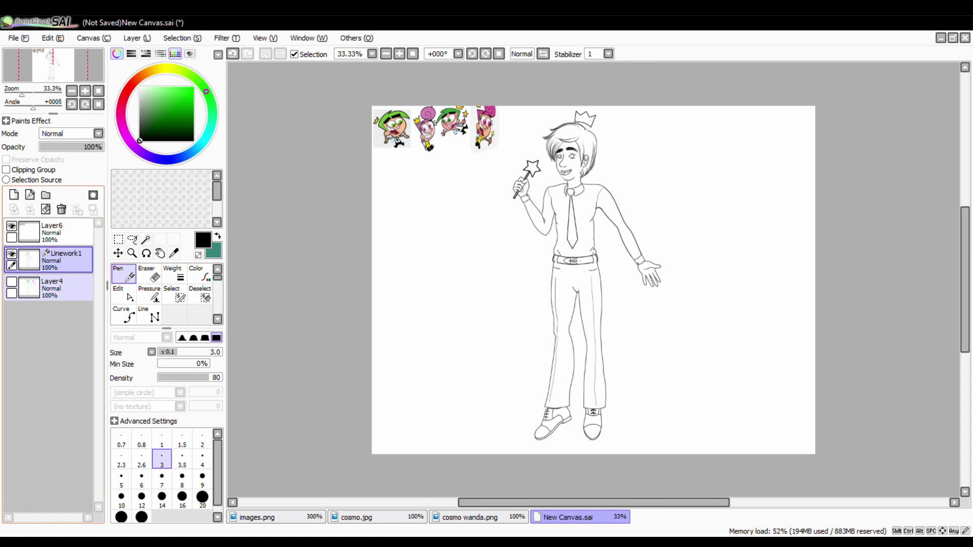
left_click(172, 274)
left_click(202, 438)
left_click(11, 281)
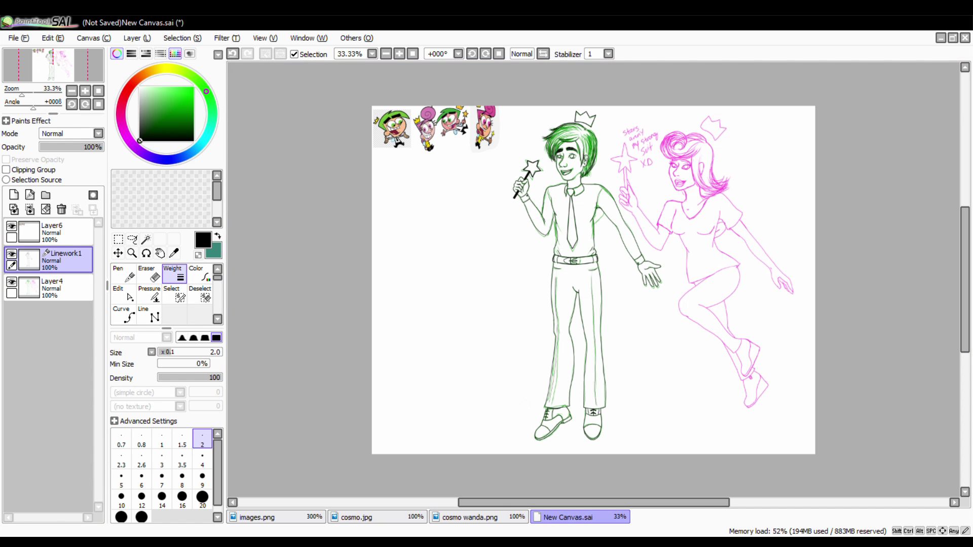
Ink Wanda's face outline, eyes with lashes, nose and front neck line over the pink sketch at pen size 3
key("n")
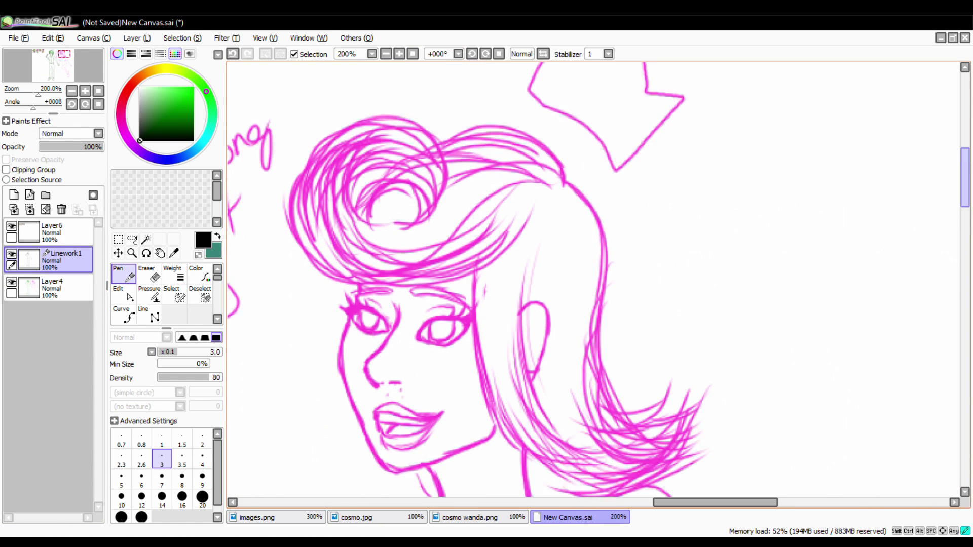
left_click_drag(431, 180, 435, 322)
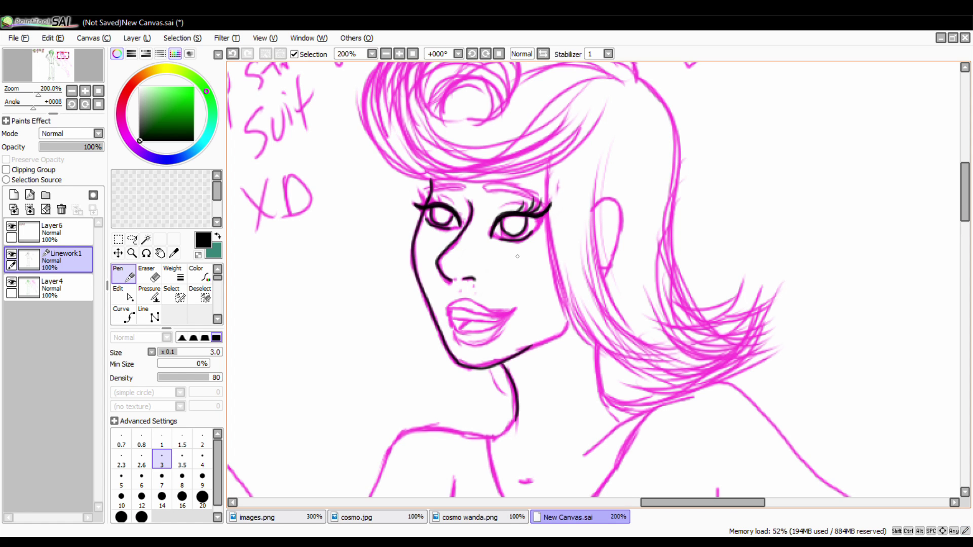
key("ctrl+z")
scroll(450, 204, "up", 1)
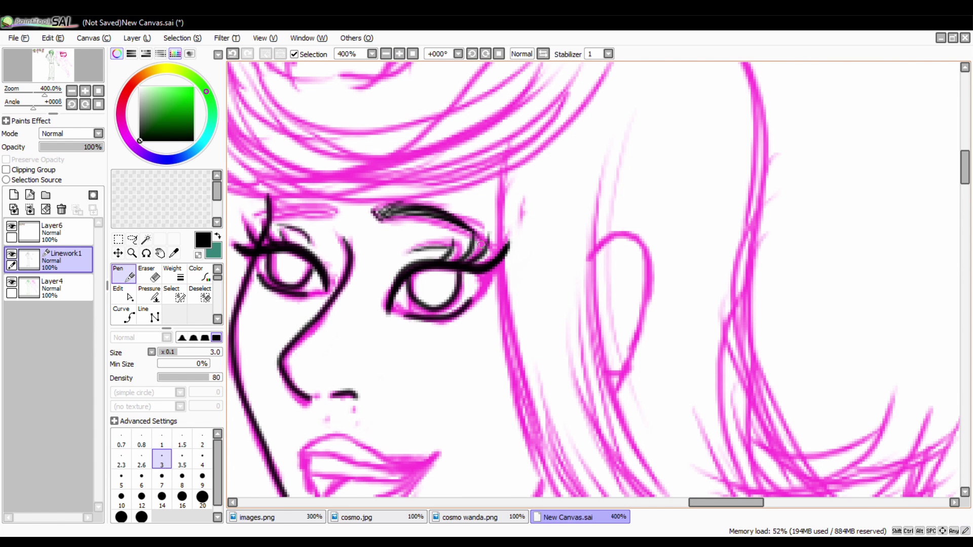
Ink Wanda's full lips, her remaining eyebrow and the outline of her ear
scroll(294, 228, "down", 3)
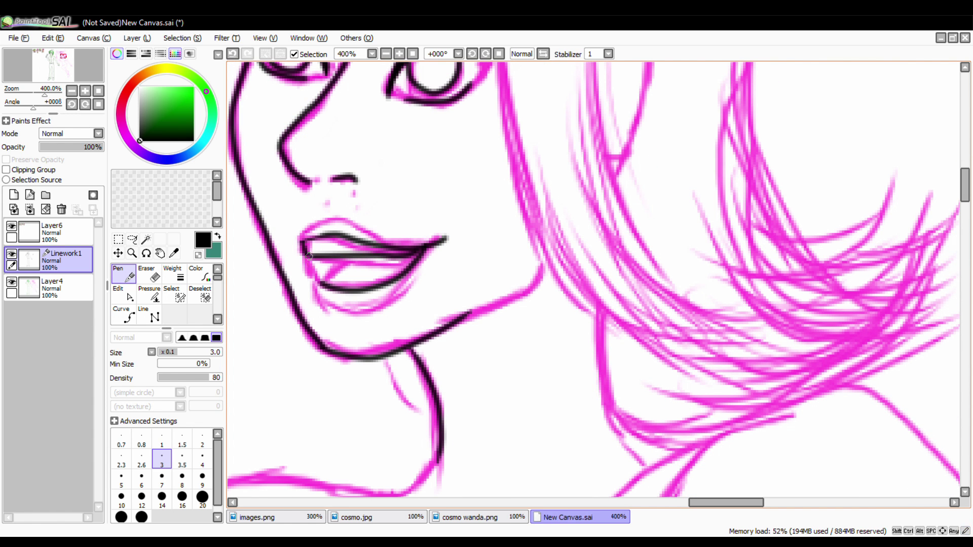
left_click_drag(374, 312, 436, 245)
scroll(435, 245, "up", 2)
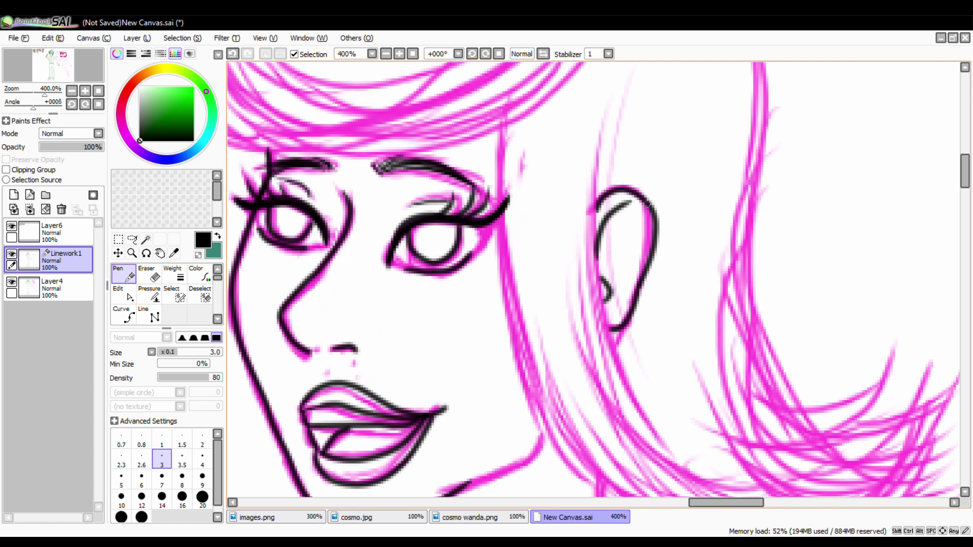
Ink the hair strands falling beside Wanda's face and ear, and the back of her neck beneath them
left_click_drag(595, 121, 639, 413)
left_click_drag(504, 126, 563, 436)
scroll(562, 436, "down", 2)
scroll(562, 435, "right", 3)
left_click_drag(304, 192, 487, 324)
left_click_drag(324, 314, 499, 344)
scroll(660, 473, "left", 5)
scroll(660, 474, "right", 3)
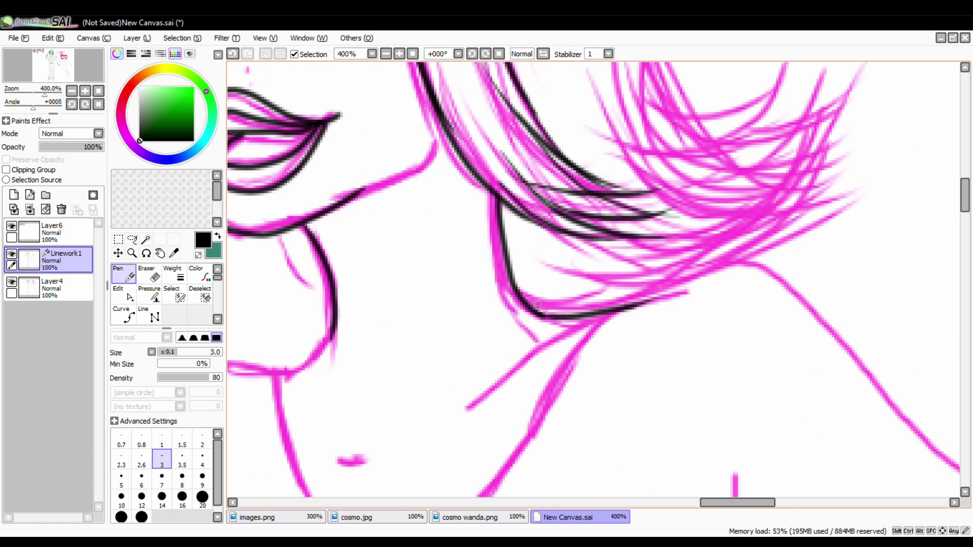
Ink the back edge of Wanda's hair and its flipped-up ends with overlapping curved strands
scroll(633, 285, "up", 1)
mouse_move(654, 66)
left_mouse_down()
mouse_move(633, 292)
mouse_move(735, 385)
left_mouse_up()
scroll(633, 304, "down", 1)
left_click_drag(653, 141, 759, 354)
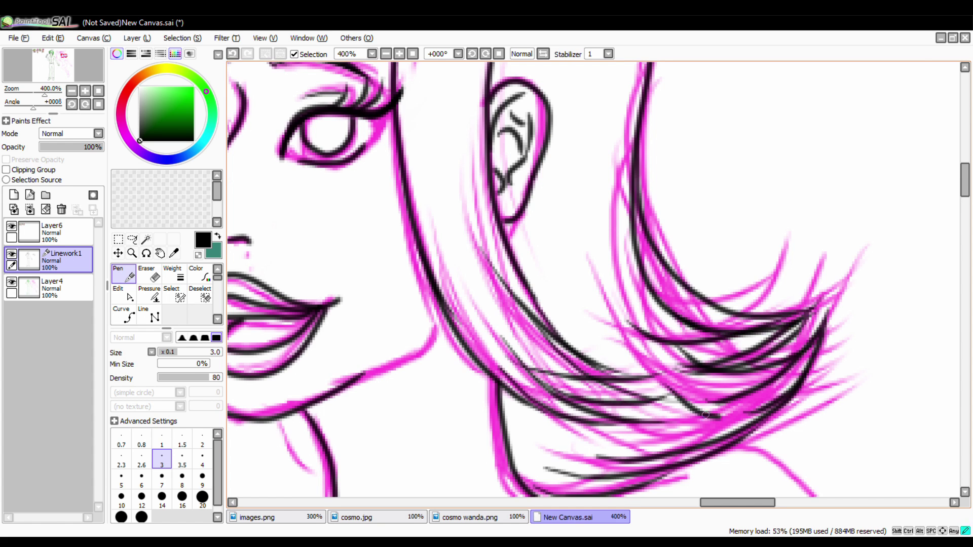
Ink the swirled front roll and the crown of Wanda's hair with long curved strands
scroll(633, 304, "up", 4)
scroll(634, 304, "left", 2)
left_click_drag(785, 172, 365, 91)
scroll(561, 143, "up", 2)
left_click_drag(431, 324, 547, 238)
left_click_drag(324, 345, 603, 284)
left_click_drag(385, 193, 583, 304)
left_click_drag(597, 193, 856, 253)
mouse_move(552, 238)
left_mouse_down()
mouse_move(453, 325)
mouse_move(547, 243)
left_mouse_up()
scroll(558, 283, "right", 2)
left_click_drag(476, 243, 699, 167)
Ink Wanda's shoulders, V-neckline, bust line and the near short sleeve with its hem
scroll(690, 336, "down", 5)
mouse_move(760, 101)
left_mouse_down()
mouse_move(423, 172)
mouse_move(304, 405)
left_mouse_up()
scroll(557, 284, "left", 2)
scroll(659, 304, "down", 2)
scroll(659, 304, "left", 2)
left_click_drag(686, 89, 793, 408)
left_click_drag(470, 275, 618, 380)
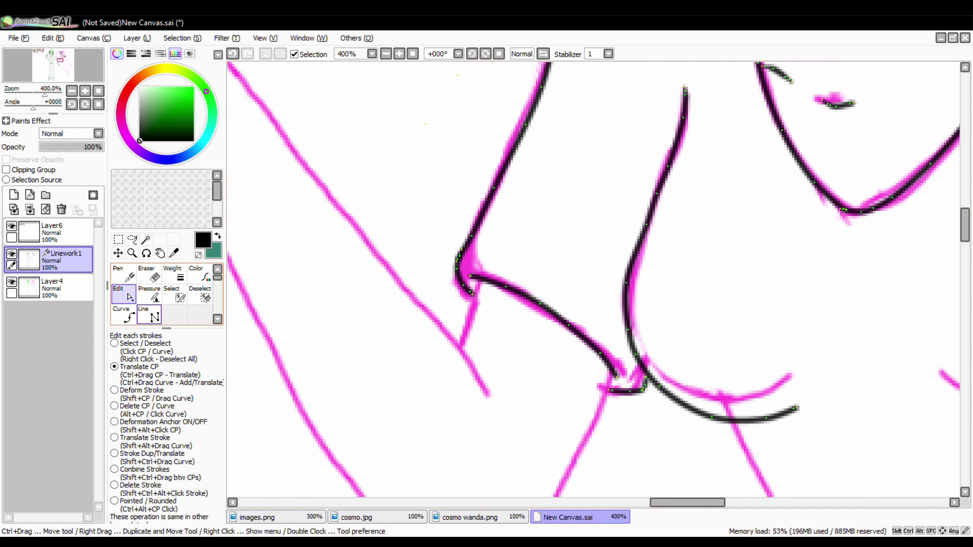
Ink the front side of Wanda's torso down to the waist and the lower hem of her top
scroll(593, 278, "down", 3)
scroll(593, 278, "right", 2)
left_click(234, 54)
left_click(247, 53)
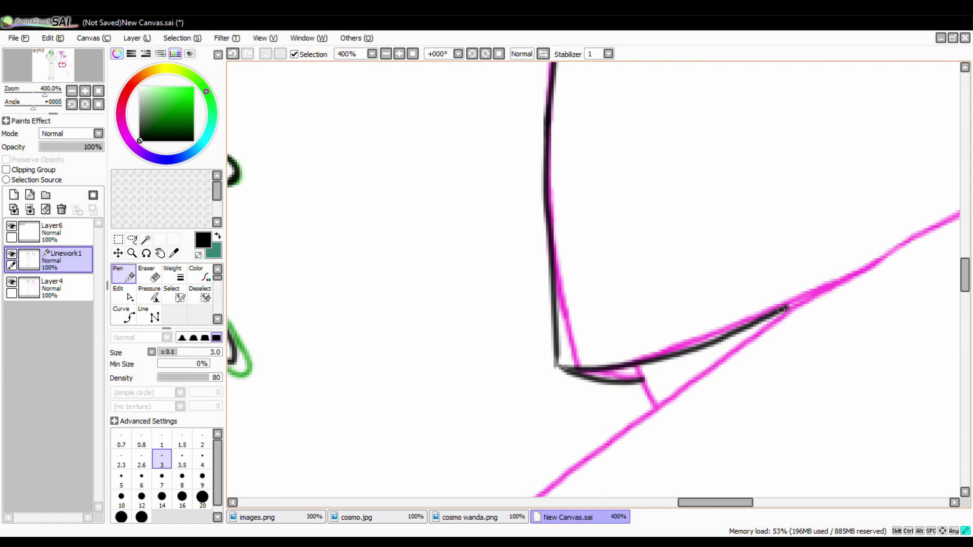
scroll(592, 279, "right", 2)
left_click(124, 294)
right_click(735, 259)
key("n")
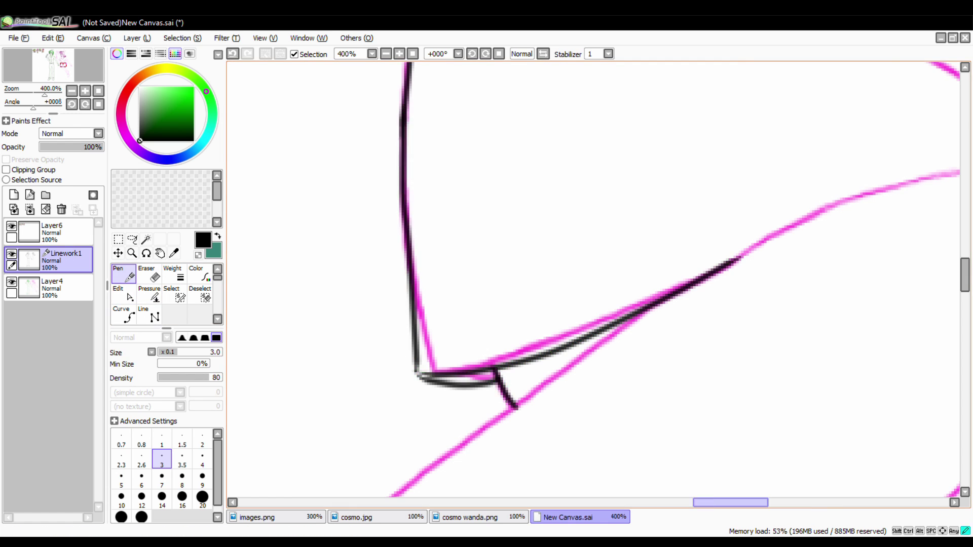
Ink the back contour of Wanda's top out to the pointed rear hem and deform the stroke to follow the sketch
scroll(462, 356, "up", 3)
scroll(461, 357, "right", 2)
scroll(461, 356, "down", 3)
left_click(123, 294)
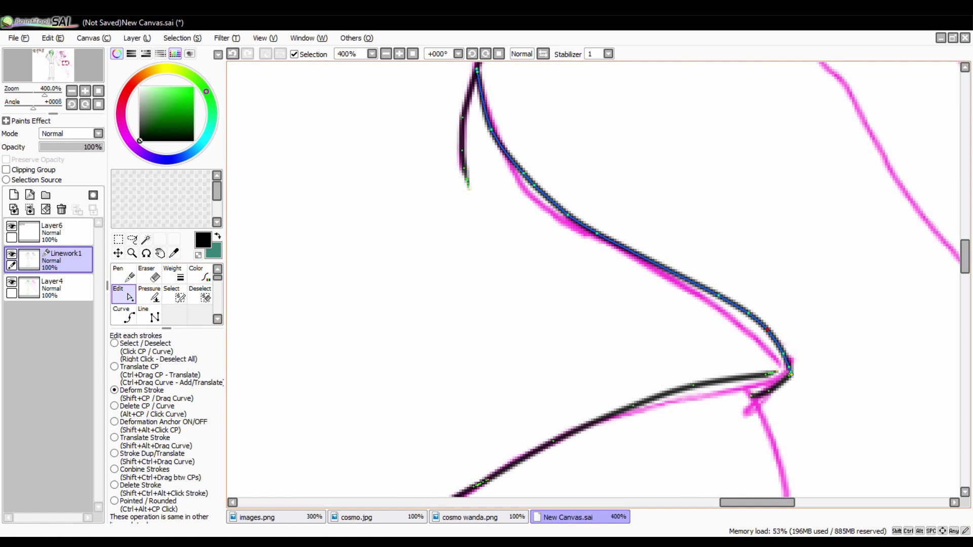
Ink Wanda's far sleeve hem, the underarm contour and the fold lines inside the sleeve opening
scroll(592, 279, "up", 3)
key("n")
left_click_drag(540, 258, 653, 400)
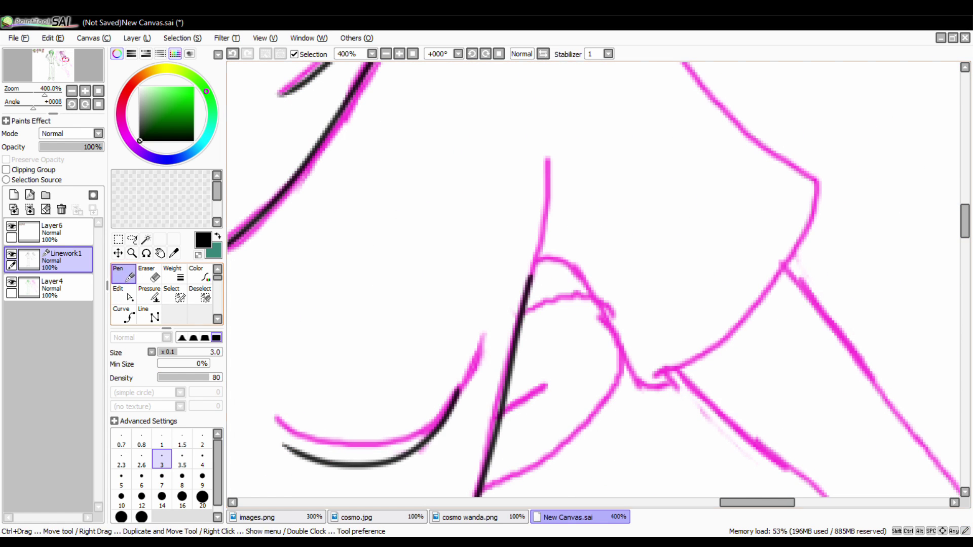
left_click_drag(790, 284, 644, 403)
scroll(593, 278, "up", 2)
scroll(592, 279, "up", 1)
scroll(592, 279, "down", 3)
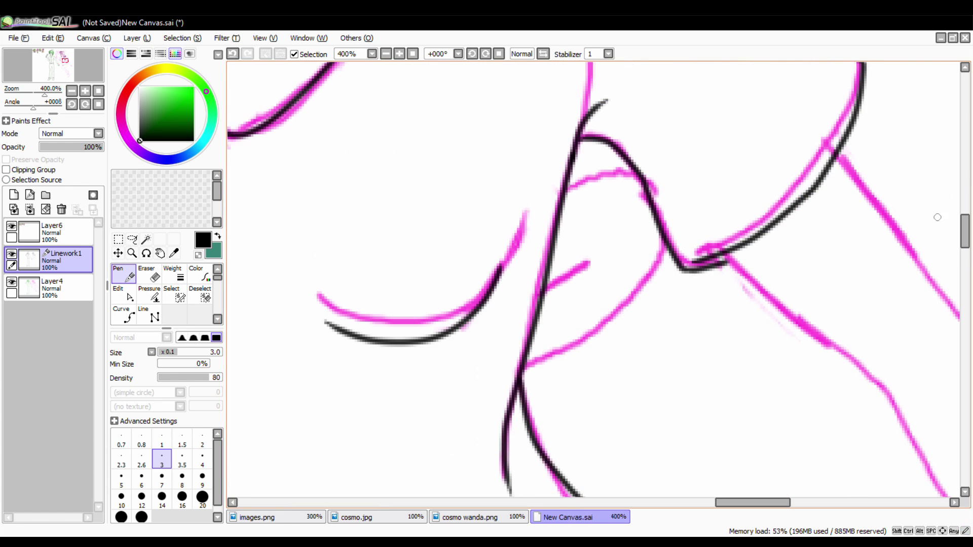
scroll(593, 279, "left", 3)
scroll(909, 360, "right", 4)
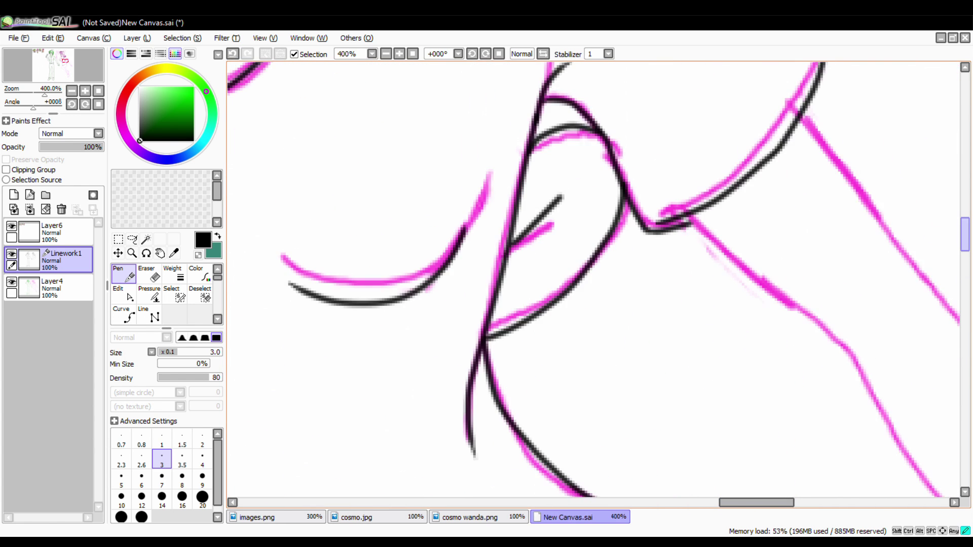
Ink both edges of Wanda's raised forearm from the sleeve up to the wrist
scroll(612, 392, "left", 4)
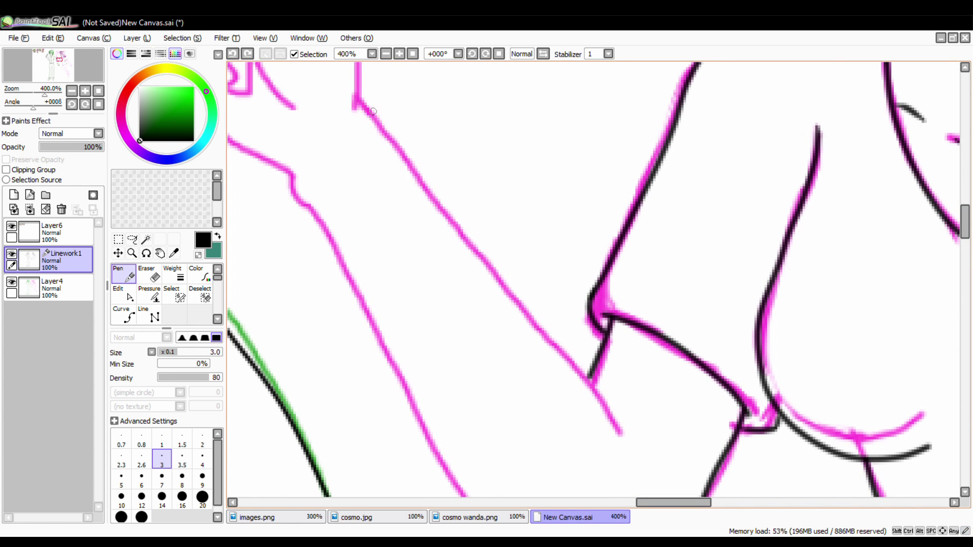
scroll(443, 77, "up", 1)
scroll(442, 78, "up", 4)
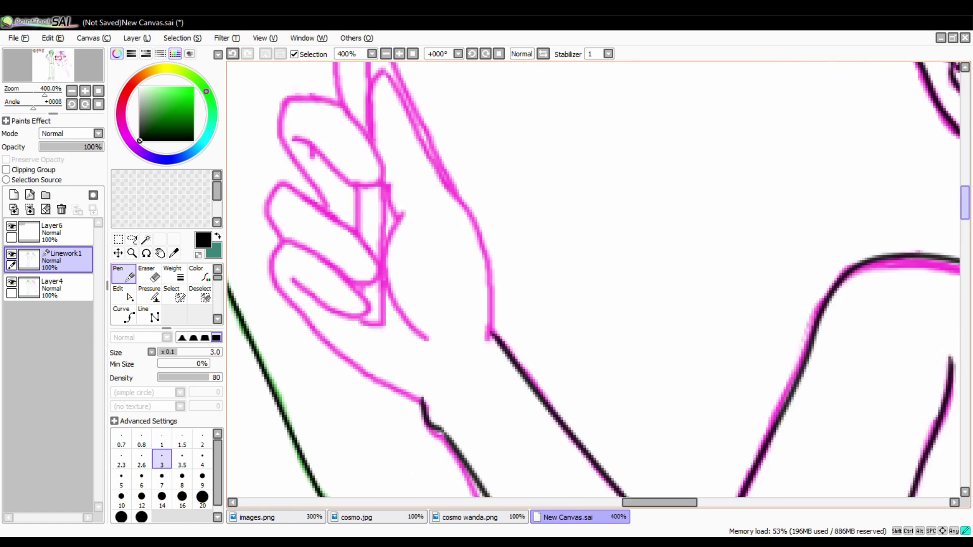
Ink Wanda's raised hand with its curled fingers, thumb and palm edge gripping the lower end of the wand
left_click_drag(395, 438, 367, 345)
left_click_drag(293, 327, 369, 348)
left_click_drag(353, 230, 357, 331)
left_click_drag(355, 229, 354, 286)
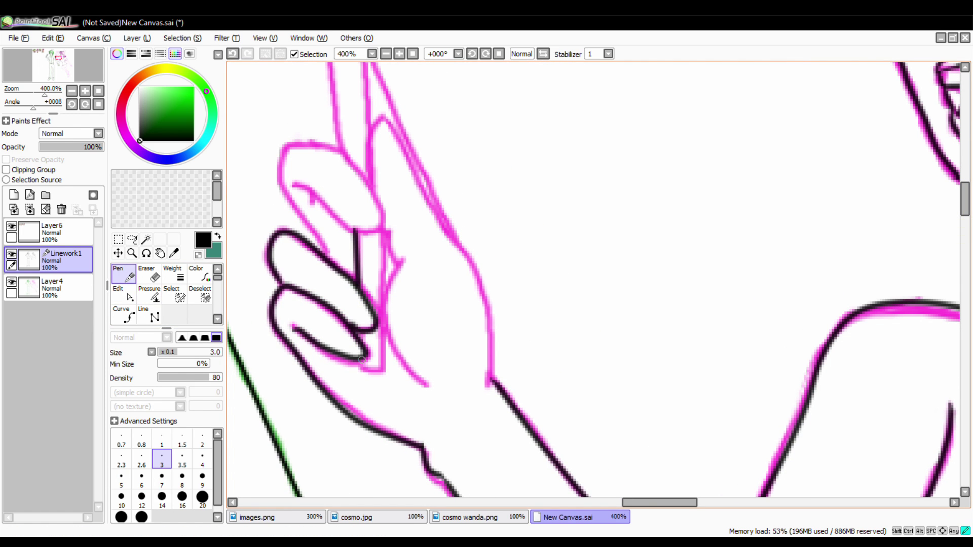
scroll(382, 229, "up", 2)
left_click_drag(324, 329, 282, 249)
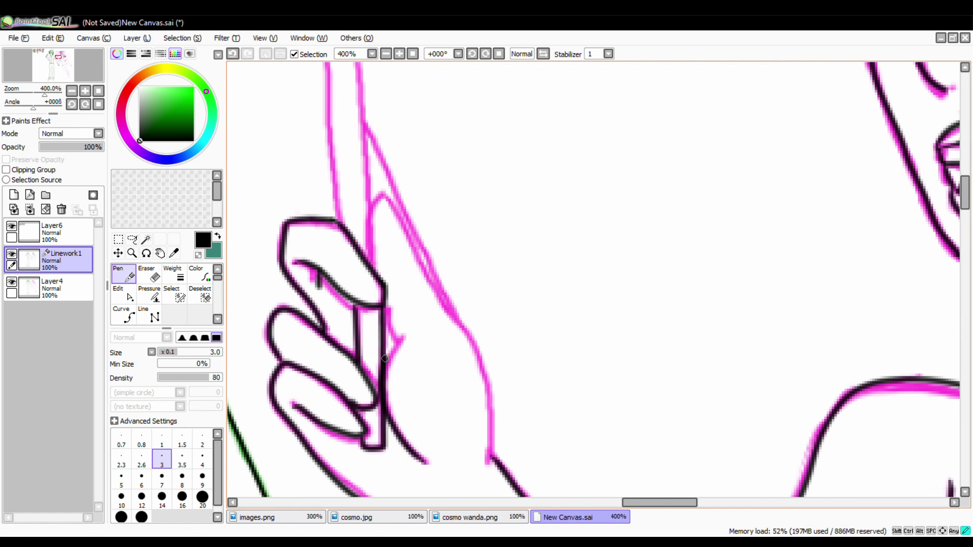
left_click_drag(423, 274, 502, 476)
scroll(501, 476, "up", 3)
left_click_drag(365, 223, 443, 375)
Draw the two long sides of Wanda's wand handle as straight size 3 lines, redoing the first attempt
left_click(154, 315)
left_click_drag(342, 76, 350, 327)
mouse_move(379, 365)
left_mouse_down()
mouse_move(358, 111)
mouse_move(350, 324)
left_mouse_up()
key("ctrl+z")
key("ctrl+z")
left_click_drag(358, 76, 379, 367)
left_click(123, 294)
scroll(593, 279, "down", 3)
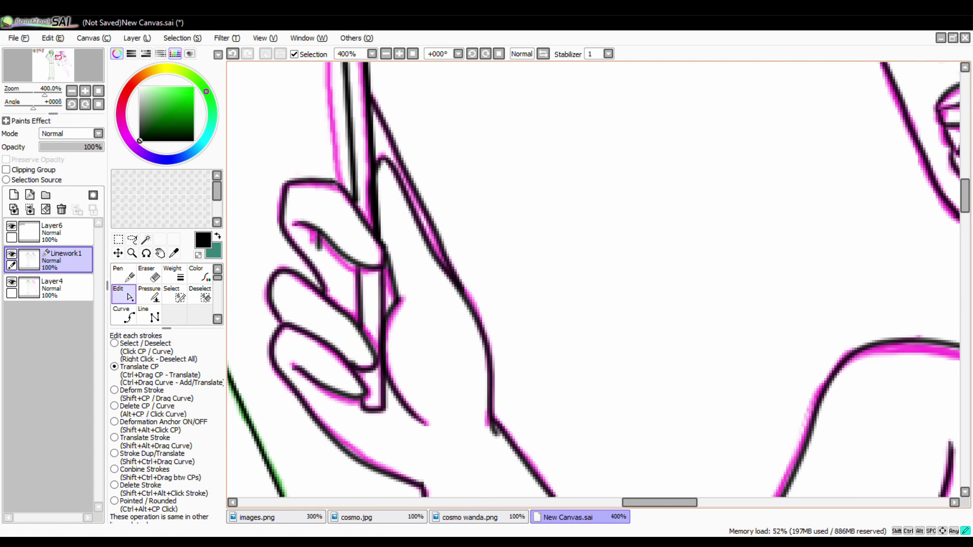
Draw a closed five-pointed star with straight size 3 lines at the tip of Wanda's wand
scroll(593, 278, "up", 3)
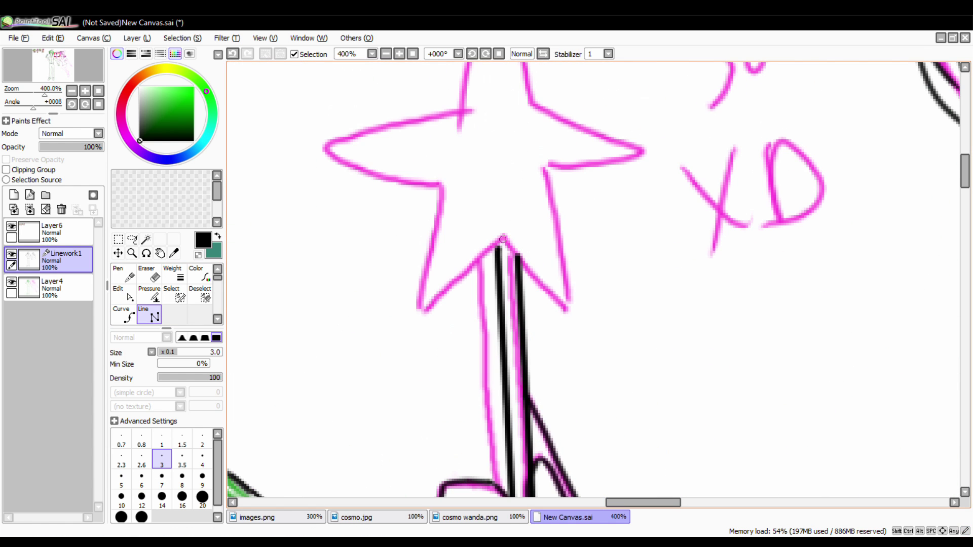
left_click(504, 238)
left_click(419, 306)
left_click(437, 195)
left_click(354, 150)
scroll(443, 124, "up", 2)
left_click(499, 116)
left_click(544, 216)
left_click(643, 246)
left_click(588, 413)
double_click(504, 337)
Review the inked linework of both figures with the sketch layer hidden, and show the sketch again
left_click(11, 282)
left_click(123, 294)
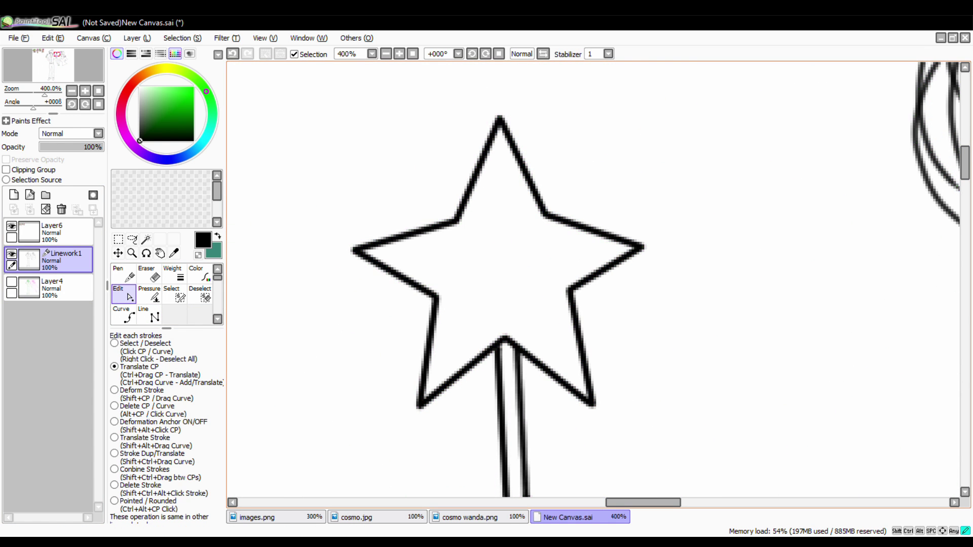
key("ctrl+minus")
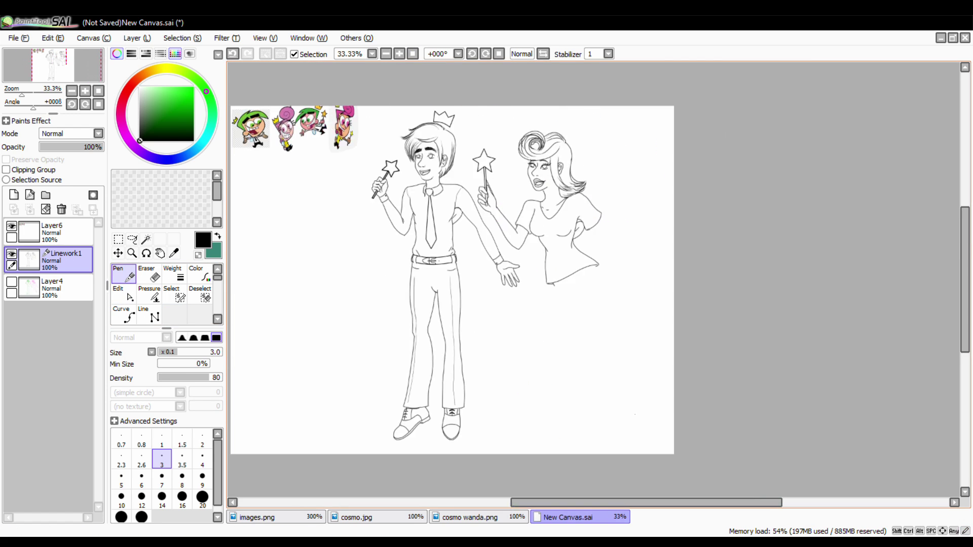
key("ctrl+plus")
scroll(593, 304, "left", 5)
left_click(172, 274)
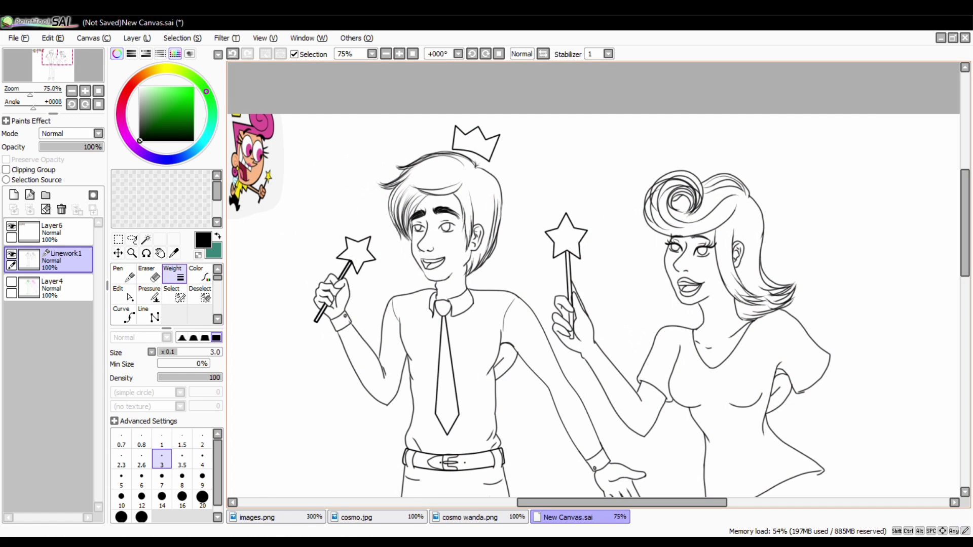
key("ctrl+plus")
left_click(11, 282)
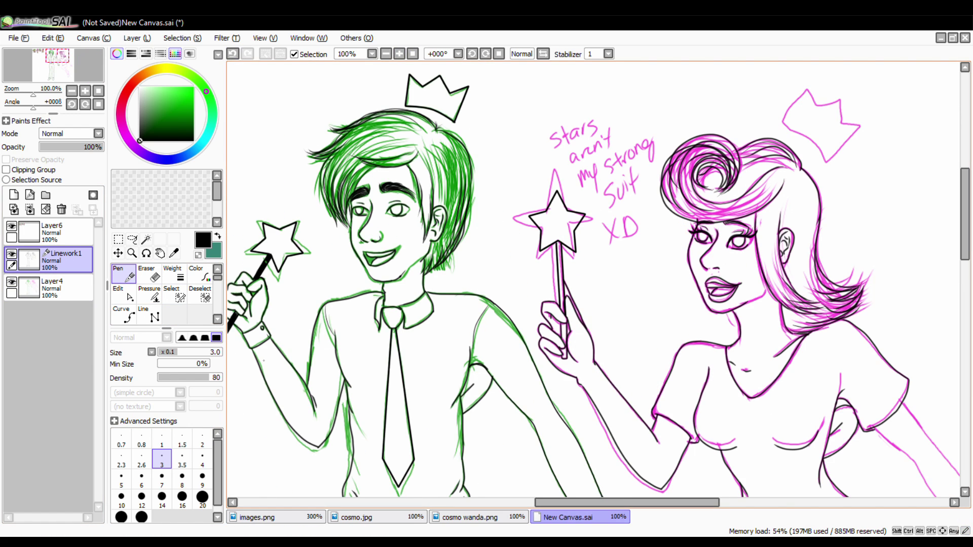
Ink Wanda's front thigh from the hem of her top around the bent knee, and the underside of the thigh
scroll(593, 283, "right", 9)
scroll(593, 284, "down", 8)
key("ctrl+plus")
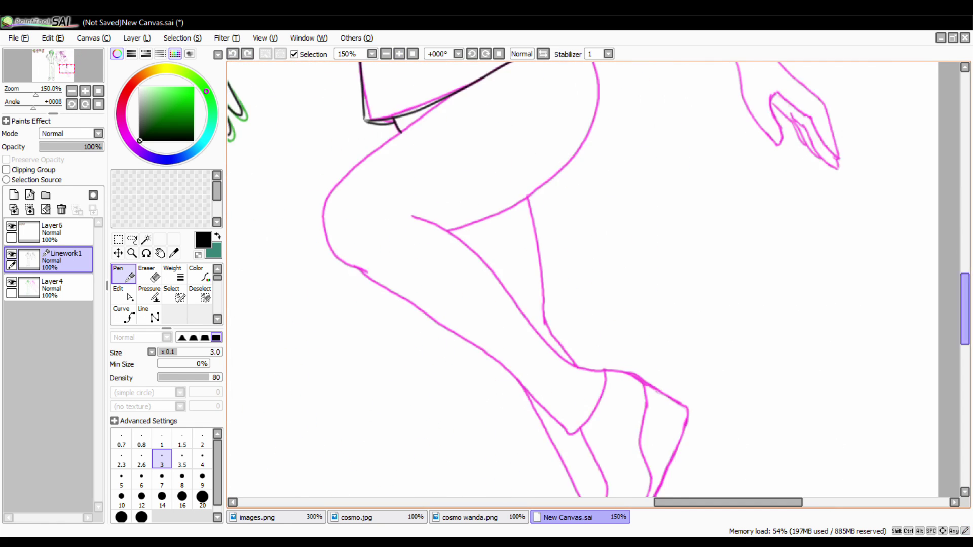
scroll(582, 284, "up", 3)
key("e")
key("n")
left_click_drag(401, 208, 373, 346)
key("e")
key("n")
Ink Wanda's front lower leg with its pointed trouser cuff, and the rear leg's edge behind the calf
scroll(583, 284, "down", 3)
left_click_drag(369, 213, 512, 316)
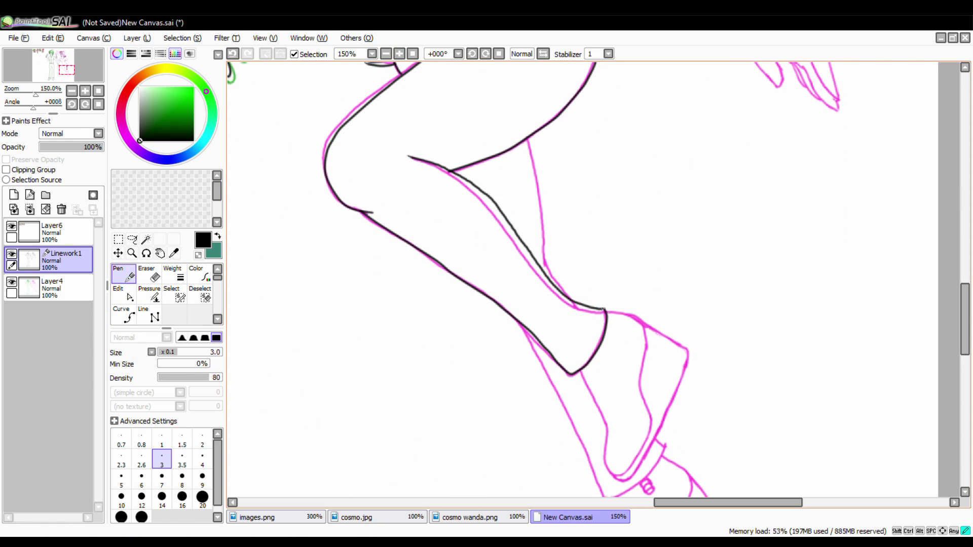
key("e")
key("n")
key("e")
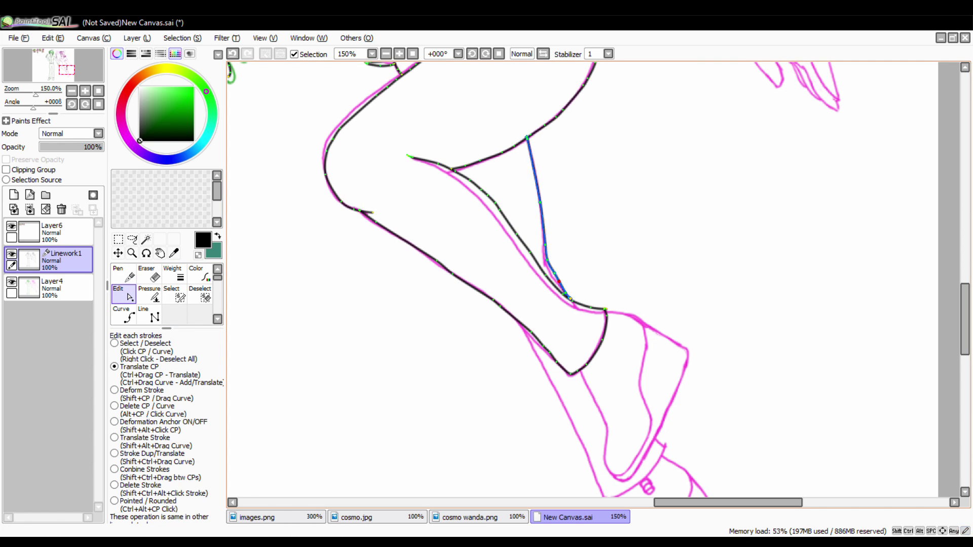
Ink the rear leg's outer edge and its curved trouser cuff below the front foot
scroll(520, 133, "down", 4)
key("n")
key("e")
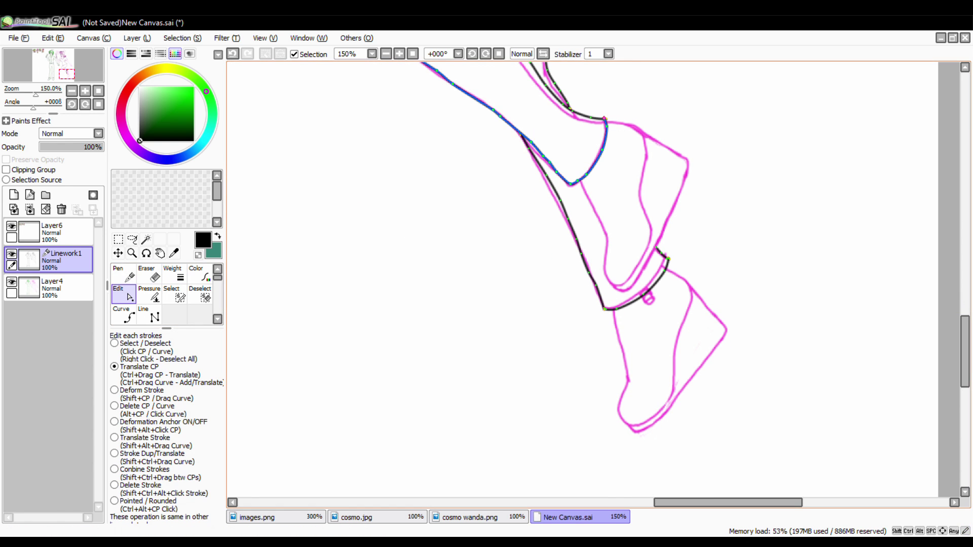
Ink the outline of Wanda's upper foot from the trouser cuff down to the toe
scroll(594, 161, "up", 2)
key("n")
left_click_drag(567, 198, 622, 304)
left_click_drag(704, 295, 639, 408)
scroll(639, 408, "right", 3)
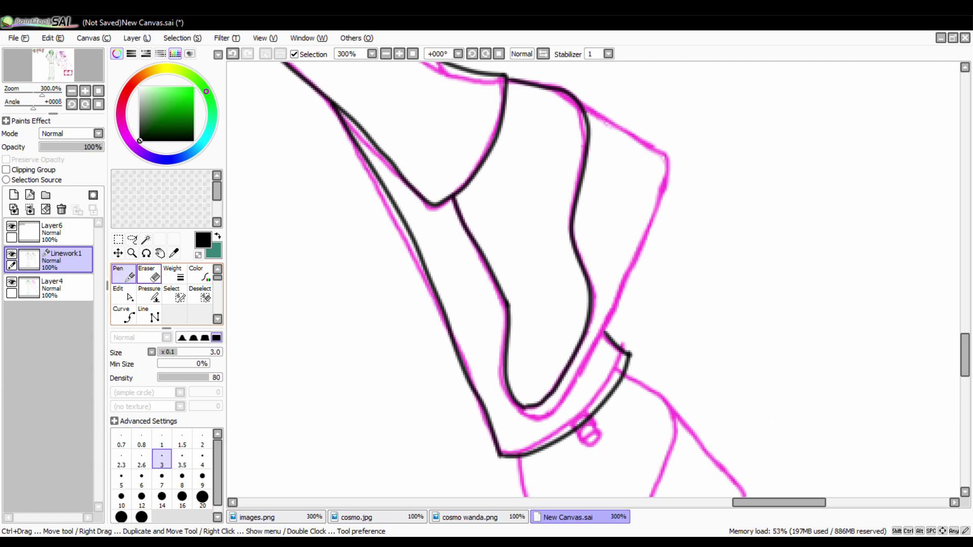
Ink the heel and sole of Wanda's upper shoe with straight edges meeting at the heel point
key("e")
key("n")
mouse_move(543, 420)
left_mouse_down()
mouse_move(667, 158)
mouse_move(568, 91)
left_mouse_up()
key("e")
key("ctrl+z")
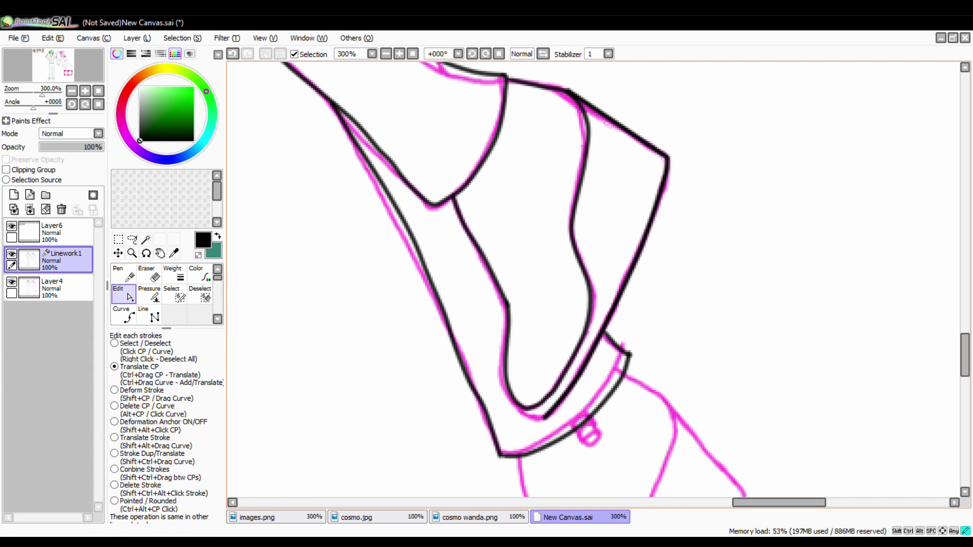
key("ctrl+z")
key("n")
Ink Wanda's lower foot with its shoe heel and sole, and the small tab under the trouser cuff
scroll(955, 366, "down", 5)
mouse_move(626, 116)
left_mouse_down()
mouse_move(560, 426)
mouse_move(745, 234)
left_mouse_up()
left_click(154, 317)
left_click(568, 437)
key("n")
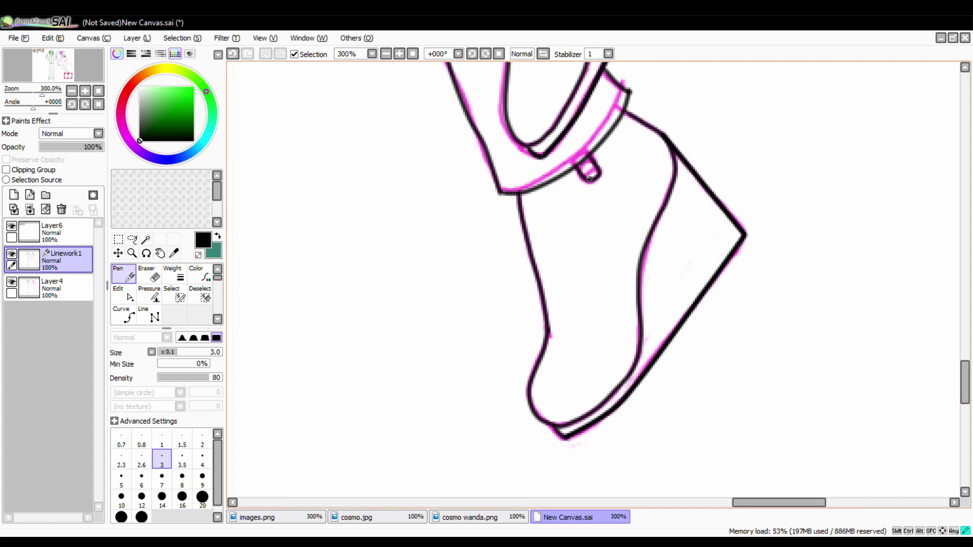
Ink both edges of Wanda's outstretched forearm and continue into the outline of the hand, thumb and first finger
scroll(583, 161, "up", 14)
scroll(584, 161, "right", 2)
mouse_move(270, 130)
left_mouse_down()
mouse_move(382, 225)
mouse_move(616, 482)
left_mouse_up()
scroll(615, 355, "down", 5)
mouse_move(615, 226)
left_mouse_down()
mouse_move(635, 286)
mouse_move(694, 300)
left_mouse_up()
scroll(756, 449, "right", 3)
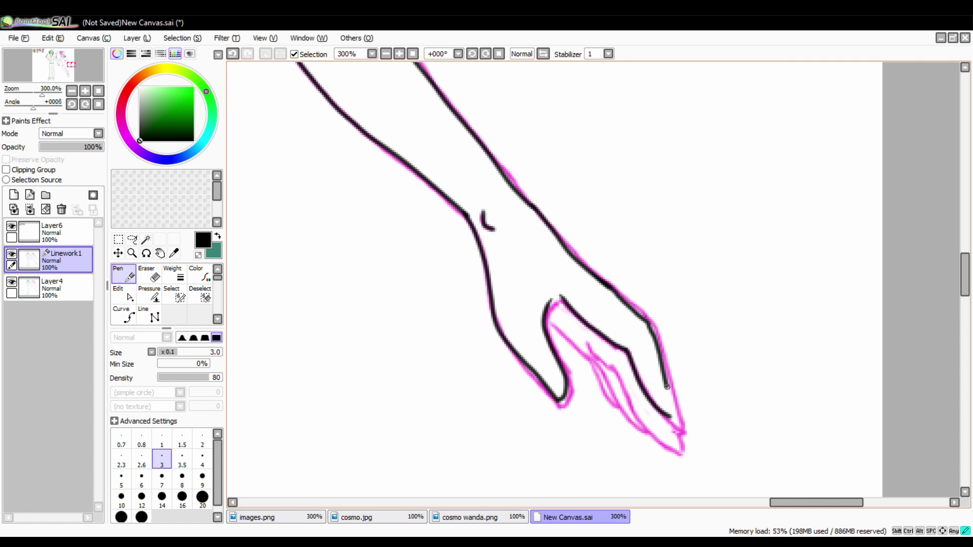
Reshape the outer edge of Wanda's lowered hand inward and ink the remaining fingers with adjusted control points
key("ctrl")
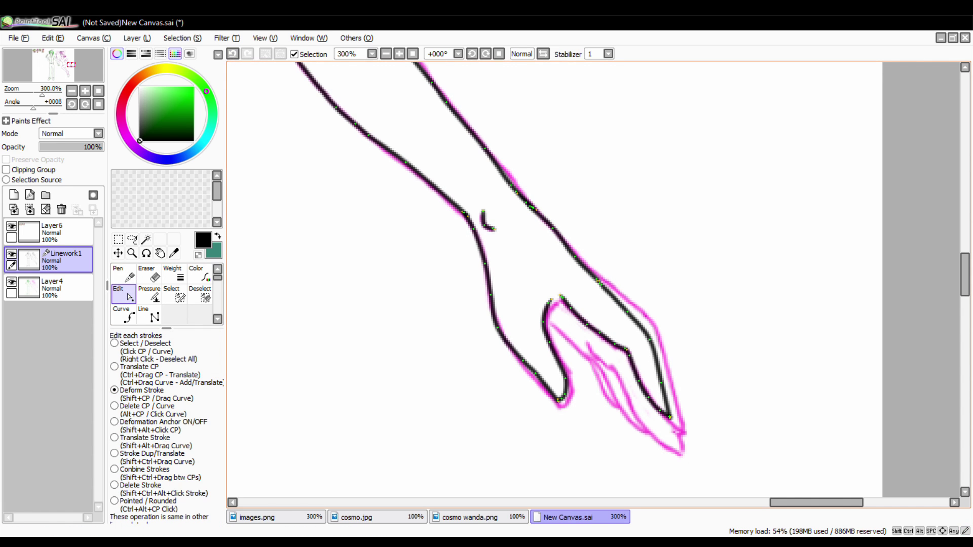
key("ctrl")
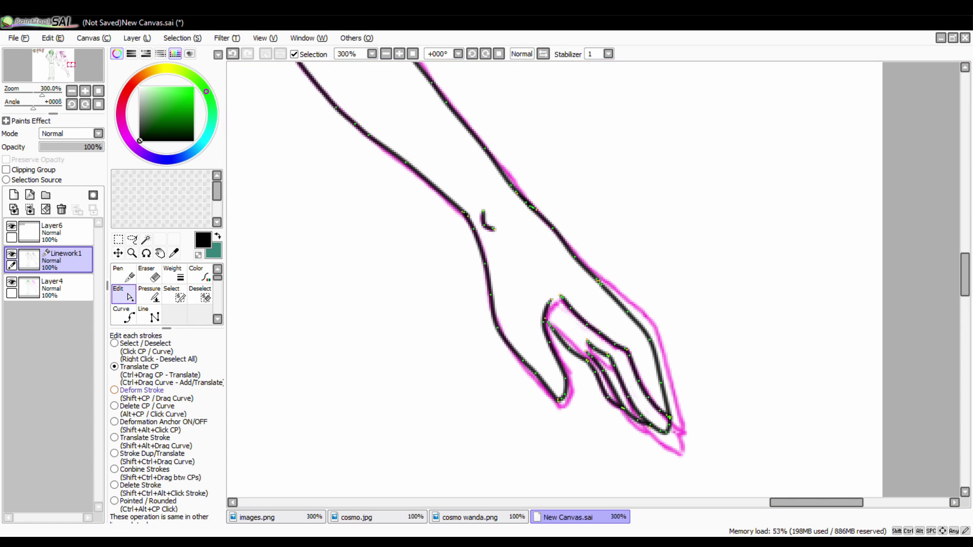
scroll(449, 193, "down", 5)
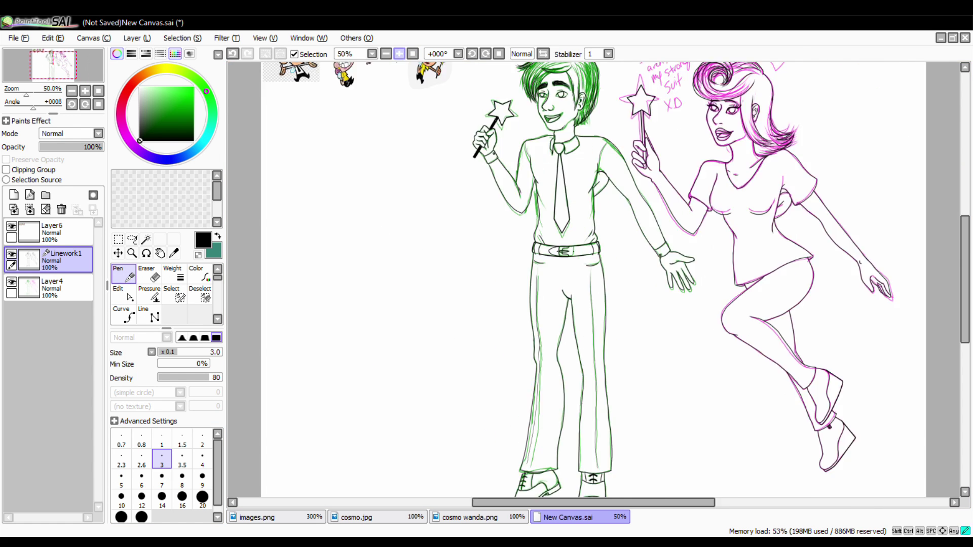
Ink Wanda's floating crown with straight-edged points and sides and a curved base, cleaning up the corner with the eraser
scroll(449, 193, "up", 4)
left_click(596, 191)
double_click(534, 258)
key("ctrl")
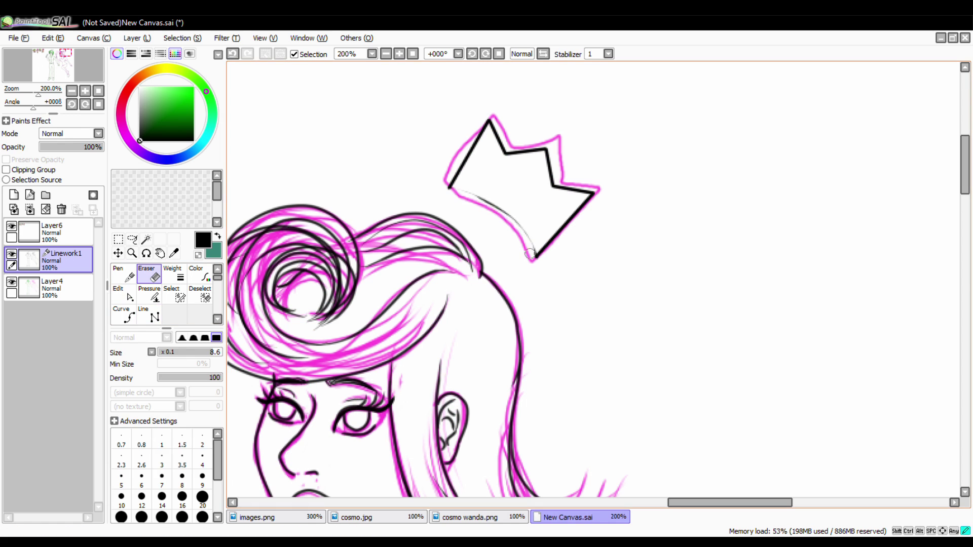
key("ctrl")
Examine the black linework of both figures with the sketch layer hidden, and restore the sketch
left_click(12, 281)
scroll(593, 283, "down", 5)
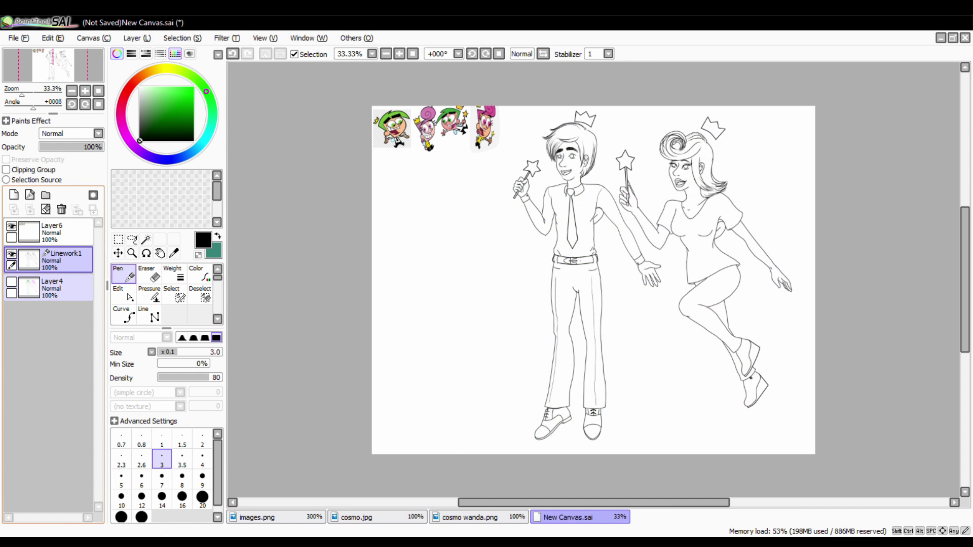
left_click(11, 282)
Adjust the control points of Wanda's neckline stroke and check her face and neck with the sketch hidden
scroll(572, 261, "up", 5)
key("ctrl")
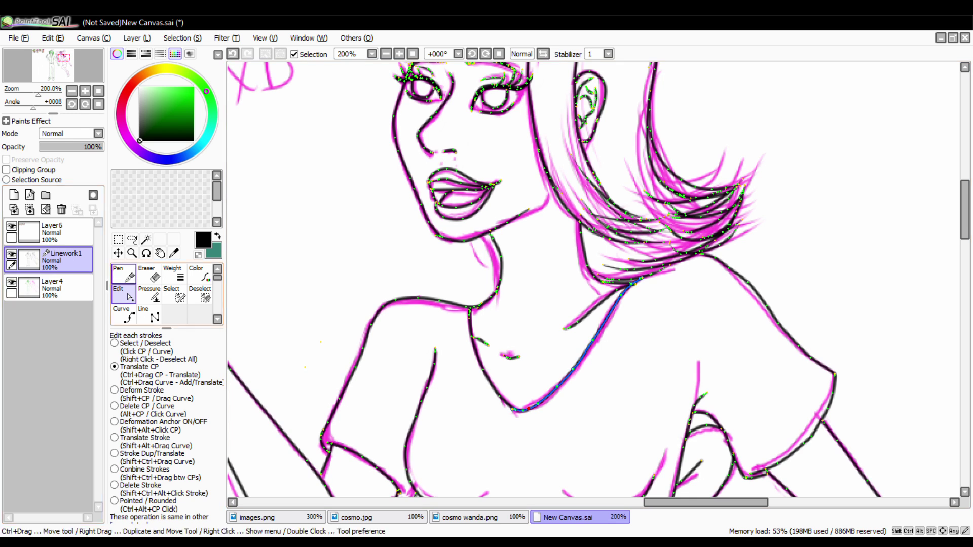
left_click(11, 282)
scroll(593, 284, "down", 5)
scroll(592, 283, "up", 5)
scroll(593, 284, "up", 2)
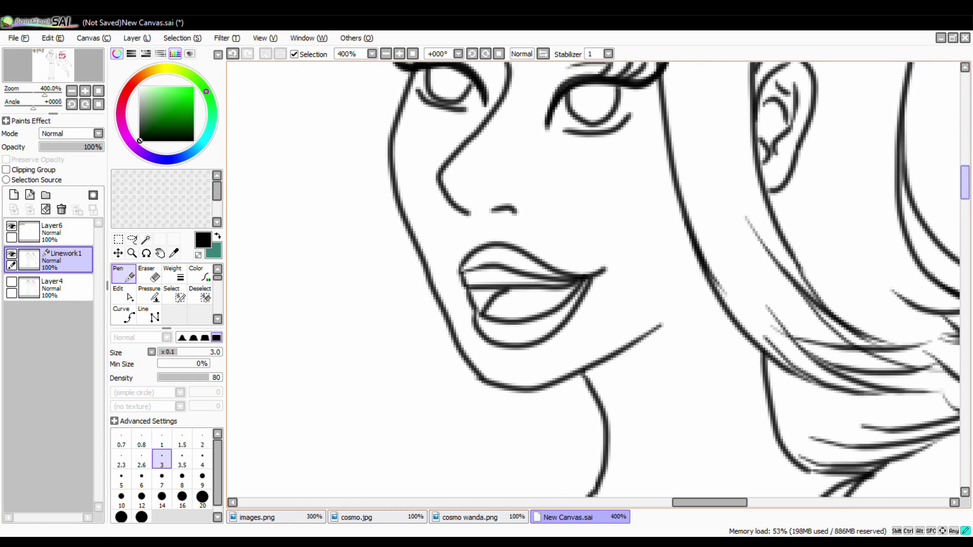
Redraw Wanda's jawline over the sketch from the chin up toward the hair and adjust its control points
left_click(11, 282)
left_click_drag(474, 387, 646, 332)
key("ctrl+z")
left_click_drag(476, 383, 662, 327)
key("ctrl")
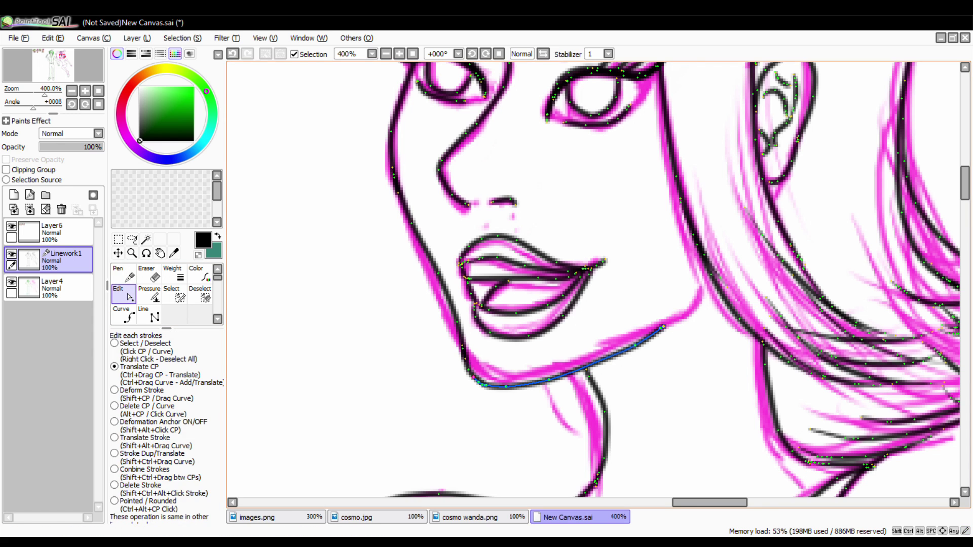
With the sketch hidden, erase Wanda's lower face contour and redraw it into a longer, rounded chin joined to the jawline
left_click(11, 282)
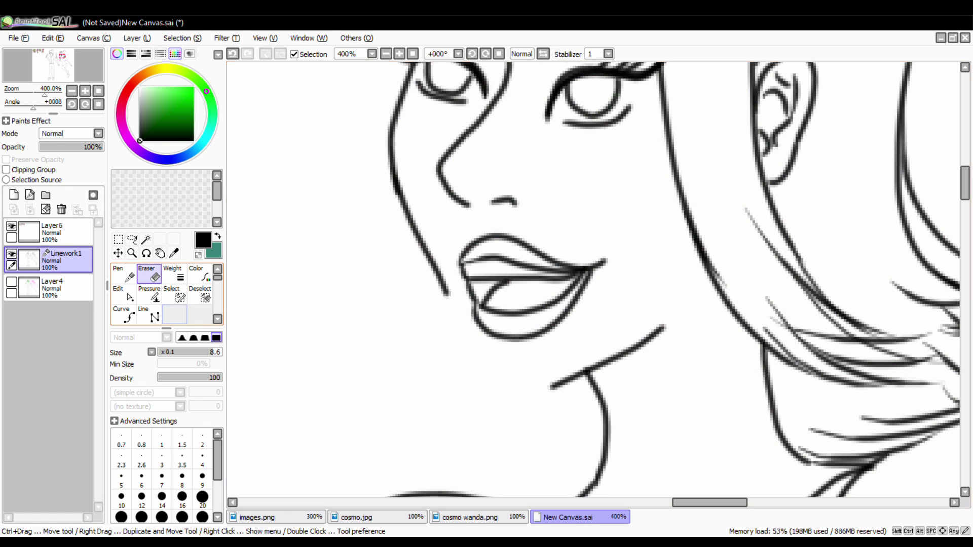
key("ctrl+shift")
key("shift")
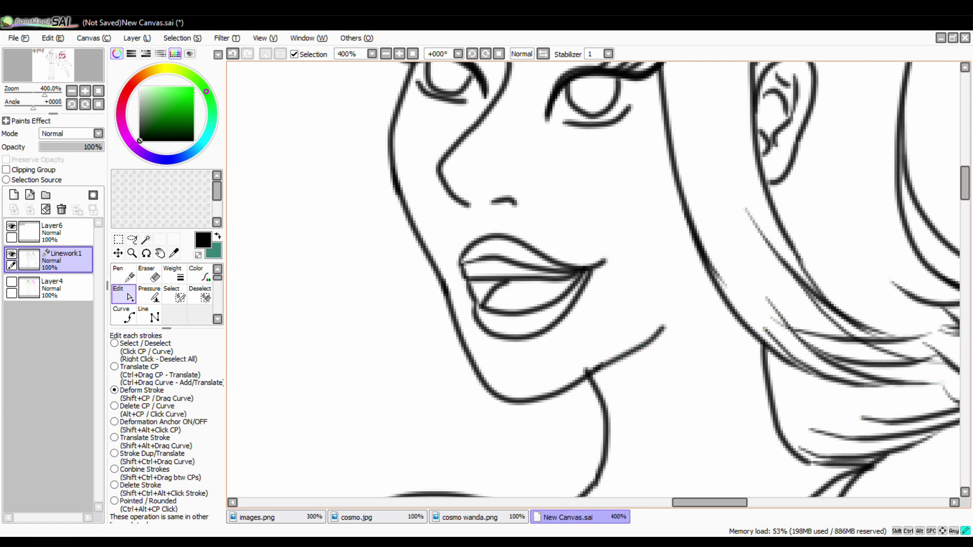
Rework the outline of Cosmo's chin and jaw using the eraser and stroke deformation
key("n")
scroll(597, 284, "down", 8)
scroll(537, 172, "up", 8)
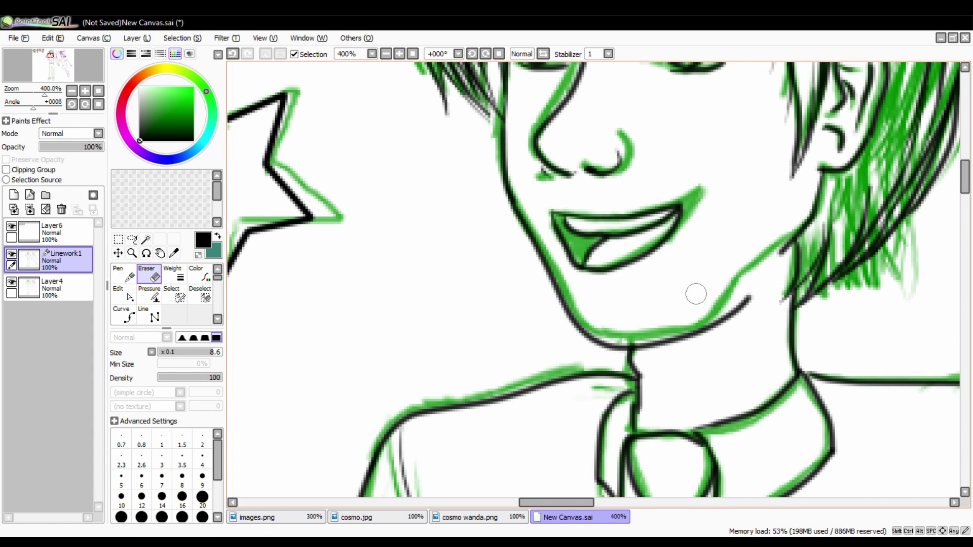
key("c")
key("shift")
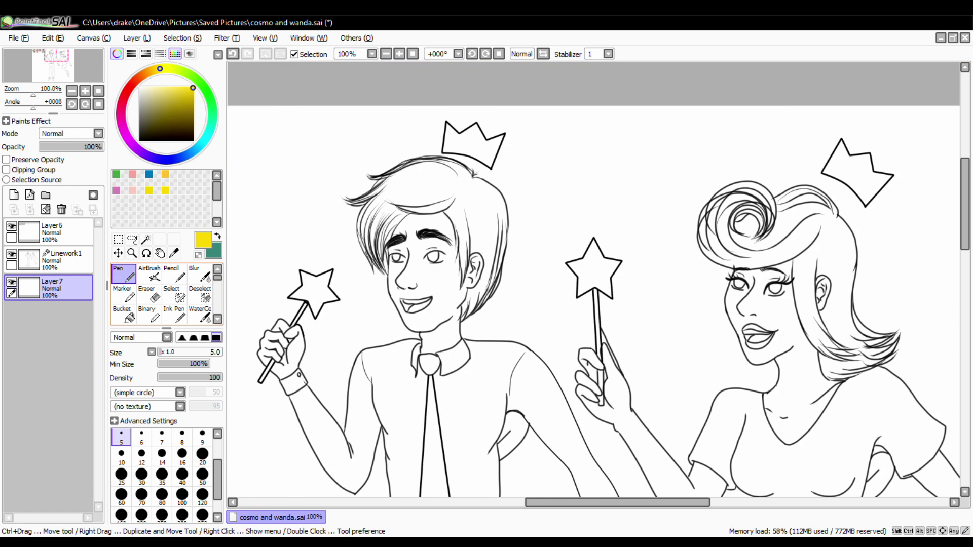
Fill Cosmo's hair with flat green on Layer7 below the linework and clean up his nostril line
left_click_drag(369, 175, 389, 222)
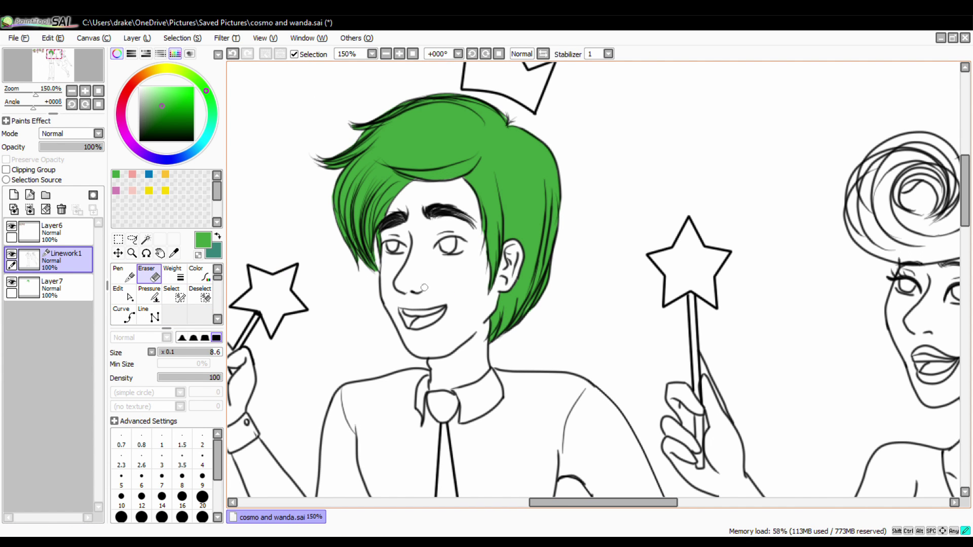
left_click(424, 287, "alt")
key("ctrl+plus")
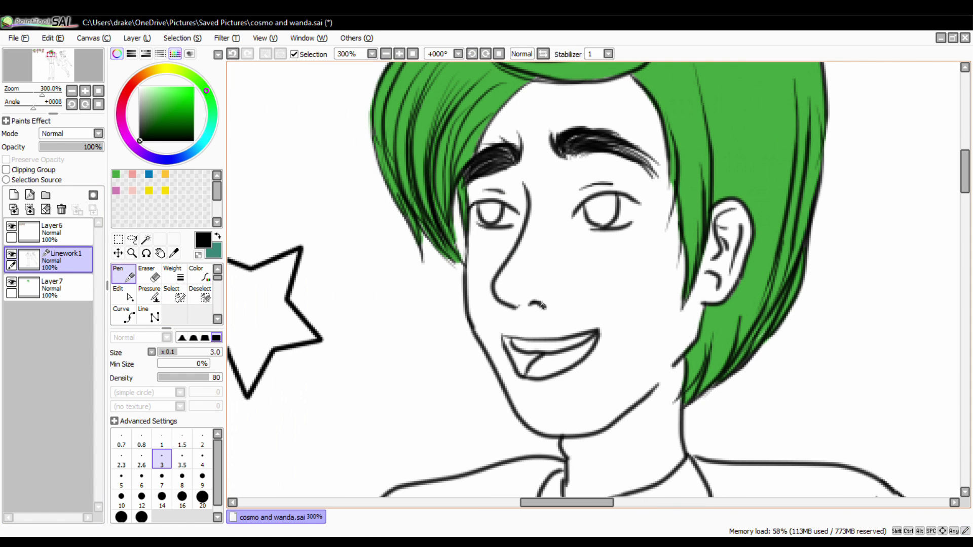
Draw dark green strands with the size 2 Pencil under Cosmo's fringe and down the lock in front of his ear
left_click(164, 90)
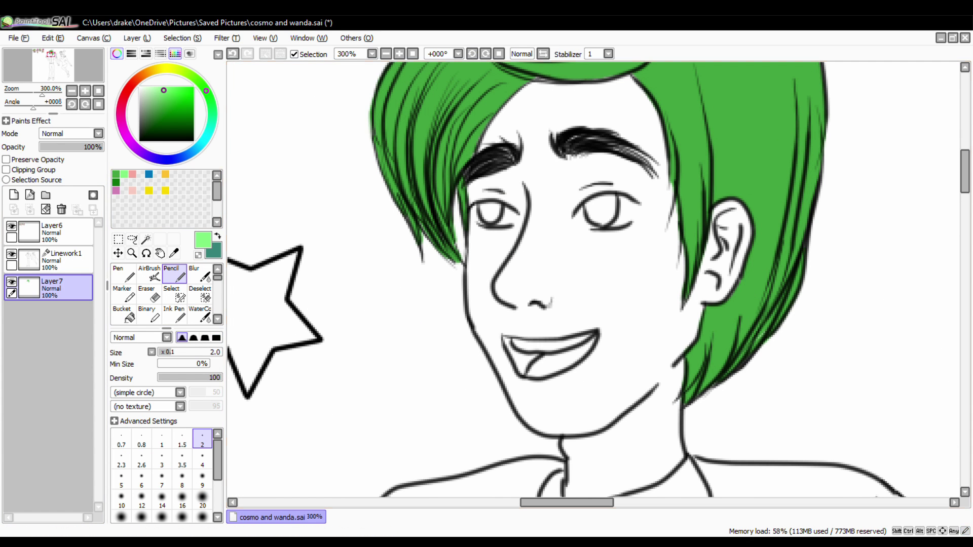
scroll(650, 149, "up", 3)
left_click(650, 149, "alt")
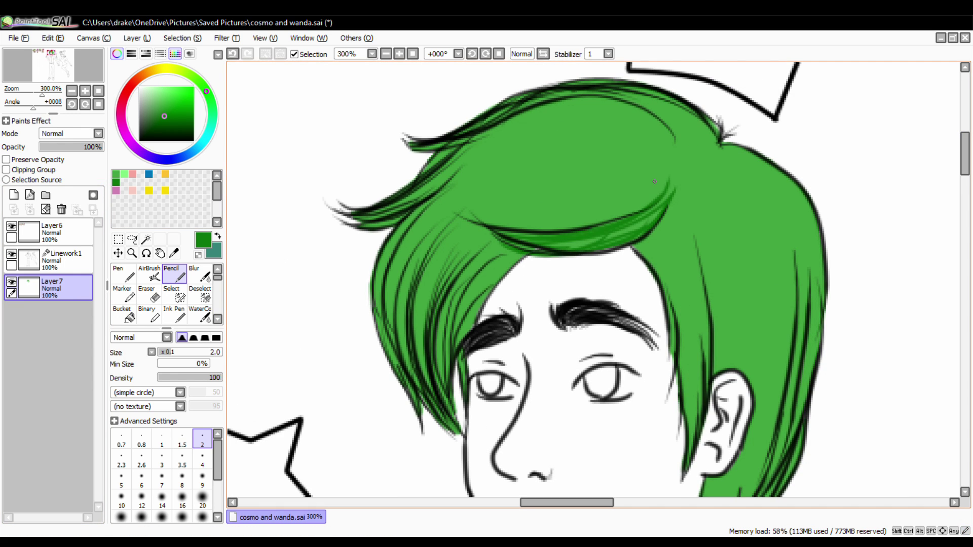
left_click_drag(654, 226, 682, 436)
left_click_drag(664, 211, 691, 433)
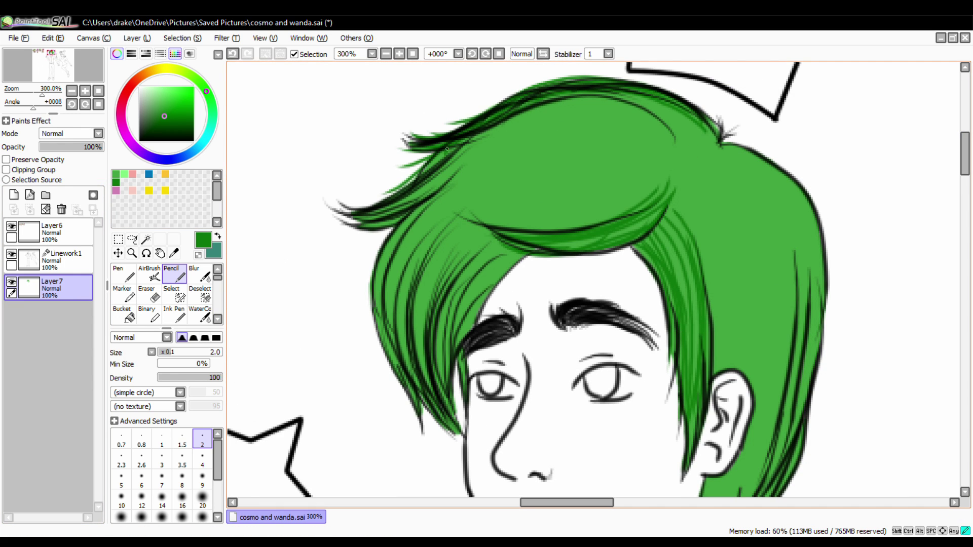
Add dark green strands over the top of Cosmo's hair and down the long fringe beside his face
left_click_drag(579, 105, 659, 187)
left_click_drag(476, 167, 391, 349)
left_click_drag(401, 218, 359, 388)
left_click_drag(445, 254, 420, 416)
left_click_drag(649, 127, 431, 354)
left_click_drag(491, 228, 426, 400)
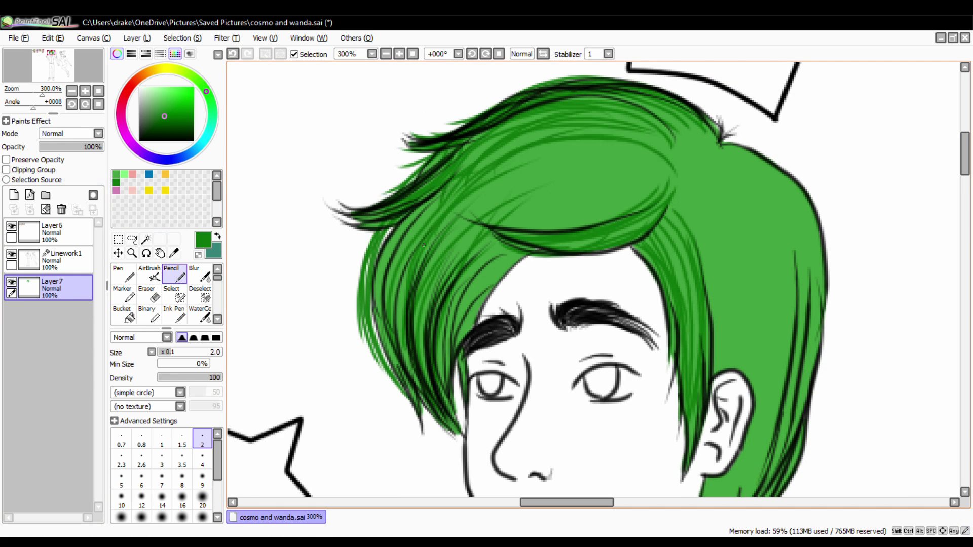
Fill the swept fringe and parting with more dark green strands and add stray hairs at the crown tuft
left_click_drag(674, 136, 426, 276)
left_click_drag(542, 248, 456, 355)
left_click_drag(544, 205, 441, 405)
left_click_drag(659, 157, 469, 248)
left_click_drag(639, 149, 482, 218)
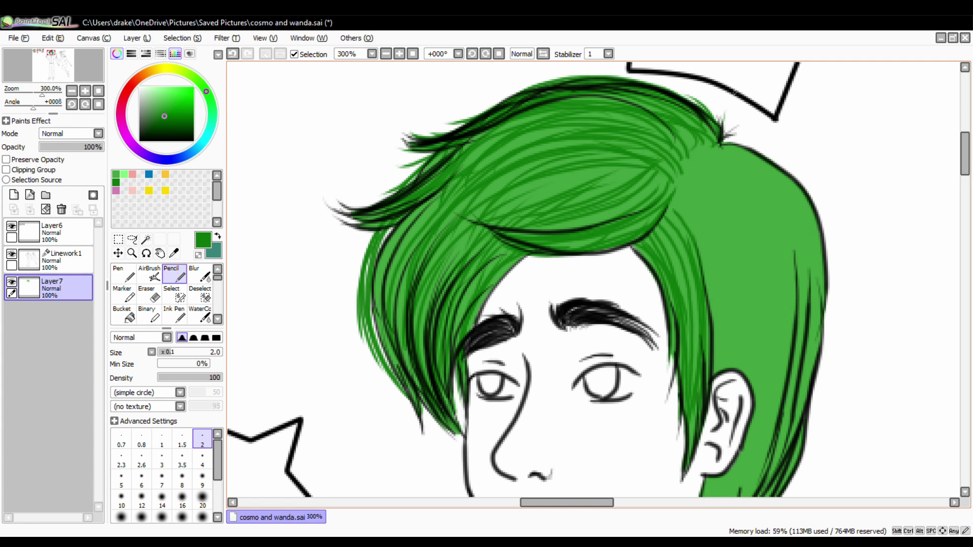
left_click_drag(719, 140, 767, 146)
left_click_drag(719, 137, 737, 124)
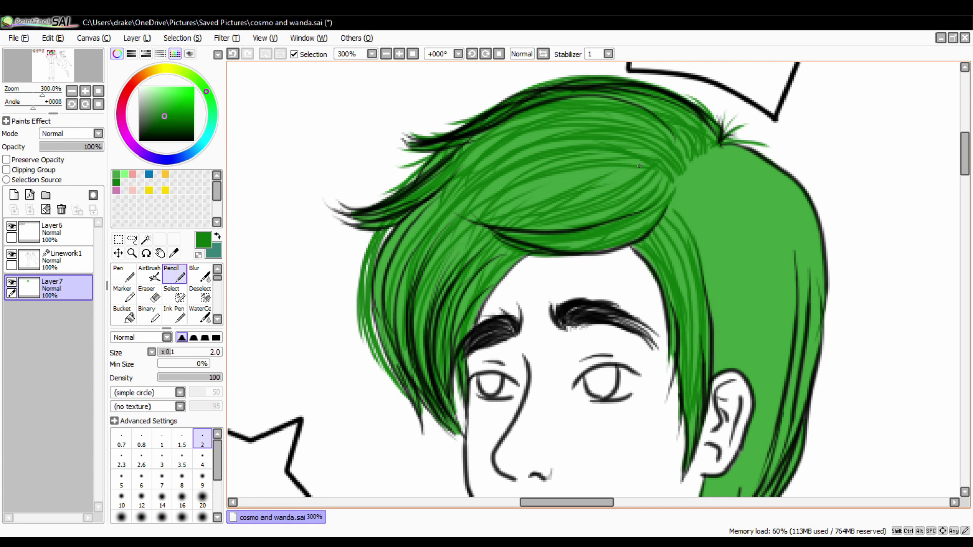
Draw dark green strands through the back and side of Cosmo's hair, from the parting to the tips behind the ear
scroll(509, 220, "down", 5)
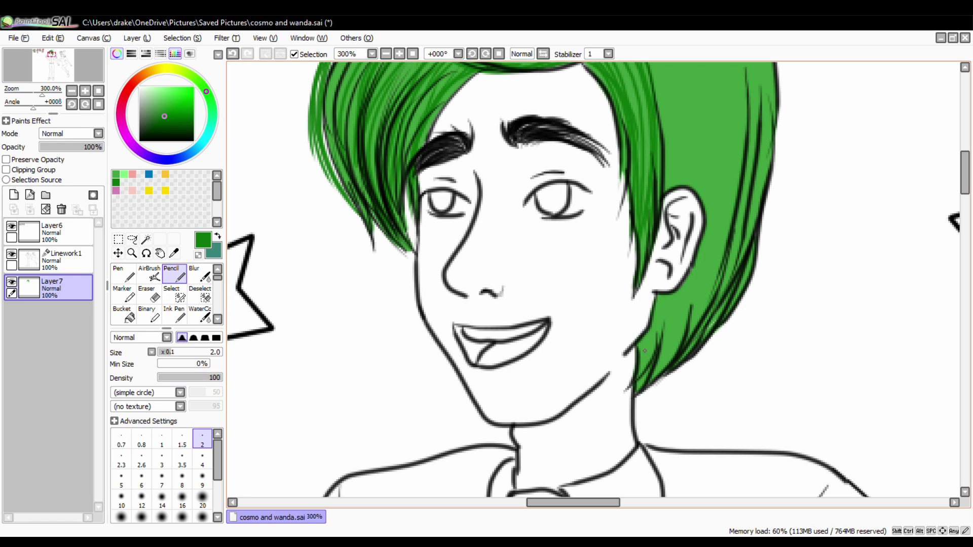
left_click_drag(744, 124, 707, 304)
scroll(711, 236, "up", 2)
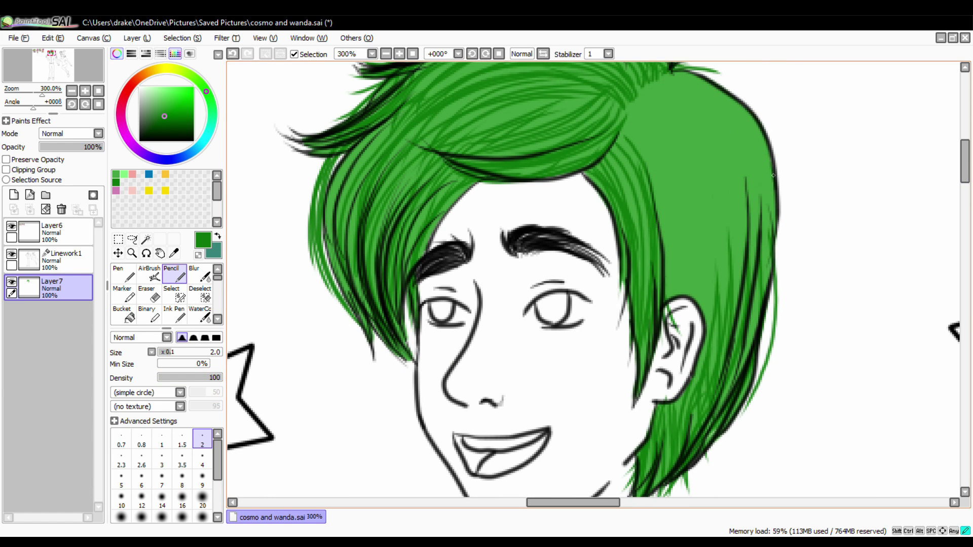
left_click_drag(765, 167, 710, 339)
left_click_drag(760, 81, 669, 319)
left_click_drag(730, 87, 633, 330)
scroll(760, 177, "down", 2)
left_click_drag(639, 170, 620, 324)
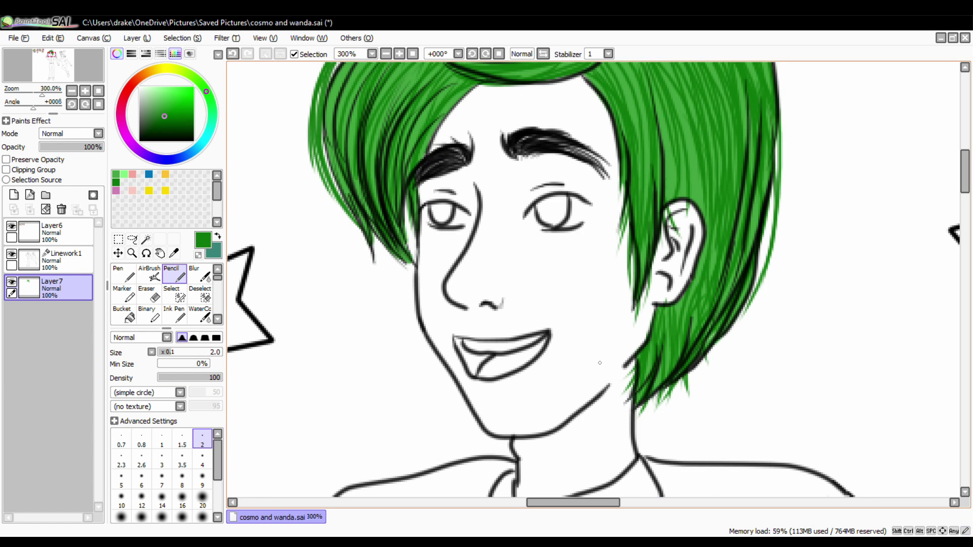
Add light green highlight strands along the fringe and down the side and back of Cosmo's hair
scroll(472, 466, "up", 3)
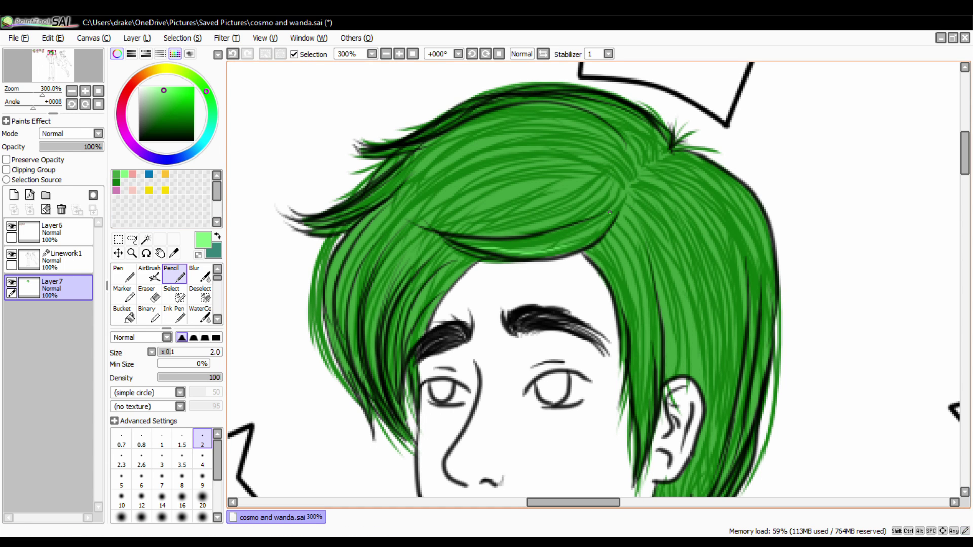
left_click_drag(509, 172, 355, 365)
left_click_drag(436, 177, 392, 404)
scroll(593, 279, "down", 4)
scroll(592, 278, "up", 2)
left_click_drag(644, 158, 625, 353)
left_click_drag(709, 142, 682, 329)
left_click_drag(729, 256, 638, 479)
left_click_drag(773, 125, 735, 345)
left_click_drag(734, 125, 710, 369)
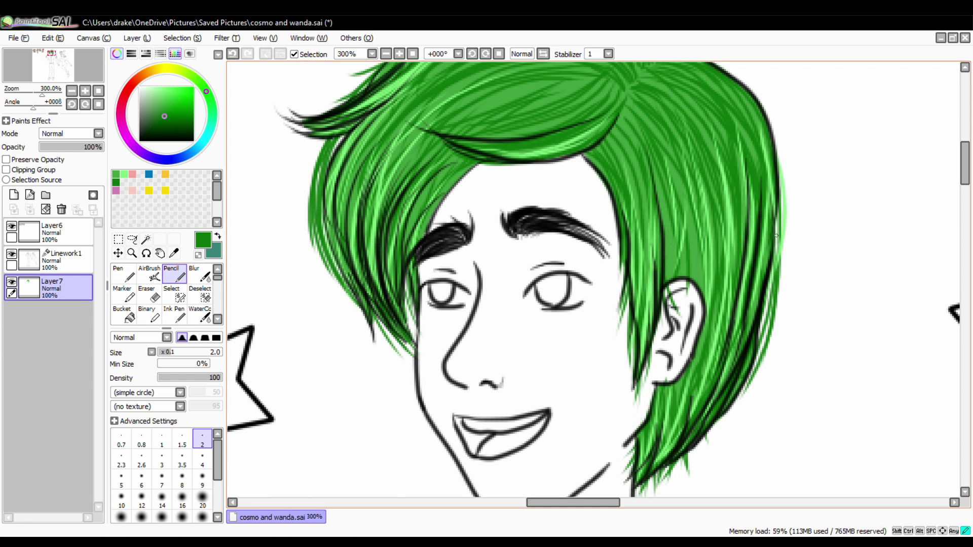
Deepen Cosmo's hair with darker green strands along the fringe, the parting and the back of the head
scroll(403, 362, "up", 2)
scroll(403, 362, "down", 1)
mouse_move(617, 106)
left_mouse_down()
mouse_move(405, 197)
mouse_move(324, 375)
left_mouse_up()
left_click_drag(436, 207, 370, 415)
left_click_drag(607, 152, 431, 218)
left_click_drag(720, 142, 653, 264)
left_click_drag(780, 131, 700, 254)
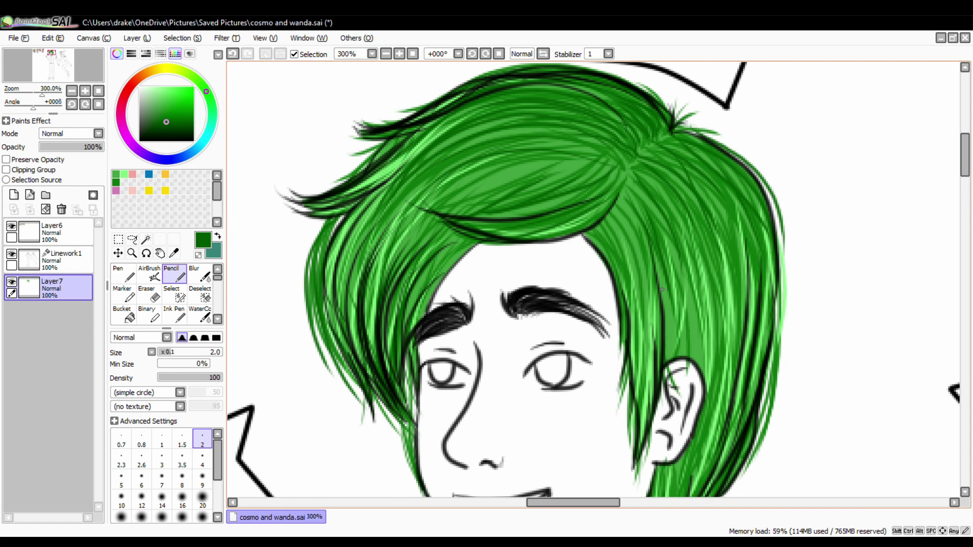
Fill both of Cosmo's irises with medium green and turn on Preserve Opacity for Layer7
scroll(941, 187, "down", 3)
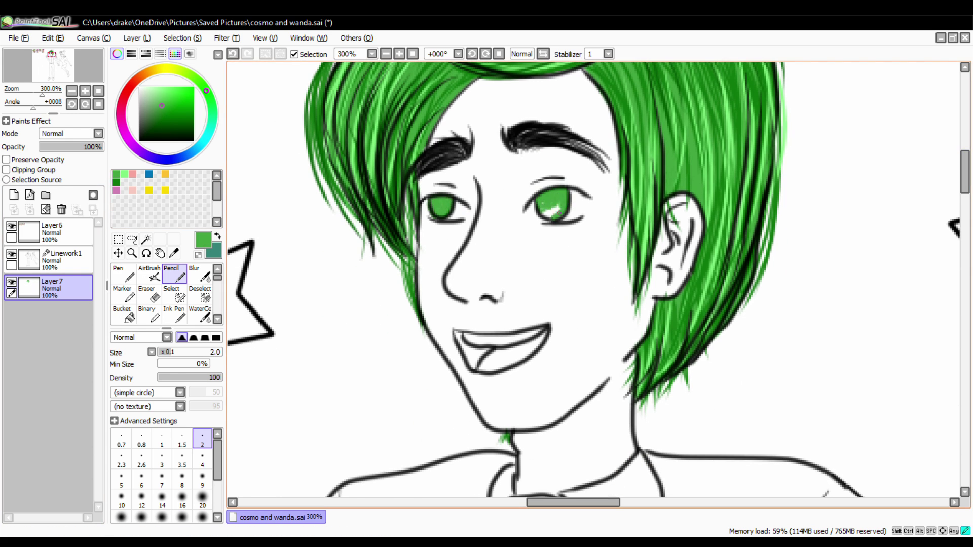
left_click(152, 277)
left_click(124, 274)
left_click(6, 159)
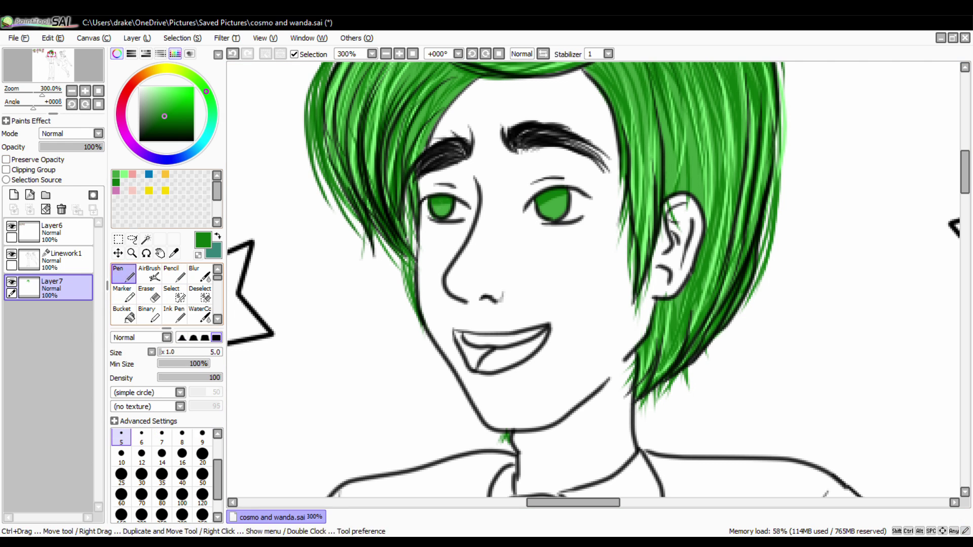
Shade Cosmo's irises with dark green and a light green glow, blending the tones with the Blur brush
left_click(552, 197, "alt")
key("b")
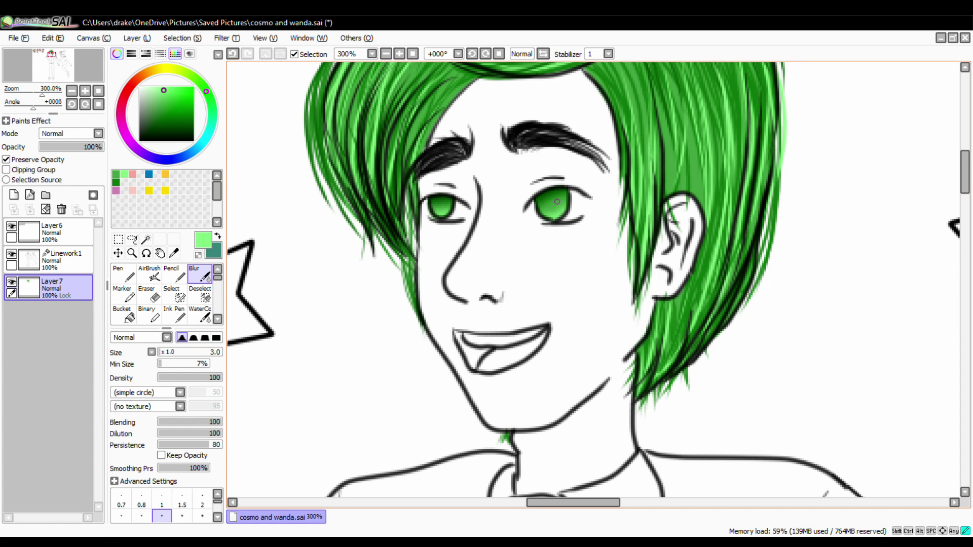
left_click(567, 214, "alt")
key("n")
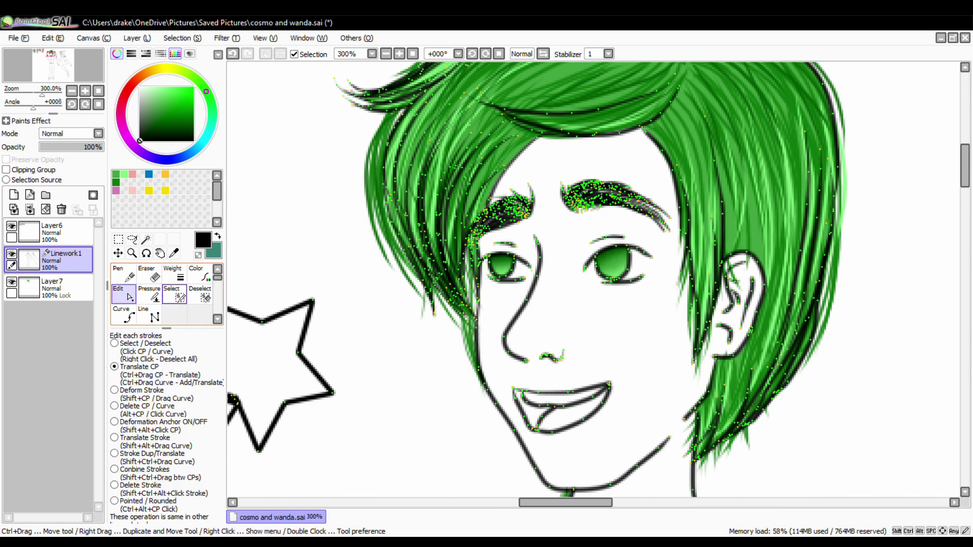
Paint black pupils and white highlights in the green-haired man's eyes on Layer7
left_click(199, 273)
key("e")
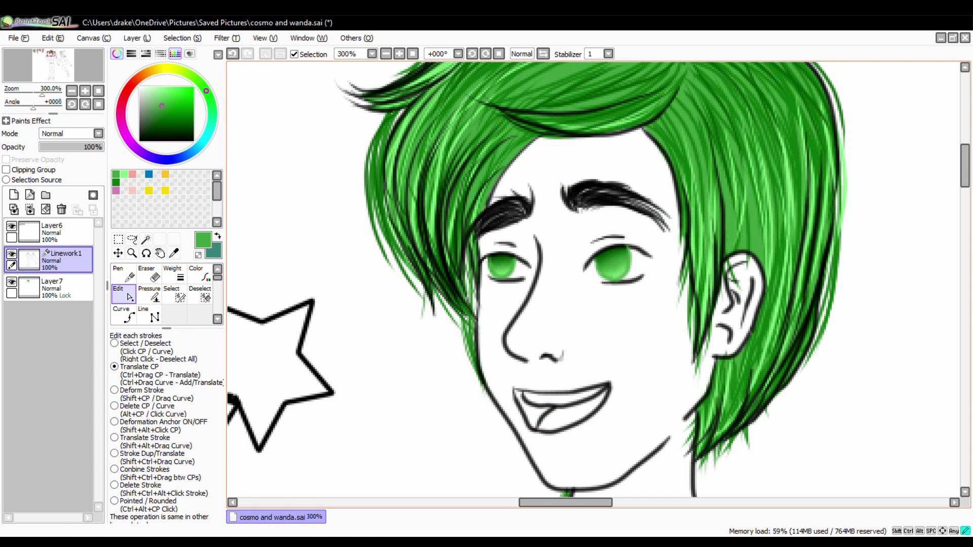
left_click(603, 266, "alt")
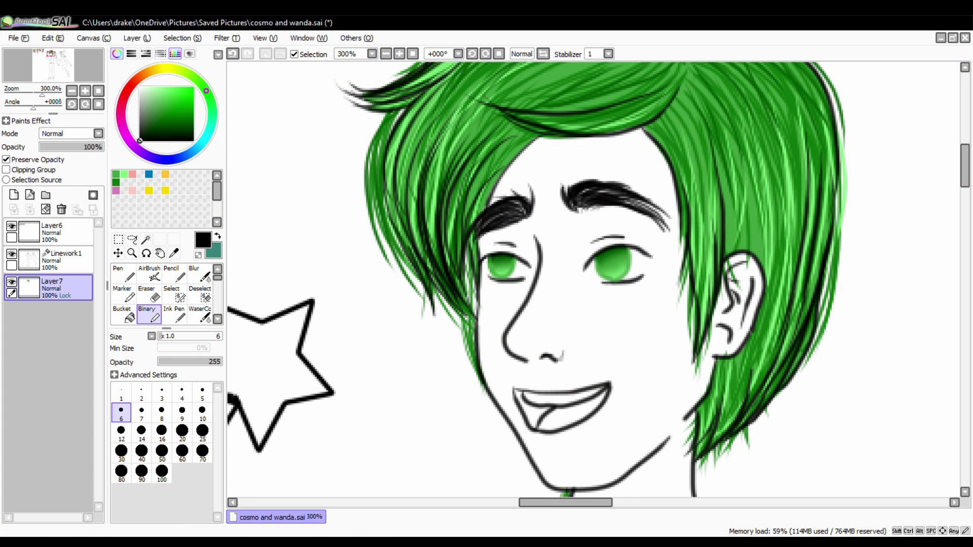
key("n")
left_click(620, 253)
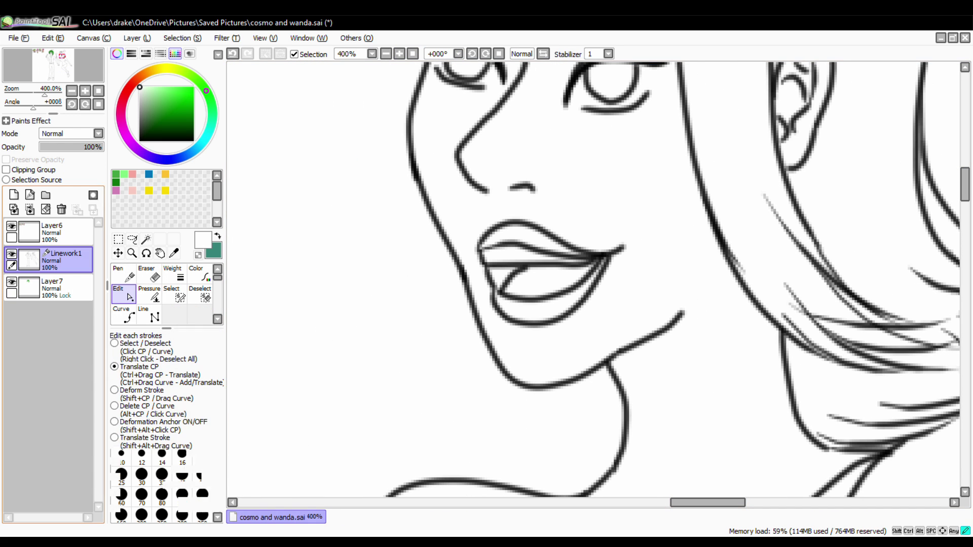
Erase the extra outer lip contours around the woman's mouth on the Linework1 layer
key("e")
left_click_drag(603, 238, 475, 243)
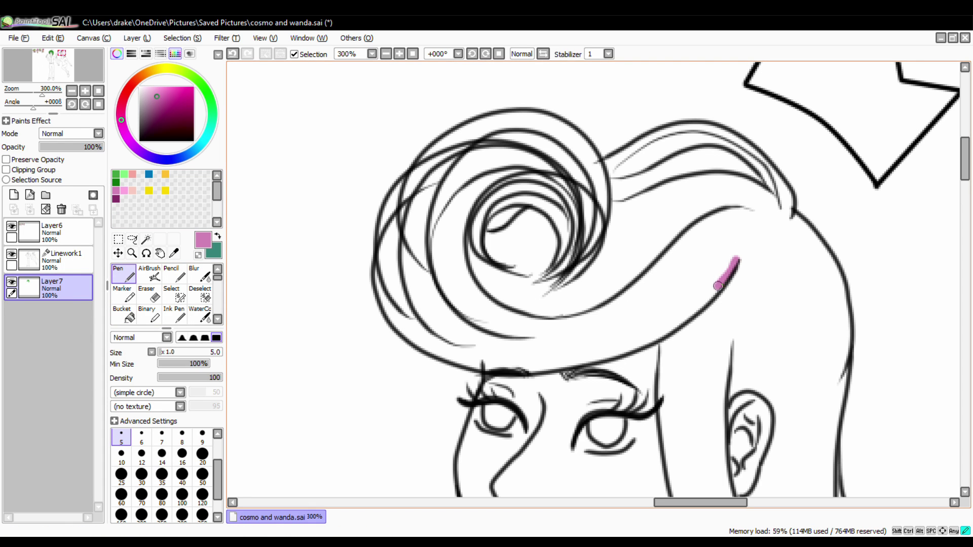
Outline the woman's hair and ear edges in pink on Layer7 with the Pen at size 5
left_click_drag(557, 365, 479, 120)
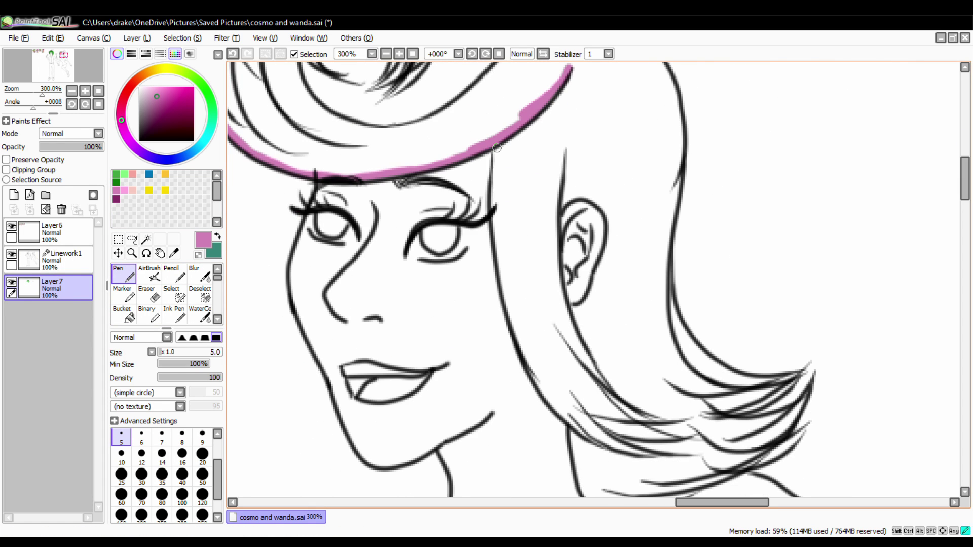
mouse_move(493, 144)
left_mouse_down()
mouse_move(501, 210)
mouse_move(563, 420)
left_mouse_up()
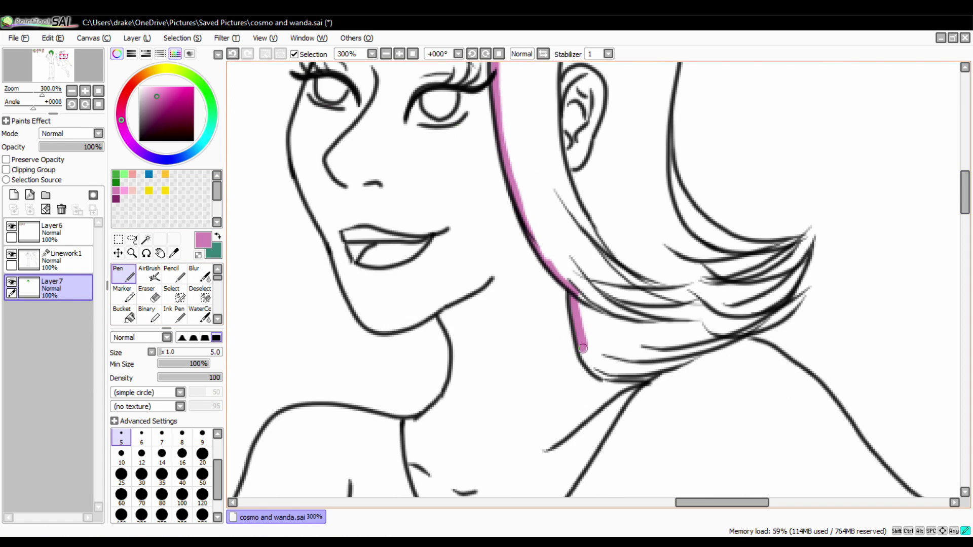
left_click_drag(790, 247, 698, 213)
scroll(659, 253, "up", 2)
left_click_drag(551, 168, 558, 261)
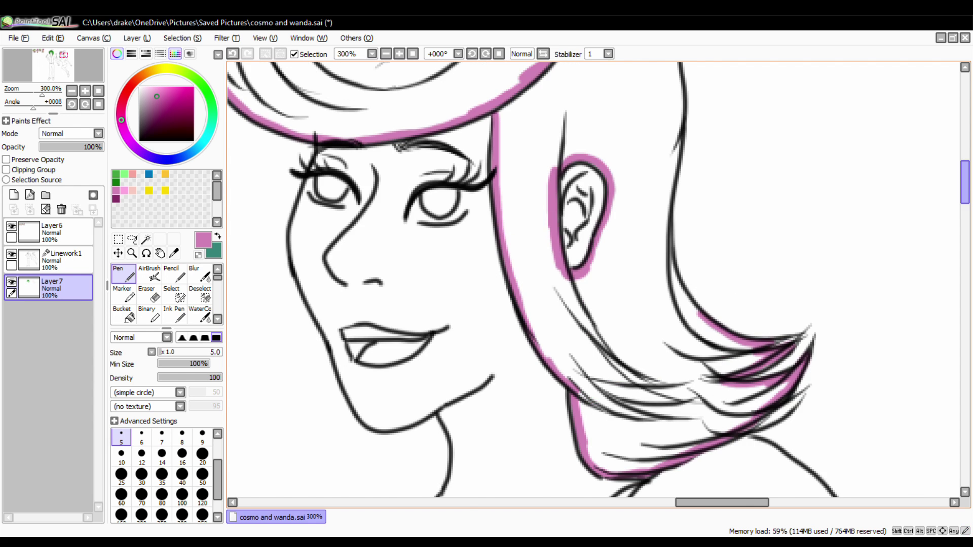
Fill the outlined areas of the woman's hair with the same pink using the Bucket
scroll(594, 280, "up", 2)
left_click(123, 314)
left_click(633, 152)
Draw dark purple strands over the woman's rolled front curl and swept-back top hair with the Pencil at size 2
left_click(175, 274)
scroll(784, 347, "down", 2)
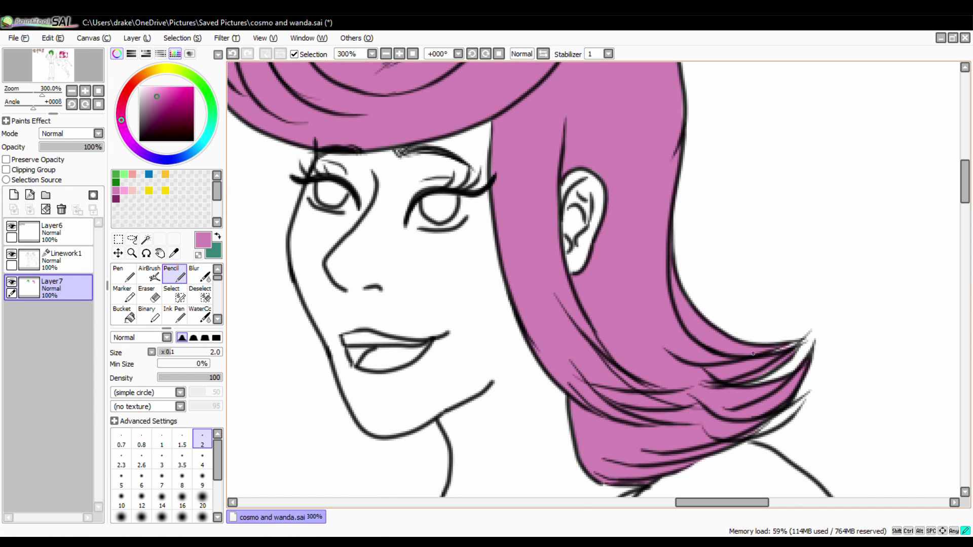
scroll(784, 348, "up", 3)
left_click(406, 180, "alt")
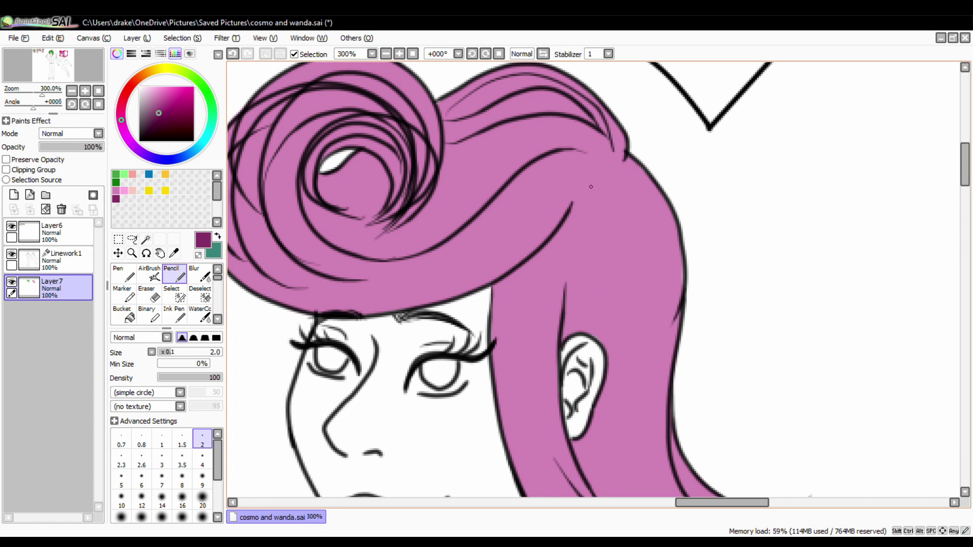
left_click_drag(579, 208, 443, 298)
scroll(615, 198, "up", 1)
left_click_drag(304, 304, 577, 198)
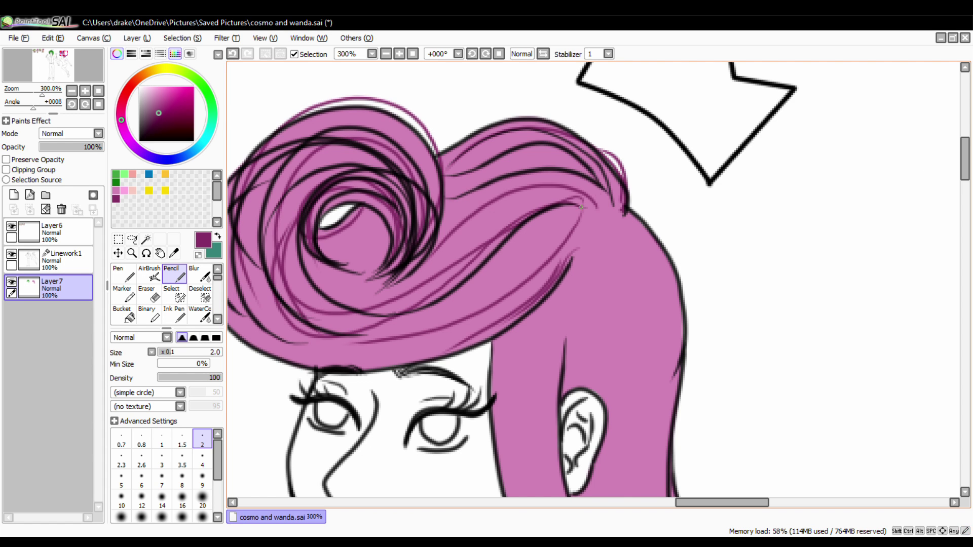
left_click_drag(446, 218, 618, 127)
left_click_drag(406, 289, 616, 162)
left_click_drag(380, 334, 608, 213)
mouse_move(586, 229)
left_mouse_down()
mouse_move(712, 229)
mouse_move(349, 355)
left_mouse_up()
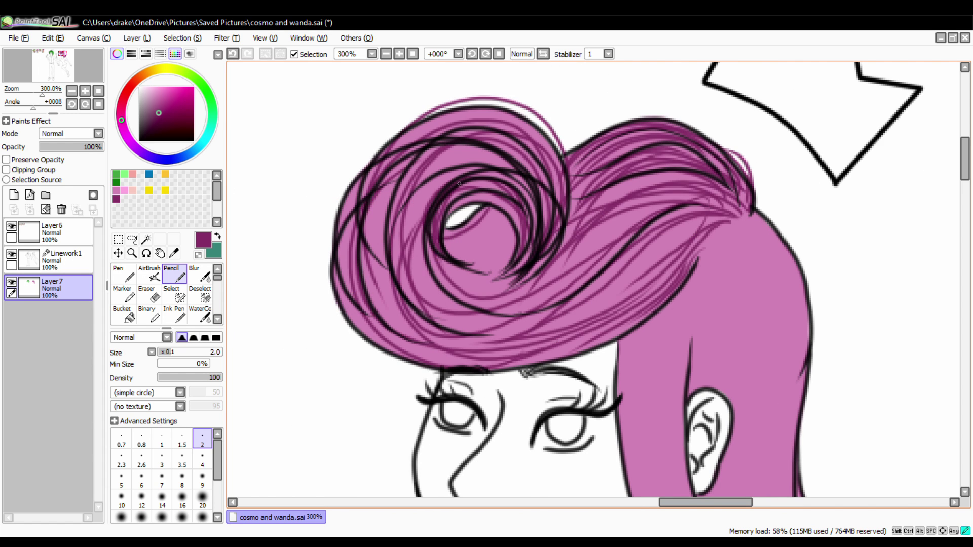
left_click_drag(516, 228, 431, 299)
left_click_drag(719, 212, 405, 284)
left_click_drag(557, 107, 344, 355)
left_click_drag(709, 218, 441, 345)
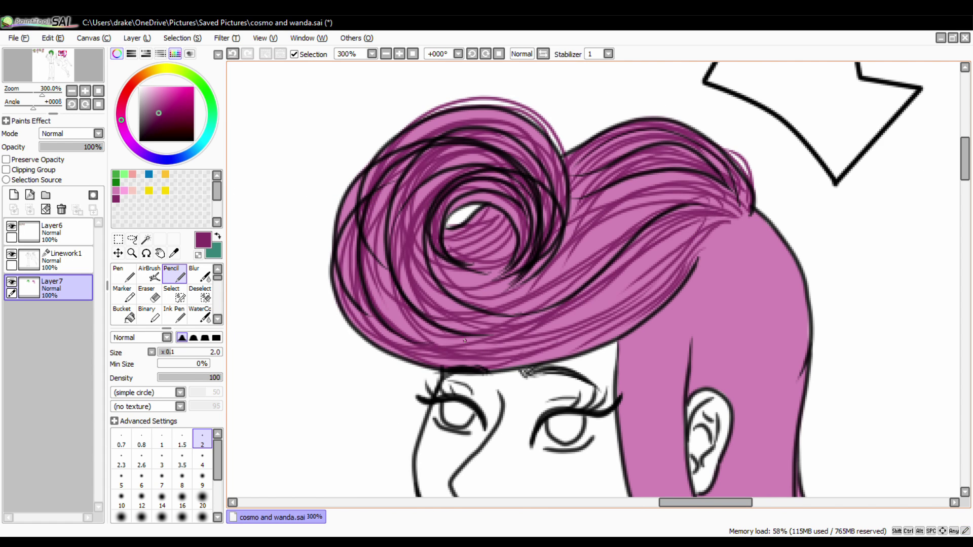
left_click_drag(506, 162, 330, 365)
left_click_drag(497, 97, 324, 355)
Draw long dark purple strands down the woman's side hair in front of and behind the ear
scroll(558, 253, "down", 5)
left_click_drag(621, 131, 659, 410)
left_click_drag(638, 112, 739, 436)
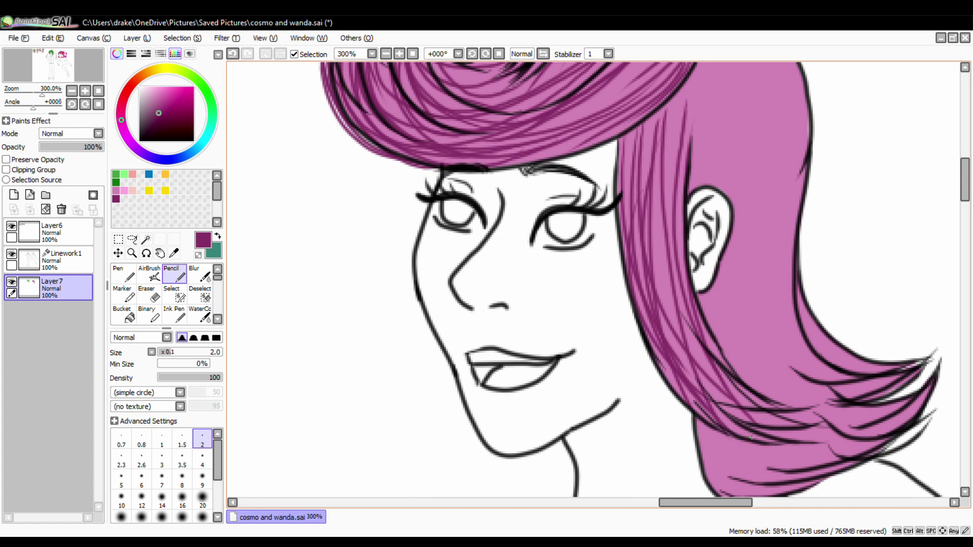
left_click_drag(654, 187, 749, 405)
key("ctrl+z")
left_click_drag(668, 132, 708, 352)
scroll(707, 351, "right", 3)
left_click_drag(620, 89, 684, 478)
left_click_drag(613, 107, 745, 441)
Add dark purple strands along the woman's flipped hair ends, erasing stray marks
scroll(658, 304, "down", 2)
mouse_move(575, 327)
left_mouse_down()
mouse_move(669, 423)
mouse_move(732, 408)
left_mouse_up()
mouse_move(590, 198)
left_mouse_down()
mouse_move(745, 365)
mouse_move(770, 344)
left_mouse_up()
key("e")
left_click_drag(654, 421, 752, 380)
key("e")
left_click_drag(673, 177, 793, 276)
left_click_drag(674, 165, 818, 261)
Draw dark purple strands from the crown down the back of the woman's hair
scroll(820, 260, "up", 4)
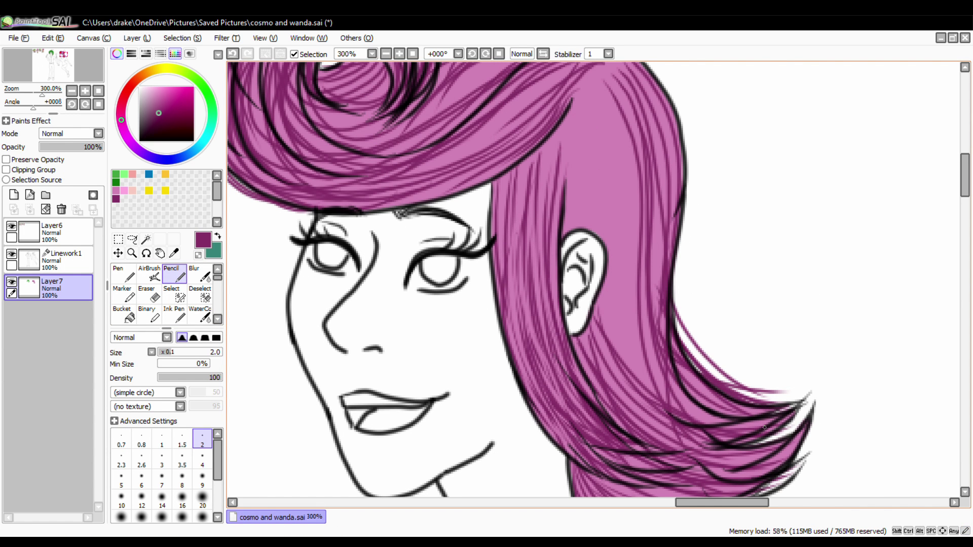
left_click_drag(653, 126, 608, 395)
left_click_drag(634, 81, 578, 228)
scroll(658, 253, "up", 2)
mouse_move(629, 147)
left_mouse_down()
mouse_move(687, 250)
mouse_move(678, 418)
left_mouse_up()
Paint a tuft of pink and dark purple hair under the woman's chin and erase the part beyond the neck line
scroll(679, 354, "down", 5)
mouse_move(431, 324)
left_mouse_down()
mouse_move(458, 405)
mouse_move(412, 353)
mouse_move(456, 401)
left_mouse_up()
left_click(558, 254, "alt")
left_click(454, 401, "alt")
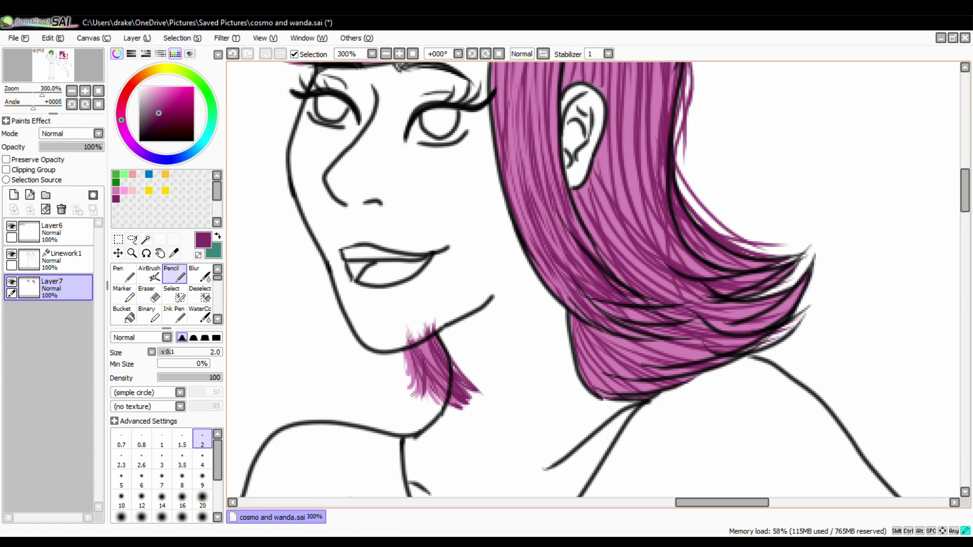
key("e")
left_click_drag(446, 365, 445, 423)
left_click_drag(415, 329, 440, 426)
Add light pink highlight strands to the woman's front curl and side hair with the Pen at size 1
scroll(557, 304, "up", 6)
left_click(123, 276)
left_click(132, 190)
left_click_drag(273, 152, 264, 324)
scroll(593, 283, "down", 3)
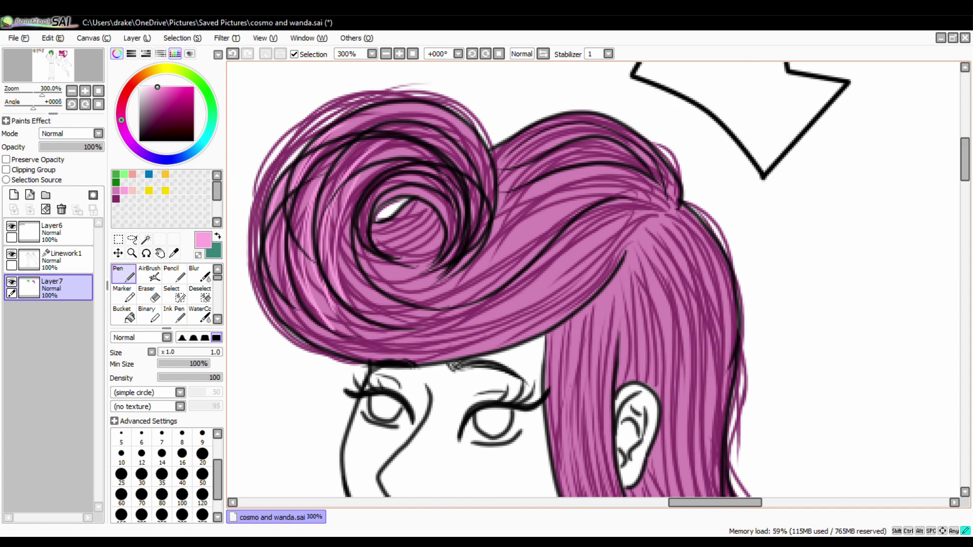
left_click_drag(334, 152, 324, 329)
scroll(593, 283, "down", 3)
left_click_drag(700, 142, 710, 355)
Fill both of the woman's irises with the base hair pink and preserve Layer7's opacity
scroll(593, 284, "up", 1)
left_click_drag(380, 276, 397, 292)
left_click_drag(522, 299, 533, 323)
key("b")
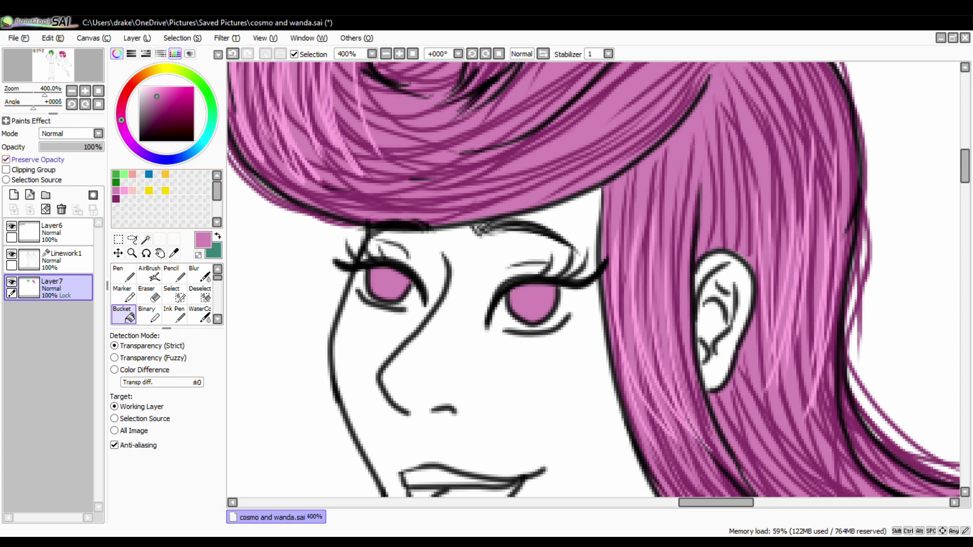
Layer deeper purple shadow strands over the woman's front curl and top hair with the Pencil at size 2
scroll(592, 284, "up", 3)
key("n")
left_click_drag(735, 213, 608, 309)
left_click_drag(709, 223, 537, 345)
left_click_drag(750, 162, 464, 271)
left_click_drag(522, 88, 238, 349)
left_click_drag(445, 147, 284, 375)
left_click_drag(537, 304, 284, 395)
left_click_drag(770, 86, 416, 385)
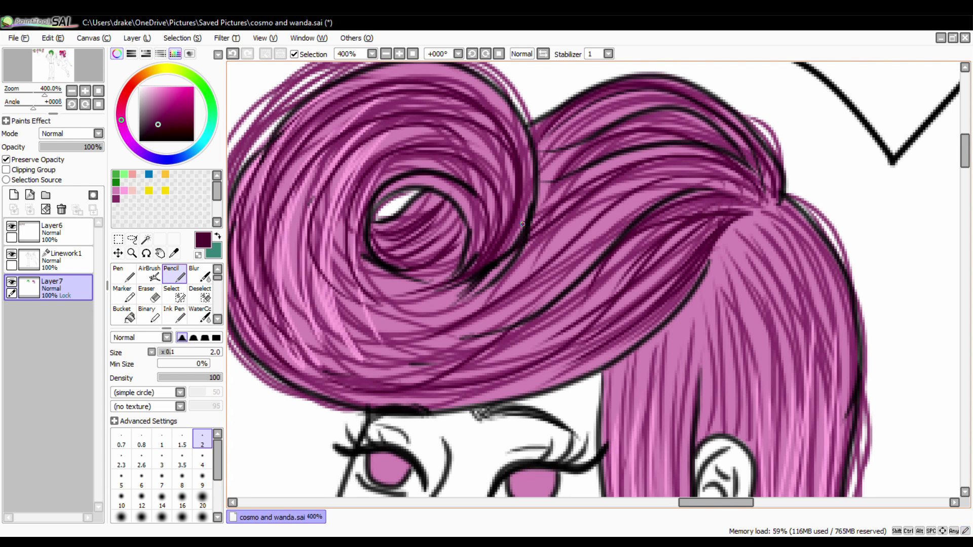
Layer deeper purple shadow strands over the woman's side hair, flipped ends and neck tuft
scroll(768, 144, "down", 2)
left_click_drag(768, 147, 810, 476)
left_click_drag(638, 293, 615, 466)
left_click_drag(704, 203, 663, 471)
left_click_drag(760, 152, 724, 355)
scroll(658, 278, "down", 5)
scroll(659, 279, "right", 3)
left_click_drag(623, 162, 456, 451)
mouse_move(583, 203)
left_mouse_down()
mouse_move(775, 268)
mouse_move(476, 421)
left_mouse_up()
left_click_drag(537, 111, 749, 264)
left_click_drag(507, 92, 729, 304)
scroll(658, 279, "left", 3)
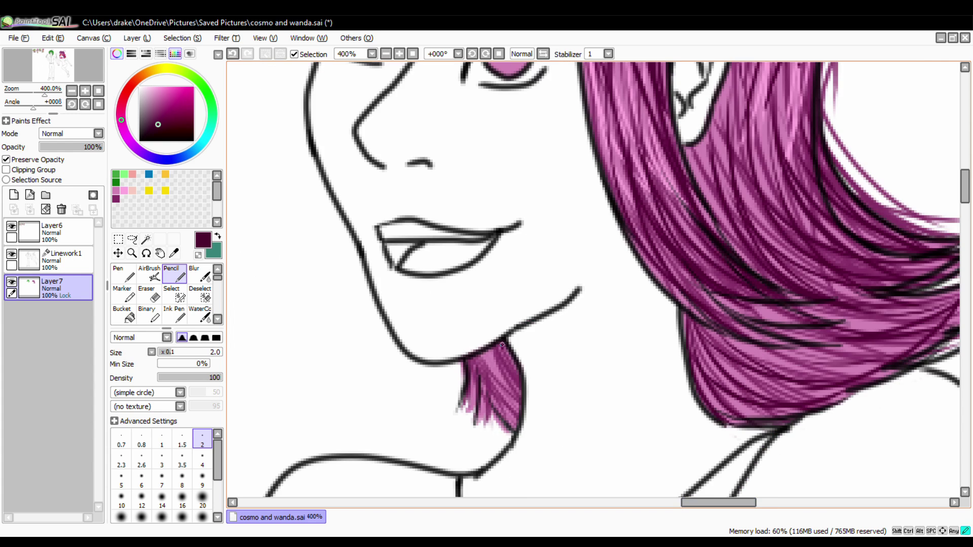
left_click_drag(512, 352, 471, 425)
Shade the woman's irises dark purple above and light pink below, and blend the tones with the Blur tool
scroll(658, 279, "up", 2)
scroll(507, 253, "up", 2)
left_click_drag(347, 243, 382, 248)
left_click_drag(486, 261, 532, 271)
left_click_drag(350, 258, 357, 254)
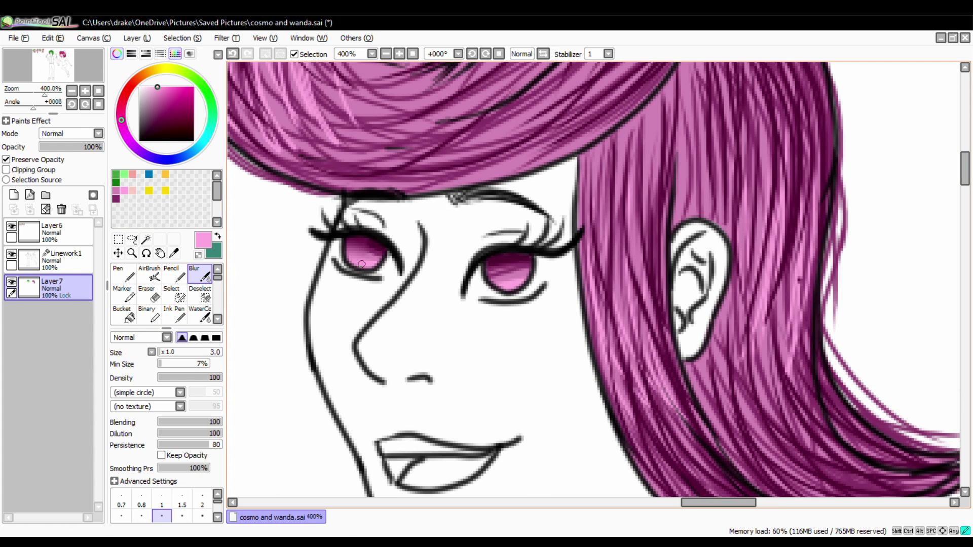
key("b")
Finish the woman's eyes with black pupils, fine lower lashes and small white highlights
left_click(494, 296, "alt")
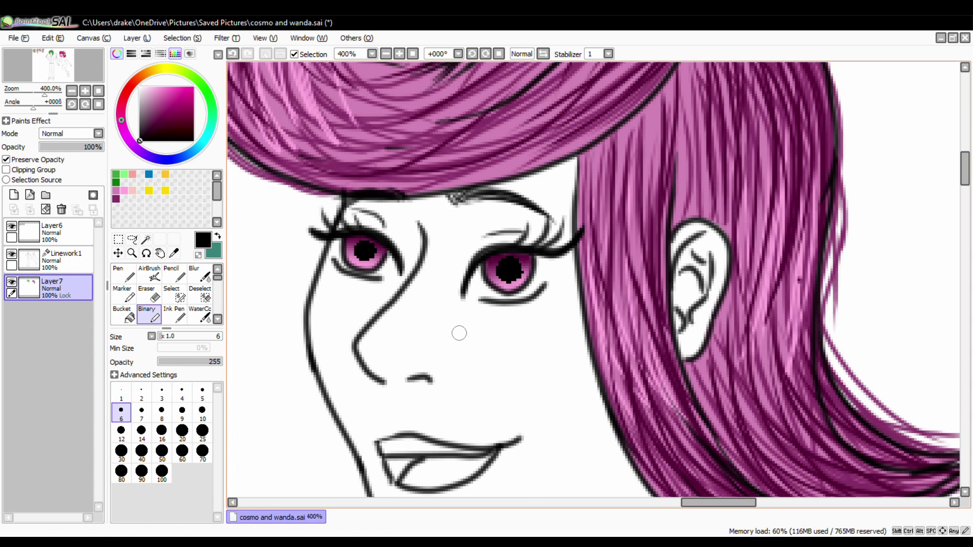
key("Up")
key("e")
key("Down")
left_click(521, 261)
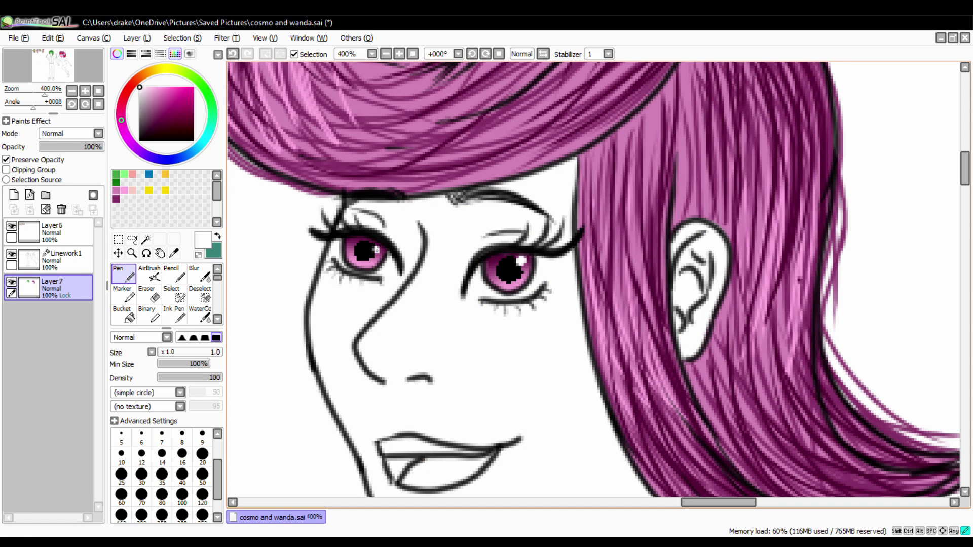
Create a new layer above Layer7 and choose the salmon pink swatch for the skin
scroll(257, 380, "down", 8)
left_click(13, 195)
left_click(131, 174)
scroll(501, 284, "up", 4)
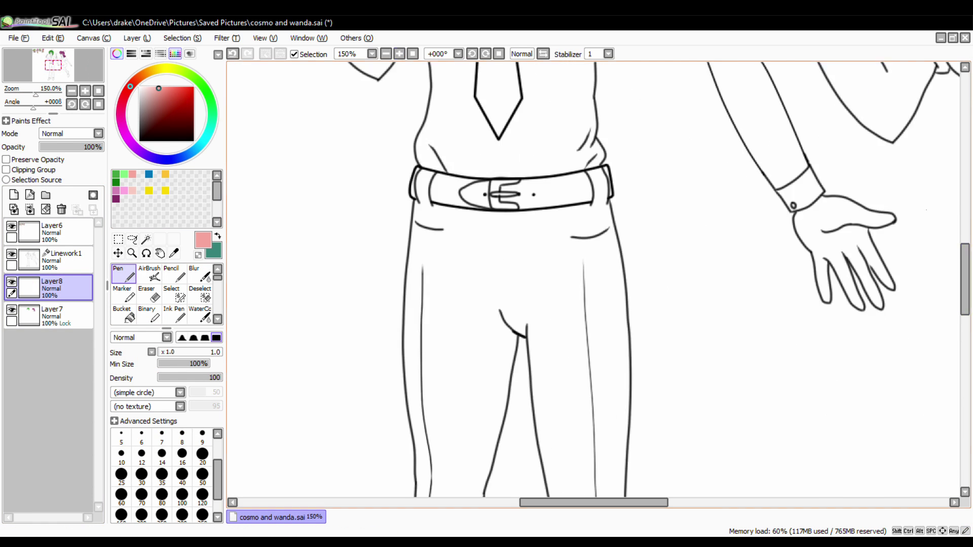
Outline and fill the man's face, ear and neck in salmon pink, with the skin layer moved beneath Layer7
scroll(651, 93, "up", 5)
scroll(595, 276, "up", 1)
left_click(202, 436)
mouse_move(387, 138)
left_mouse_down()
mouse_move(513, 253)
mouse_move(511, 353)
left_mouse_up()
mouse_move(386, 139)
left_mouse_down()
mouse_move(376, 218)
mouse_move(445, 332)
mouse_move(445, 371)
left_mouse_up()
left_click(122, 435)
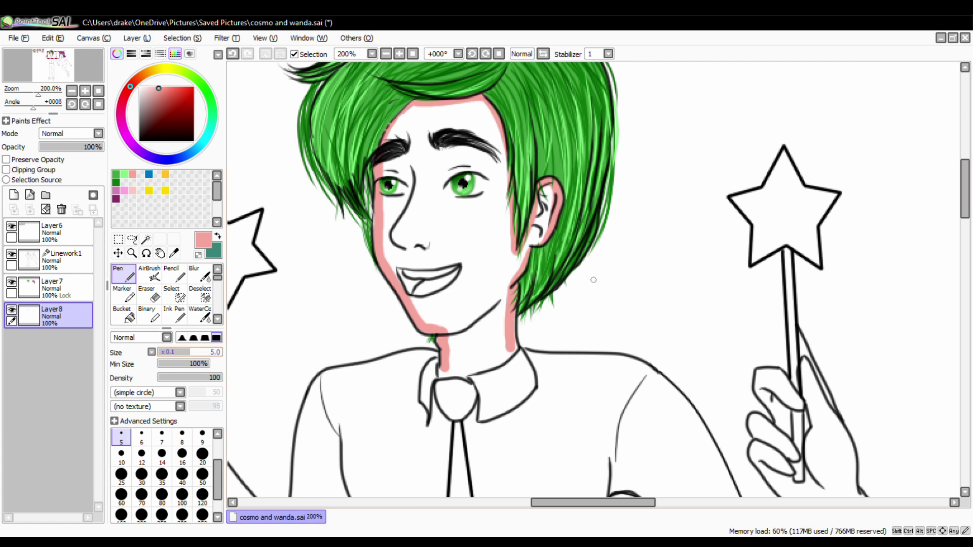
left_click(446, 283)
Outline the man's wand-holding hand at size 2.5 and fill it with salmon pink
scroll(348, 331, "left", 5)
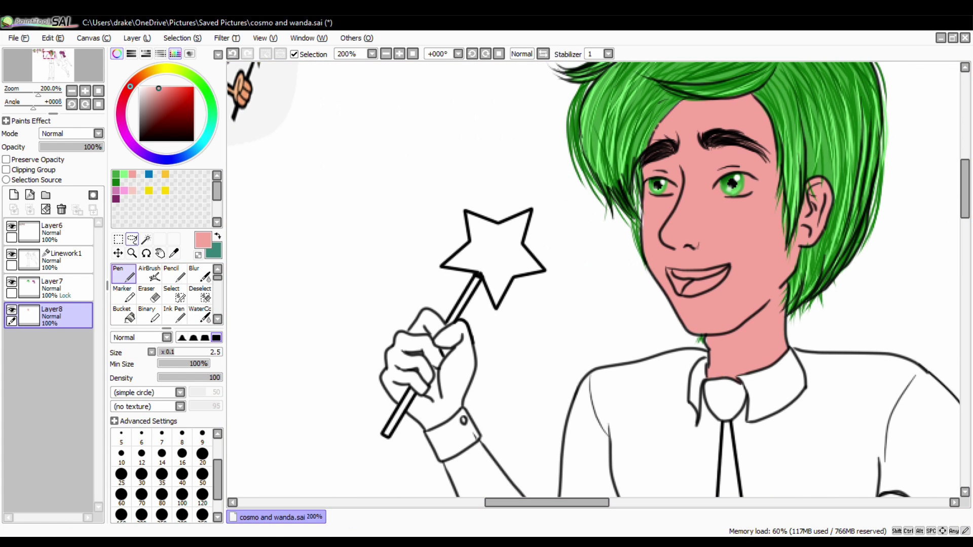
left_click(420, 364)
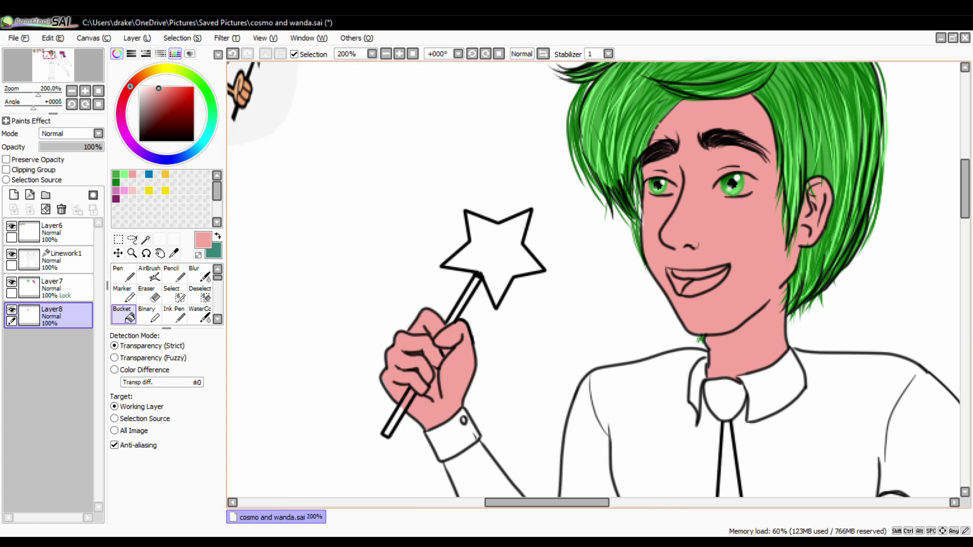
Adjust the index finger's stroke on the man's open hand in the Linework1 layer
scroll(593, 283, "down", 5)
scroll(592, 284, "right", 5)
left_click(66, 259)
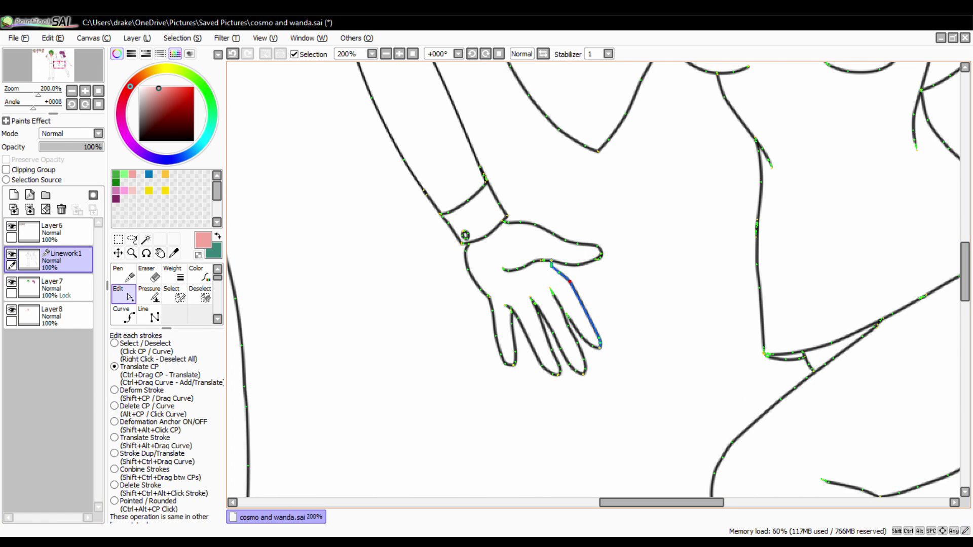
Outline and fill the man's open hand with salmon pink on Layer8
left_click(50, 314)
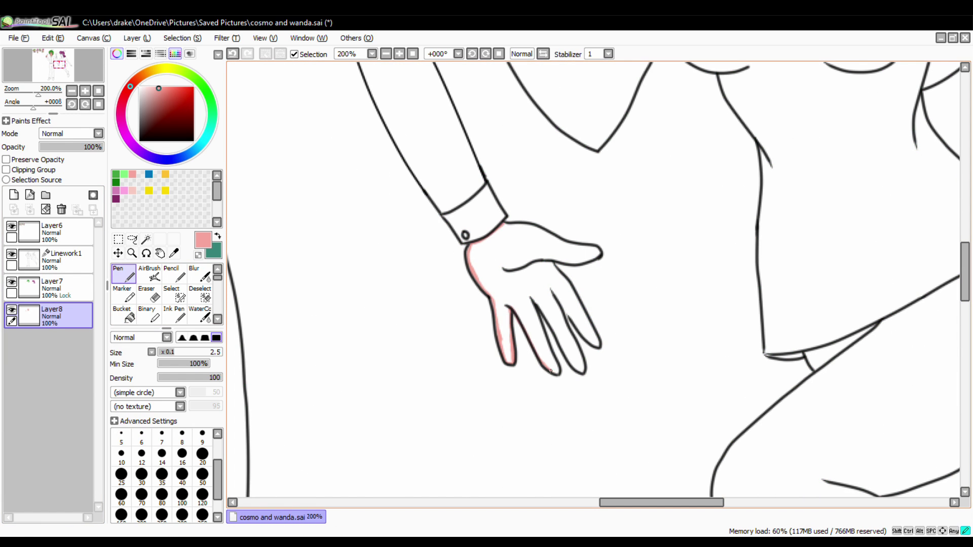
key("e")
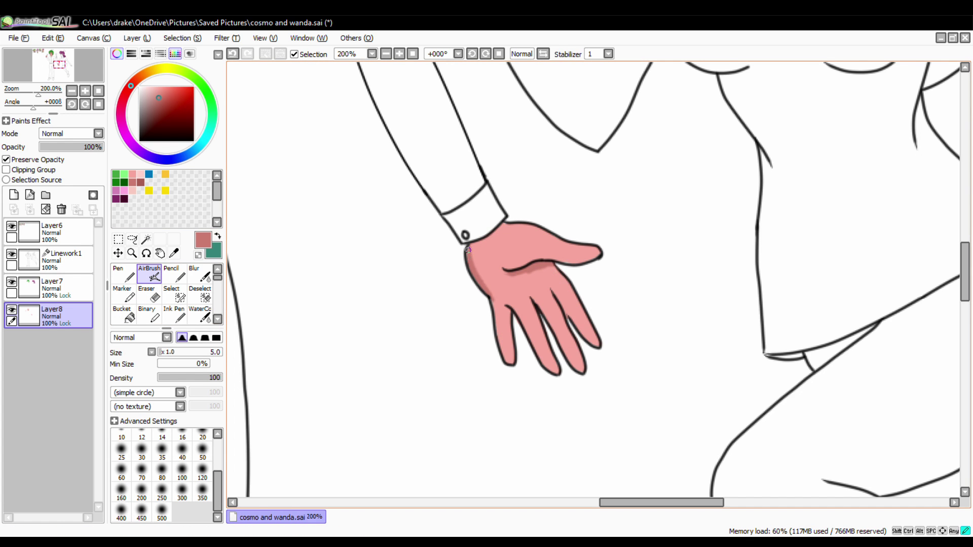
Shade the open hand with two darker skin tones using the AirBrush at size 5, add pale highlights and blend them
left_click_drag(505, 306, 578, 324)
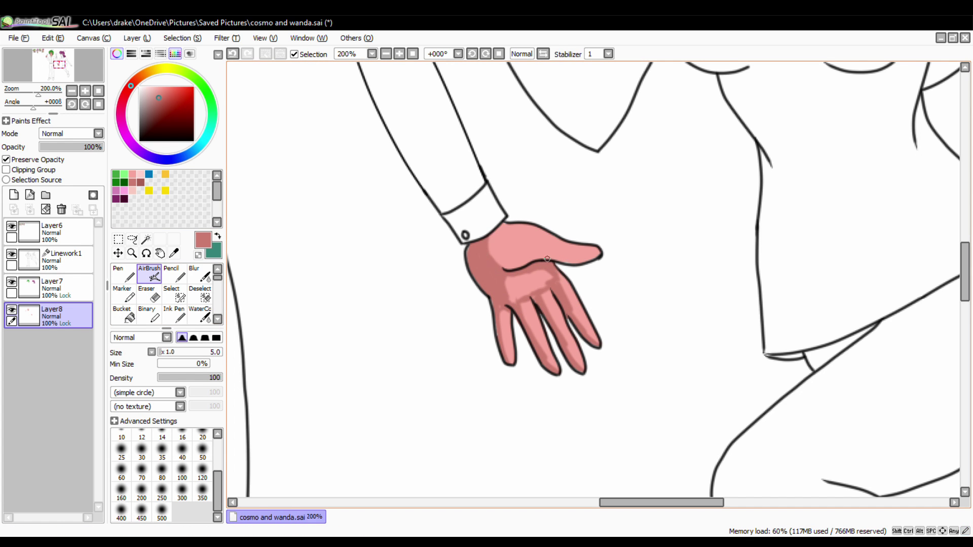
left_click_drag(548, 267, 543, 367)
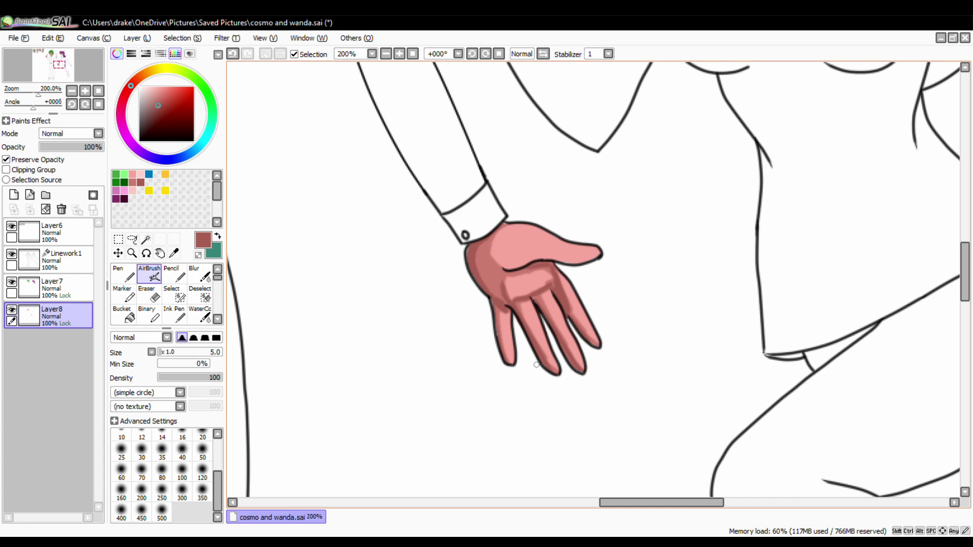
mouse_move(525, 289)
left_mouse_down()
mouse_move(572, 304)
mouse_move(558, 354)
left_mouse_up()
key("b")
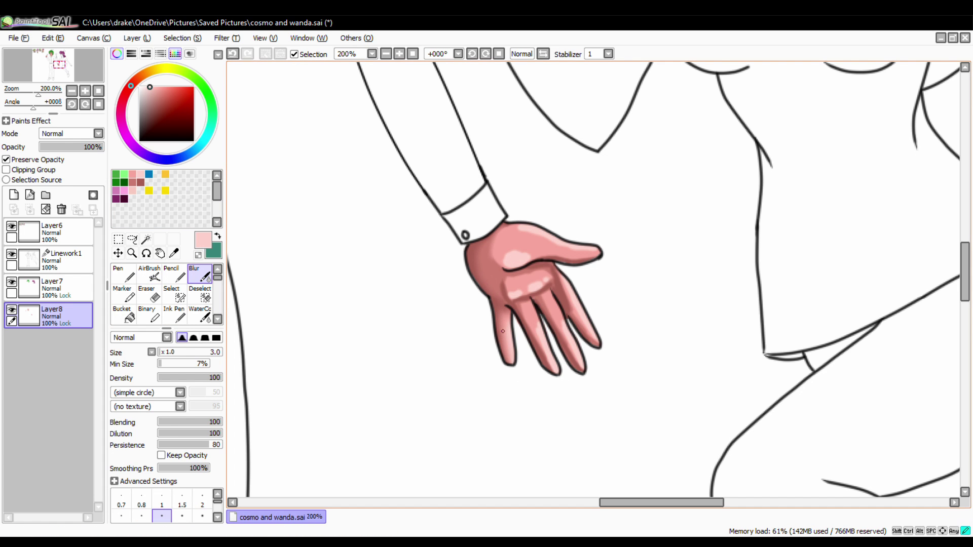
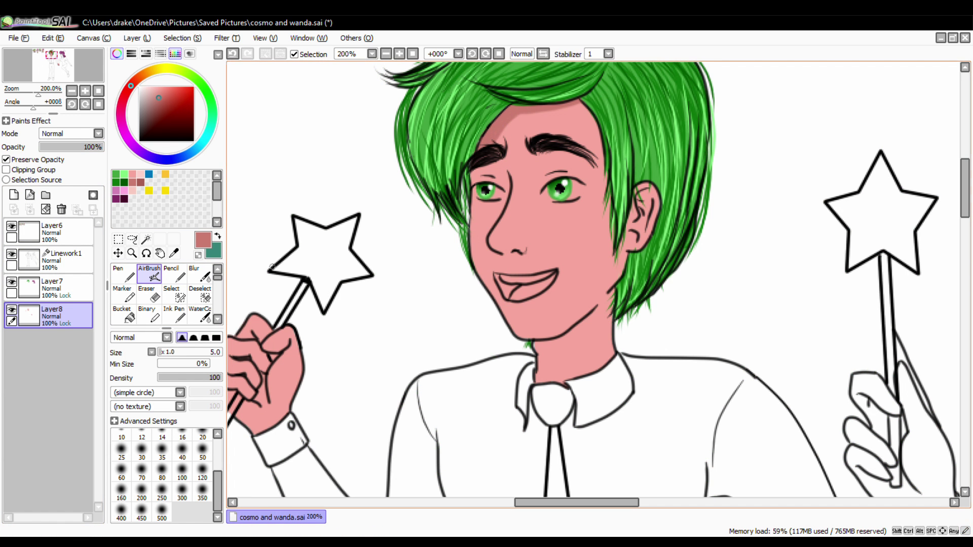
Shade the man's face, neck and ear with two darker skin tones using the AirBrush at size 20
left_click(202, 436)
mouse_move(476, 167)
left_mouse_down()
mouse_move(501, 283)
mouse_move(608, 304)
left_mouse_up()
left_click_drag(537, 375, 608, 325)
mouse_move(537, 183)
left_mouse_down()
mouse_move(608, 251)
mouse_move(649, 172)
left_mouse_up()
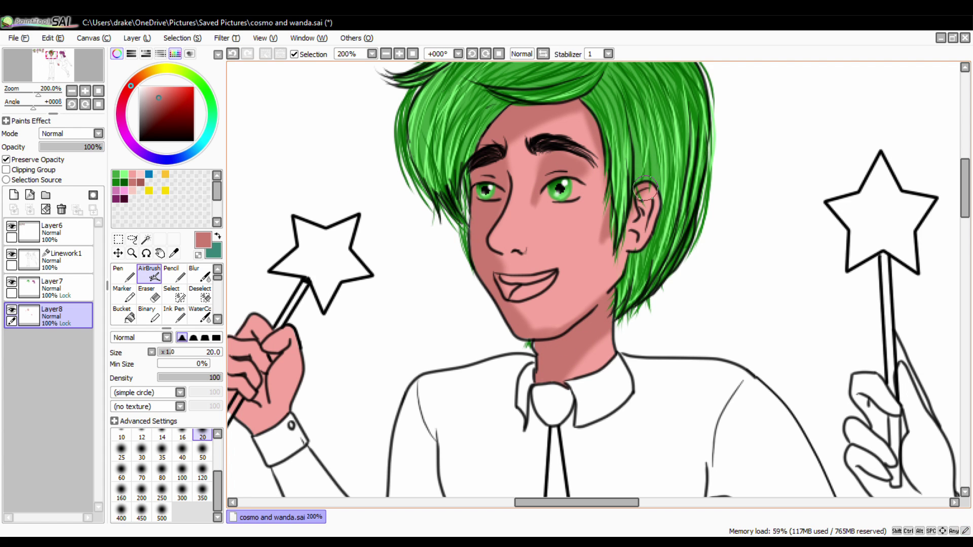
mouse_move(452, 328)
left_mouse_down()
mouse_move(476, 218)
mouse_move(517, 241)
left_mouse_up()
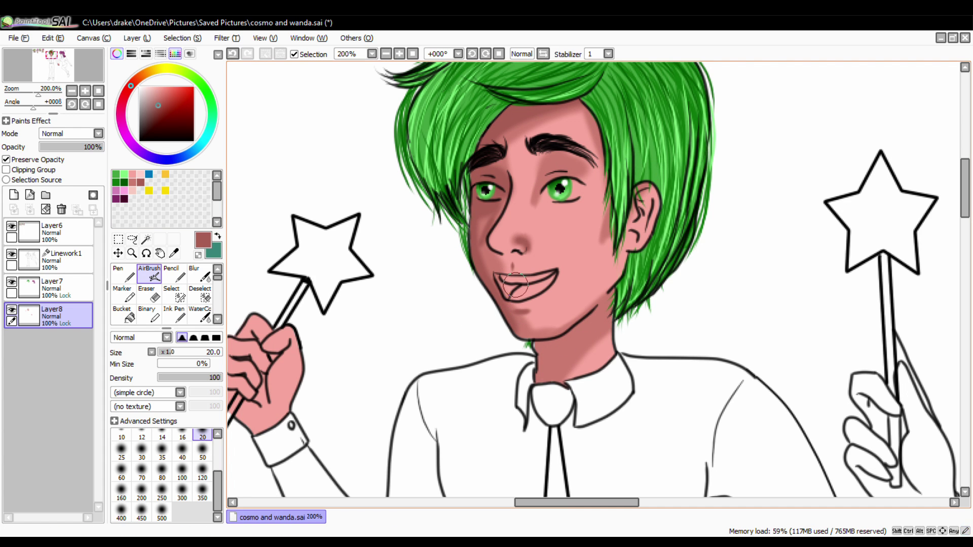
Add pale pink highlights to the man's cheek, nose and jaw with the AirBrush at size 17 and blend them with Blur at size 8
key("[")
key("[")
key("[")
key("[")
key("[")
key("[")
key("[")
key("[")
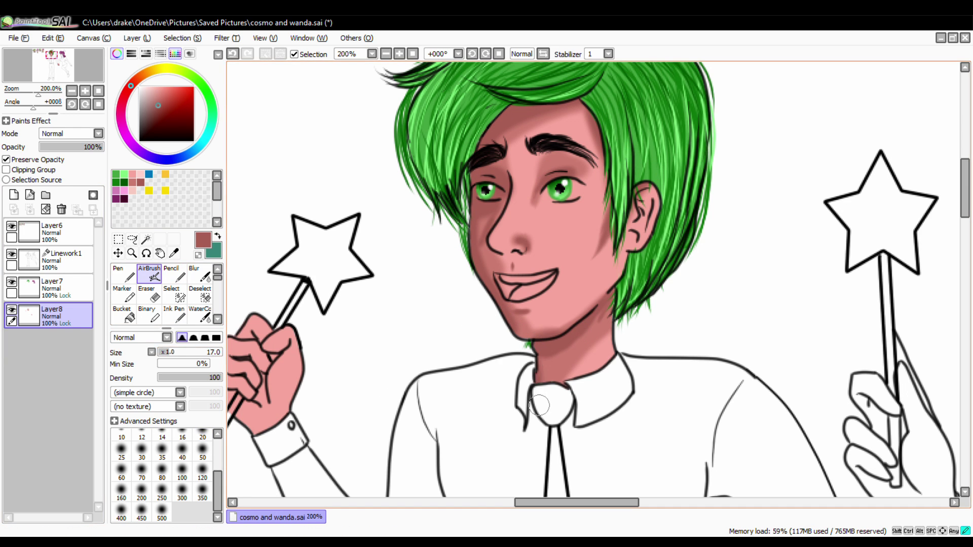
left_click_drag(559, 208, 573, 223)
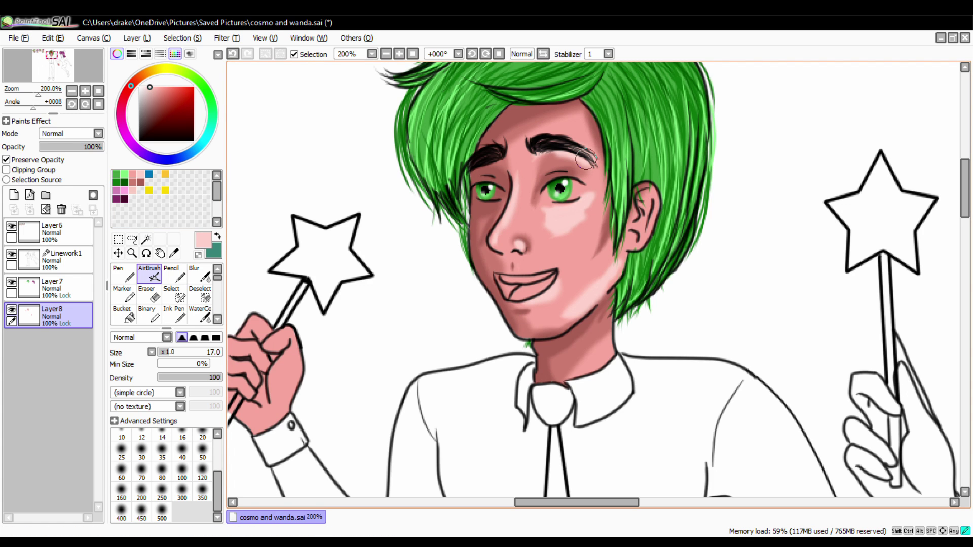
key("b")
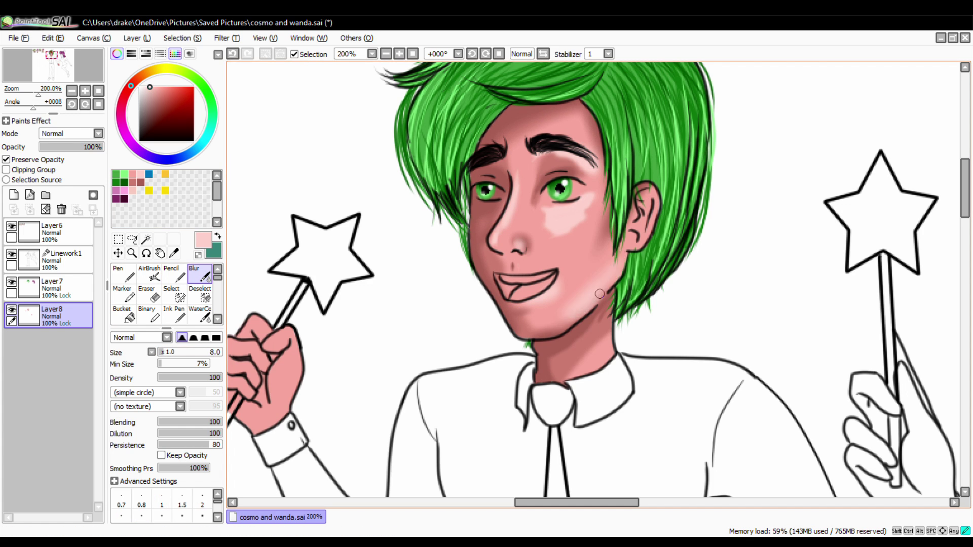
left_click(601, 258, "alt")
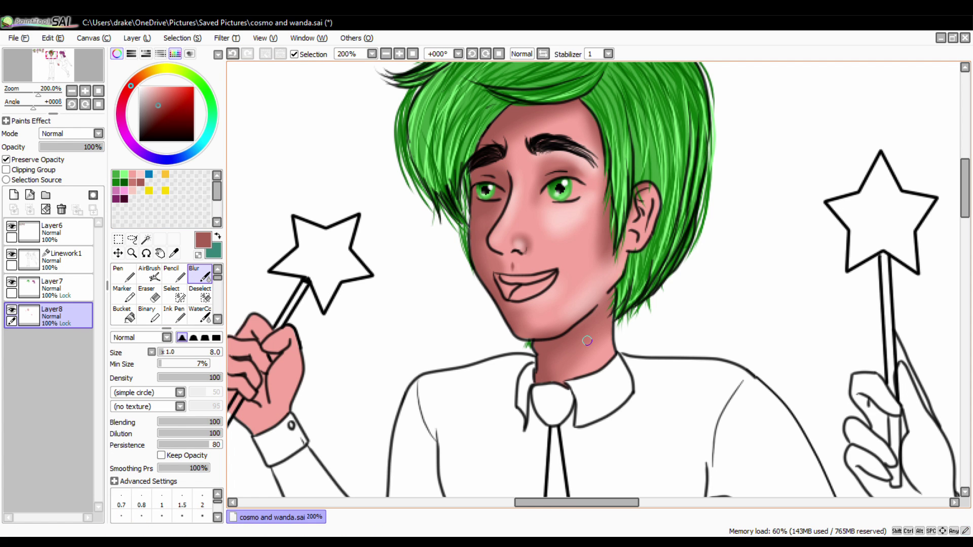
Paint thin orange-yellow rim light along the man's face, nose, ear and neck edges with the AirBrush at size 1 and blend it
key("v")
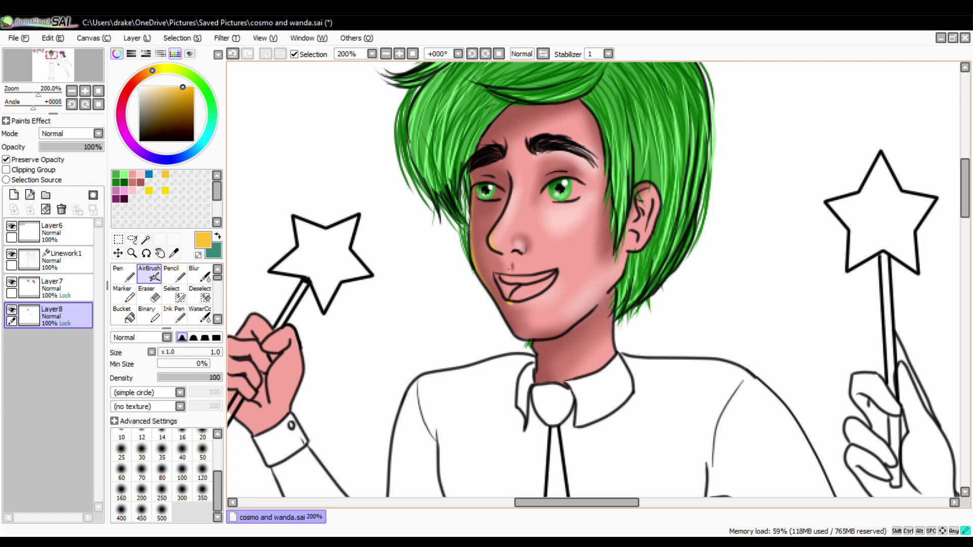
key("b")
left_click(494, 240, "alt")
key("v")
key("b")
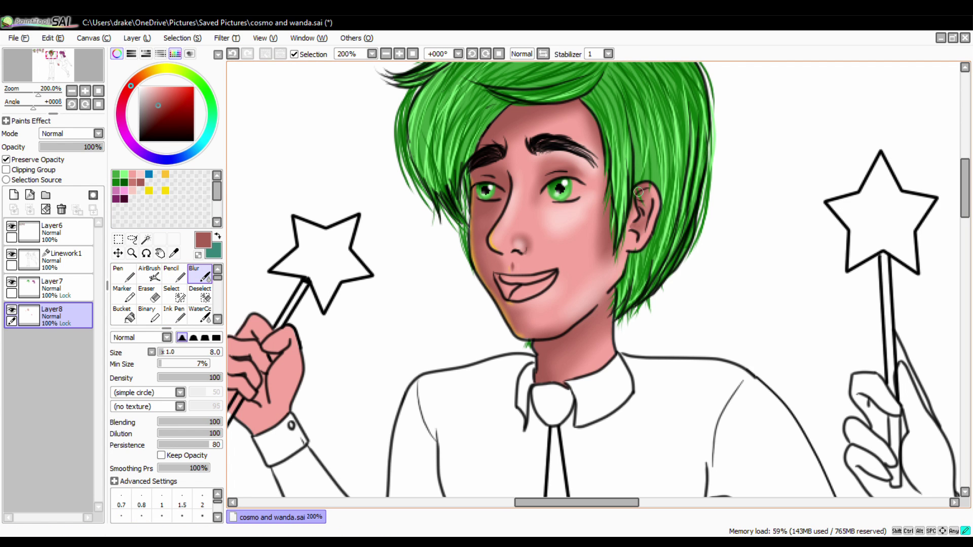
key("v")
key("b")
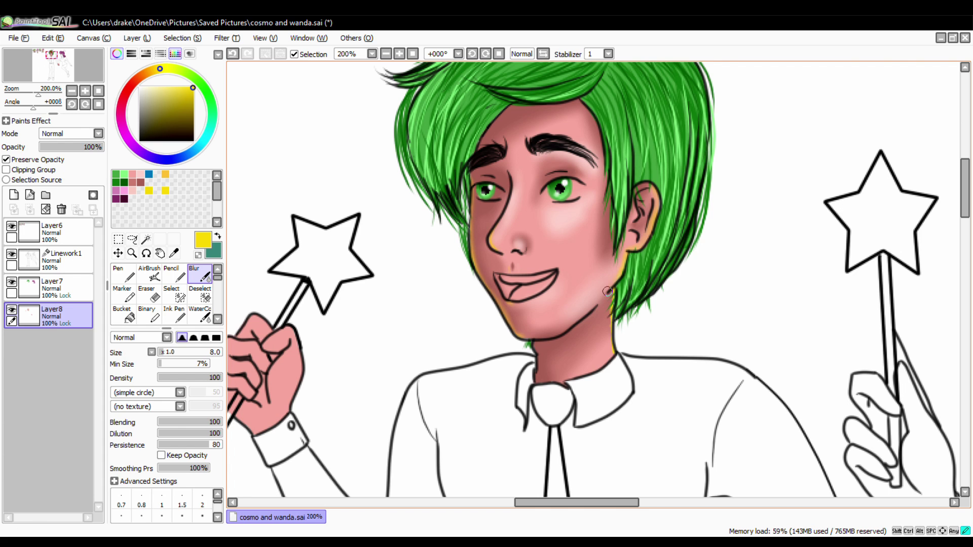
Add an orange highlight to the man's neck below the chin and soften it with Blur at size 10
mouse_move(610, 281)
left_mouse_down()
mouse_move(631, 21)
mouse_move(787, 180)
left_mouse_up()
left_click(172, 276)
left_click(148, 294)
key("b")
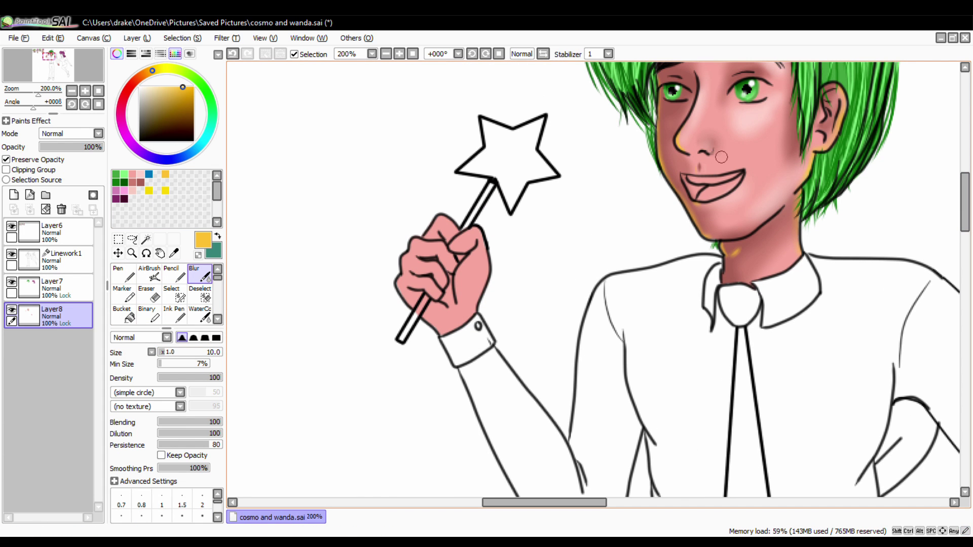
Shade the man's wand-holding hand with two darker skin tones using the AirBrush at size 5
key("e")
left_click(836, 216, "alt")
key("v")
mouse_move(400, 281)
left_mouse_down()
mouse_move(430, 324)
mouse_move(461, 260)
left_mouse_up()
key("bracketleft")
key("bracketleft")
key("bracketleft")
key("bracketleft")
key("bracketleft")
key("bracketleft")
left_click(424, 299, "alt")
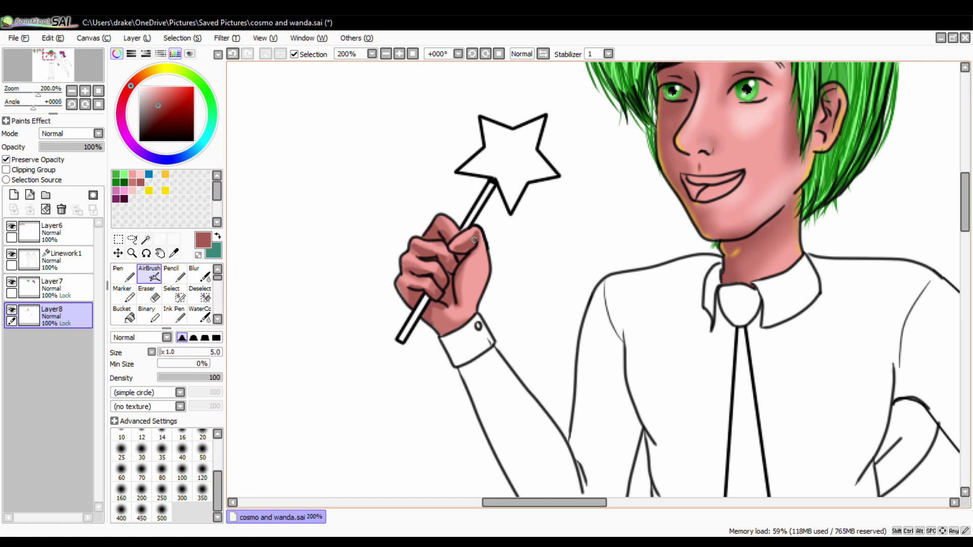
Add pale pink highlights to the wand-holding hand's fingers and blend the shading with Blur at size 10
left_click(456, 247, "alt")
left_click_drag(485, 309, 459, 238)
key("b")
left_click_drag(484, 310, 461, 236)
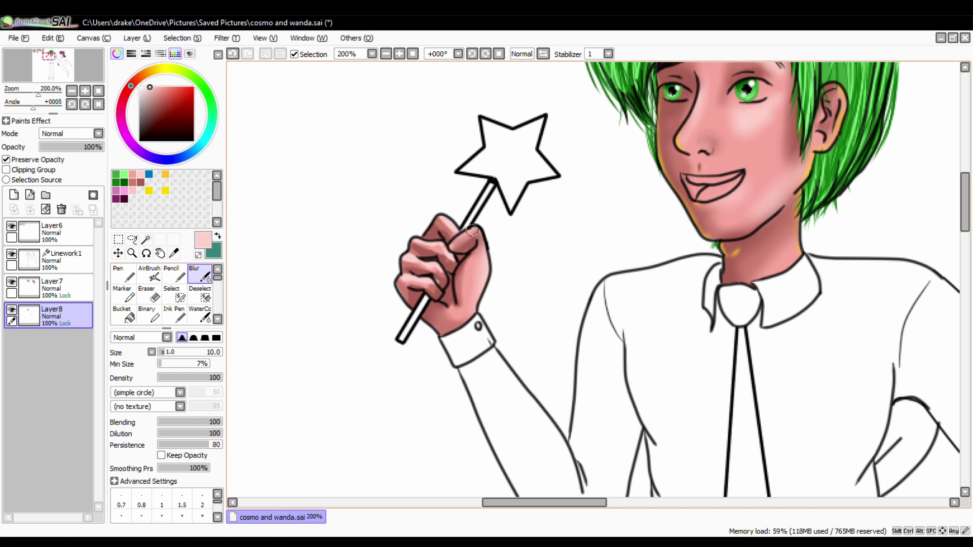
Paint orange rim light on the upper edges of the wand-holding hand with the AirBrush at size 5 and blend it at size 4
right_click(115, 324)
key("Escape")
left_click(165, 174)
left_click(149, 273)
left_click_drag(446, 219, 473, 228)
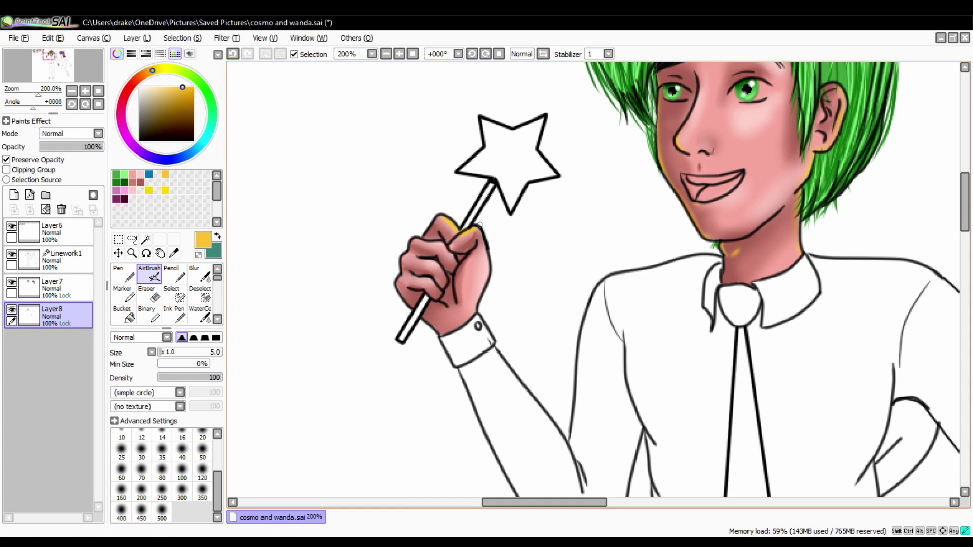
left_click(200, 275)
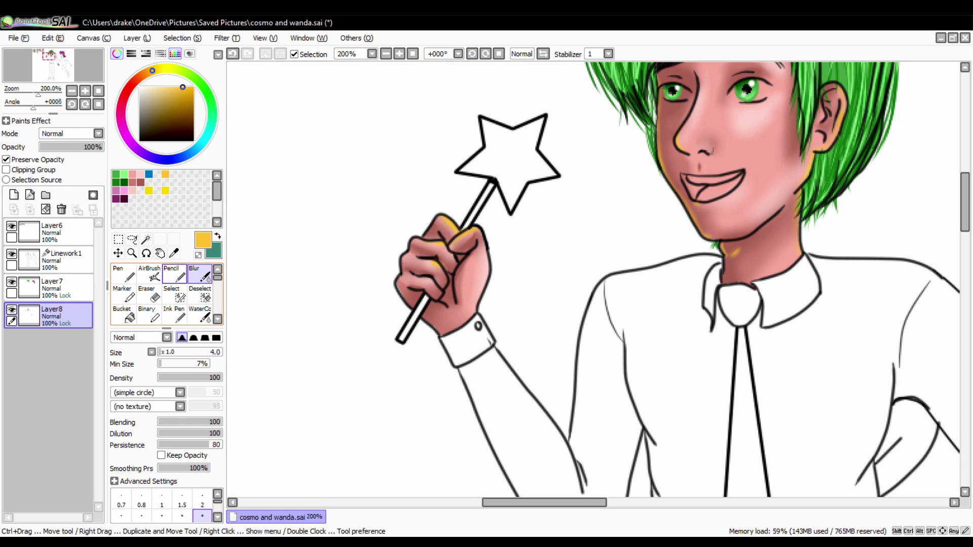
left_click(149, 274)
left_click(200, 274)
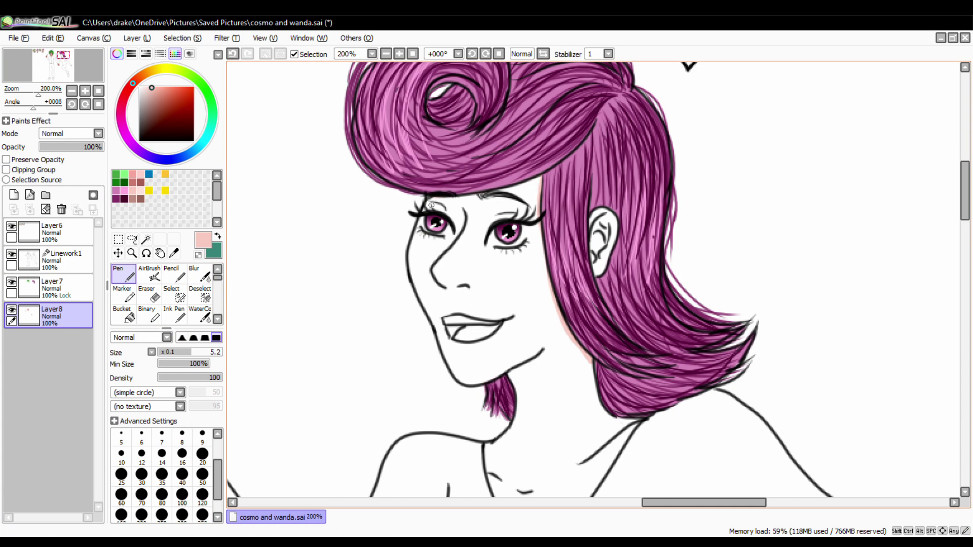
Outline the woman's face, neck and neckline with the Pen at size 5.2 and fill them with pale pink on Layer8
left_click_drag(455, 376, 520, 416)
scroll(943, 225, "down", 3)
left_click_drag(553, 374, 631, 256)
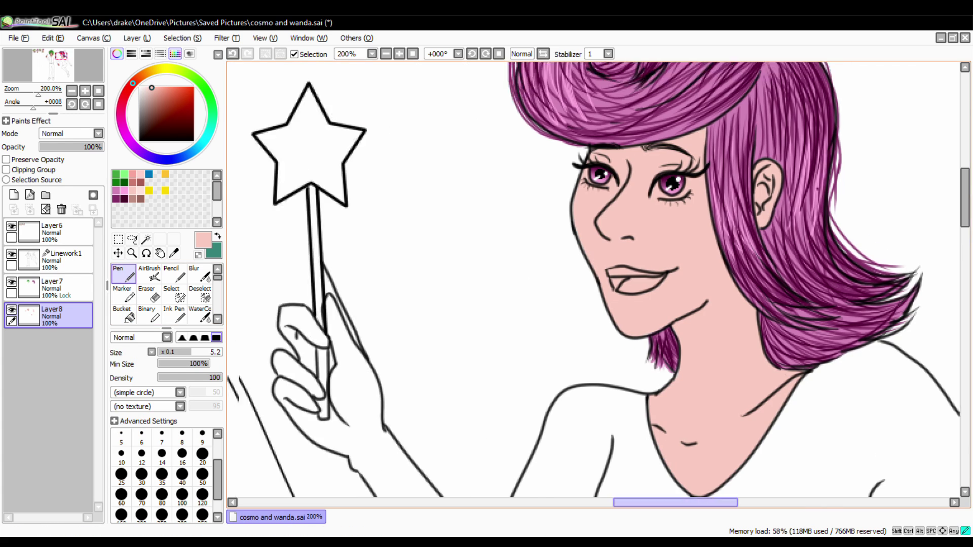
Outline and fill the woman's raised arm and hand with pale pink, and erase the colour spilling onto the wand
scroll(533, 332, "down", 4)
left_click_drag(518, 363, 533, 331)
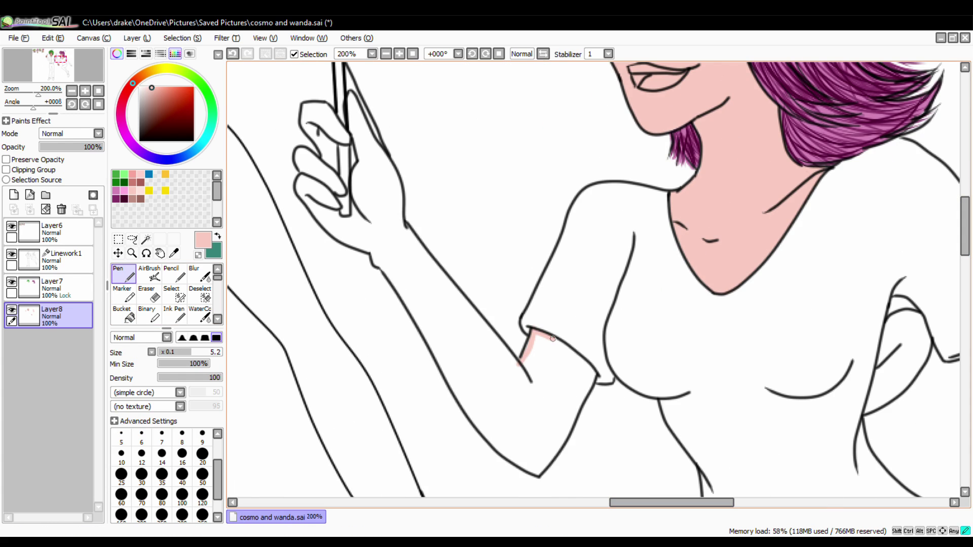
mouse_move(314, 212)
left_mouse_down()
mouse_move(456, 403)
mouse_move(585, 397)
mouse_move(593, 378)
left_mouse_up()
left_click_drag(406, 228, 529, 383)
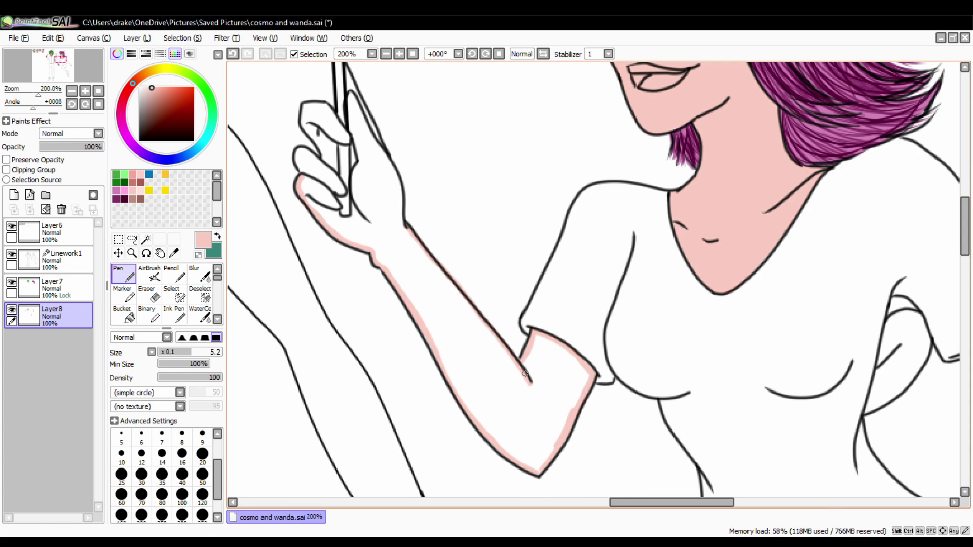
key("e")
key("n")
left_click_drag(325, 167, 303, 123)
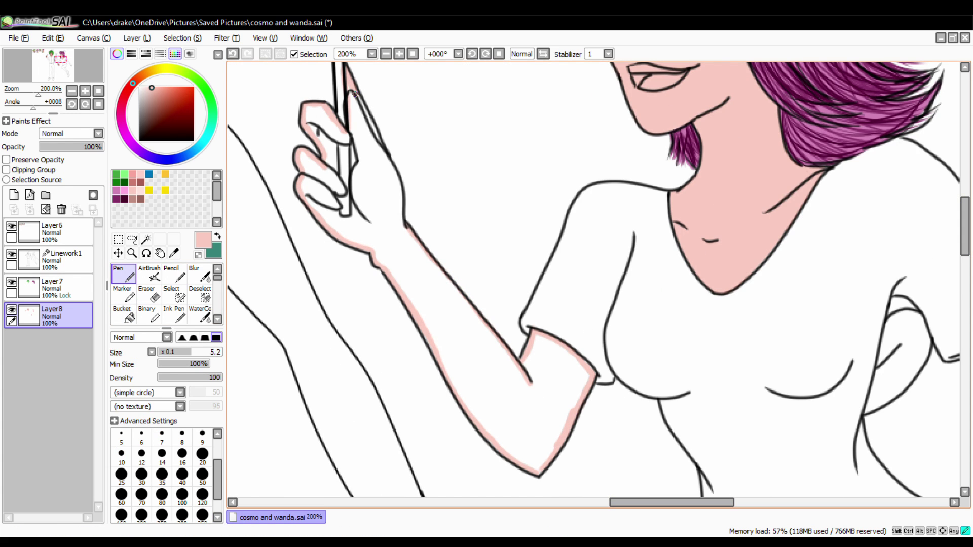
key("g")
left_click(390, 178)
key("e")
left_click_drag(343, 161, 344, 181)
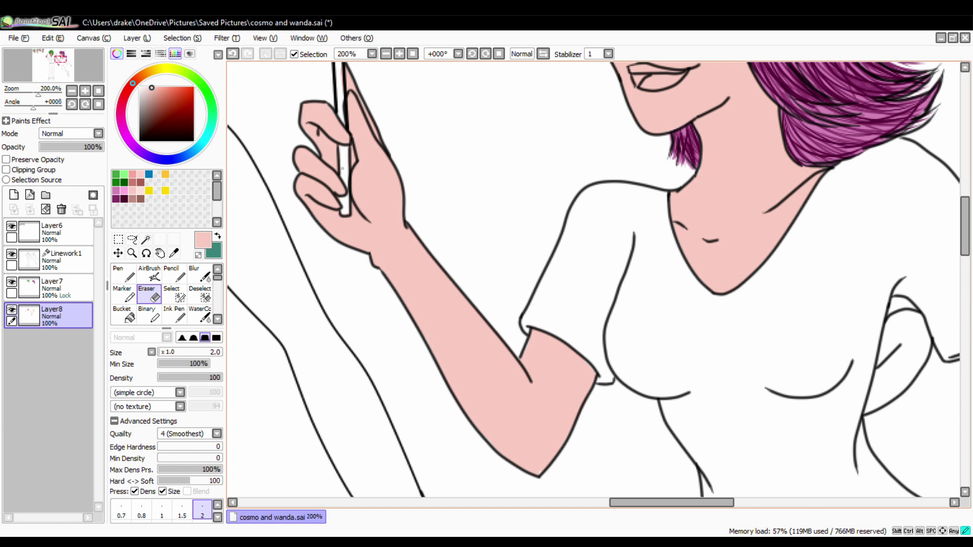
Outline and fill the woman's lowered arm and hand with pale pink on Layer8 and preserve the layer's opacity
left_click_drag(861, 405, 359, 157)
key("n")
mouse_move(527, 73)
left_mouse_down()
mouse_move(474, 120)
mouse_move(706, 355)
mouse_move(778, 445)
left_mouse_up()
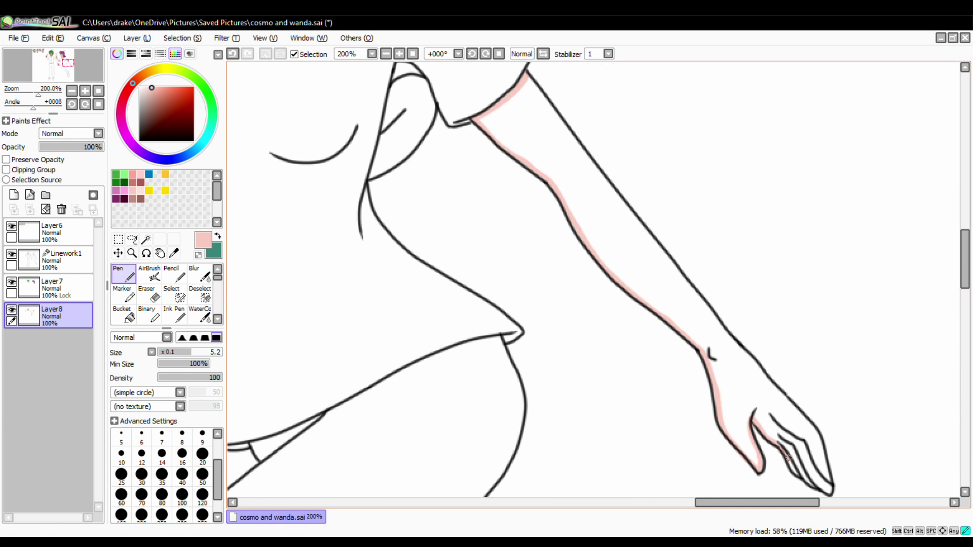
left_click_drag(780, 393, 528, 76)
key("e")
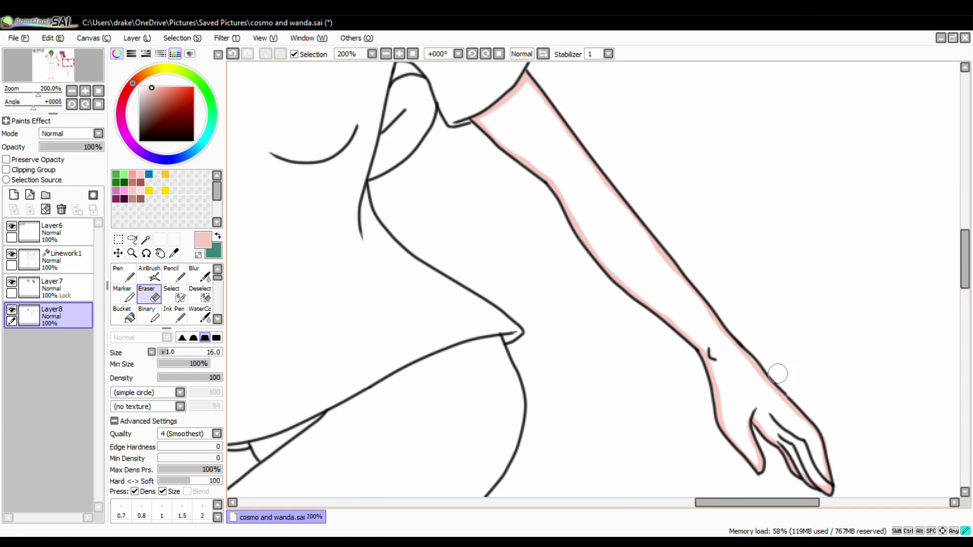
key("g")
left_click(659, 284)
left_click(6, 159)
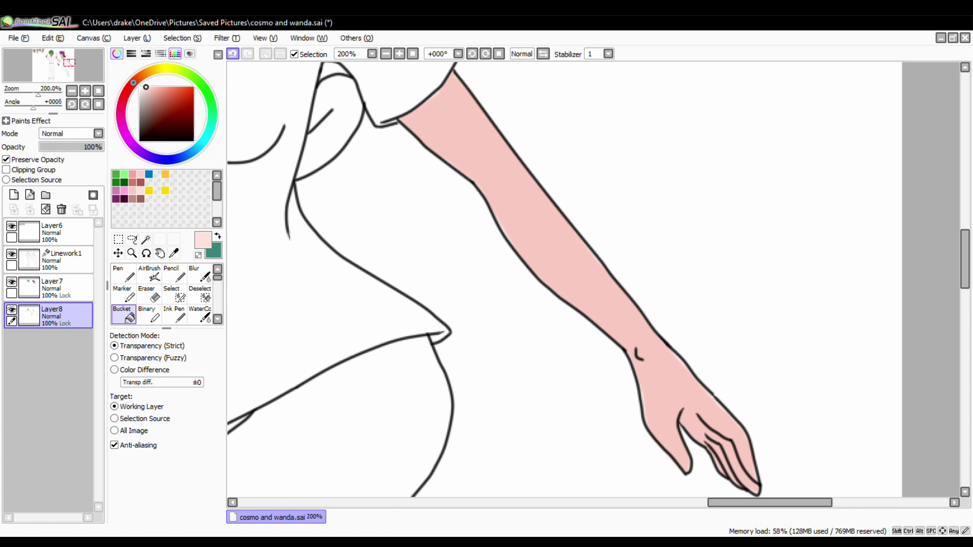
Paint lighter pink highlights and dusky pink shadows along the woman's lowered arm and hand
key("ctrl+z")
key("a")
mouse_move(452, 76)
left_mouse_down()
mouse_move(720, 400)
mouse_move(755, 479)
left_mouse_up()
left_click(140, 183)
mouse_move(446, 76)
left_mouse_down()
mouse_move(467, 183)
mouse_move(700, 483)
left_mouse_up()
key("n")
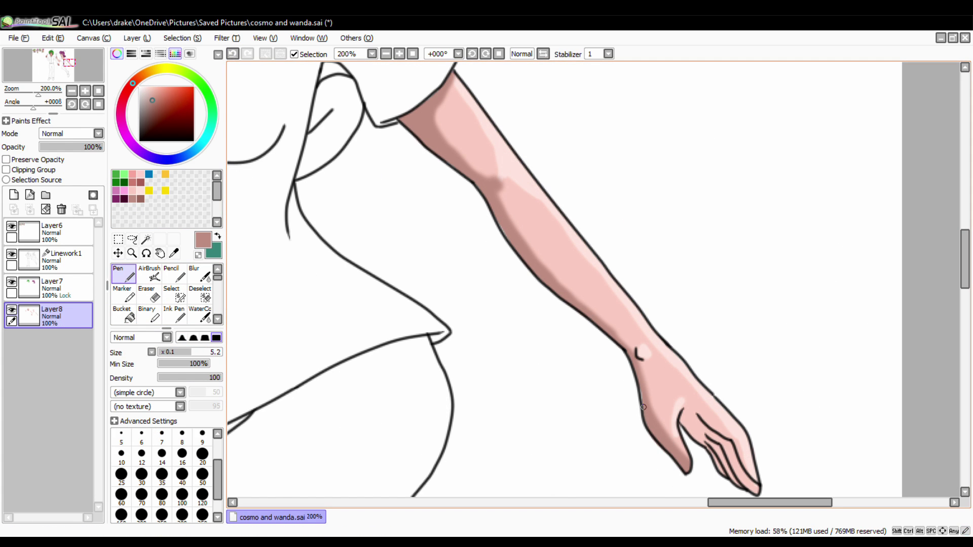
Deepen the shadows on the lowered arm, elbow and fingers with a darker brown using the AirBrush at size 9
key("a")
scroll(529, 166, "down", 3)
mouse_move(699, 304)
left_mouse_down()
mouse_move(593, 279)
mouse_move(693, 298)
left_mouse_up()
scroll(562, 279, "up", 3)
left_click(504, 180, "alt")
mouse_move(406, 73)
left_mouse_down()
mouse_move(526, 263)
mouse_move(752, 488)
left_mouse_up()
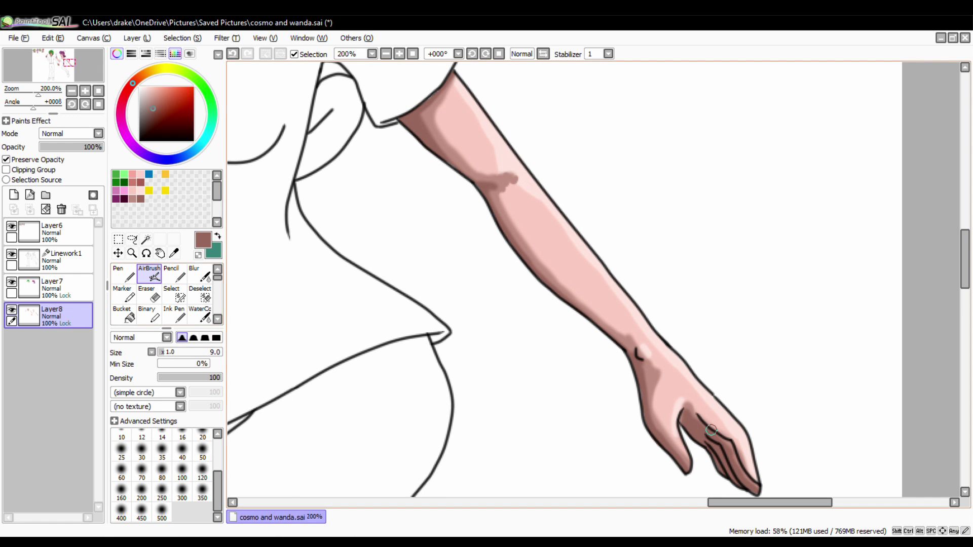
Blend the lowered arm's and hand's shading with Blur at size 8 and add a pale highlight at the elbow
key("b")
left_click_drag(497, 180, 556, 271)
key("a")
left_click(502, 182, "alt")
key("b")
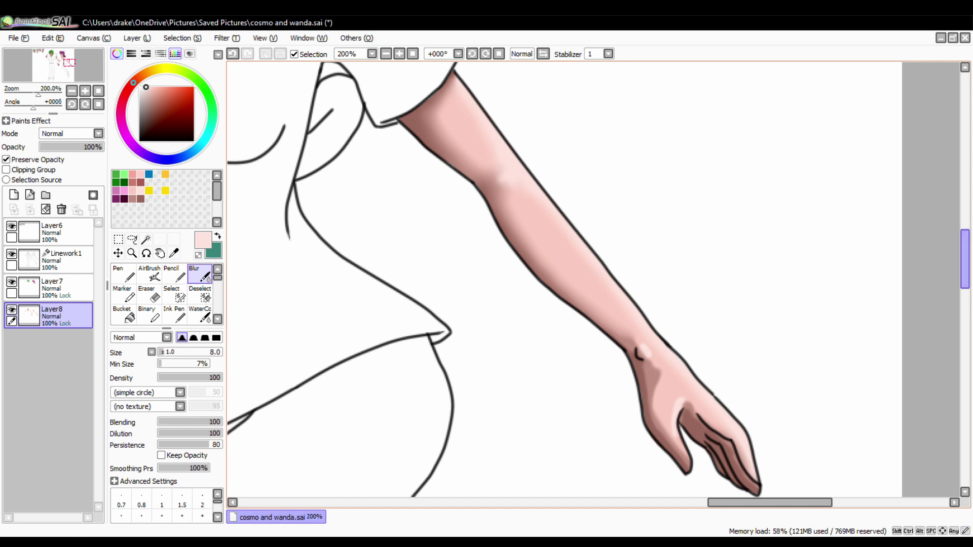
scroll(857, 292, "down", 4)
key("n")
key("b")
key("a")
key("b")
scroll(749, 286, "up", 10)
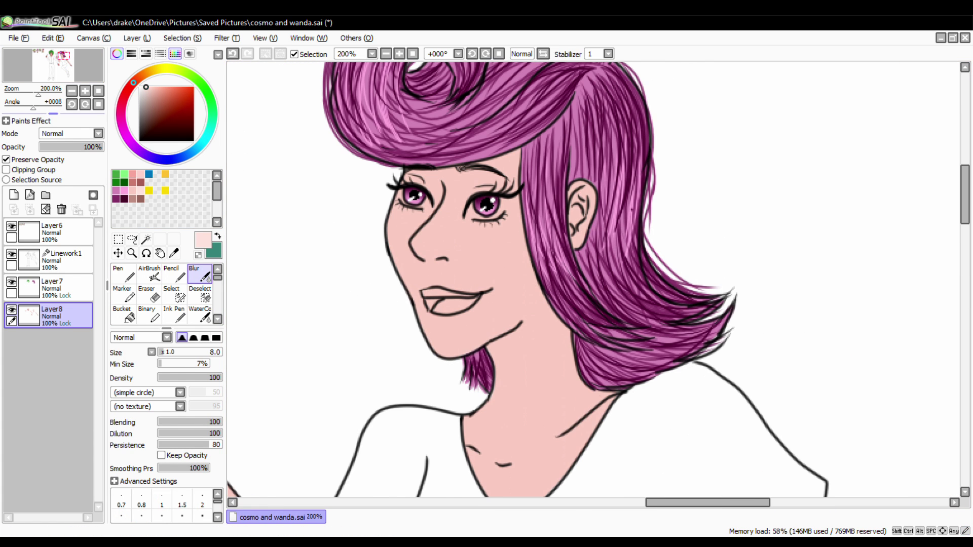
Shade the woman's face, neck and collarbones with a dusky pink tone using the AirBrush
key("a")
left_click(467, 171, "alt")
mouse_move(467, 171)
left_mouse_down()
mouse_move(405, 293)
mouse_move(482, 355)
mouse_move(507, 436)
mouse_move(608, 392)
left_mouse_up()
scroll(843, 340, "down", 3)
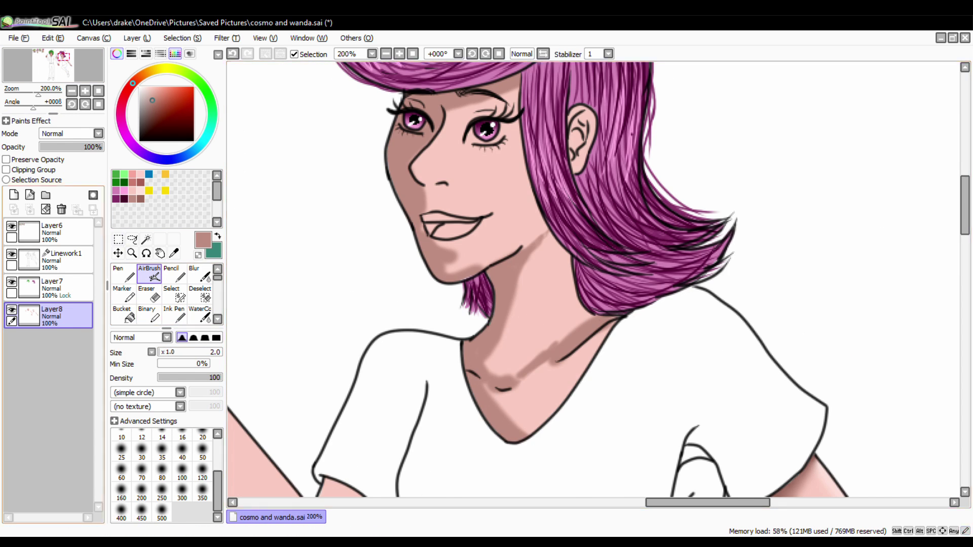
Deepen the shadows on the woman's face, ear, neck and collarbones with dark brown using the AirBrush at size 14
left_click_drag(465, 120, 448, 158)
left_click(391, 277, "alt")
left_click_drag(400, 137, 547, 233)
left_click_drag(476, 284, 583, 344)
left_click_drag(525, 126, 573, 152)
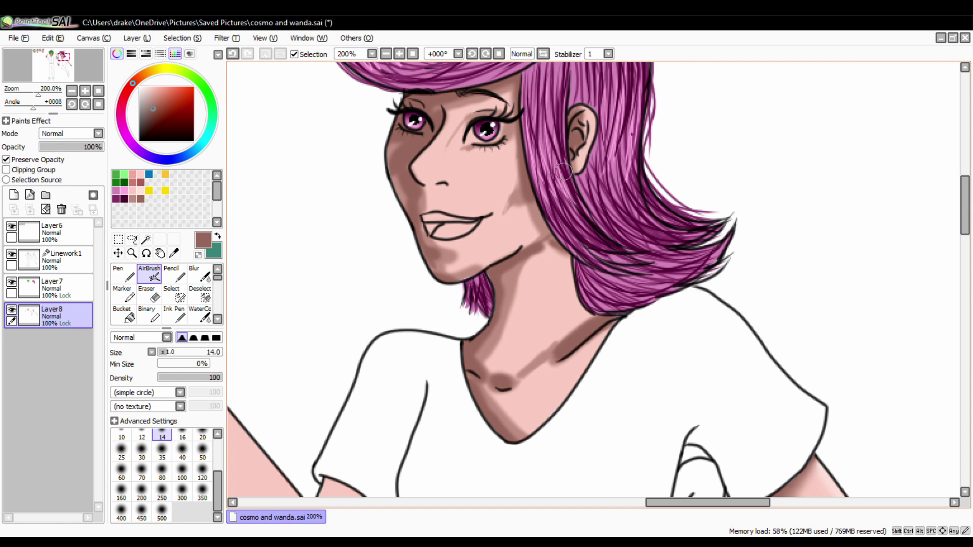
Add pale pink highlights to the woman's cheek, jaw, neck and chest on Layer8 with opacity preserved
left_click(66, 258)
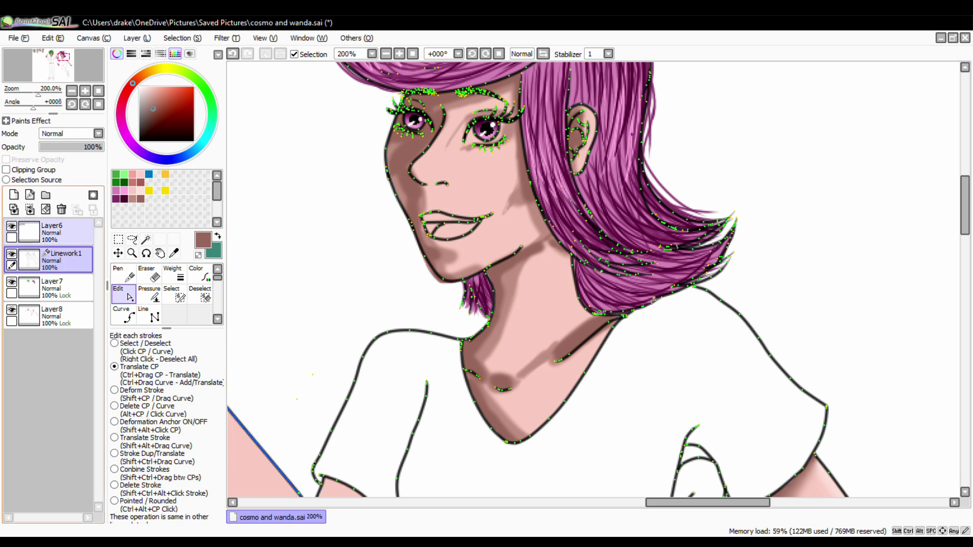
left_click(66, 314)
key("e")
left_click(6, 159)
left_click(149, 276)
mouse_move(420, 127)
left_mouse_down()
mouse_move(554, 373)
mouse_move(475, 383)
left_mouse_up()
left_click(200, 274)
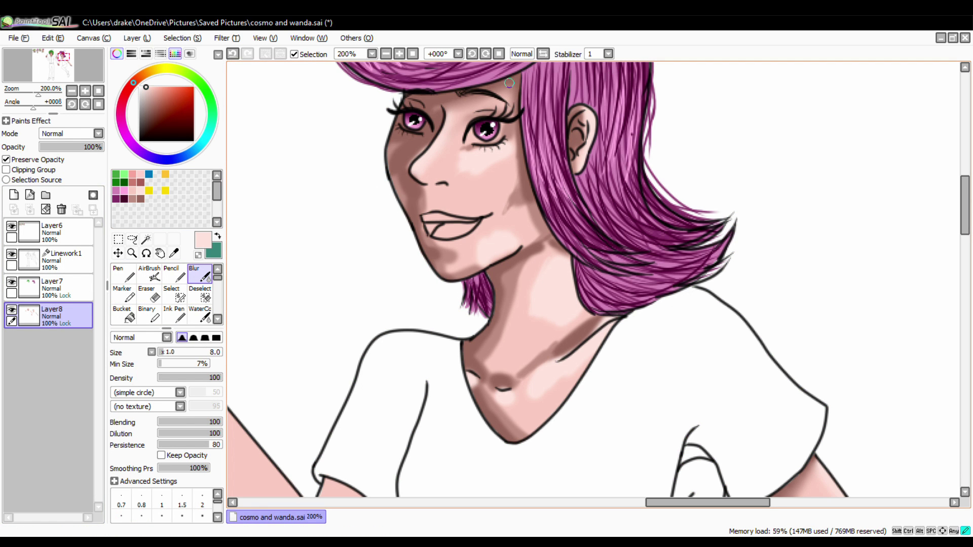
Blend the shading on the woman's face and touch up its shadows with dark brown using the AirBrush at size 14
left_click(150, 276)
left_click(441, 179, "alt")
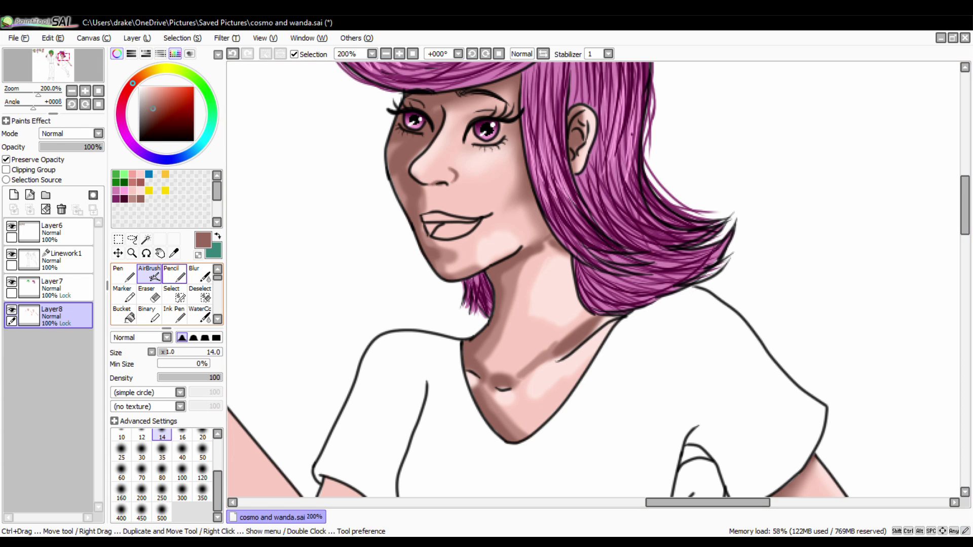
left_click(200, 274)
key("ctrl+z")
left_click(150, 276)
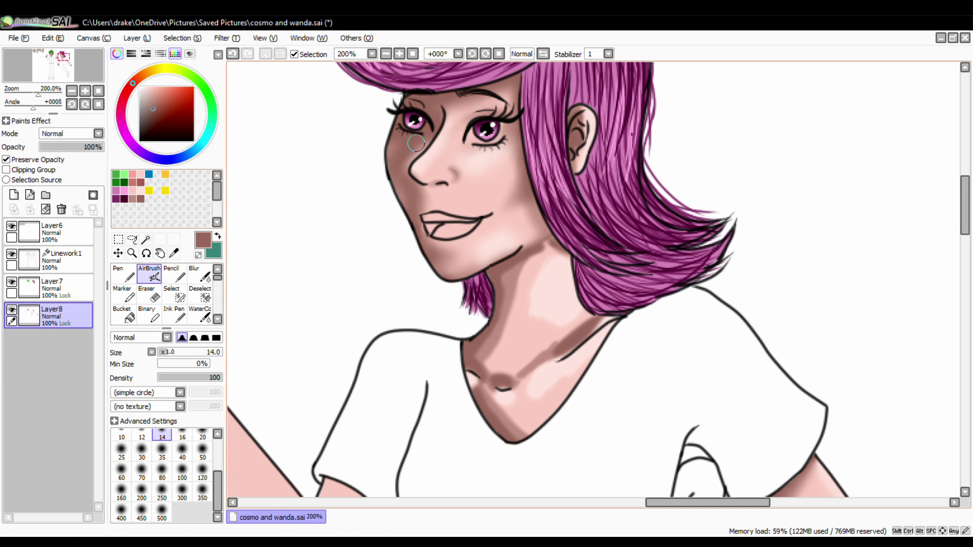
Blend the shadows and highlights on the woman's neck, collarbones and chest with the Blur tool at size 8
key("b")
left_click_drag(552, 239, 515, 267)
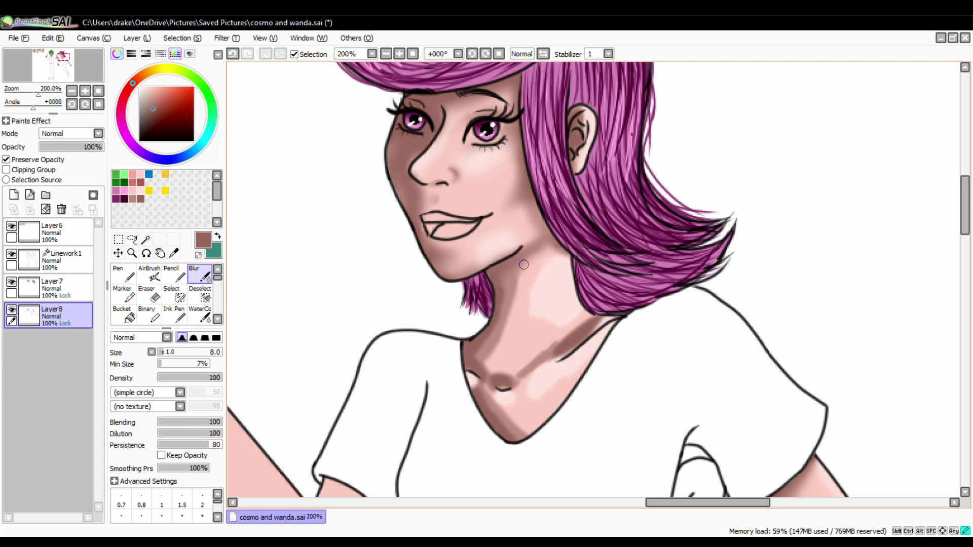
left_click_drag(600, 319, 550, 361)
mouse_move(475, 365)
left_mouse_down()
mouse_move(527, 380)
mouse_move(548, 360)
left_mouse_up()
key("a")
key("b")
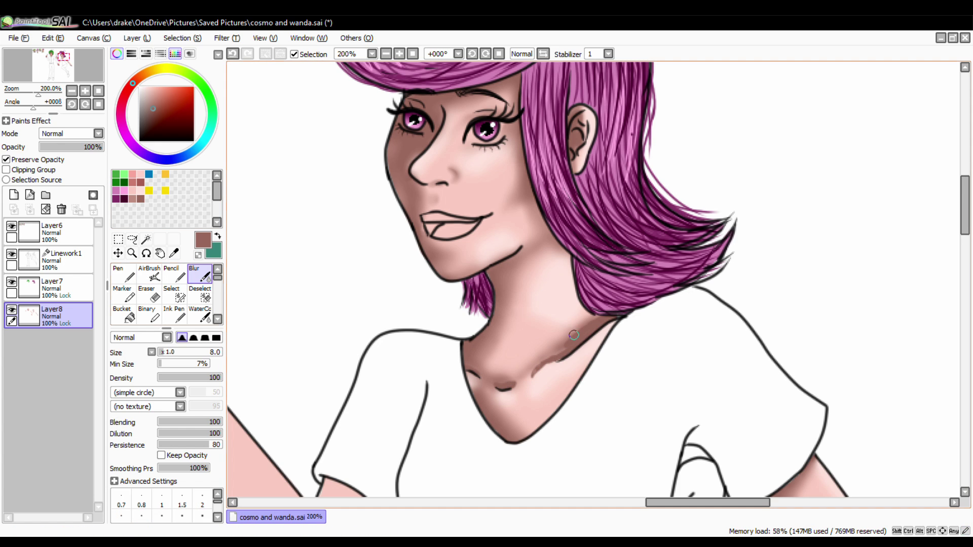
Paint the woman's upper and lower lips light pink using the Pen and the Pencil at size 2
key("n")
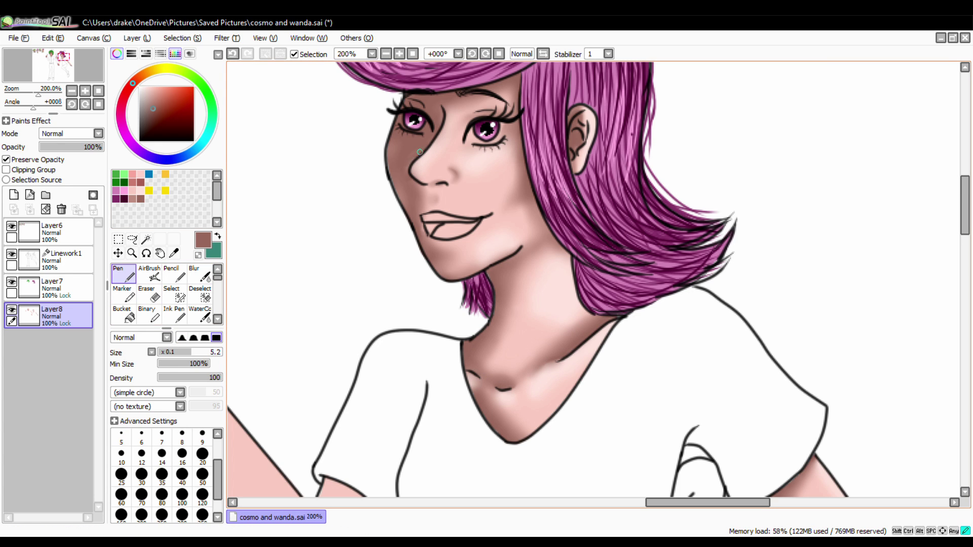
left_click_drag(430, 241, 463, 238)
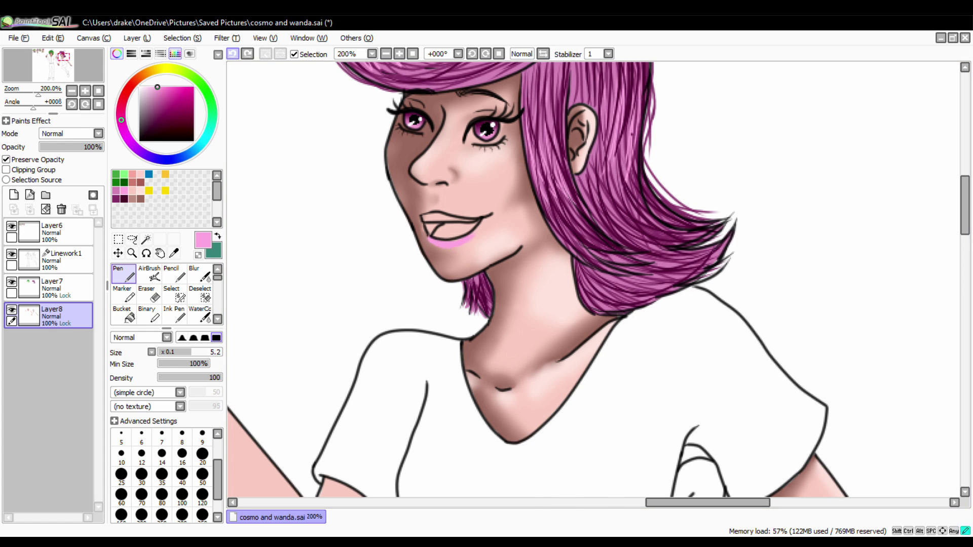
key("ctrl+plus")
key("p")
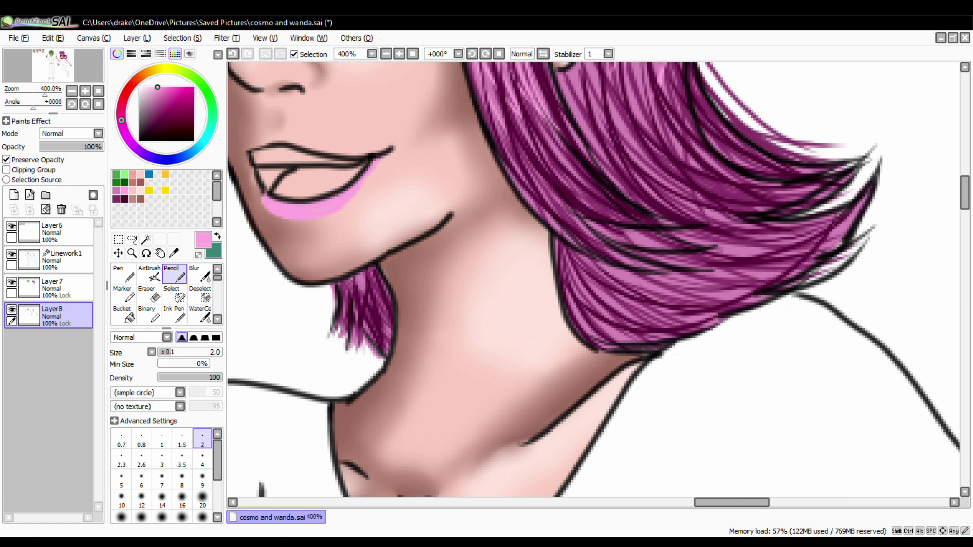
mouse_move(249, 148)
left_mouse_down()
mouse_move(349, 147)
mouse_move(273, 136)
mouse_move(289, 138)
left_mouse_up()
Shade the woman's lips with medium pink and dark magenta, leave light pink highlights, and blend the tones
left_click(253, 148, "alt")
mouse_move(268, 207)
left_mouse_down()
mouse_move(365, 167)
mouse_move(267, 201)
left_mouse_up()
left_click_drag(251, 143, 355, 144)
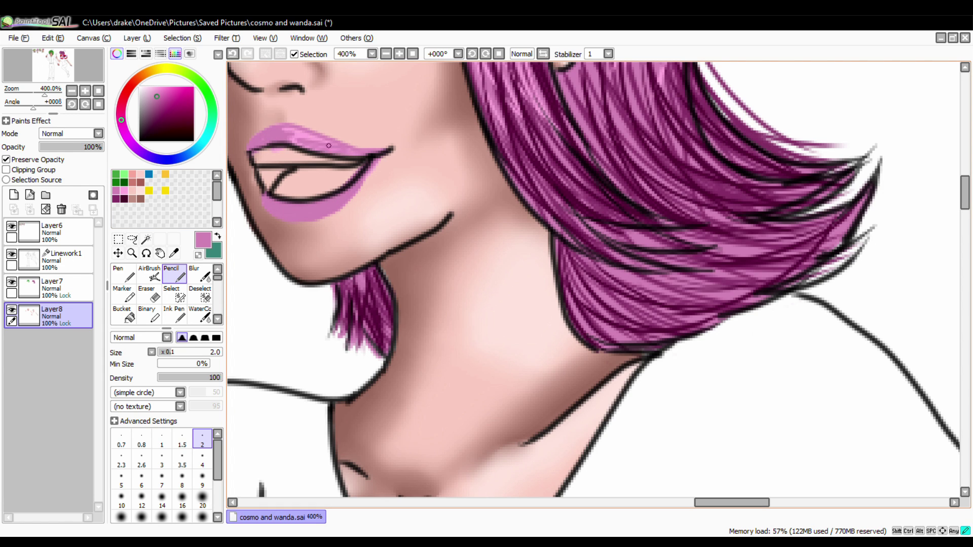
left_click_drag(283, 133, 363, 152)
left_click_drag(304, 208, 349, 190)
key("b")
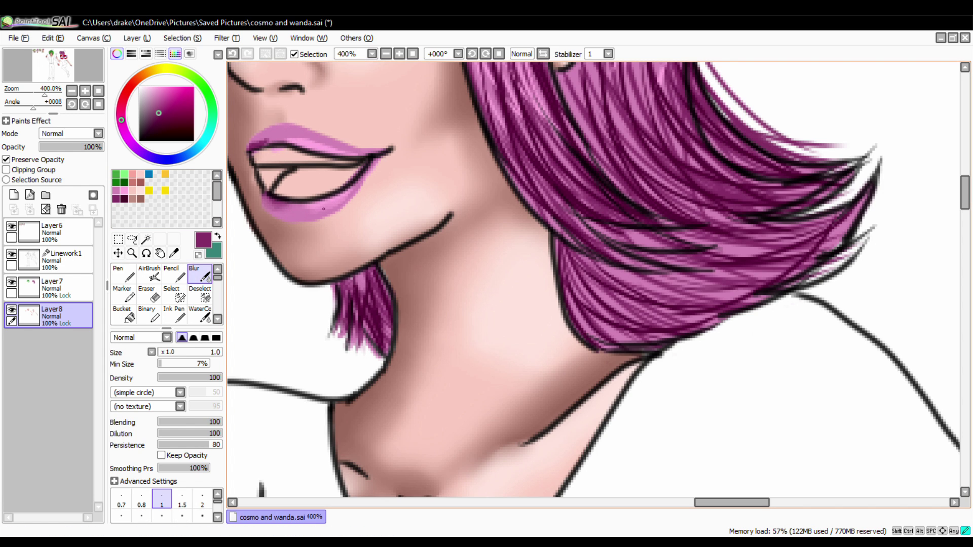
Erase the skin colour inside the woman's open mouth
key("e")
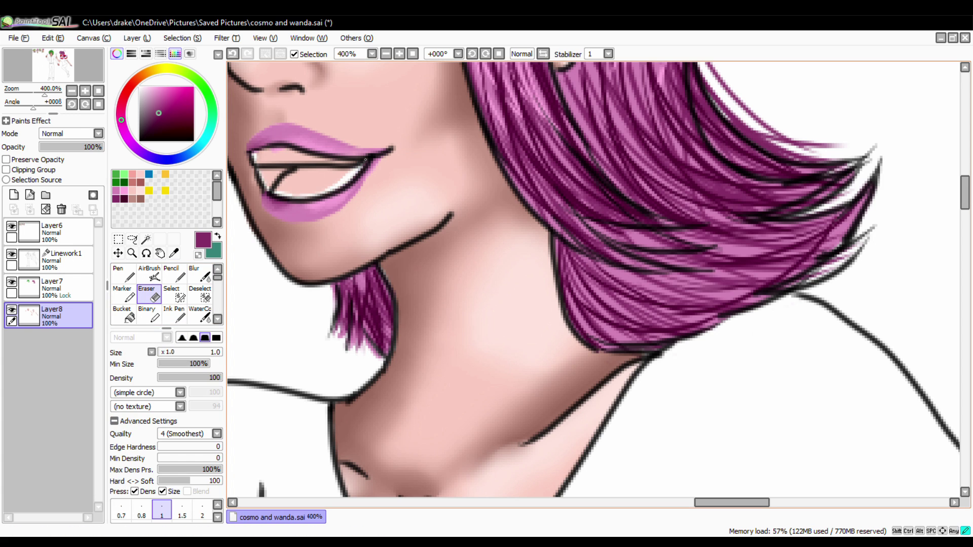
key("bracketleft")
mouse_move(263, 173)
left_mouse_down()
mouse_move(344, 159)
mouse_move(327, 185)
left_mouse_up()
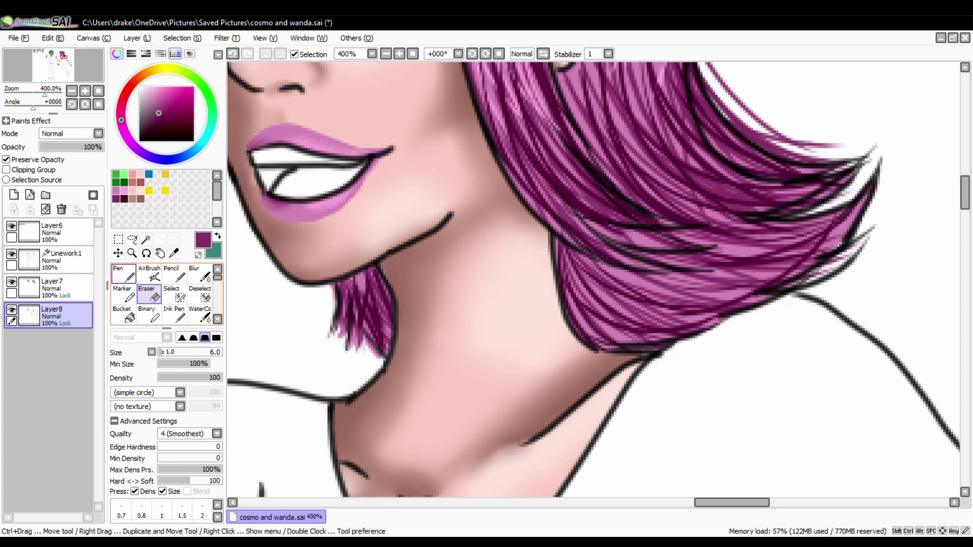
Touch up the corners of the woman's lips with dark magenta using the Pencil at size 2 and blend them
key("n")
key("minus")
key("minus")
key("minus")
key("plus")
key("plus")
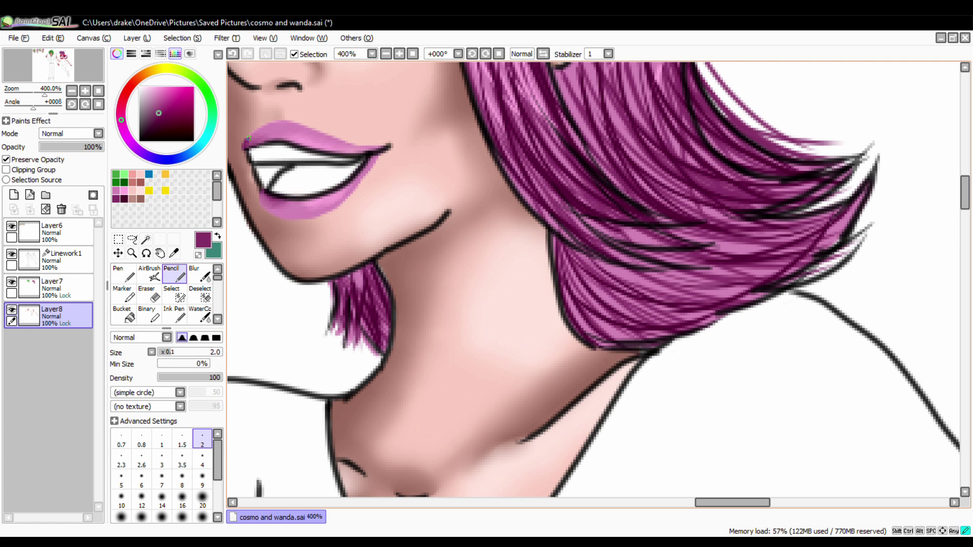
key("b")
key("plus")
Shade the fingers, thumb and palm of the woman's wand hand with dusky pink using the AirBrush at size 4
key("a")
mouse_move(432, 156)
left_mouse_down()
mouse_move(471, 284)
mouse_move(484, 458)
left_mouse_up()
left_click_drag(405, 365, 357, 298)
left_click_drag(386, 259, 365, 253)
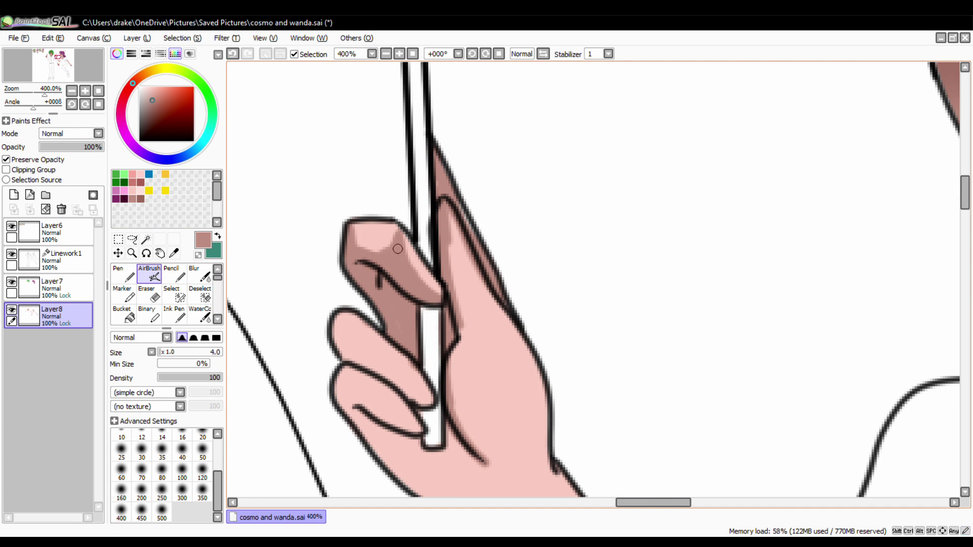
scroll(405, 253, "down", 3)
left_click_drag(354, 182, 425, 238)
mouse_move(355, 238)
left_mouse_down()
mouse_move(426, 284)
mouse_move(479, 355)
mouse_move(385, 284)
mouse_move(456, 204)
mouse_move(405, 254)
mouse_move(417, 218)
mouse_move(401, 122)
mouse_move(464, 213)
mouse_move(450, 355)
mouse_move(486, 461)
left_mouse_up()
scroll(446, 182, "up", 3)
scroll(487, 461, "down", 4)
left_click_drag(477, 274, 398, 245)
Shade the woman's upper arm, elbow and underside of the raised forearm with dusky pink using the AirBrush at size 9
scroll(751, 203, "right", 3)
scroll(751, 203, "down", 3)
left_click_drag(790, 283, 816, 421)
left_click(121, 436)
scroll(591, 278, "down", 2)
key("[")
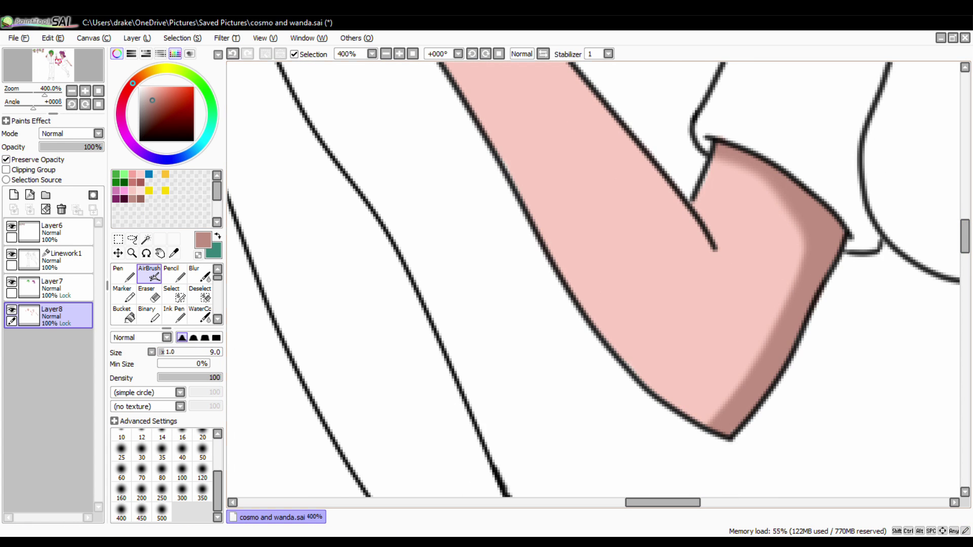
scroll(908, 304, "up", 3)
mouse_move(501, 162)
left_mouse_down()
mouse_move(584, 292)
mouse_move(658, 324)
mouse_move(525, 200)
left_mouse_up()
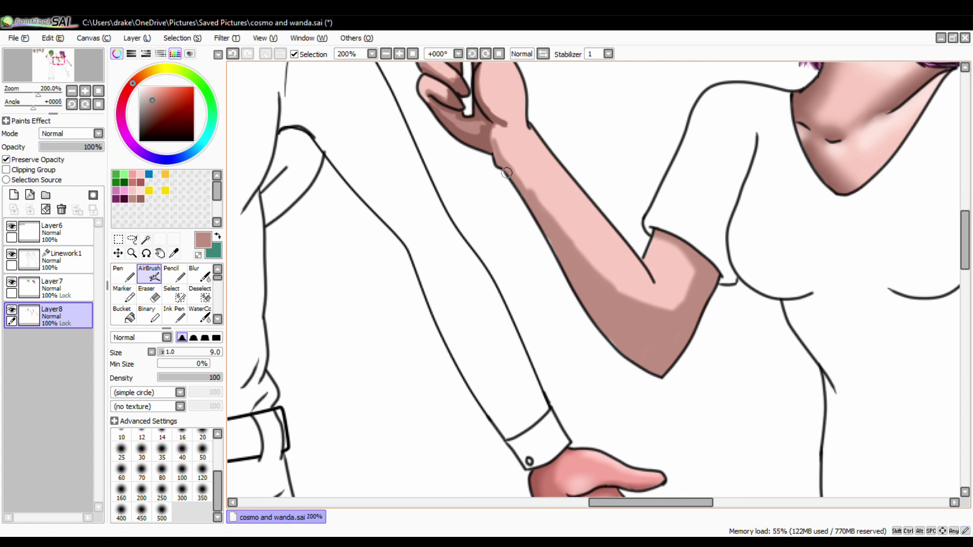
Deepen the shadows on the woman's raised arm and hand with dark brown and add pale pink highlights, preserving opacity
left_click(6, 160)
left_click(140, 190)
mouse_move(709, 254)
left_mouse_down()
mouse_move(629, 355)
mouse_move(527, 203)
mouse_move(583, 303)
left_mouse_up()
scroll(587, 224, "up", 1)
left_click(623, 299, "alt")
mouse_move(655, 314)
left_mouse_down()
mouse_move(674, 350)
mouse_move(651, 304)
left_mouse_up()
left_click(658, 304, "alt")
left_click(648, 299, "alt")
left_click_drag(588, 254, 549, 206)
scroll(572, 244, "up", 2)
key("bracketleft")
key("bracketleft")
key("bracketleft")
key("bracketleft")
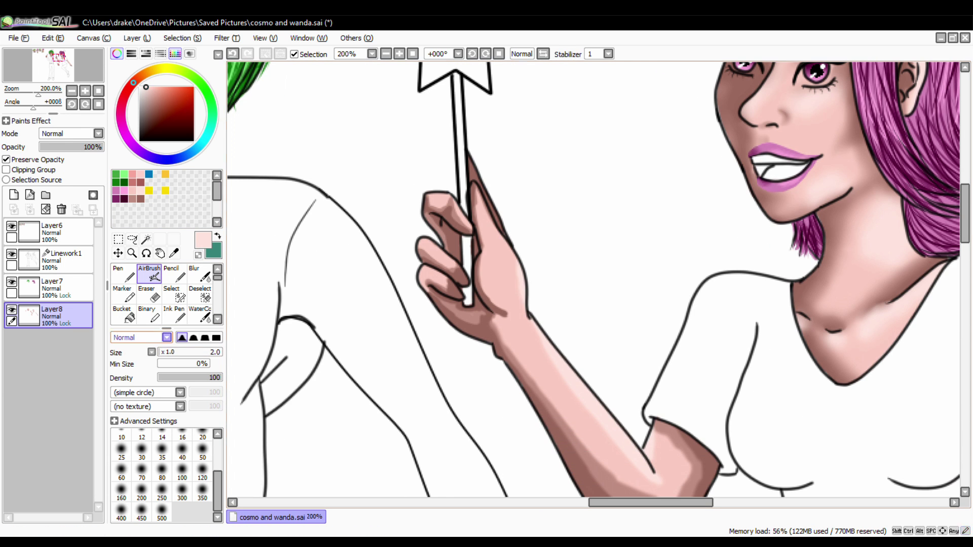
Blend the shading on the woman's raised arm and hand with the Blur tool at size 10
key("b")
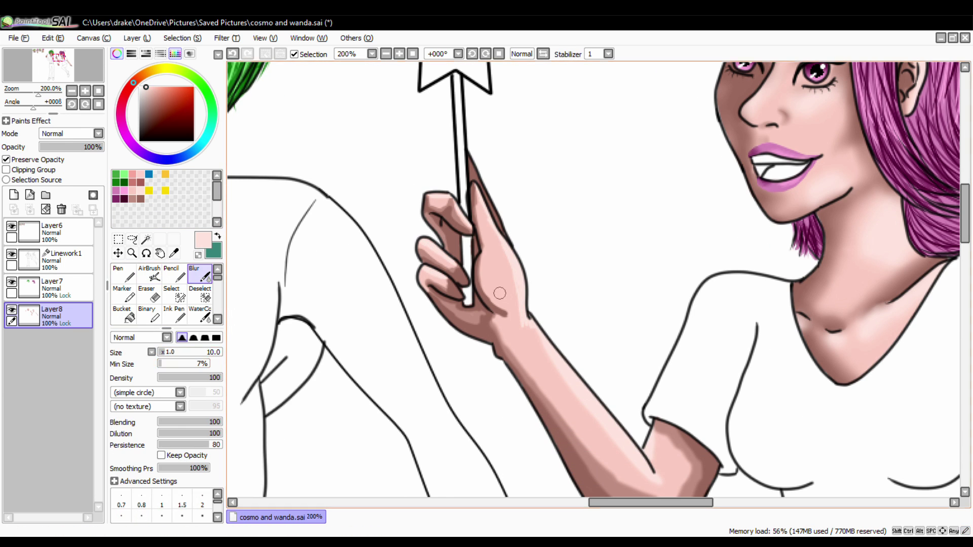
scroll(711, 494, "down", 2)
mouse_move(684, 390)
left_mouse_down()
mouse_move(633, 359)
mouse_move(507, 223)
left_mouse_up()
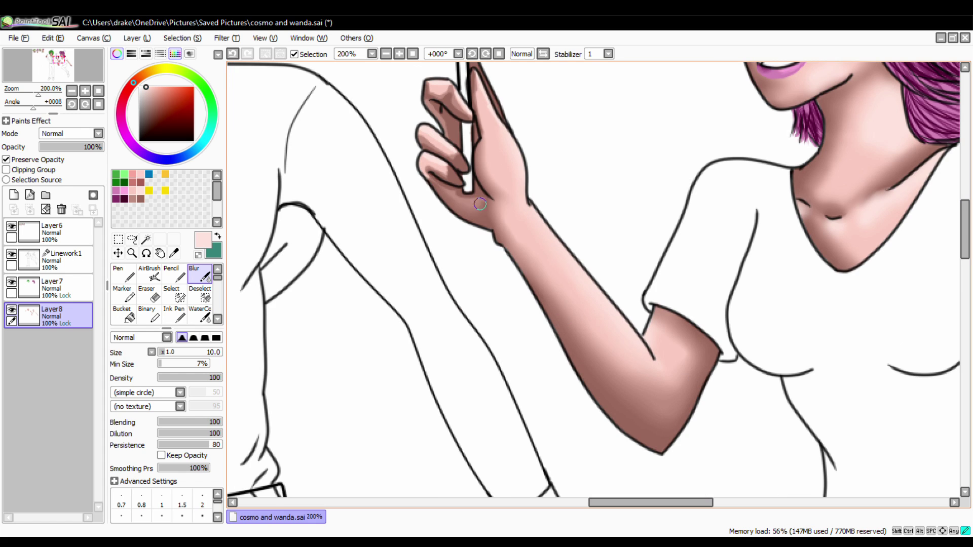
left_click_drag(462, 145, 476, 96)
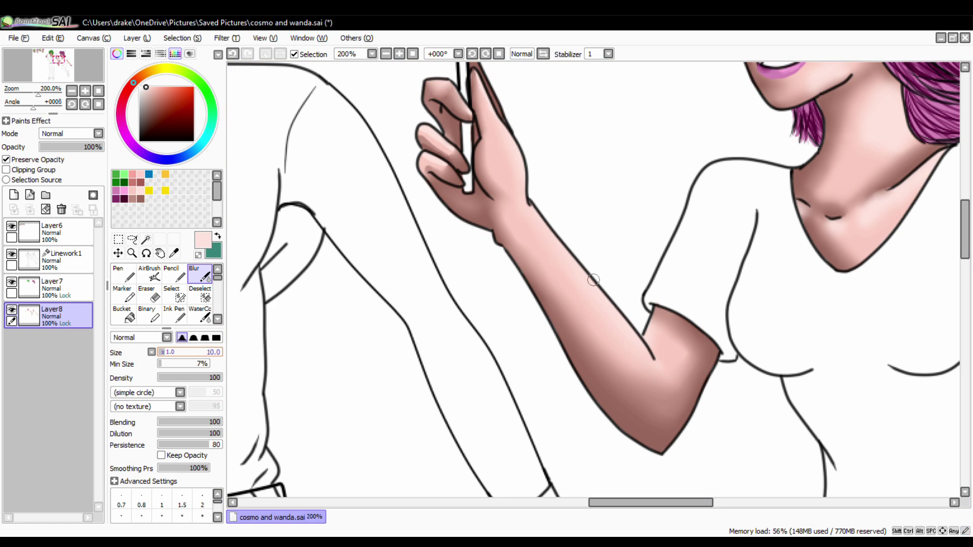
Touch up the shadows on the woman's wand-holding fingers with sampled dark brown and blend them with Blur at size 4
left_click(456, 187, "alt")
scroll(451, 197, "up", 2)
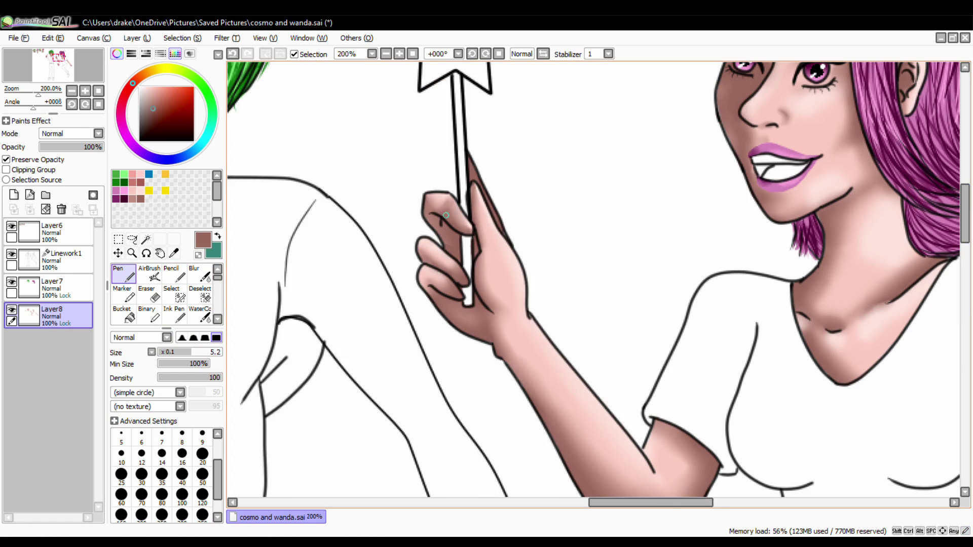
scroll(470, 269, "right", 2)
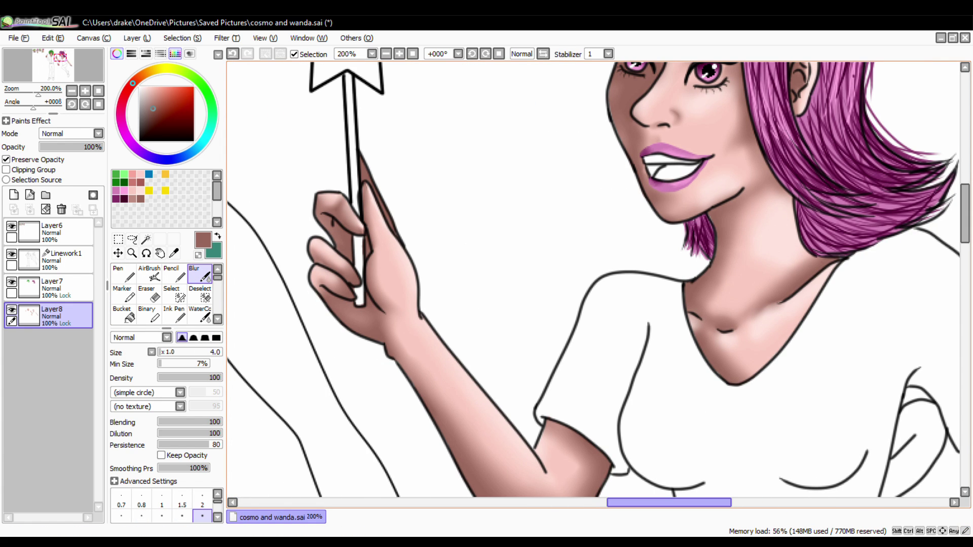
Add yellow rim light to the woman's fingers, face edge and neck with the Pencil at size 2 and blend it
left_click(149, 191)
left_click(174, 273)
left_click_drag(362, 161, 362, 174)
left_click_drag(364, 182, 367, 197)
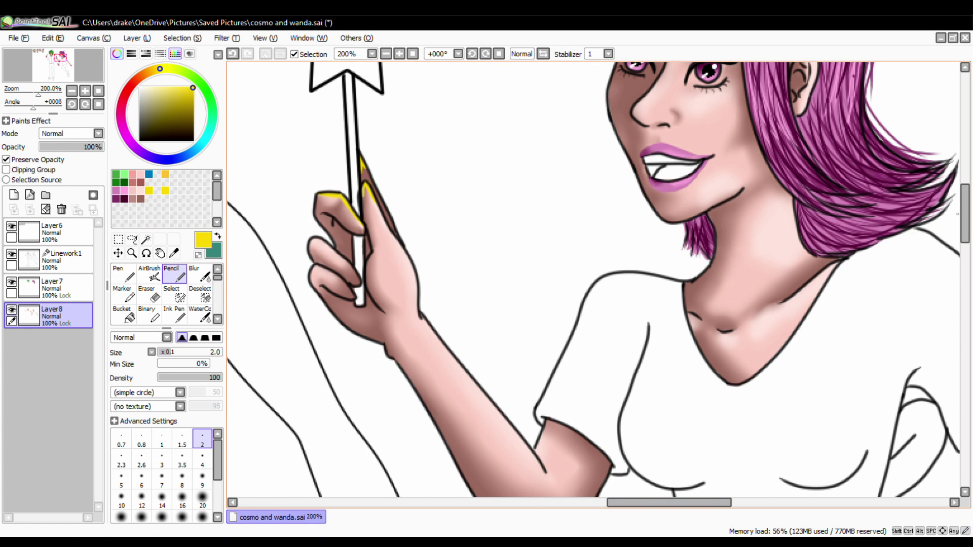
scroll(593, 278, "up", 1)
left_click_drag(610, 128, 614, 167)
left_click_drag(714, 272, 719, 281)
key("b")
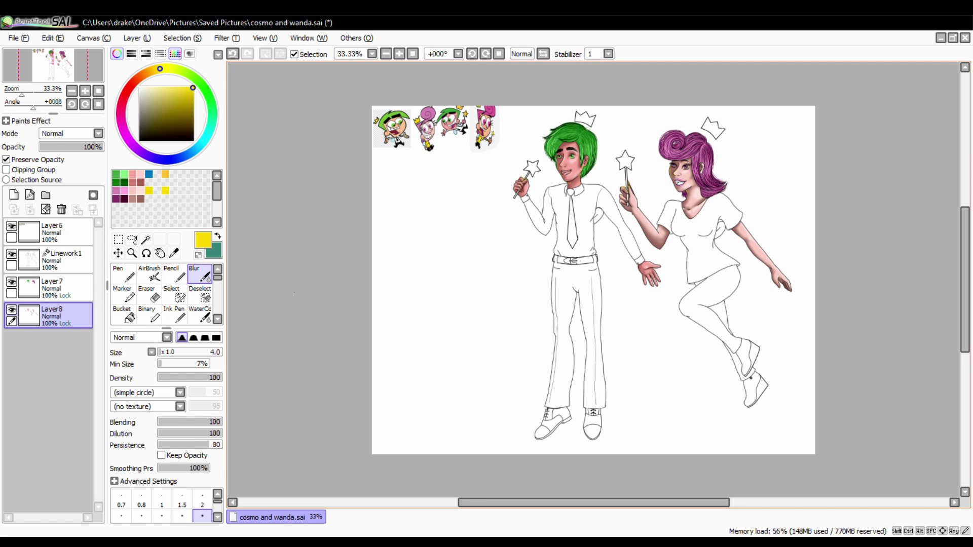
Cover the man's face and neck with pale peach on a new layer above Layer8 using the AirBrush at size 23
key("n")
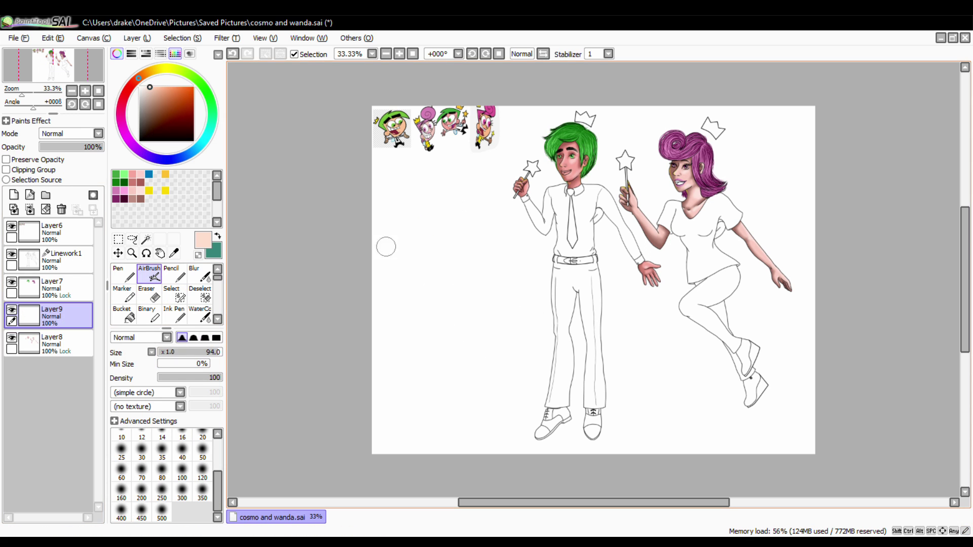
left_click_drag(537, 167, 557, 222)
key("ctrl+plus")
key("ctrl+plus")
scroll(519, 210, "up", 5)
key("bracketleft")
key("bracketleft")
key("bracketleft")
key("bracketleft")
mouse_move(555, 172)
left_mouse_down()
mouse_move(542, 238)
mouse_move(521, 264)
left_mouse_up()
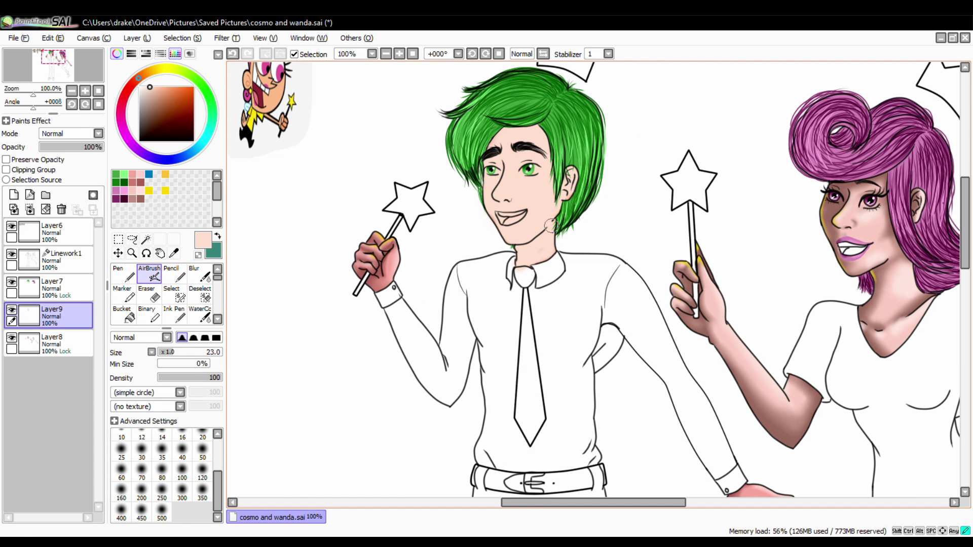
Clean up the peach overlay's edges with the Eraser and lower its layer opacity to 31%
key("e")
left_click_drag(96, 146, 60, 147)
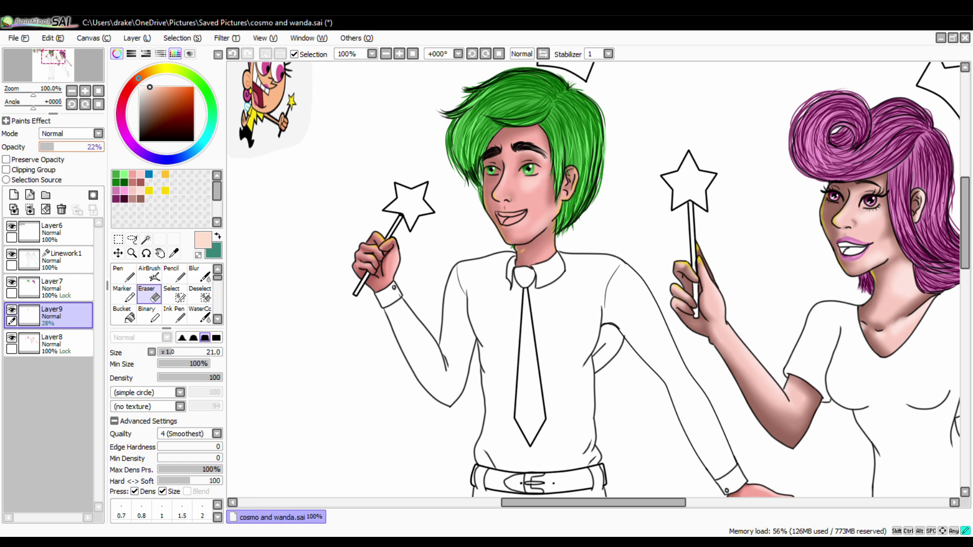
key("a")
scroll(385, 246, "down", 4)
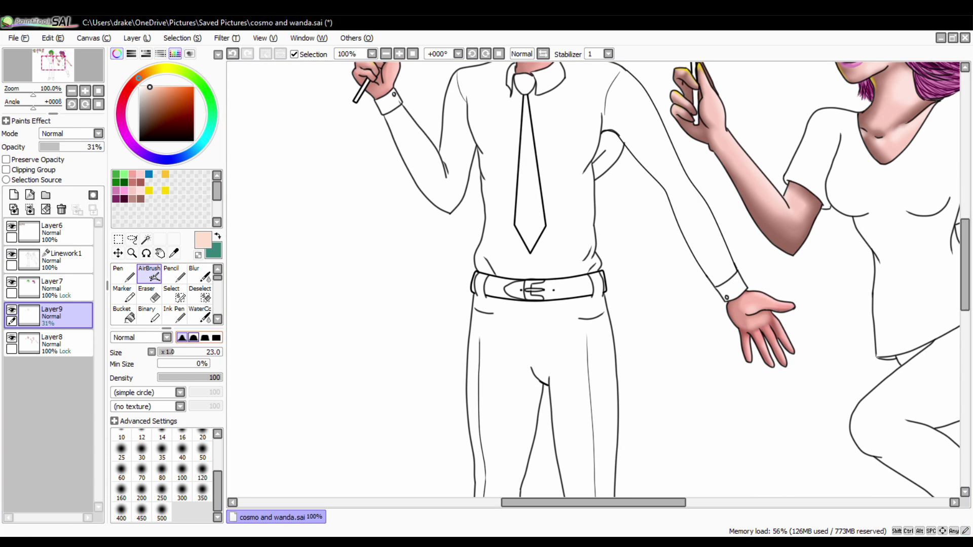
Tint the man's hands with pale peach on the 31% overlay layer using the AirBrush at size 11
key("ctrl+minus")
key("ctrl+z")
key("ctrl+z")
key("ctrl+z")
key("ctrl+z")
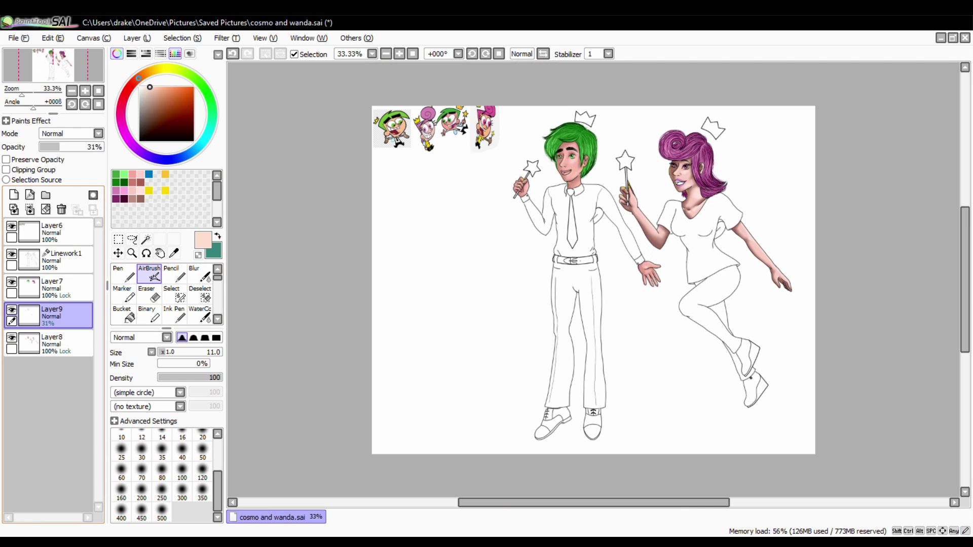
Handwrite "Much Better" in dark brown beside the man and erase the note
left_click_drag(448, 238, 472, 241)
left_click_drag(405, 299, 423, 346)
left_click_drag(423, 346, 512, 257)
left_click_drag(474, 250, 466, 304)
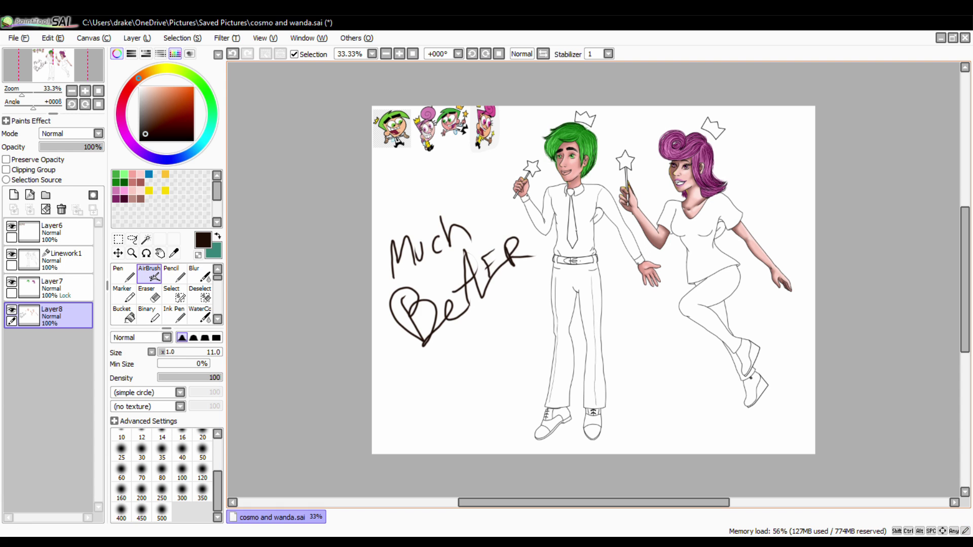
key("e")
left_click_drag(390, 238, 471, 238)
left_click_drag(390, 304, 532, 254)
Erase the skin colour inside the man's mouth on Layer8 with the Eraser at size 2
key("ctrl+plus")
key("ctrl+plus")
key("ctrl+plus")
key("ctrl+plus")
key("ctrl+plus")
scroll(598, 279, "up", 12)
left_click_drag(446, 291, 407, 282)
key("ctrl+minus")
key("ctrl+minus")
key("ctrl+minus")
key("ctrl+minus")
key("ctrl+minus")
key("ctrl+plus")
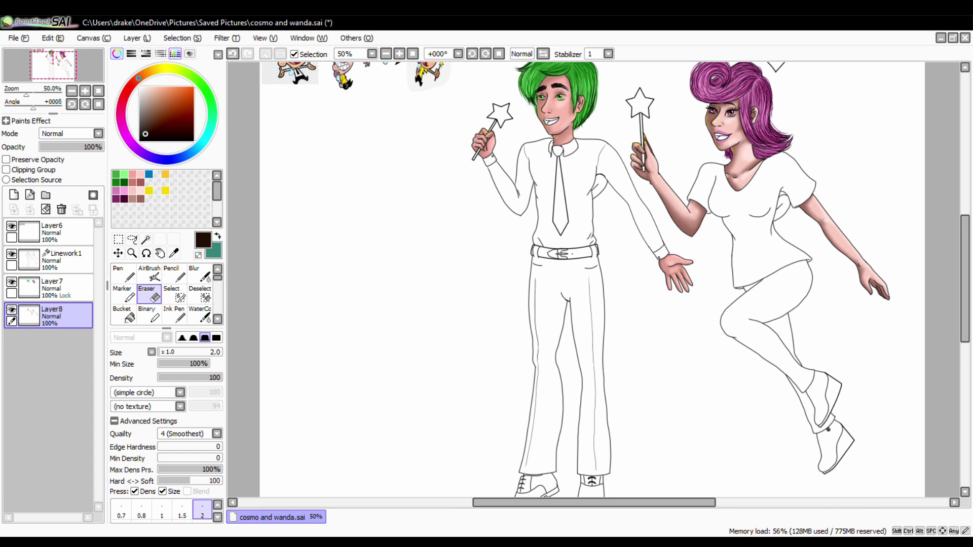
Paint the whites of the man's eyes with the Pencil at size 2 on a new layer placed beneath Layer7
left_click(14, 195)
key("ctrl+plus")
key("ctrl+plus")
key("ctrl+plus")
key("ctrl+plus")
key("ctrl+plus")
scroll(598, 279, "up", 10)
left_click_drag(50, 314, 50, 283)
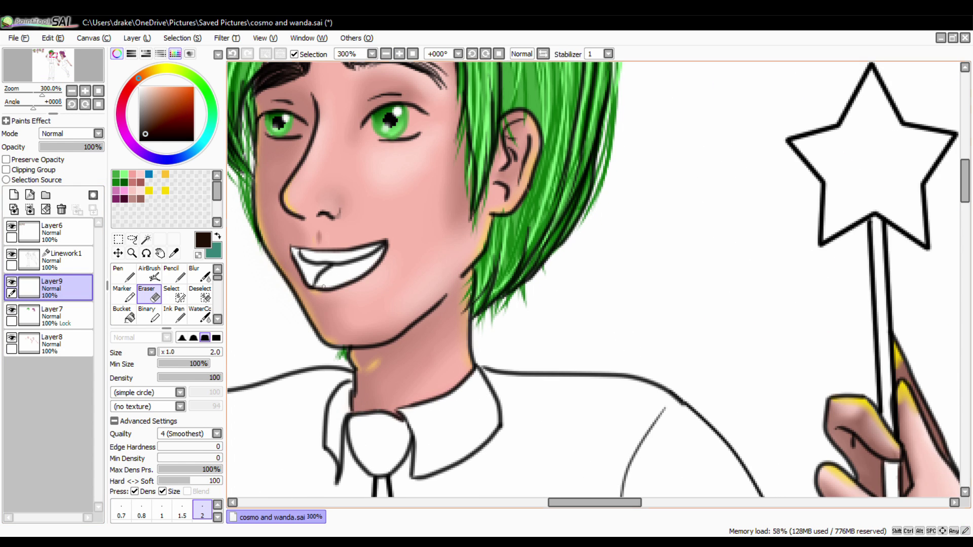
key("n")
left_click_drag(261, 118, 287, 128)
left_click_drag(51, 286, 51, 314)
left_click_drag(293, 132, 304, 121)
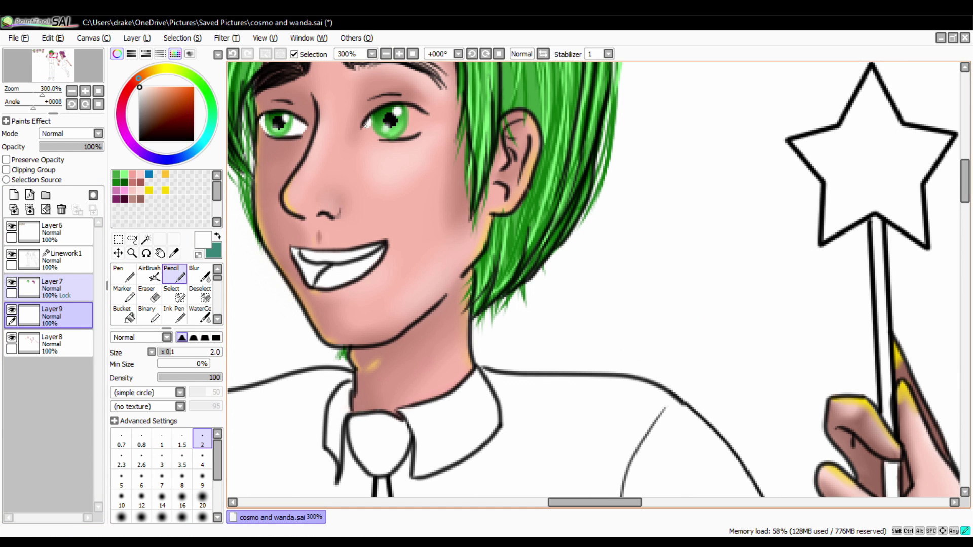
Paint the whites of the woman's eyes and shade them with grey, preserving opacity and blending with Blur at size 4
scroll(582, 205, "right", 5)
left_click(124, 274)
left_click(146, 239)
left_click(124, 274)
left_click(6, 159)
key("v")
left_click(200, 273)
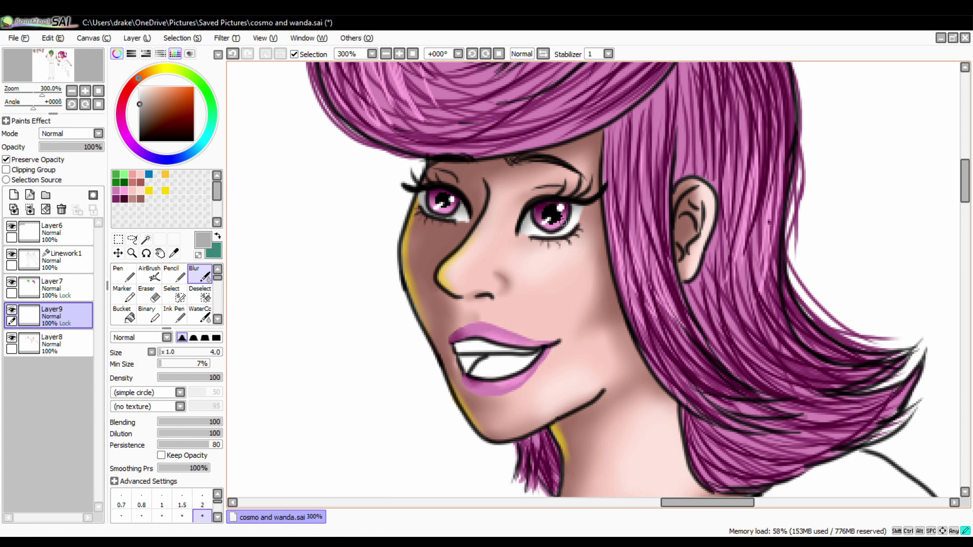
Add pink to the corners of the man's eyes and shade his upper teeth with blended grey
key("n")
key("ctrl+plus")
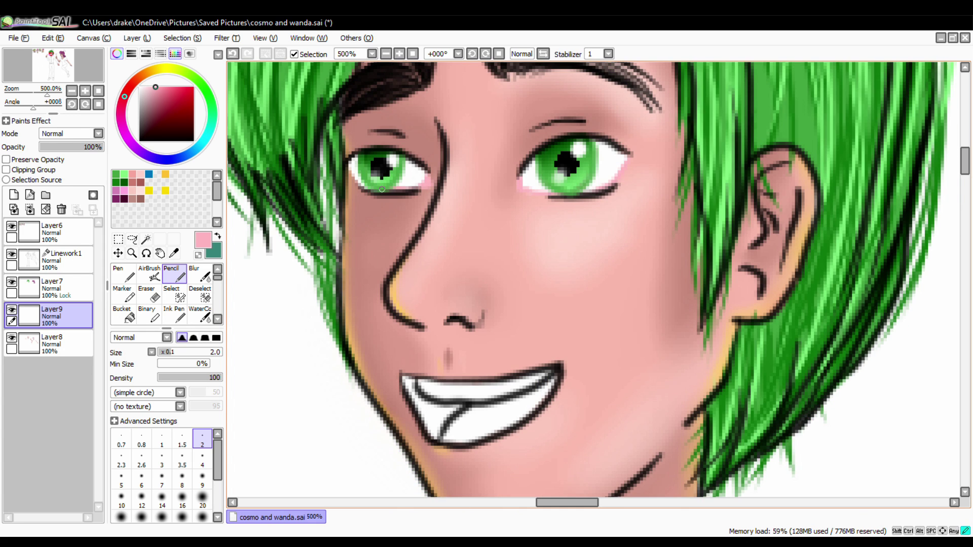
scroll(593, 279, "down", 5)
key("n")
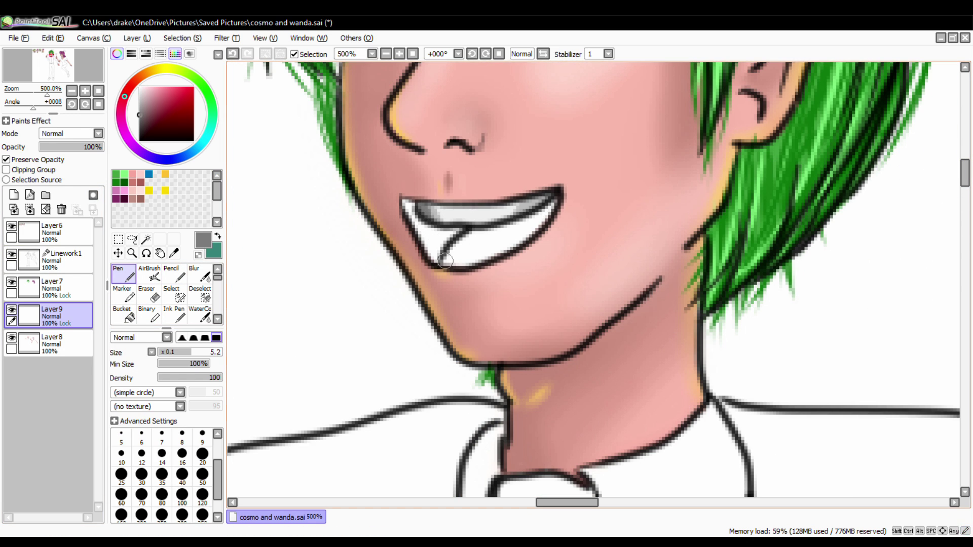
left_click(466, 214, "alt")
key("b")
Paint the woman's teeth white and shade the upper row with grey on Layer9, preserving opacity
scroll(525, 219, "right", 5)
key("n")
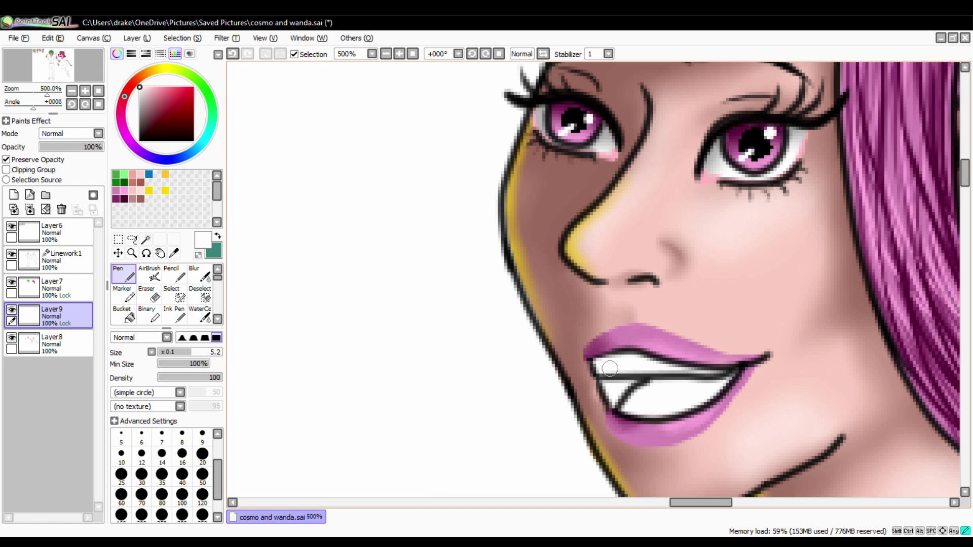
key("b")
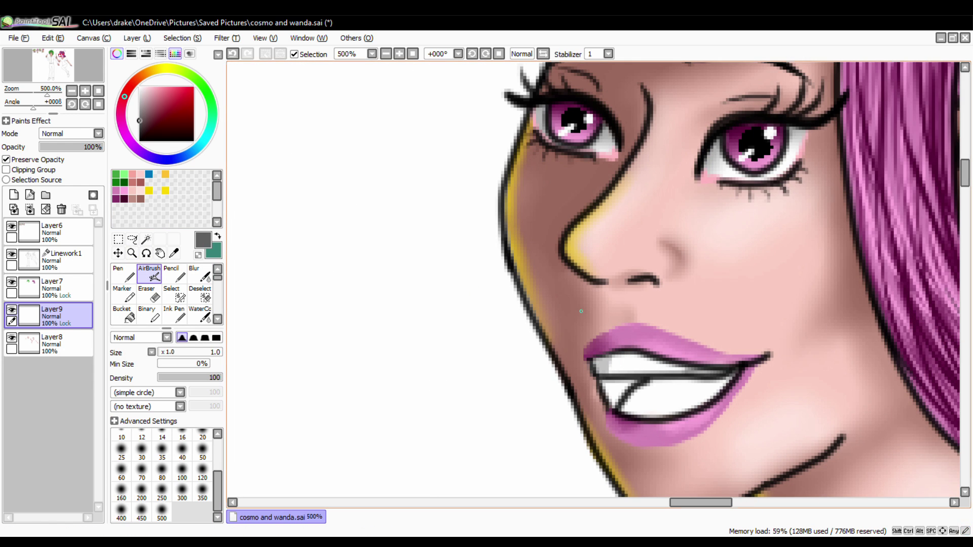
Fill the back of the man's mouth with dark red on a new layer above Layer9 and blend the shading with Blur at size 4
scroll(632, 373, "left", 5)
scroll(593, 284, "left", 5)
left_click(14, 194)
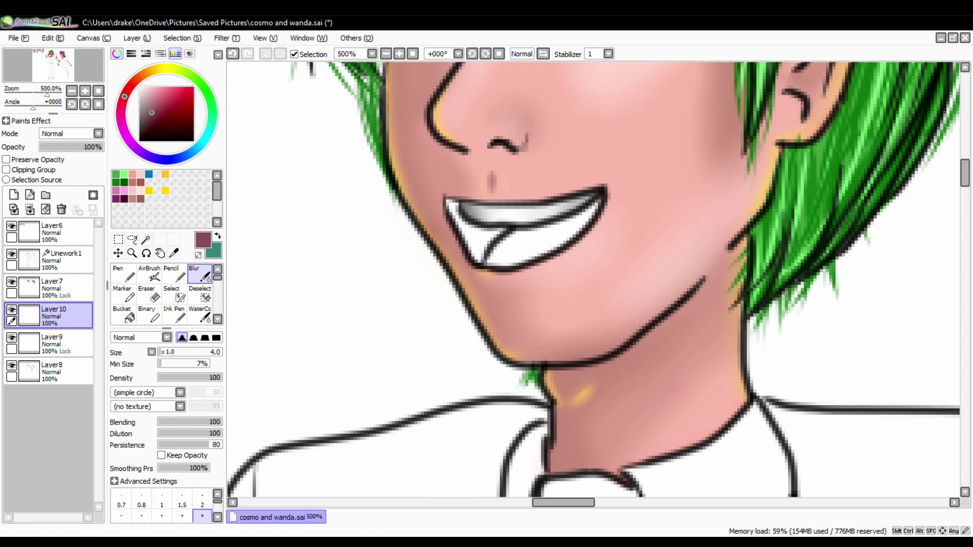
key("n")
left_click_drag(471, 235, 499, 261)
mouse_move(446, 200)
left_mouse_down()
mouse_move(499, 243)
mouse_move(458, 222)
left_mouse_up()
key("e")
key("b")
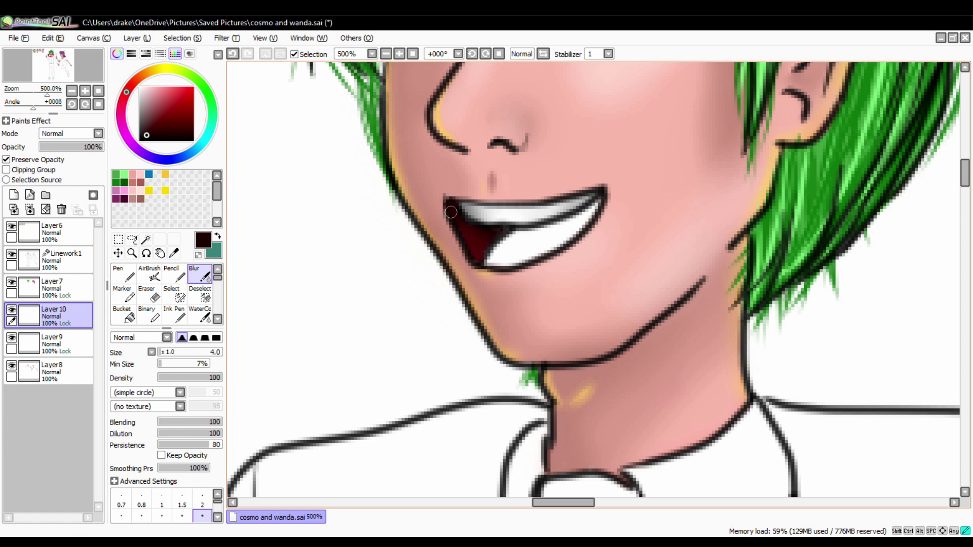
Paint and shade the man's tongue in pink on Layer10, and colour the woman's tongue with the same pink
key("n")
left_click_drag(516, 263, 582, 222)
key("g")
key("a")
key("b")
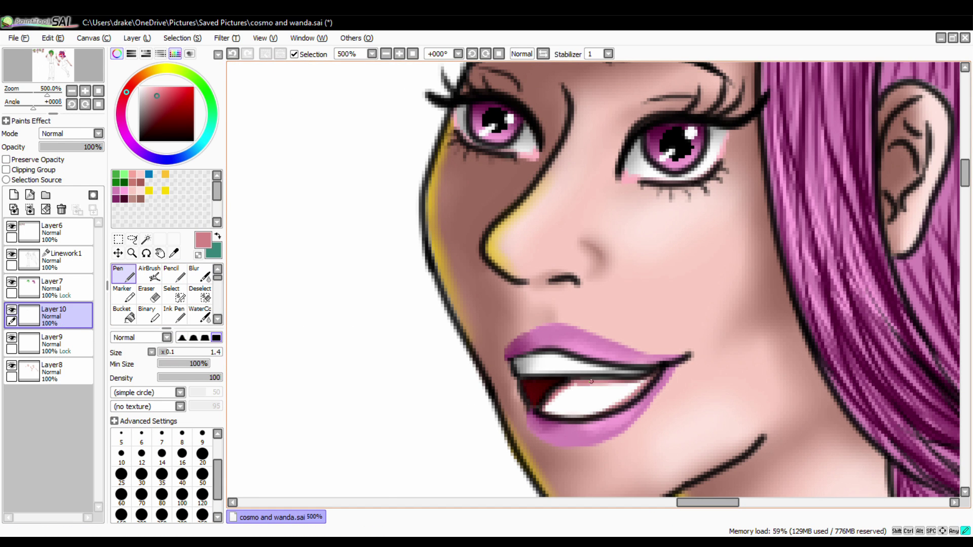
mouse_move(590, 381)
left_mouse_down()
mouse_move(635, 383)
mouse_move(614, 387)
mouse_move(627, 404)
mouse_move(545, 410)
left_mouse_up()
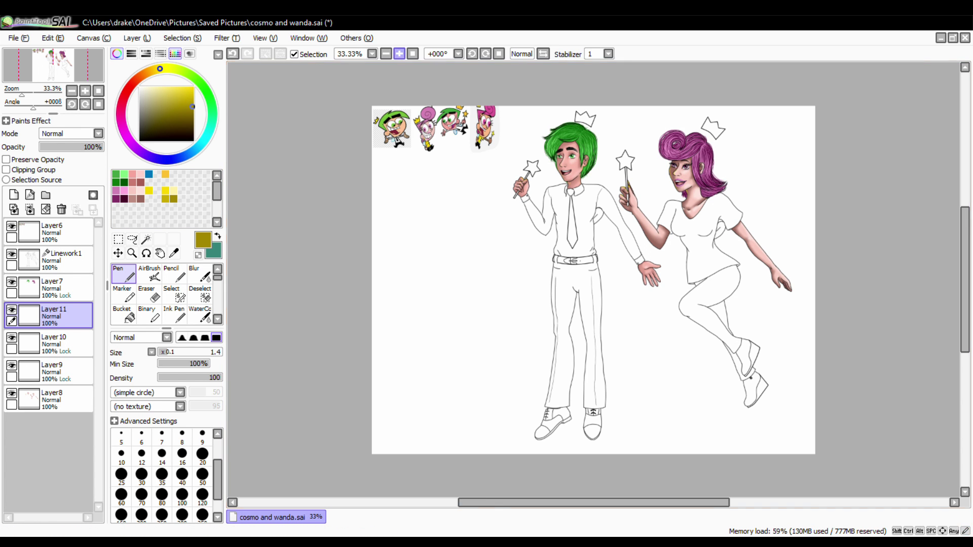
Outline the woman's T-shirt in yellow on Layer11 with the Pen at size 5.7 and fill it in
scroll(773, 271, "up", 5)
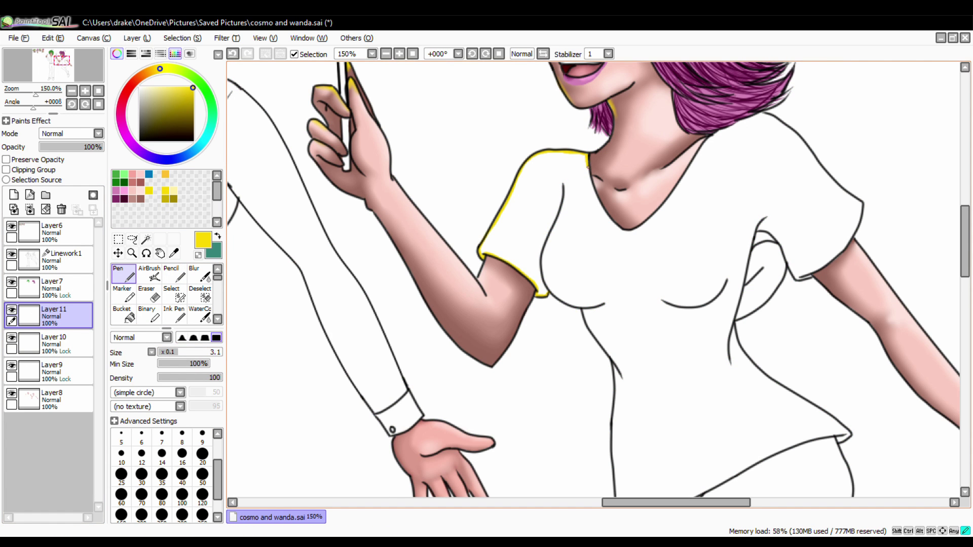
left_click_drag(488, 288, 513, 304)
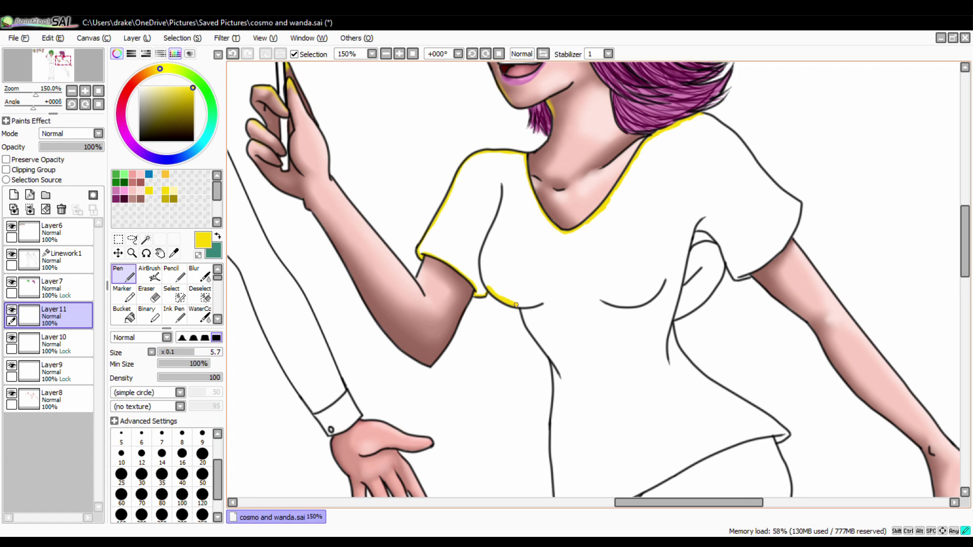
mouse_move(557, 261)
left_mouse_down()
mouse_move(554, 362)
mouse_move(579, 413)
mouse_move(674, 363)
left_mouse_up()
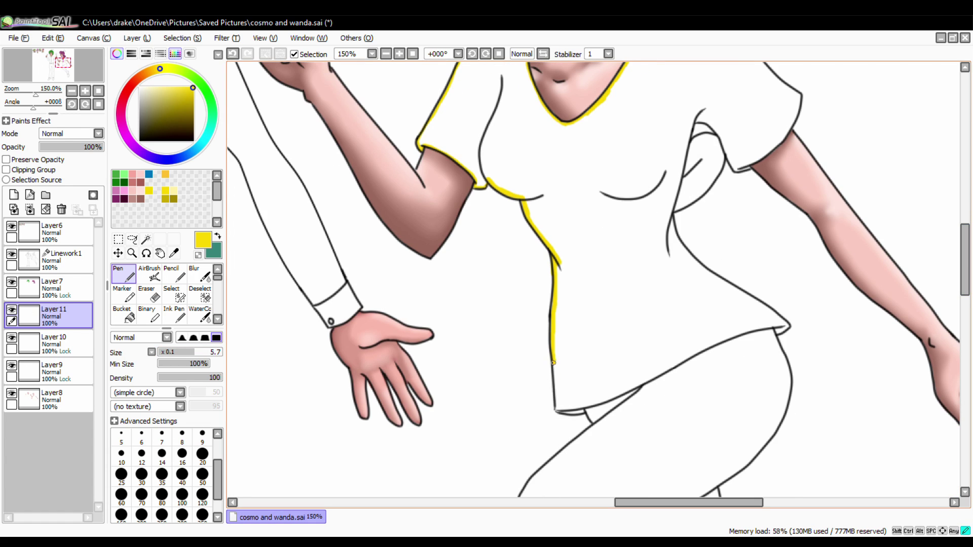
key("e")
key("n")
scroll(759, 328, "up", 3)
left_click_drag(707, 81, 765, 143)
key("e")
key("n")
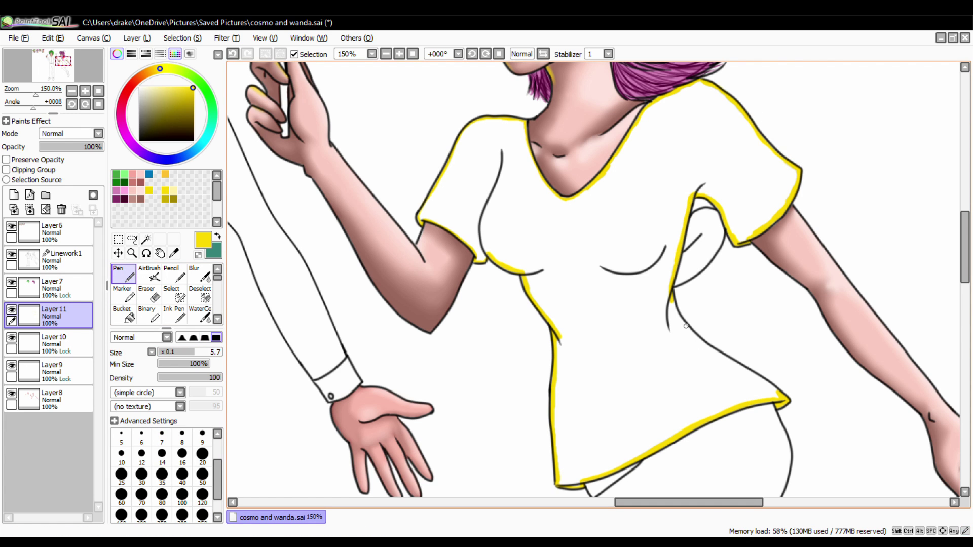
key("f")
left_click(654, 329)
Preserve opacity and airbrush dark yellow shadows at size 21 on the T-shirt's sleeves, side, waist and under the bust
left_click(6, 159)
key("b")
mouse_move(483, 168)
left_mouse_down()
mouse_move(563, 482)
mouse_move(547, 294)
left_mouse_up()
left_click_drag(572, 259, 557, 339)
scroll(558, 340, "up", 4)
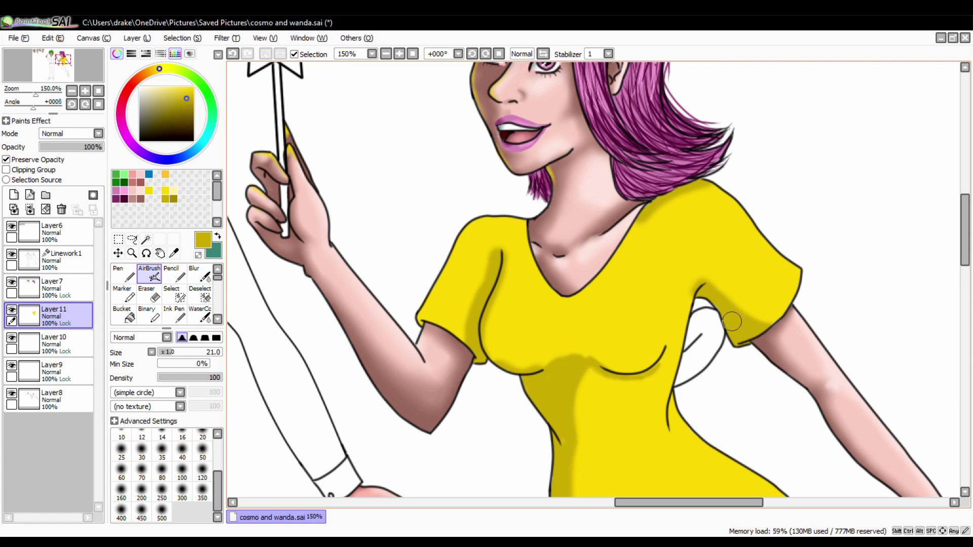
mouse_move(469, 325)
left_mouse_down()
mouse_move(512, 304)
mouse_move(504, 233)
left_mouse_up()
scroll(504, 233, "down", 5)
left_click_drag(658, 242, 667, 281)
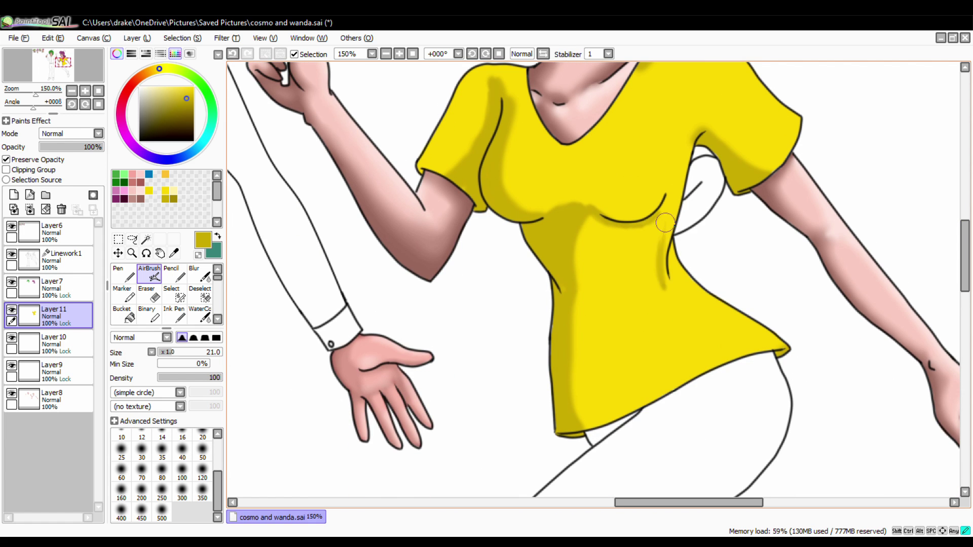
left_click_drag(631, 355, 664, 239)
Deepen the T-shirt's shadows along the side and waist fold with a darker olive yellow AirBrush
left_click(664, 238, "alt")
left_click_drag(528, 276, 552, 430)
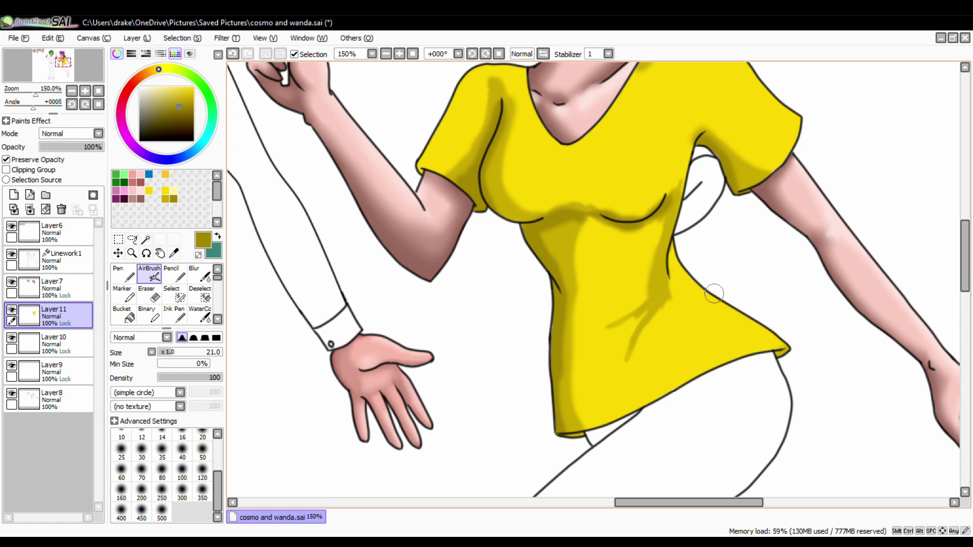
left_click_drag(669, 226, 631, 362)
Airbrush pale yellow highlights on the T-shirt's bust, waist, hem and the sleeve of the lowered arm
key("n")
left_click(157, 87)
key("a")
left_click_drag(636, 205, 658, 157)
left_click(6, 159)
left_click_drag(669, 243, 702, 293)
left_click_drag(780, 345, 674, 243)
scroll(554, 297, "up", 3)
left_click_drag(553, 297, 540, 261)
left_click_drag(585, 228, 615, 190)
left_click_drag(734, 137, 785, 243)
Darken the sleeve of the woman's raised arm and add a pale streak along the T-shirt's waist
left_click(459, 274, "alt")
mouse_move(453, 282)
left_mouse_down()
mouse_move(440, 212)
mouse_move(482, 198)
left_mouse_up()
left_click_drag(674, 345, 672, 410)
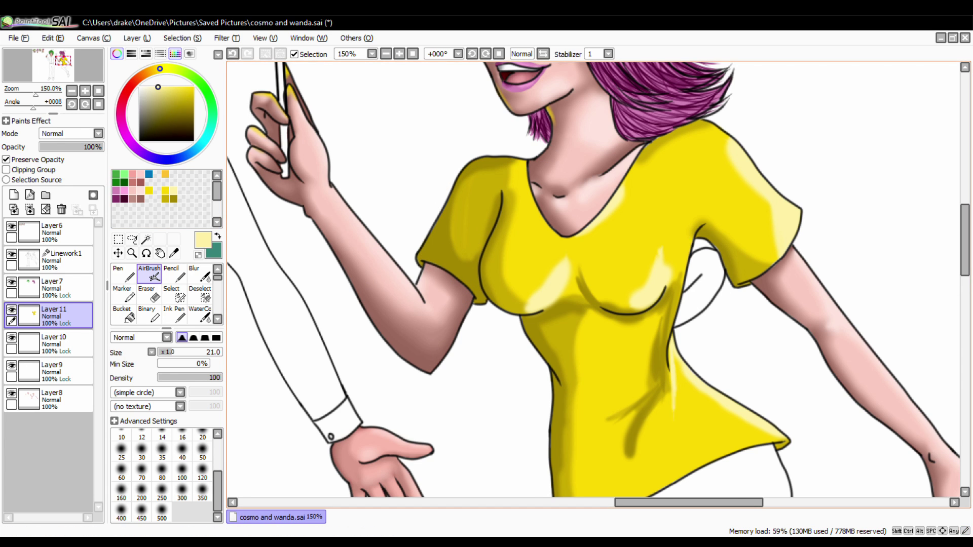
Blend the T-shirt's shadows and highlights with Blur, starting at size 10 and enlarging it to 47
scroll(655, 452, "down", 3)
key("b")
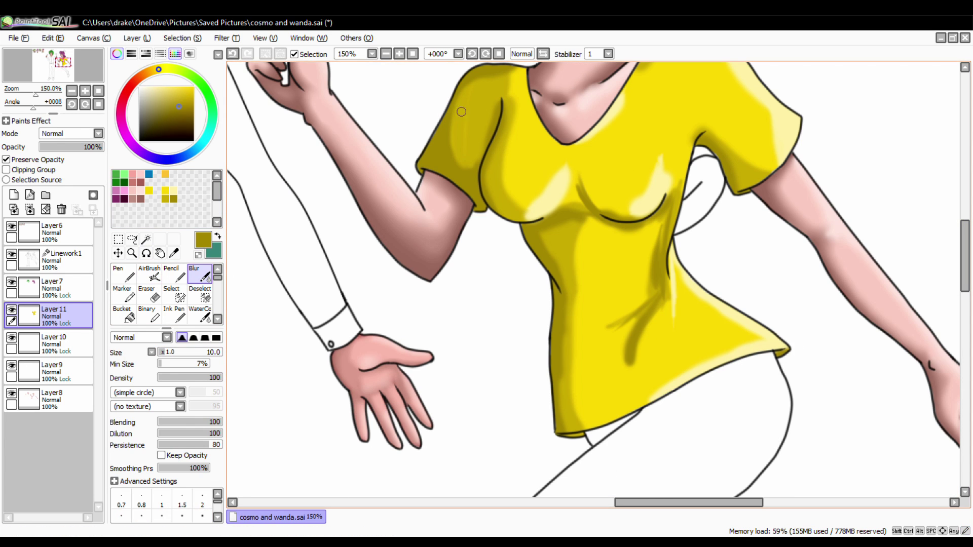
left_click(568, 188, "alt")
left_click_drag(553, 168, 575, 168, "ctrl+alt")
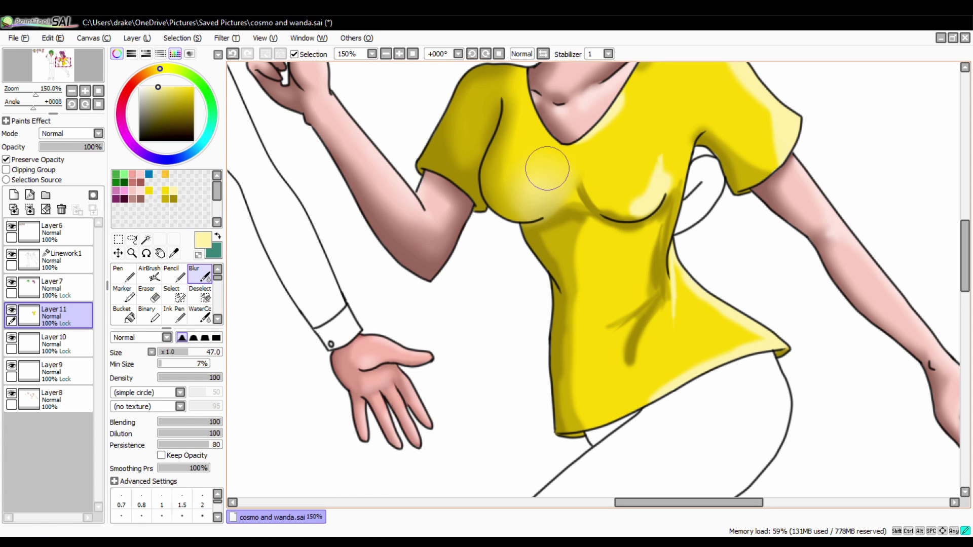
scroll(735, 294, "up", 5)
scroll(647, 321, "down", 4)
Repaint the highlight and shadow around the far side of the bust with the AirBrush at size 21 and blend them
key("a")
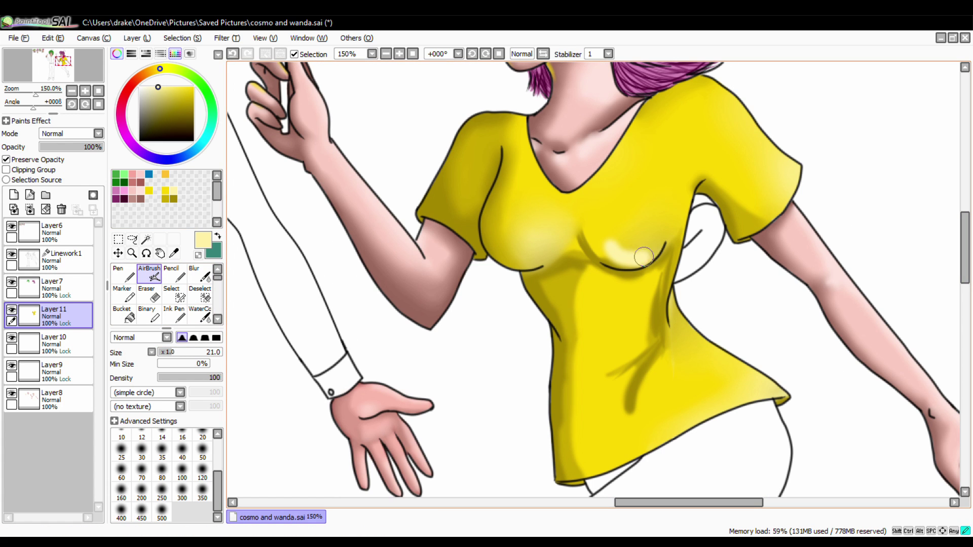
left_click_drag(616, 256, 664, 213)
left_click(633, 304, "alt")
mouse_move(664, 266)
left_mouse_down()
mouse_move(594, 280)
mouse_move(659, 355)
mouse_move(684, 213)
mouse_move(730, 212)
left_mouse_up()
key("b")
mouse_move(700, 118)
left_mouse_down()
mouse_move(581, 321)
mouse_move(656, 221)
mouse_move(480, 274)
left_mouse_up()
Airbrush brighter highlights on the bust, sleeve edge and hem of the T-shirt, and define the folds at the waist
key("a")
left_click_drag(639, 266, 668, 221)
left_click_drag(760, 172, 785, 126)
left_click_drag(775, 396, 669, 299)
left_click_drag(603, 398, 661, 325)
left_click_drag(638, 401, 664, 337)
Soften the new bust highlight and waist folds with Blur at size 29
key("b")
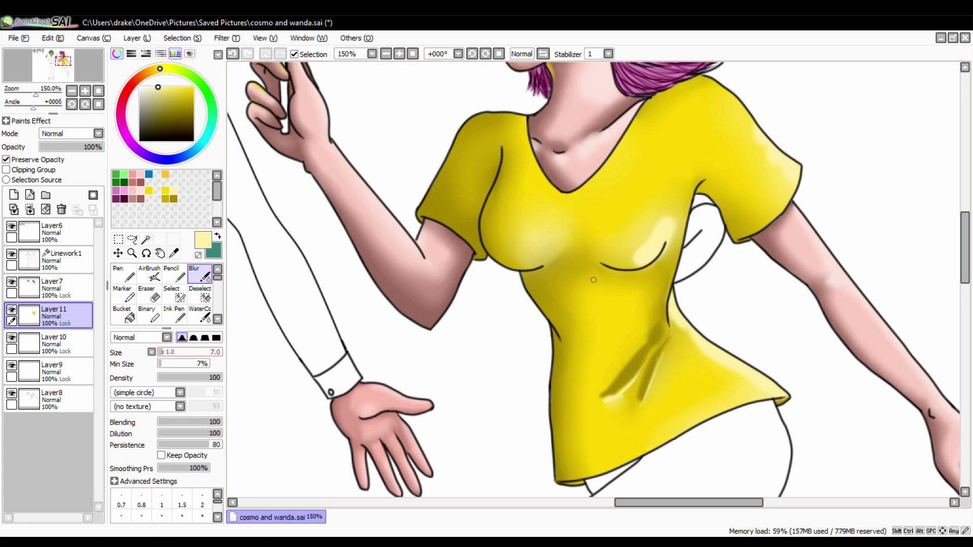
left_click_drag(674, 223, 628, 253)
mouse_move(755, 379)
left_mouse_down()
mouse_move(659, 289)
mouse_move(603, 380)
left_mouse_up()
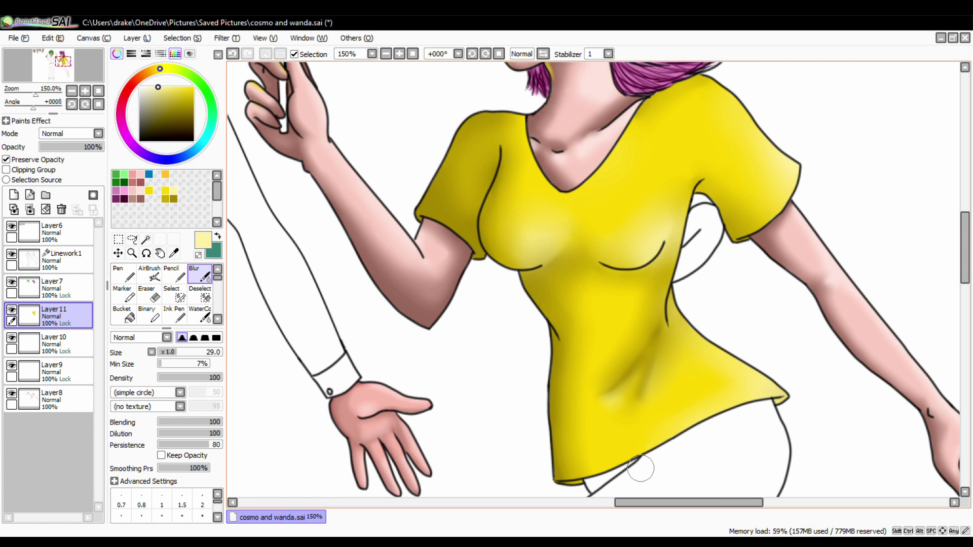
Create a layer beneath Layer11 and outline the woman's trousers on it in black with the Pen at size 5.7
scroll(640, 469, "down", 5)
left_click(13, 195)
left_click(123, 273)
left_click_drag(584, 304, 772, 220)
left_click_drag(51, 315, 51, 343)
left_click_drag(772, 223, 785, 263)
left_click_drag(586, 304, 594, 315)
scroll(727, 370, "down", 6)
left_click_drag(715, 156, 726, 223)
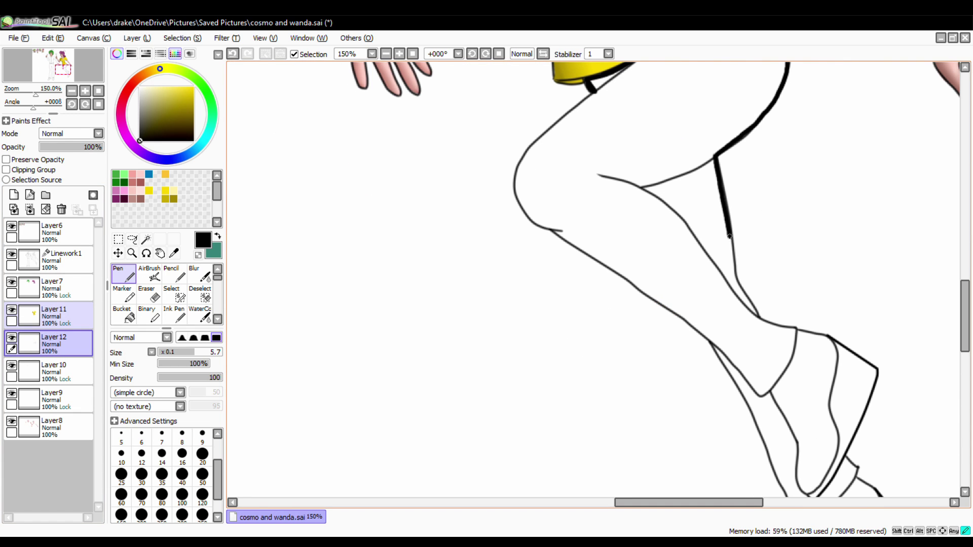
mouse_move(594, 88)
left_mouse_down()
mouse_move(518, 203)
mouse_move(729, 352)
left_mouse_up()
Lower Layer12's opacity to 35% and erase the outline's overflow along the leg with the Eraser at size 7
left_click(61, 147)
left_click(147, 293)
key("bracketleft")
key("bracketleft")
key("bracketleft")
key("bracketleft")
key("bracketleft")
key("bracketleft")
key("bracketleft")
key("bracketleft")
key("bracketleft")
key("bracketleft")
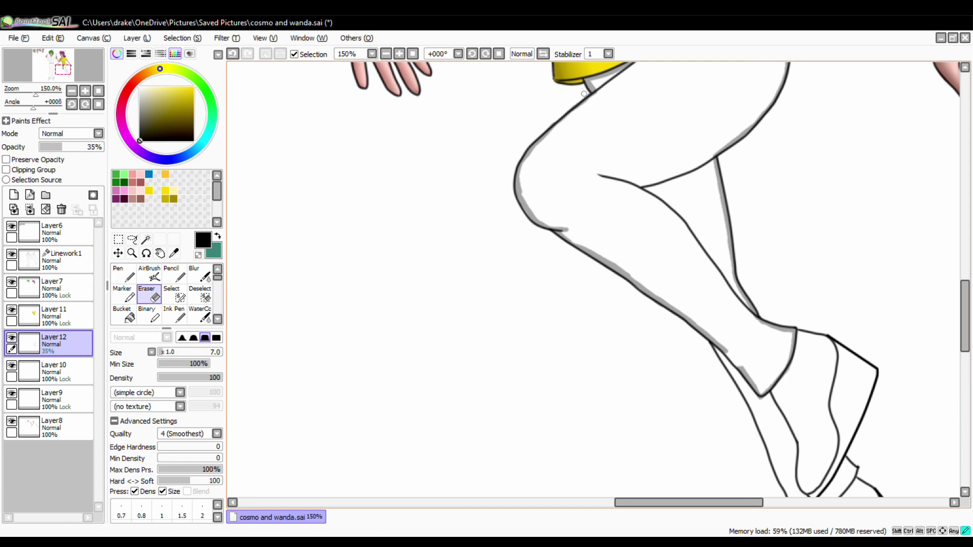
Extend the trouser outline on Layer12 down the rear lower leg with the Pen at size 5.7
scroll(958, 236, "up", 2)
left_click(61, 258)
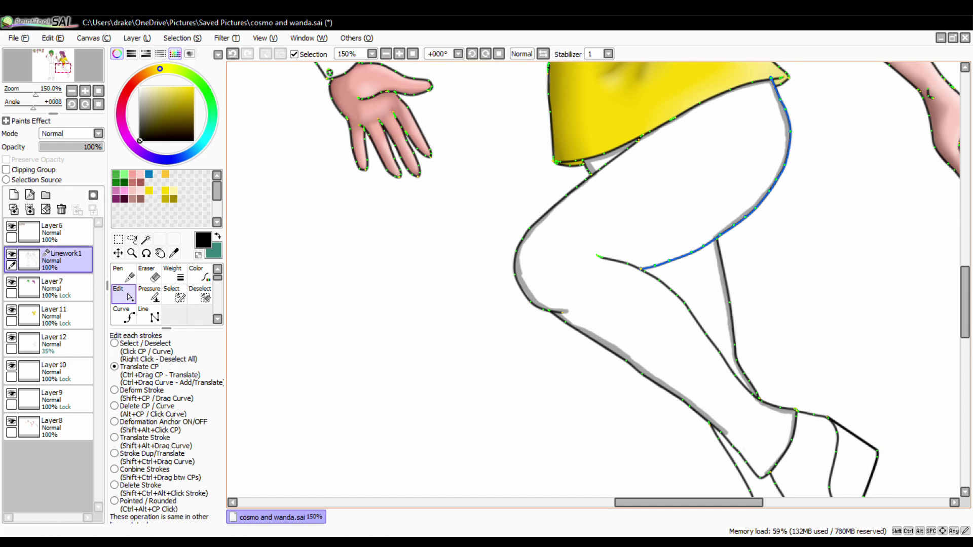
left_click(61, 341)
left_click(123, 273)
scroll(725, 198, "down", 6)
left_click_drag(724, 197, 771, 294)
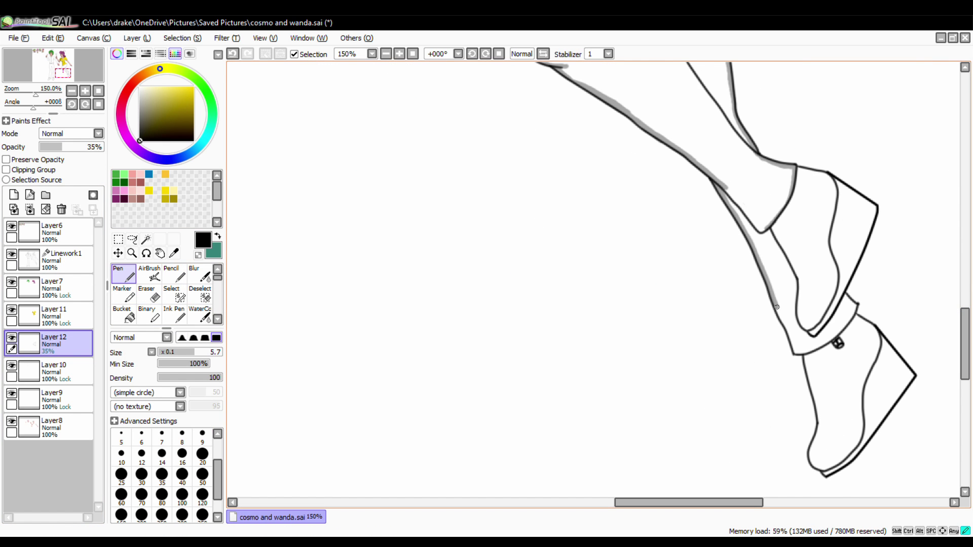
Fill the inside of the woman's trouser outline on Layer12 with the Bucket
left_click(61, 258)
left_click(837, 343)
left_click(61, 340)
left_click(123, 317)
left_click(775, 293)
scroll(563, 277, "up", 5)
left_click(123, 274)
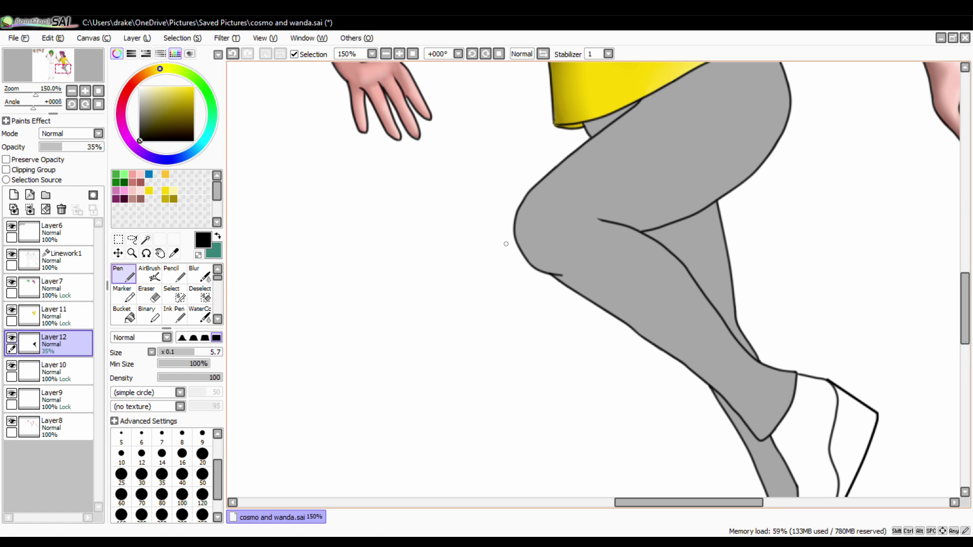
Restore Layer12's opacity to 100%, refill the trousers with dark grey and tidy their edges
left_click_drag(62, 147, 104, 147)
left_click(140, 131)
left_click(123, 318)
left_click(659, 304)
left_click(123, 274)
key("e")
key("n")
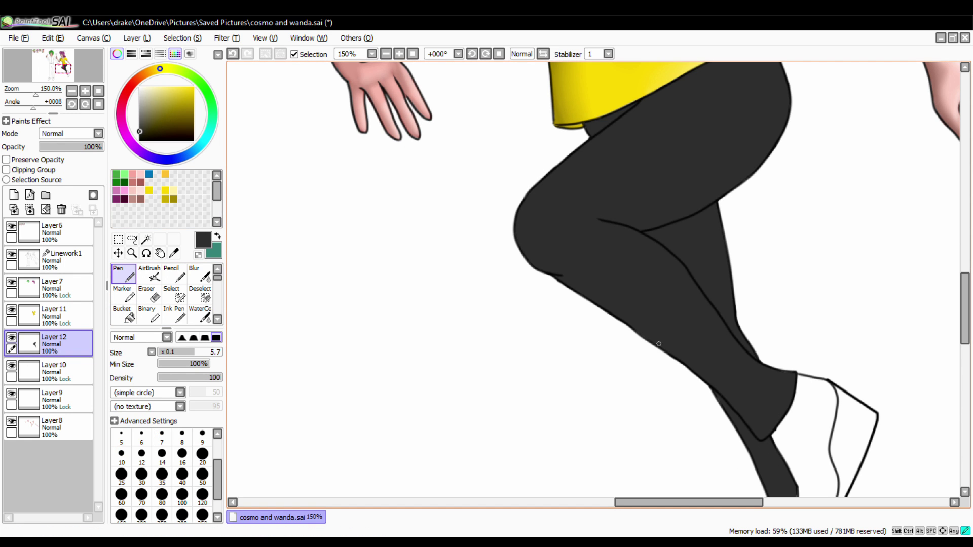
Preserve opacity and airbrush black shadows at size 11 on the trousers' upper thigh, knee and between the legs
key("v")
left_click_drag(588, 104, 633, 134)
left_click_drag(664, 205, 735, 329)
left_click_drag(552, 109, 755, 354)
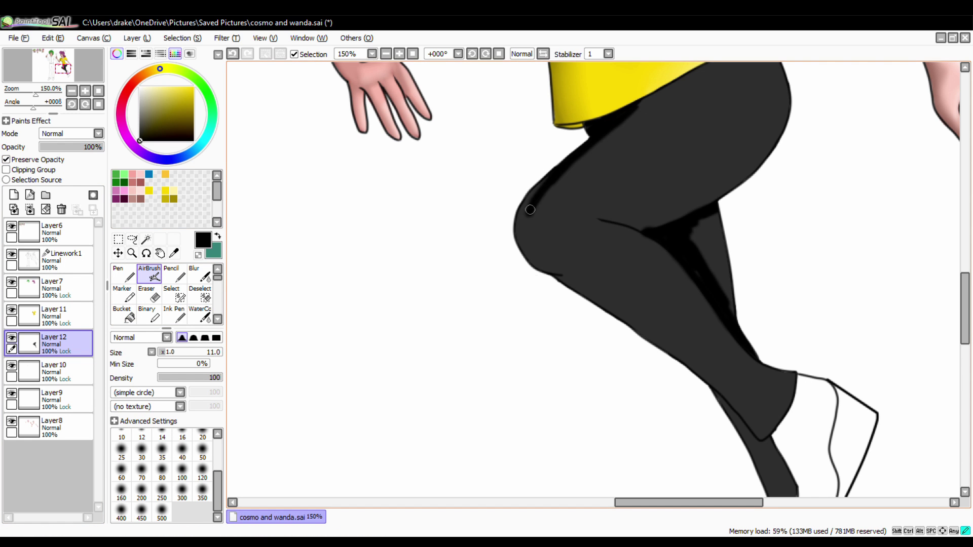
left_click_drag(557, 167, 517, 277)
Touch up the rear trouser cuff and airbrush black shadows along the rear lower leg
scroll(713, 254, "down", 4)
key("n")
left_click_drag(776, 361, 789, 394)
key("v")
left_click_drag(749, 276, 793, 339)
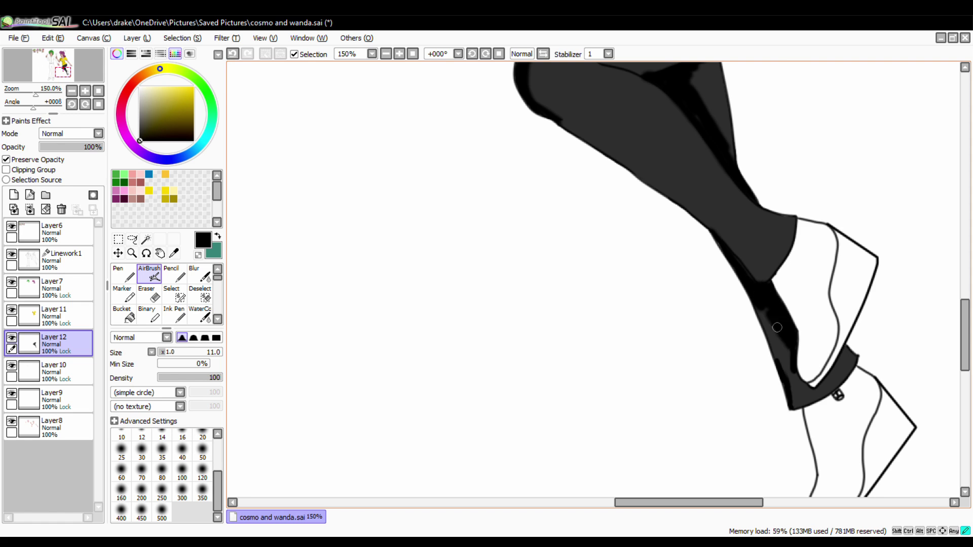
left_click_drag(760, 309, 826, 405)
Widen the black shadow along the trousers' front thigh, knee and underside of the calf
scroll(710, 254, "up", 3)
left_click_drag(659, 66, 552, 243)
mouse_move(658, 319)
left_mouse_down()
mouse_move(589, 251)
mouse_move(679, 330)
left_mouse_up()
left_click_drag(664, 325, 760, 415)
Airbrush grey highlights at size 11 along the back of the thigh and the upper edge of the calf
scroll(710, 228, "up", 3)
left_click(721, 167, "alt")
left_click_drag(785, 162, 724, 304)
scroll(710, 227, "down", 3)
mouse_move(649, 238)
left_mouse_down()
mouse_move(710, 205)
mouse_move(750, 375)
left_mouse_up()
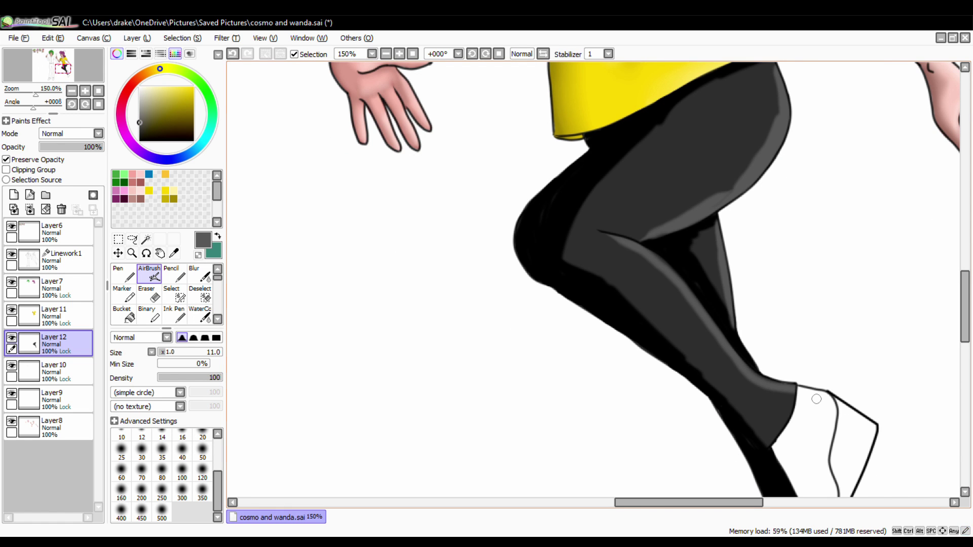
Add lighter grey highlights to the trousers and blend their shading with Blur at size 29
left_click(735, 304, "alt")
key("b")
mouse_move(680, 123)
left_mouse_down()
mouse_move(787, 456)
mouse_move(629, 265)
mouse_move(699, 258)
mouse_move(647, 239)
mouse_move(770, 152)
left_mouse_up()
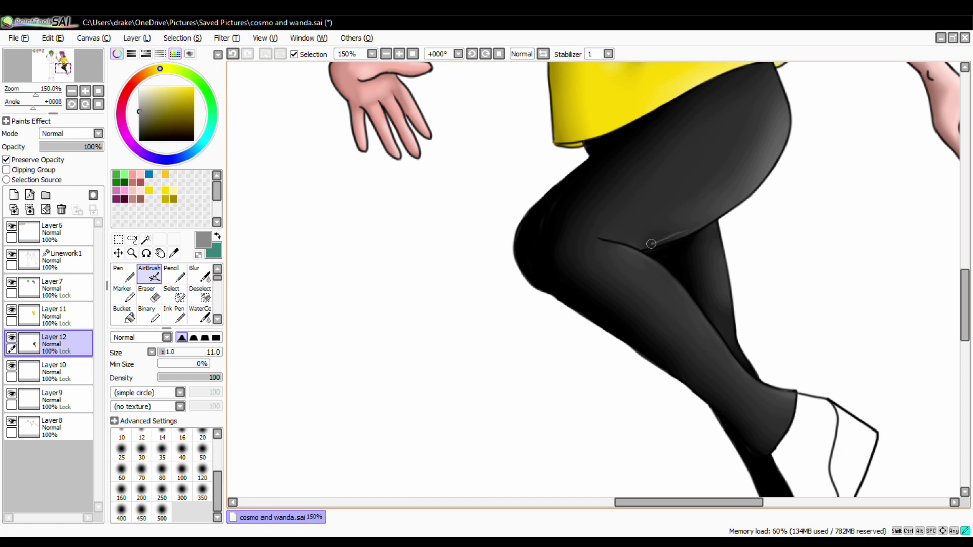
scroll(382, 97, "down", 4)
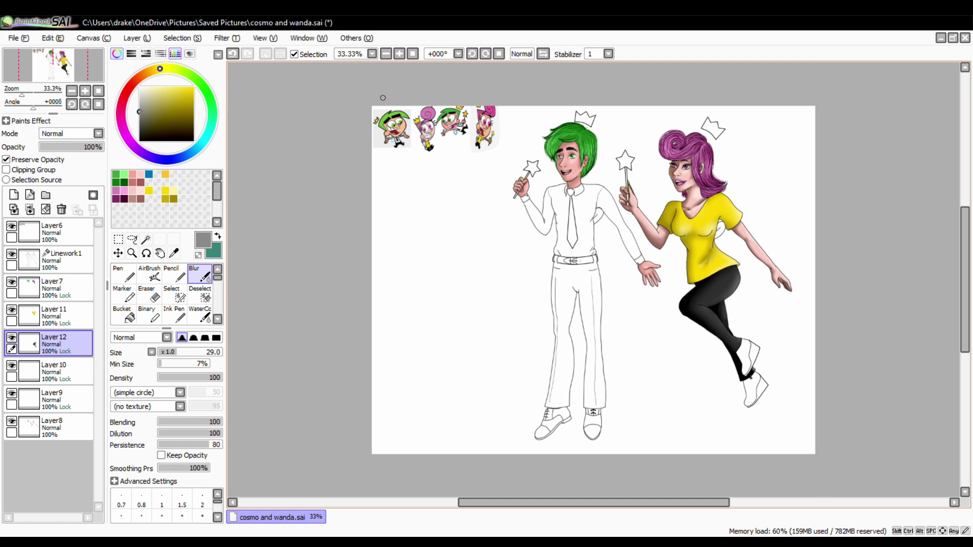
On Layer11, outline the inside of the shirt's collar, shoulder and raised sleeve in light grey with the Pen at size 5.4
left_click(53, 314)
scroll(421, 150, "up", 4)
key("n")
scroll(421, 150, "up", 1)
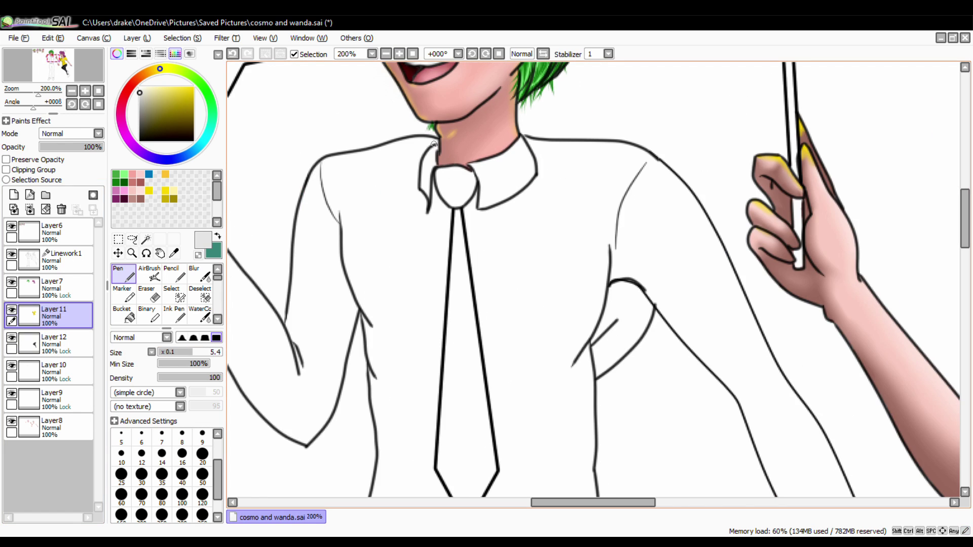
left_click_drag(297, 237, 287, 327)
scroll(354, 253, "left", 3)
left_click_drag(549, 411, 575, 309)
left_click_drag(425, 228, 508, 344)
scroll(598, 279, "down", 2)
Finish the light grey outline along the torso, tie, waist, lowered sleeve and cuff, and clean up its stray edges
mouse_move(669, 116)
left_mouse_down()
mouse_move(652, 237)
mouse_move(647, 431)
left_mouse_up()
scroll(653, 303, "down", 2)
scroll(596, 304, "up", 2)
left_click_drag(588, 264, 596, 334)
left_click_drag(630, 462, 816, 426)
left_click_drag(808, 238, 810, 430)
scroll(811, 405, "up", 2)
left_click_drag(691, 170, 715, 464)
scroll(689, 446, "right", 5)
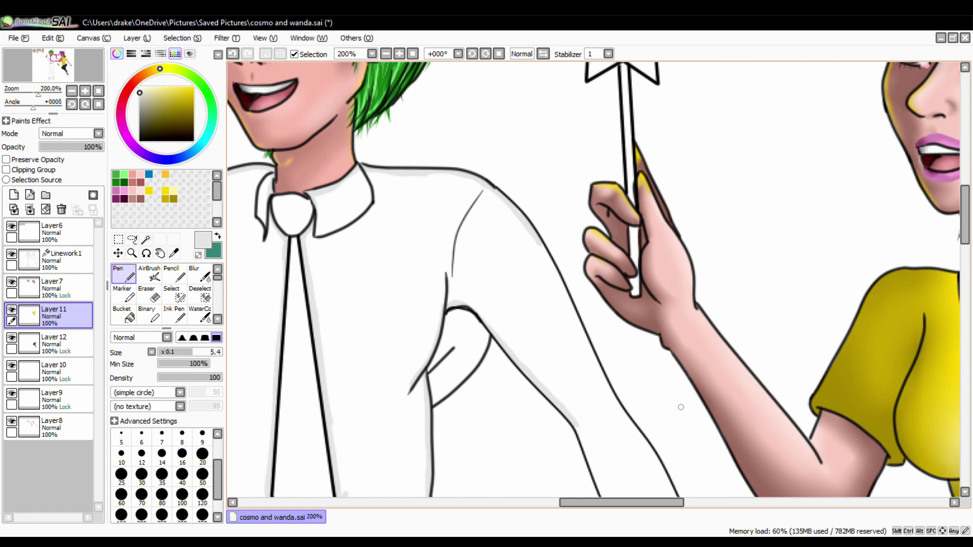
scroll(570, 418, "down", 3)
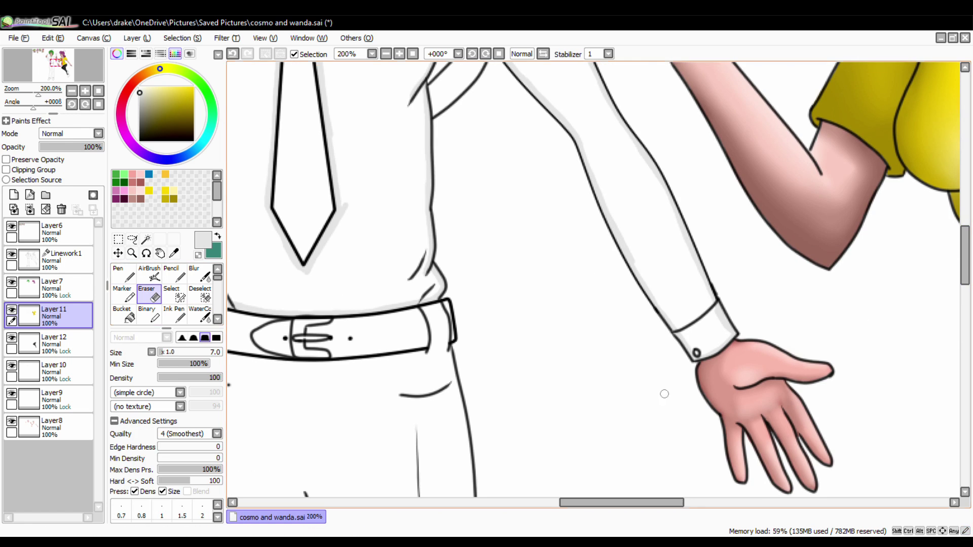
left_click(696, 458)
scroll(597, 283, "up", 3)
Preserve Layer11's opacity and airbrush a mid-grey shadow at size 11 on the shirt beside the tie
left_click(6, 159)
left_click(149, 274)
left_click(139, 105)
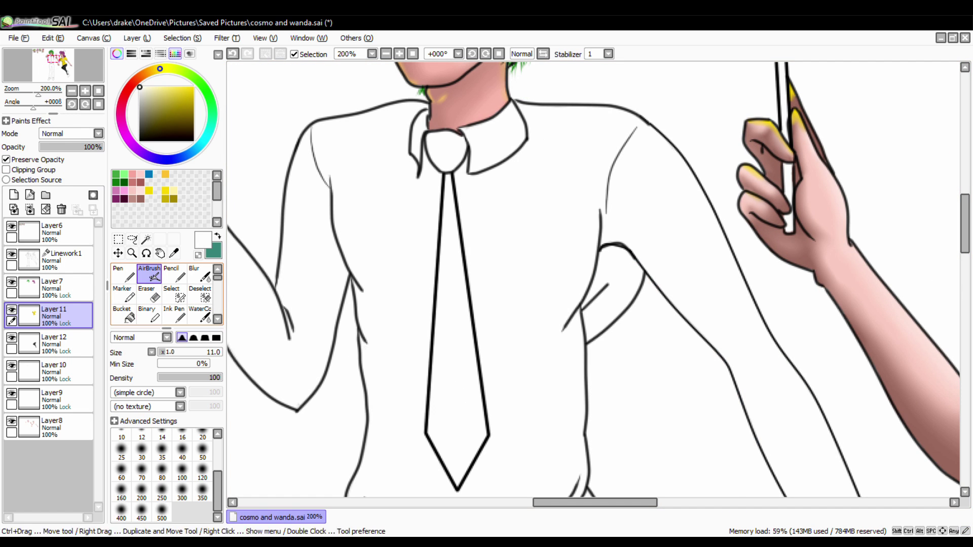
left_click_drag(422, 142, 444, 467)
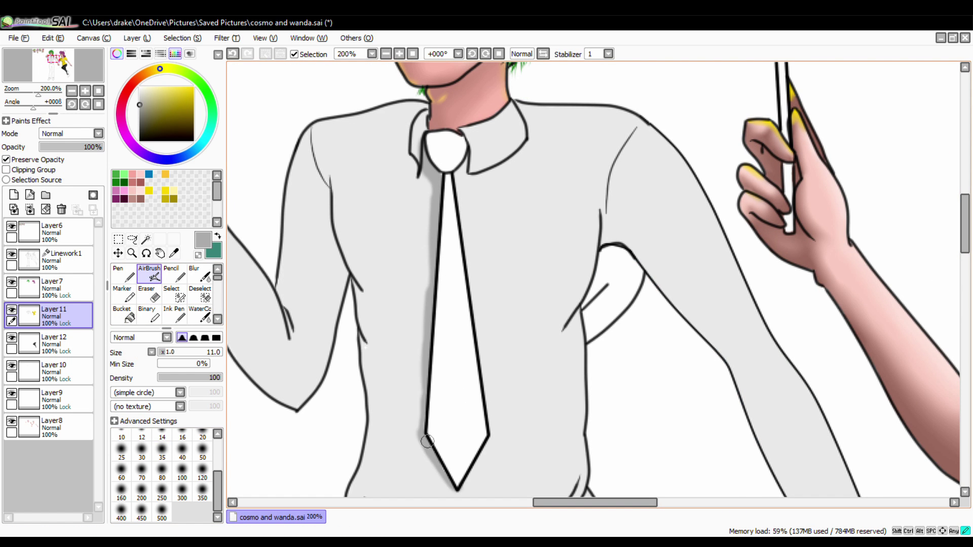
scroll(528, 359, "left", 3)
scroll(528, 360, "down", 3)
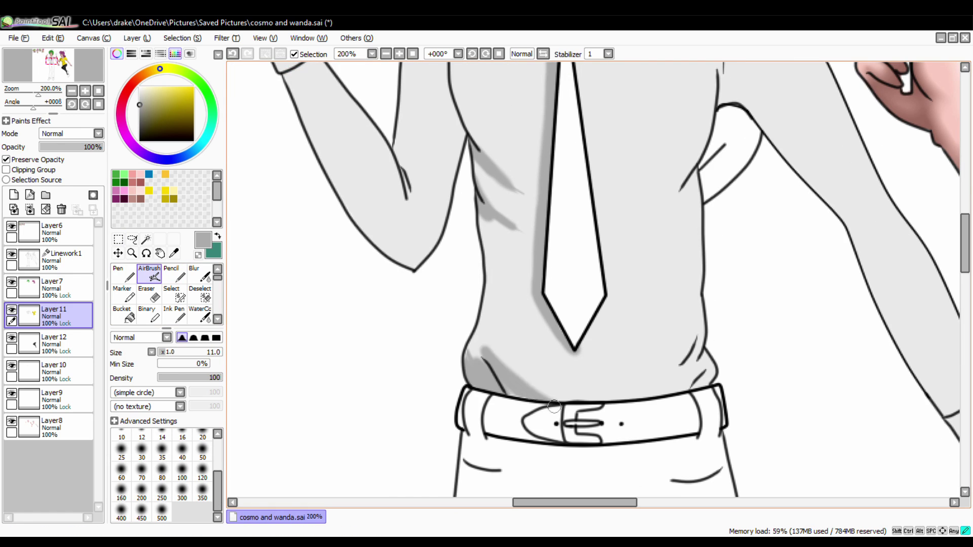
Extend the mid-grey shadow down the torso side below the raised arm, including the folds near armpit and waist
key("n")
left_click(6, 159)
left_click(149, 274)
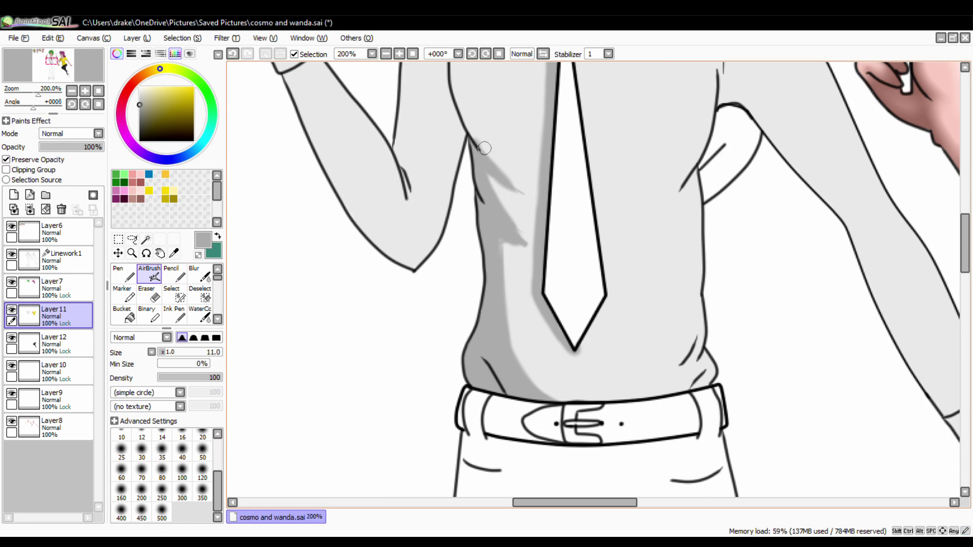
Airbrush mid-grey shadows over the raised sleeve's upper arm, elbow, forearm underside and cuff, plus the adjoining shoulder
scroll(485, 336, "up", 3)
mouse_move(435, 167)
left_mouse_down()
mouse_move(398, 264)
mouse_move(416, 359)
mouse_move(313, 294)
left_mouse_up()
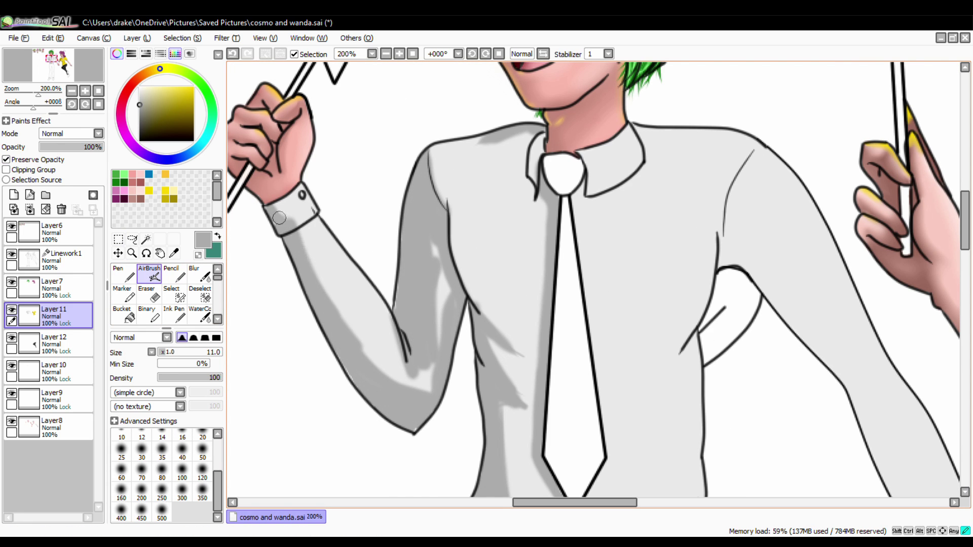
left_click_drag(340, 331, 324, 304)
left_click(11, 309)
left_click(11, 310)
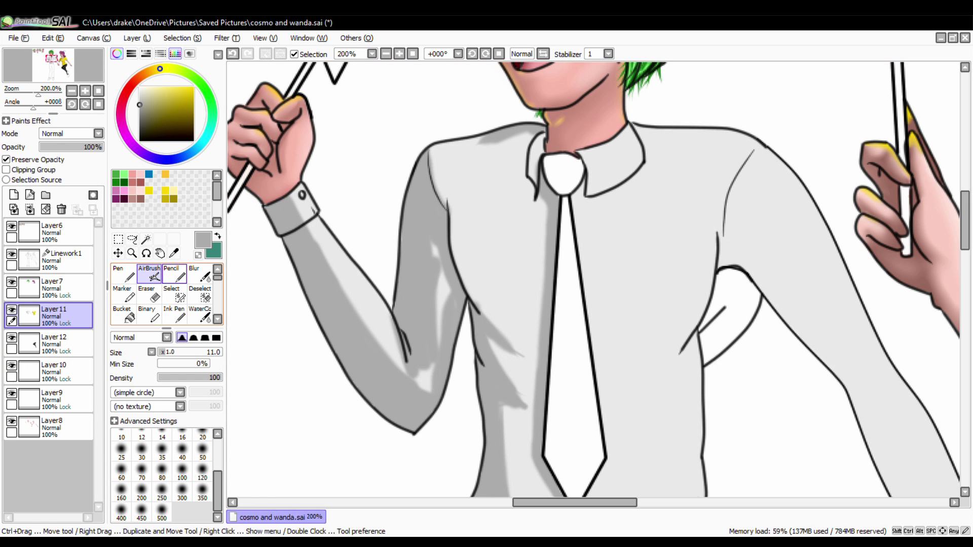
Add mid-grey shadows around the collar, on the chest folds and from the far armpit along the lowered sleeve's underside
left_click_drag(519, 148, 532, 208)
left_click_drag(578, 172, 623, 203)
left_click_drag(659, 127, 593, 200)
left_click_drag(522, 125, 471, 187)
mouse_move(679, 329)
left_mouse_down()
mouse_move(527, 177)
mouse_move(517, 223)
left_mouse_up()
left_click_drag(552, 340, 549, 389)
left_click_drag(811, 436, 699, 218)
scroll(548, 389, "up", 2)
left_click_drag(725, 285, 572, 137)
key("n")
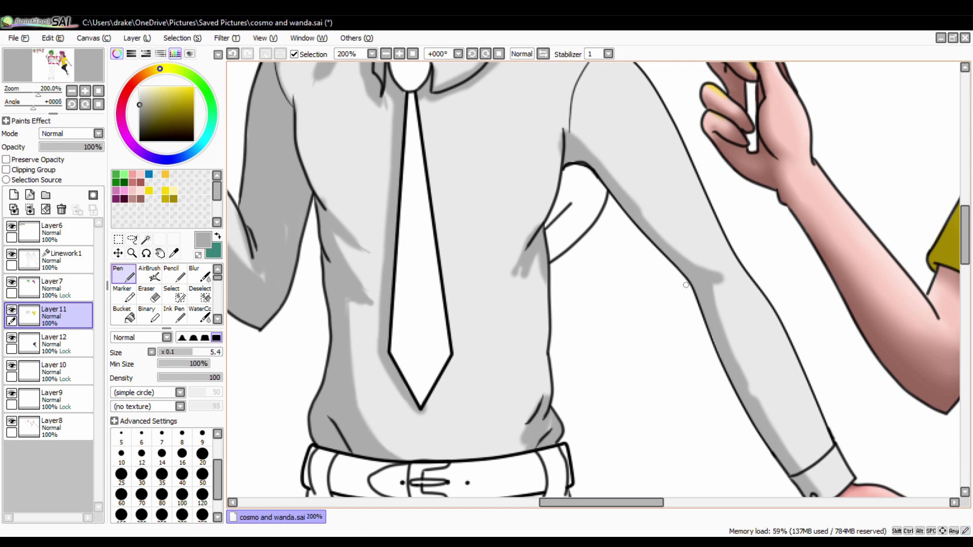
Airbrush darker grey shadows into the raised sleeve, both armpits, the collar and tie edges, and the far waist fold
scroll(492, 157, "up", 5)
key("v")
left_click_drag(360, 350, 294, 284)
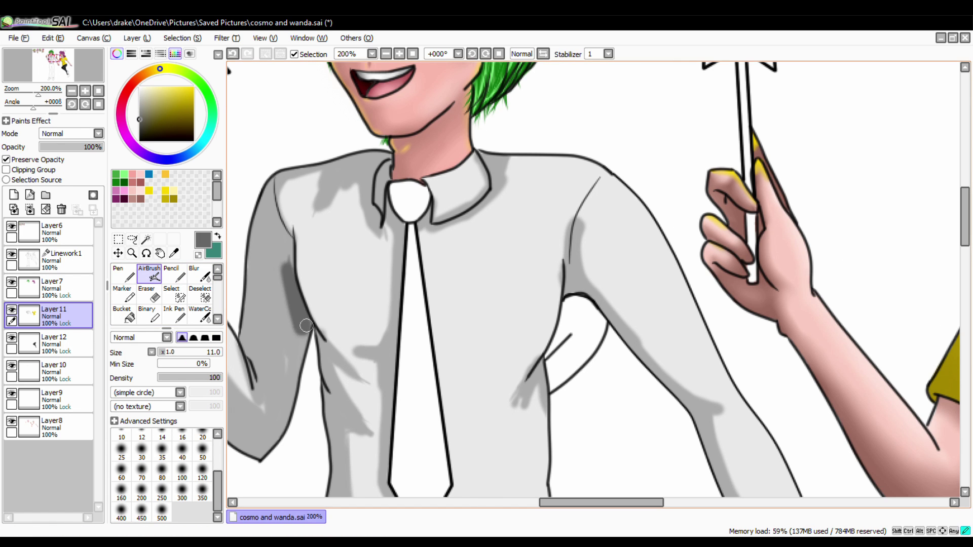
left_click_drag(355, 304, 603, 304)
left_click_drag(532, 172, 644, 364)
left_click_drag(709, 203, 821, 284)
scroll(532, 314, "down", 3)
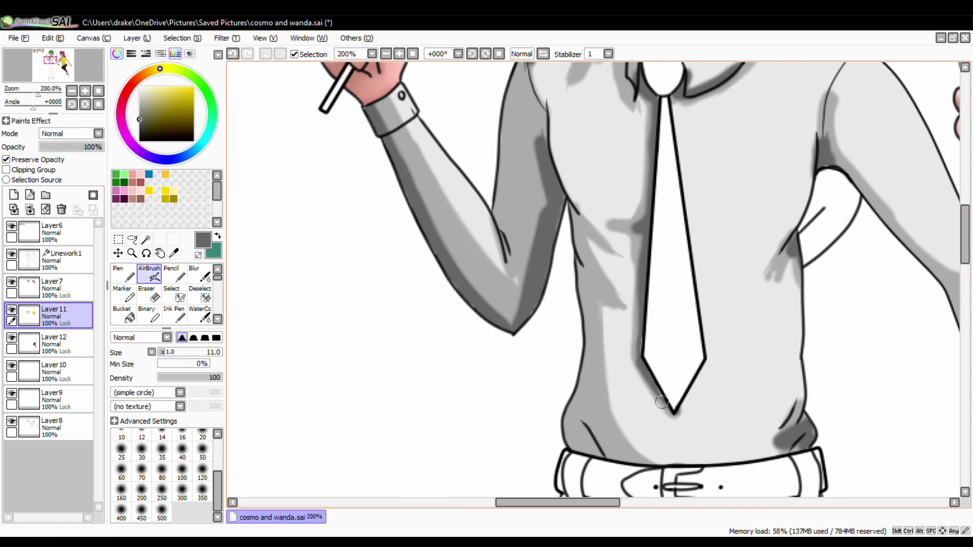
Touch up the shirt's edges with the Pen and deepen the shadow along the lowered sleeve's underside in darker grey
key("n")
left_click(6, 159)
scroll(598, 284, "up", 3)
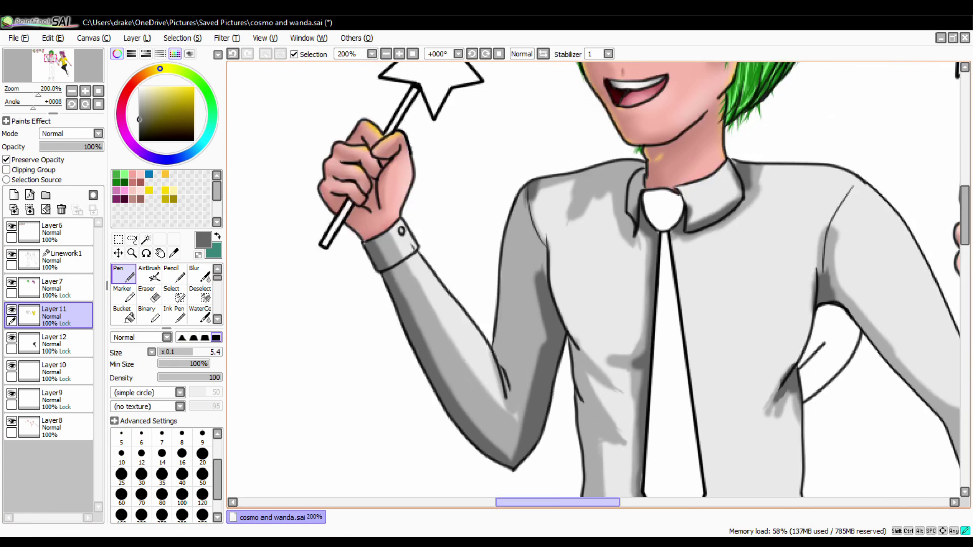
scroll(598, 283, "right", 6)
scroll(598, 284, "down", 3)
scroll(598, 284, "left", 3)
scroll(598, 284, "left", 1)
Airbrush white highlights on the chest, collar, far armpit and waist folds, and deepen the shadow at the near waist
key("a")
scroll(597, 284, "up", 3)
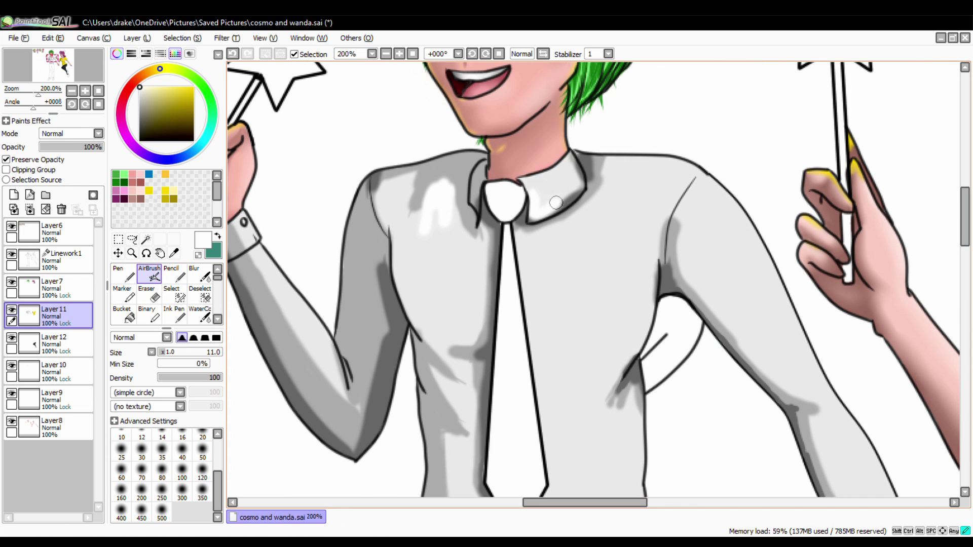
scroll(839, 414, "down", 3)
left_click_drag(597, 196, 639, 116)
left_click_drag(641, 76, 641, 243)
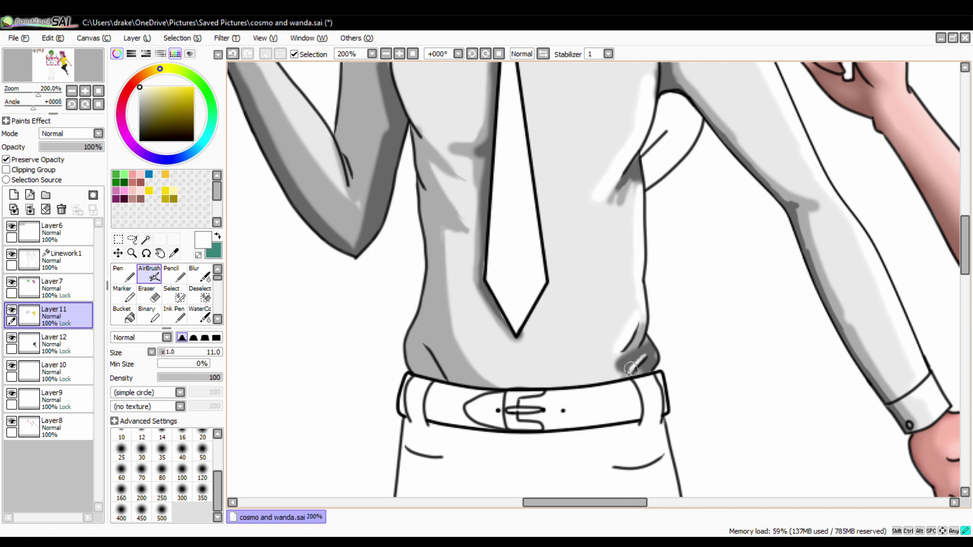
left_click_drag(425, 130, 430, 377)
scroll(614, 469, "right", 3)
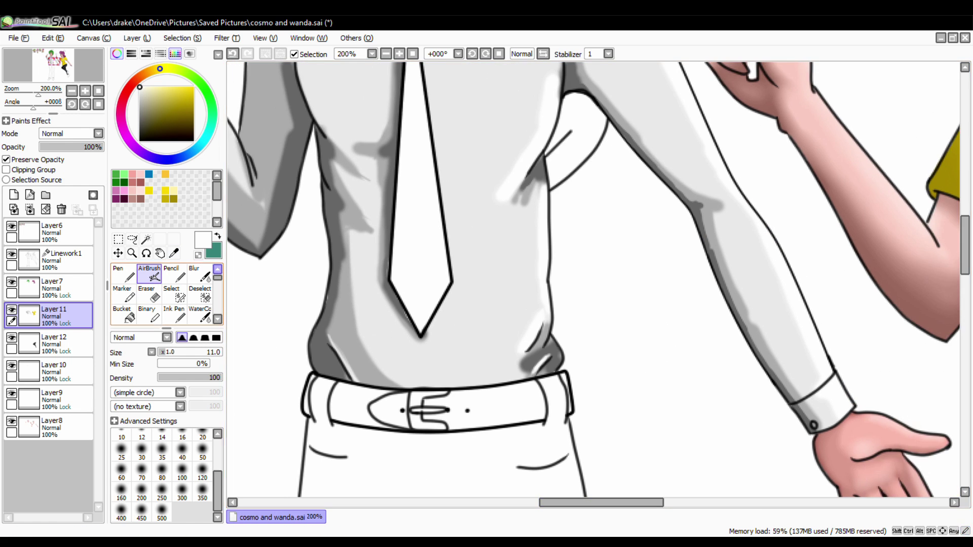
Blend the torso's folds, waist and chest shading with Blur at size 9
key("b")
mouse_move(333, 248)
left_mouse_down()
mouse_move(355, 378)
mouse_move(391, 162)
mouse_move(385, 70)
left_mouse_up()
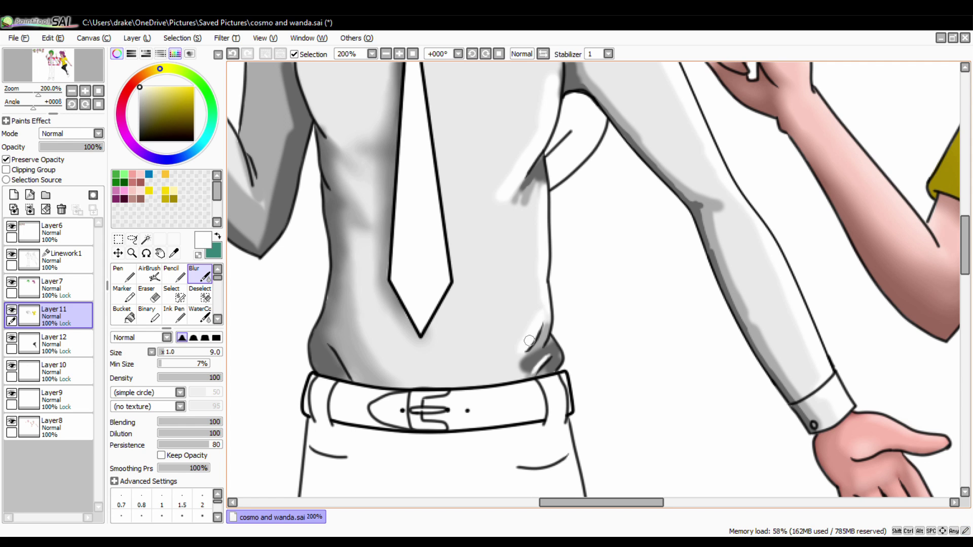
left_click_drag(545, 300, 531, 167)
scroll(531, 278, "up", 3)
left_click_drag(390, 239, 278, 122)
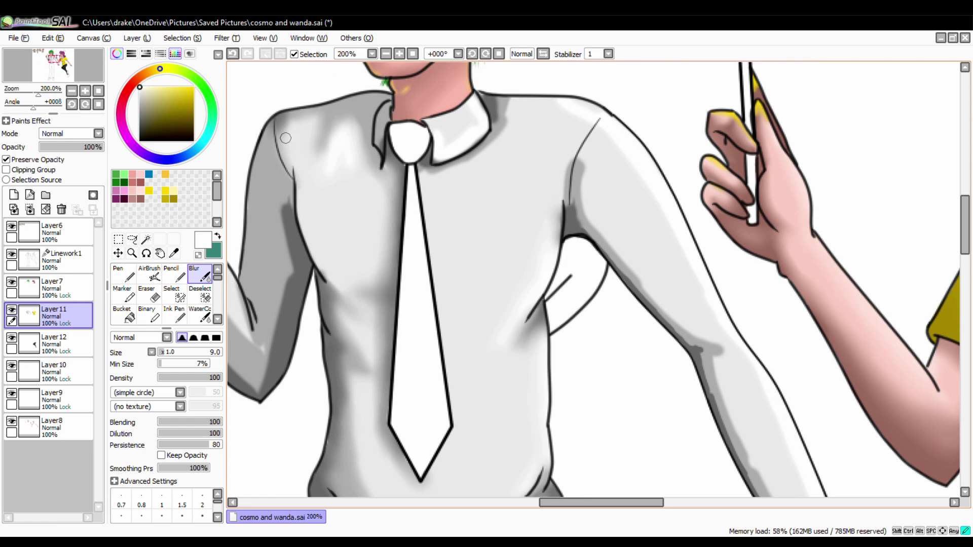
Blend the shading on the raised sleeve, cuff, shoulder and chest highlights with Blur at size 9
scroll(557, 278, "left", 5)
left_click_drag(456, 203, 583, 392)
left_click_drag(578, 344, 476, 203)
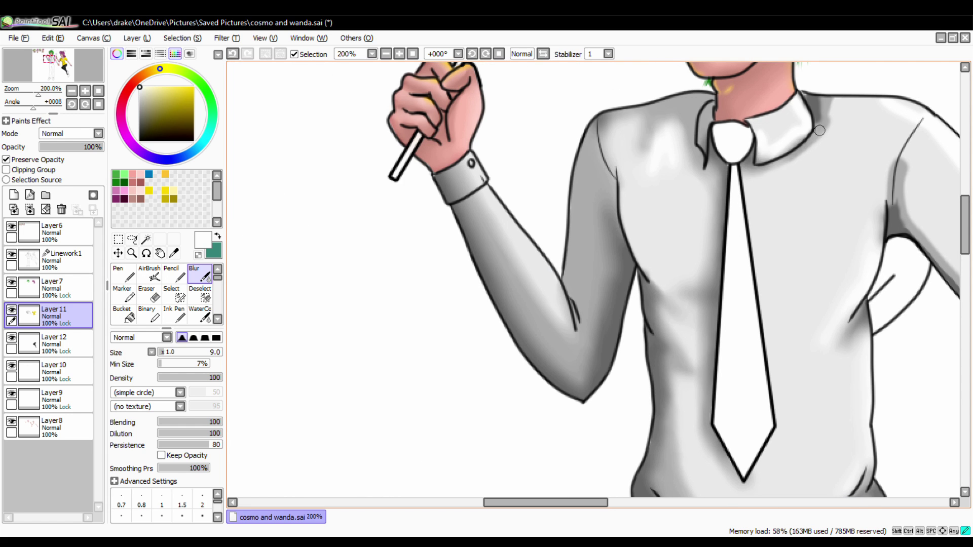
scroll(753, 176, "right", 4)
Touch up the collar with the Pen and blur the shadows beside it and along the lowered sleeve
key("n")
key("b")
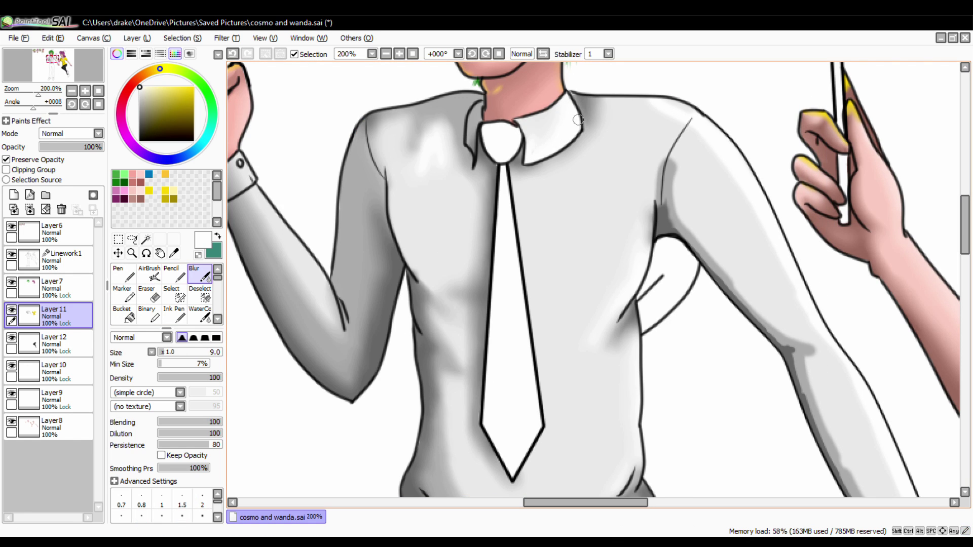
left_click_drag(800, 264, 668, 212)
left_click_drag(744, 294, 811, 436)
scroll(760, 304, "down", 3)
scroll(760, 304, "up", 3)
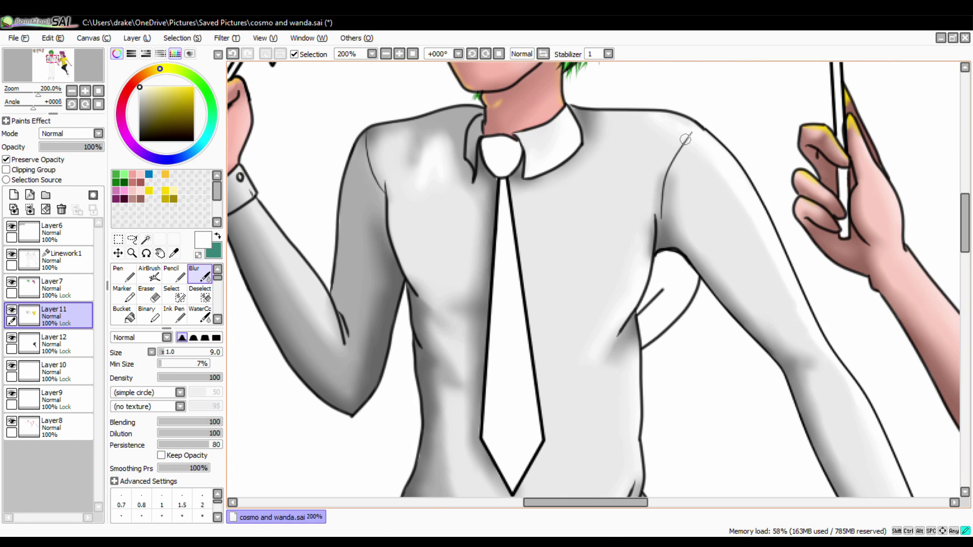
Touch up the shirt's edges around the tie and waist with Pen and Eraser, and soften the remaining shading with Blur
key("n")
scroll(598, 279, "down", 3)
key("e")
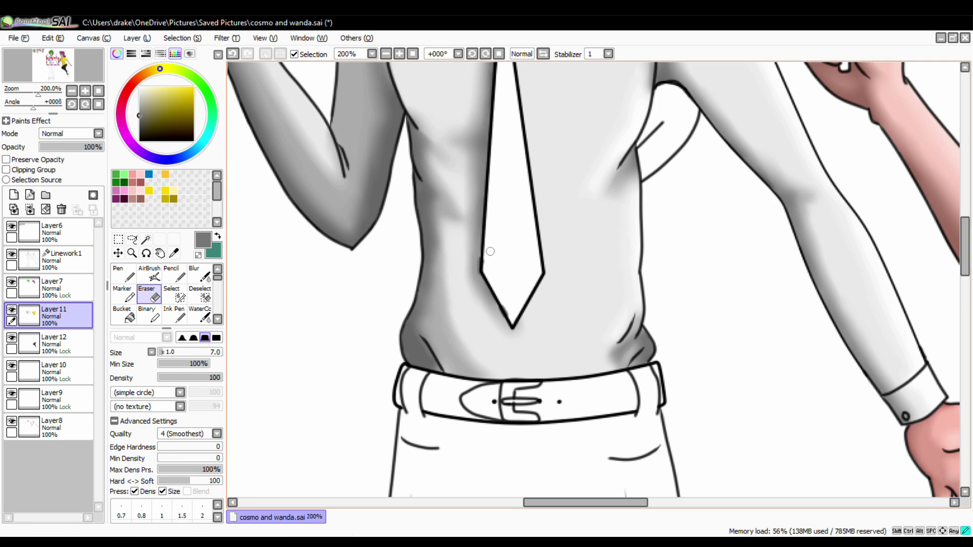
scroll(598, 279, "up", 2)
key("b")
key("minus")
key("minus")
key("minus")
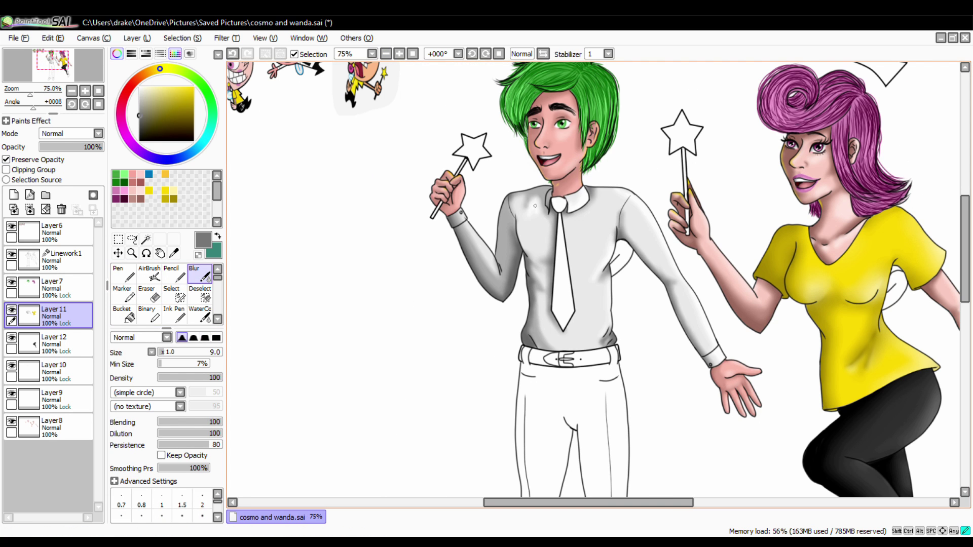
left_click(544, 270, "alt")
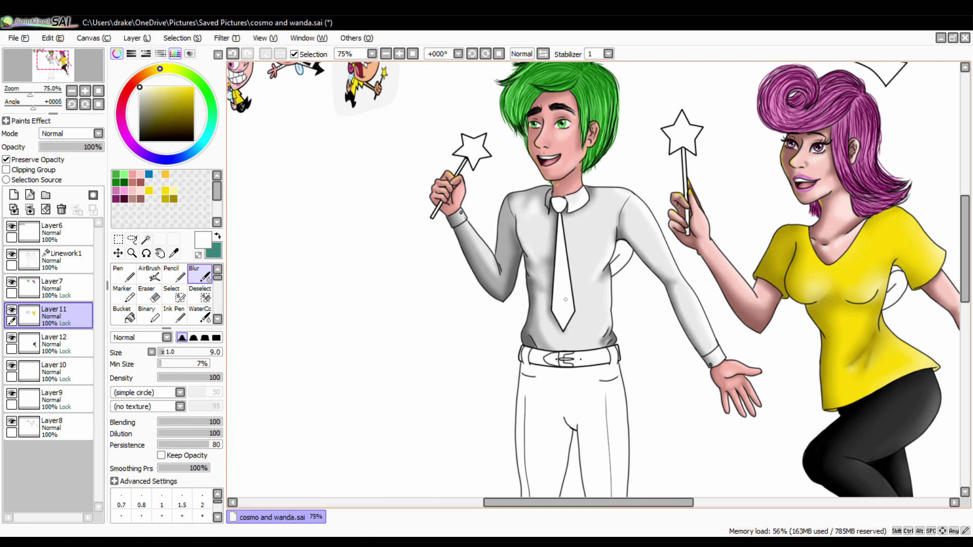
On Layer12, outline the tie in black with the Pen and fill it solid black
left_click(51, 339)
left_click(124, 274)
key("plus")
key("plus")
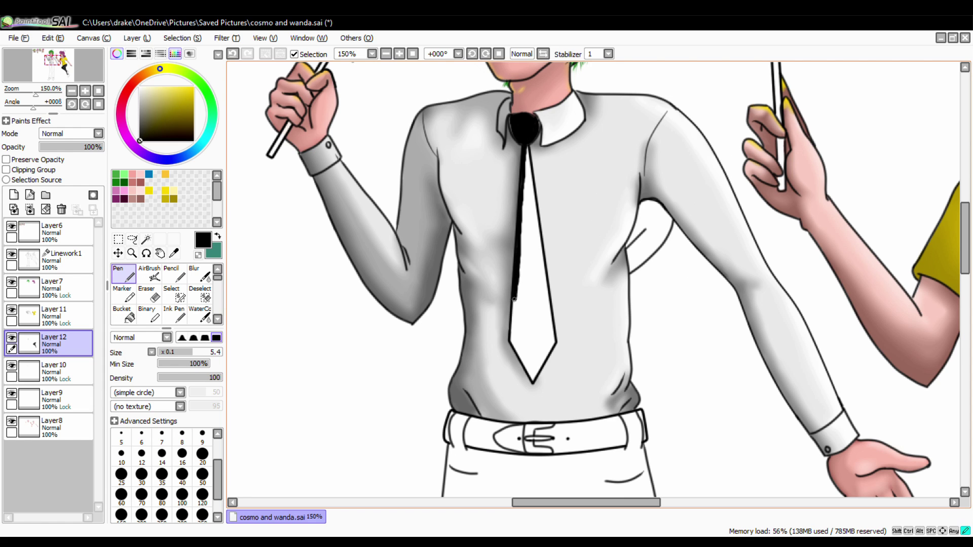
key("g")
left_click(537, 273)
key("n")
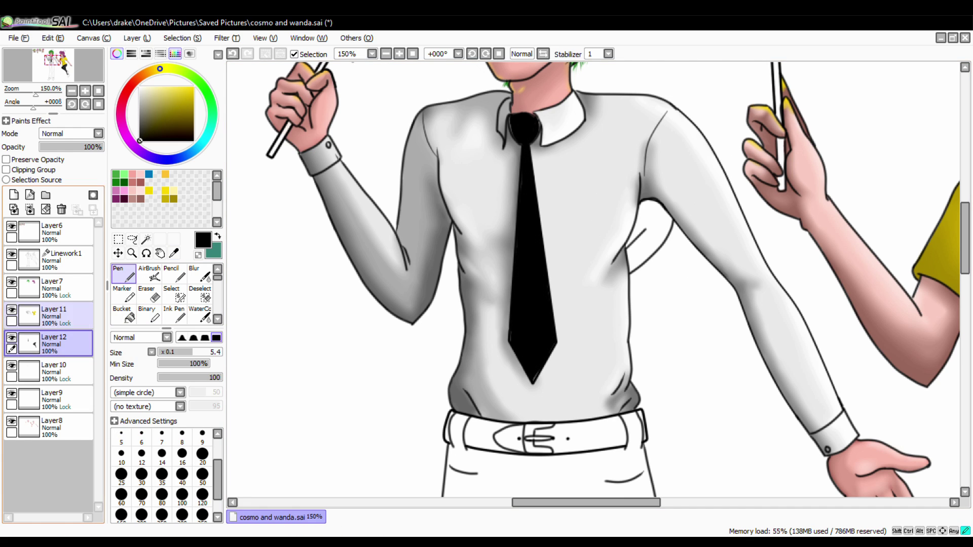
Clean the tie's edges against the shirt on Layer11 and Layer12, and recolour the tie a very dark grey
key("Page_Up")
key("e")
key("Page_Down")
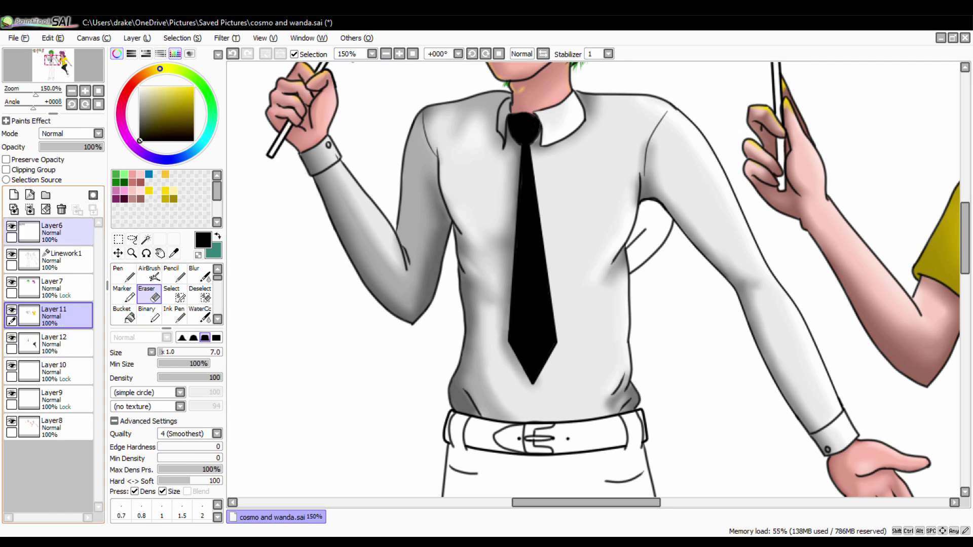
key("n")
key("g")
left_click(533, 136)
key("n")
key("e")
key("Page_Up")
key("Page_Down")
key("n")
key("Page_Up")
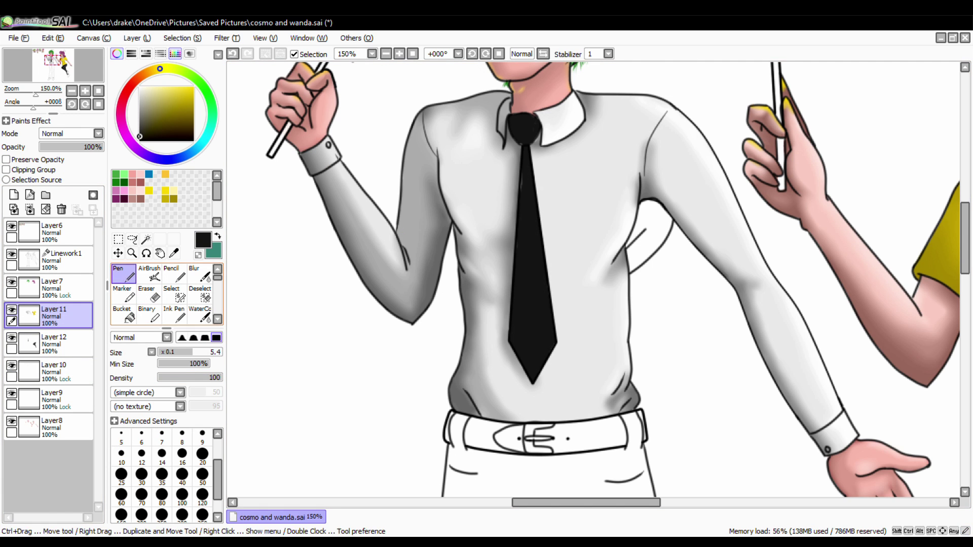
key("e")
key("Page_Down")
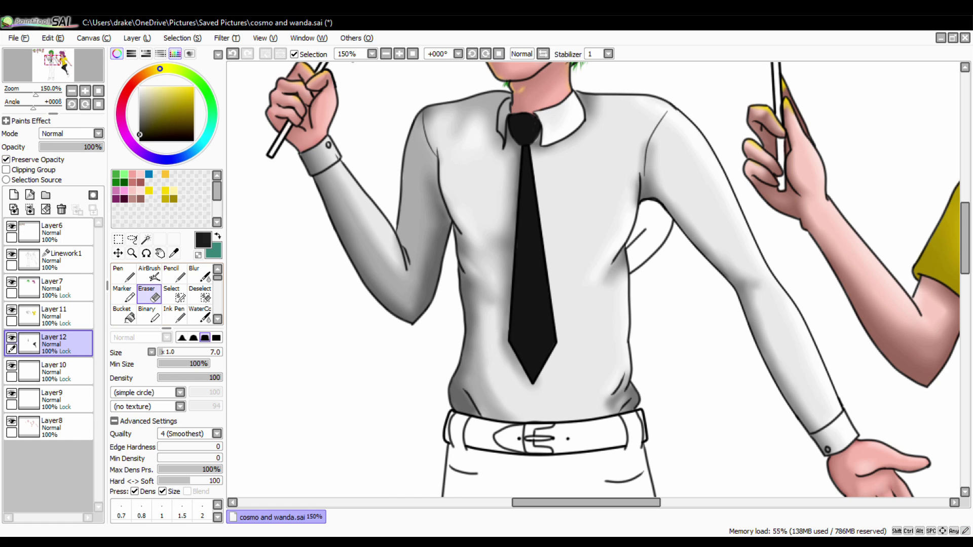
Airbrush black shadows and slightly lighter grey highlights along the tie, and blend them with Blur at size 9
key("a")
left_click_drag(529, 264, 532, 157)
left_click_drag(542, 248, 547, 345)
key("b")
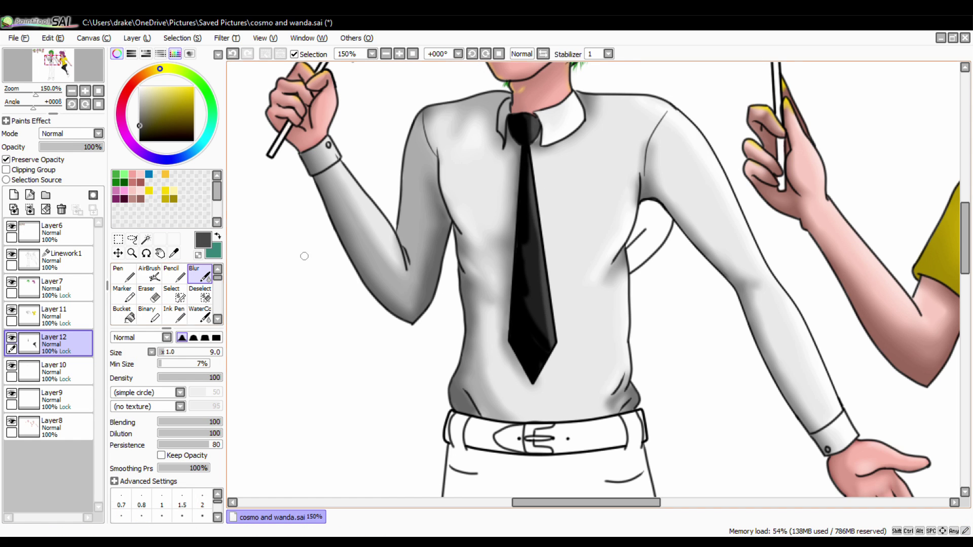
Lower Layer12's opacity to 55% and outline the bent leg's lower trouser and hem in dark grey with the Pen
scroll(520, 190, "down", 10)
key("n")
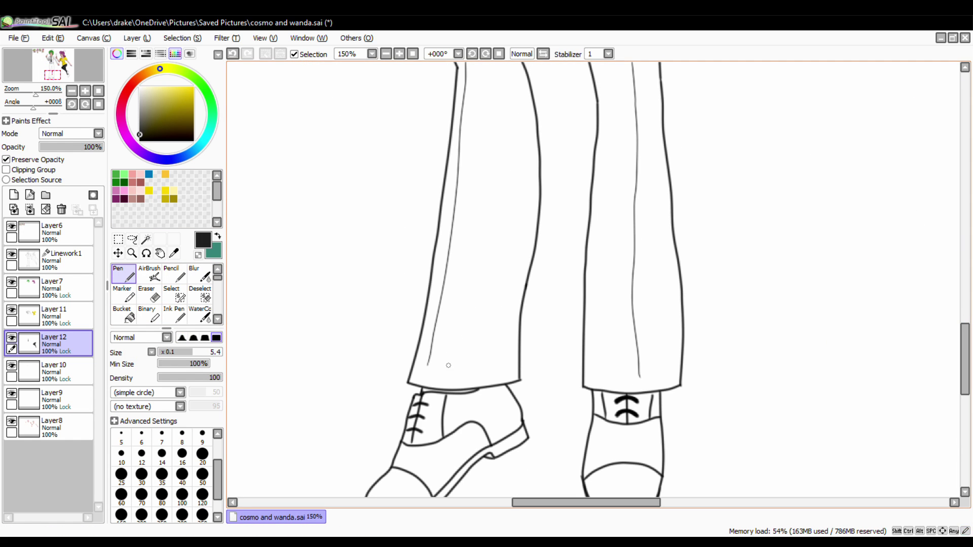
left_click_drag(411, 381, 514, 378)
left_click_drag(458, 73, 410, 383)
key("e")
key("n")
key("e")
key("n")
left_click_drag(599, 83, 596, 175)
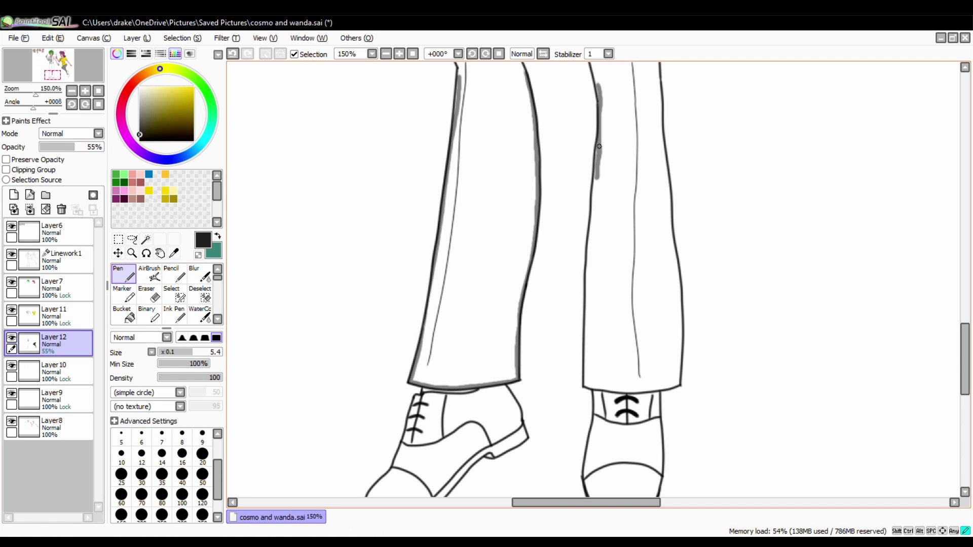
Outline the straight leg's lower trouser and hem in dark grey, erasing strokes that overshoot the line art
left_click_drag(590, 387, 681, 386)
key("e")
left_click_drag(660, 81, 682, 385)
key("n")
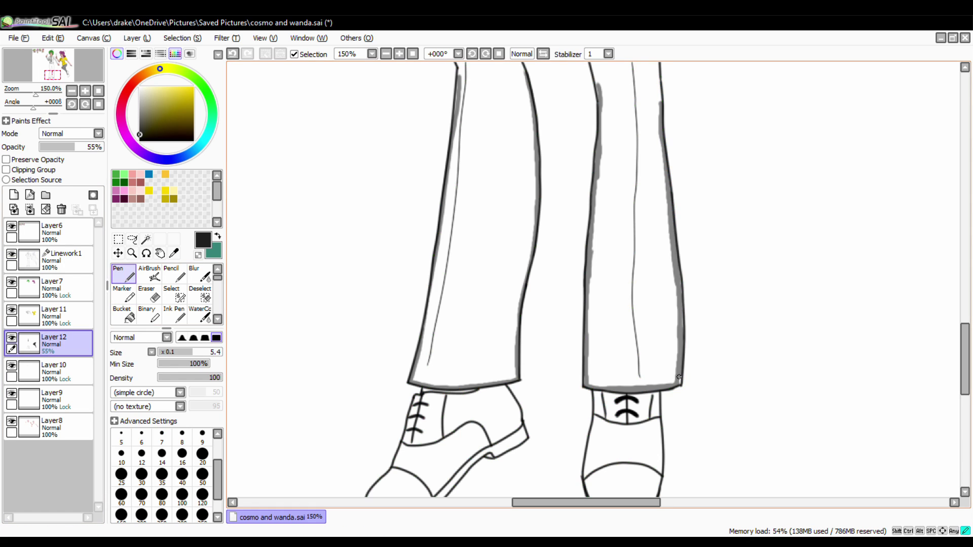
Finish outlining the upper trousers in dark grey on Layer12, clean stray edges, and fill them with the Bucket
scroll(564, 126, "up", 5)
left_click_drag(443, 209, 459, 349)
key("e")
left_click_drag(445, 258, 435, 196)
key("n")
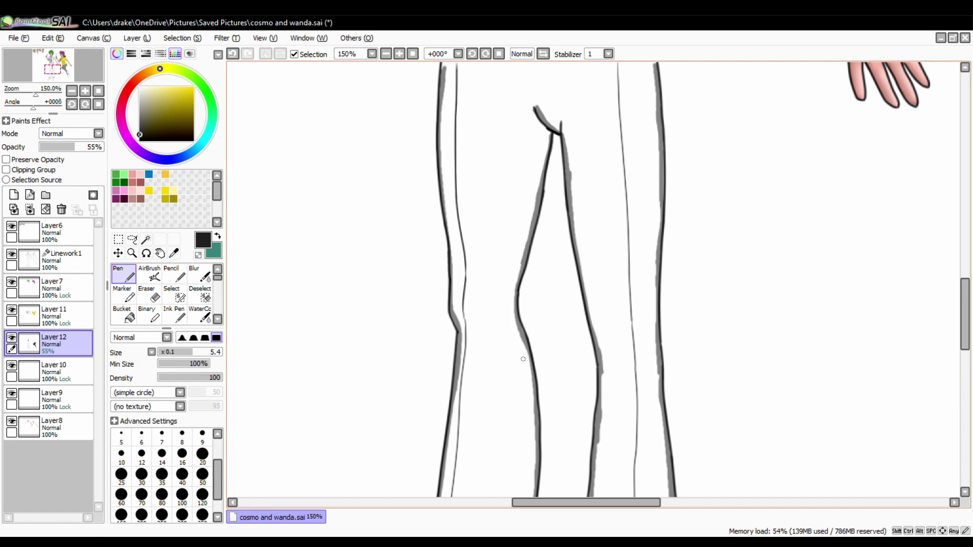
scroll(447, 203, "up", 4)
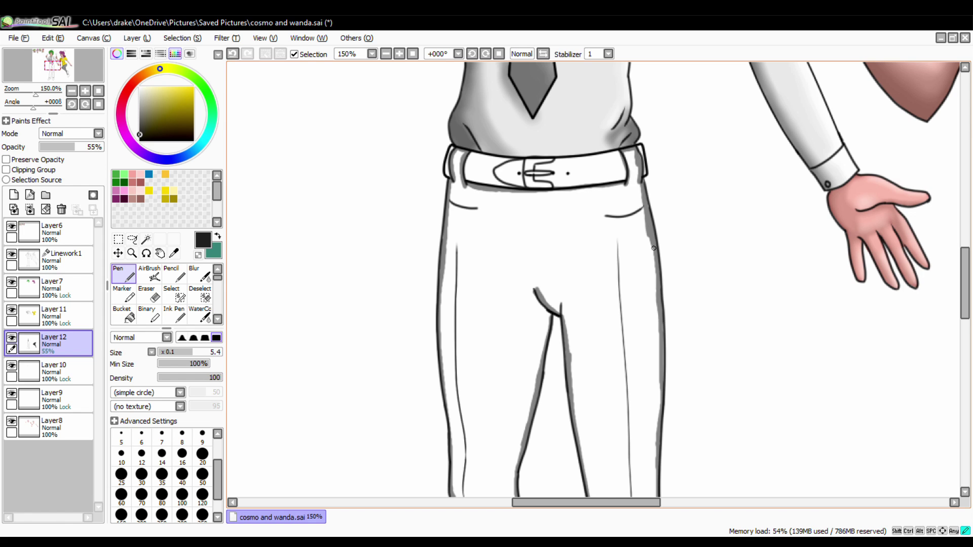
key("e")
key("n")
left_click_drag(639, 151, 637, 185)
key("g")
left_click(652, 332)
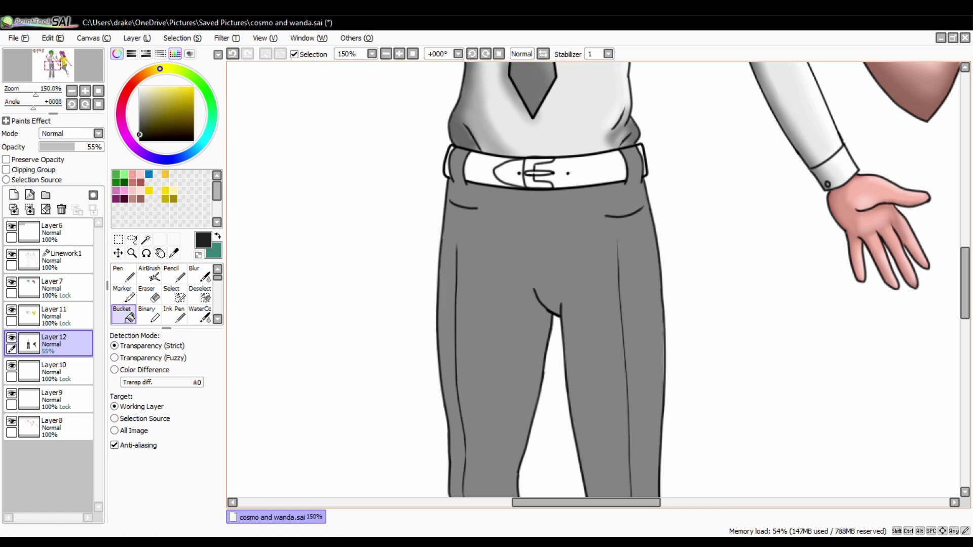
Raise Layer12's opacity to 100%, touch up pale gaps along the trouser edges with Pen and Eraser, and preserve the layer's opacity
key("n")
scroll(425, 379, "down", 5)
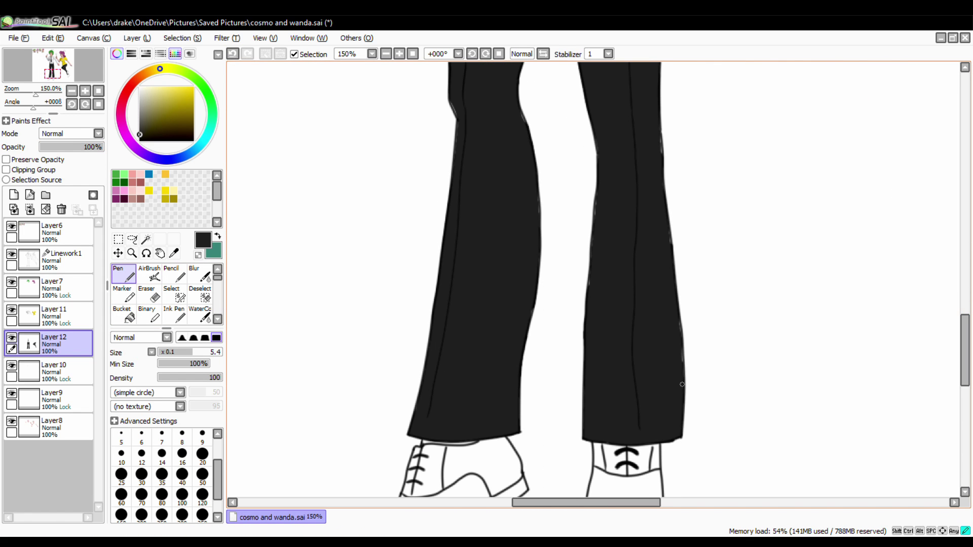
scroll(536, 218, "up", 3)
key("e")
key("n")
key("e")
scroll(659, 254, "up", 3)
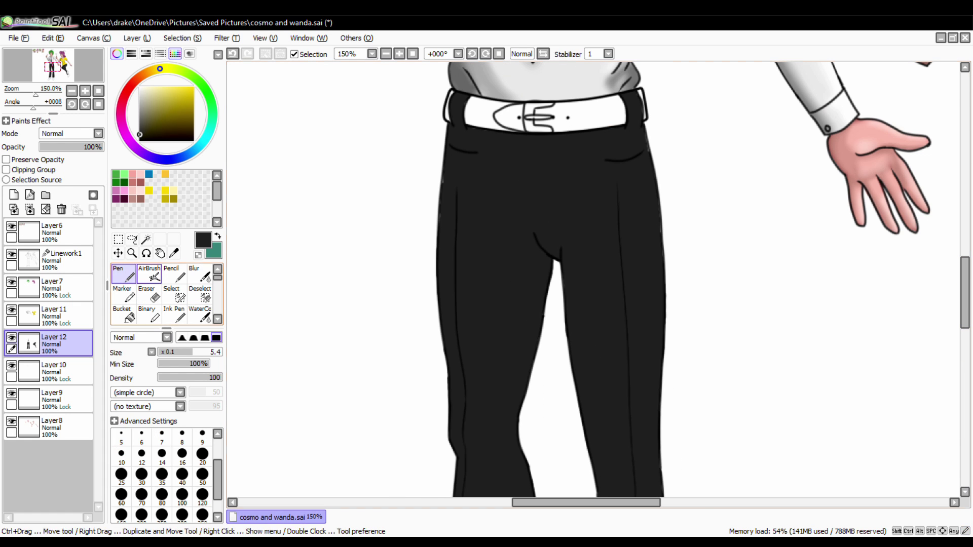
key("n")
key("ctrl+shift+p")
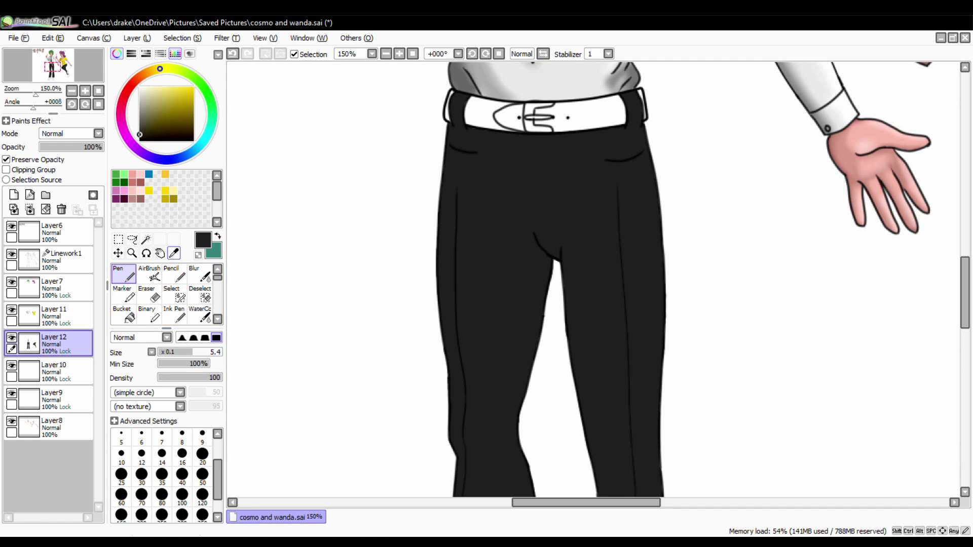
Airbrush black shadows at size 11 along the trousers' outer edge, crotch folds, inner leg and crease
key("a")
scroll(899, 281, "down", 3)
scroll(899, 280, "down", 1)
scroll(899, 280, "down", 4)
left_click_drag(499, 218, 474, 411)
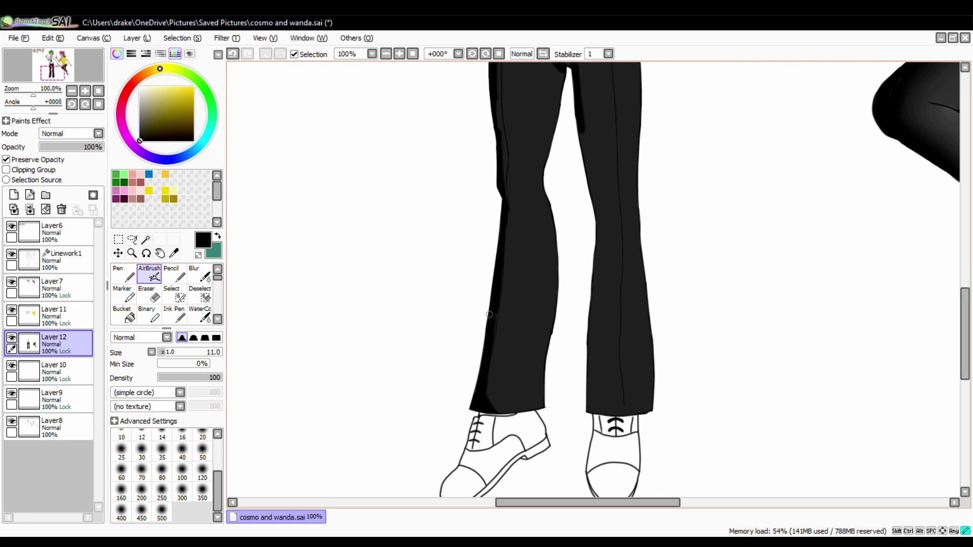
scroll(557, 278, "up", 2)
left_click_drag(590, 350, 610, 468)
left_click_drag(568, 109, 596, 243)
scroll(582, 228, "up", 3)
scroll(506, 197, "up", 1)
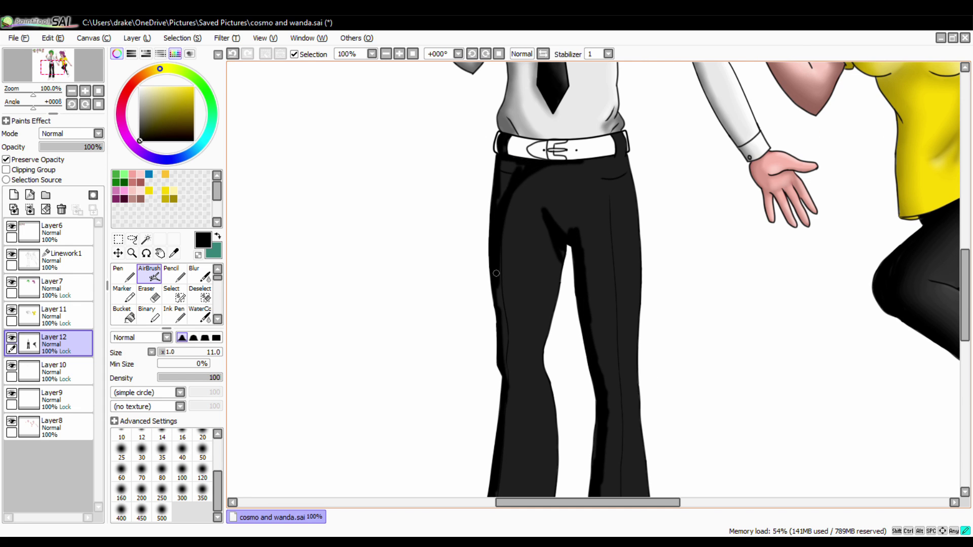
mouse_move(604, 197)
left_mouse_down()
mouse_move(583, 277)
mouse_move(609, 364)
left_mouse_up()
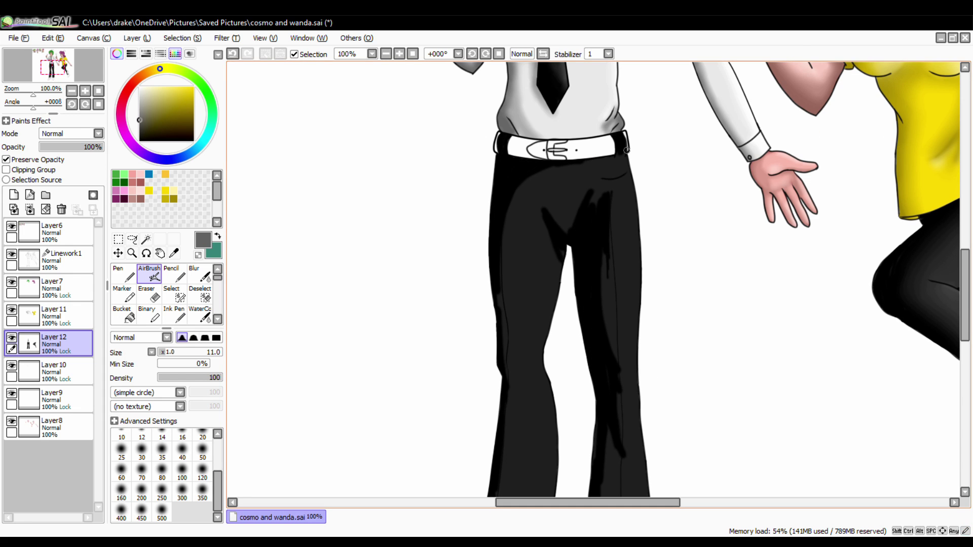
Airbrush grey highlights along the lit edges of both trouser legs and blend the shading smooth with Blur
scroll(641, 258, "down", 4)
scroll(642, 258, "up", 2)
left_click_drag(641, 147, 646, 430)
left_click(200, 274)
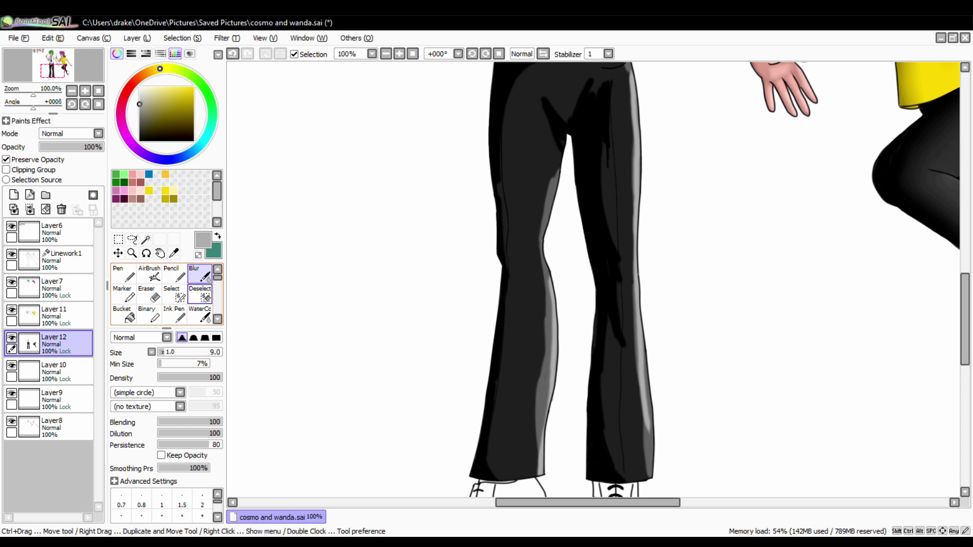
left_click_drag(544, 474, 542, 173)
mouse_move(636, 474)
left_mouse_down()
mouse_move(633, 66)
mouse_move(607, 476)
left_mouse_up()
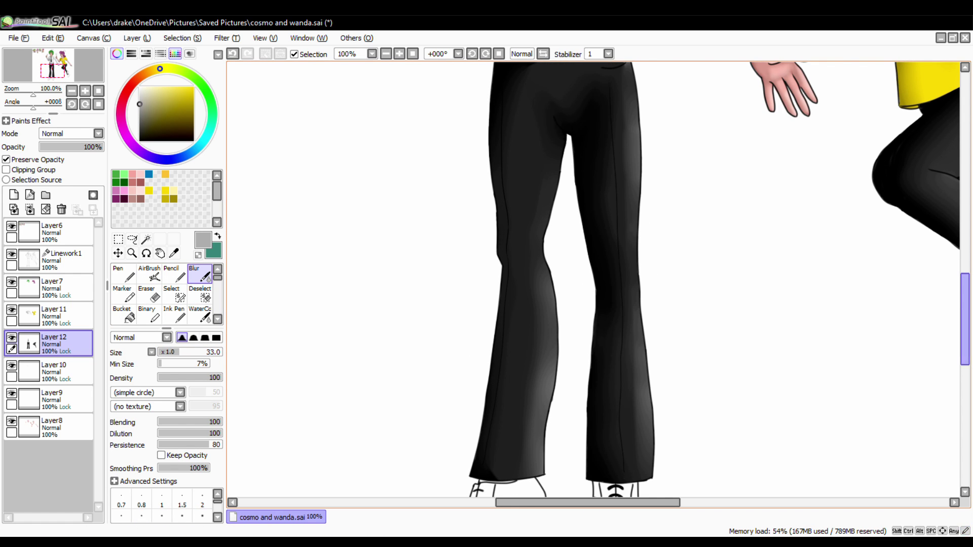
scroll(925, 260, "up", 4)
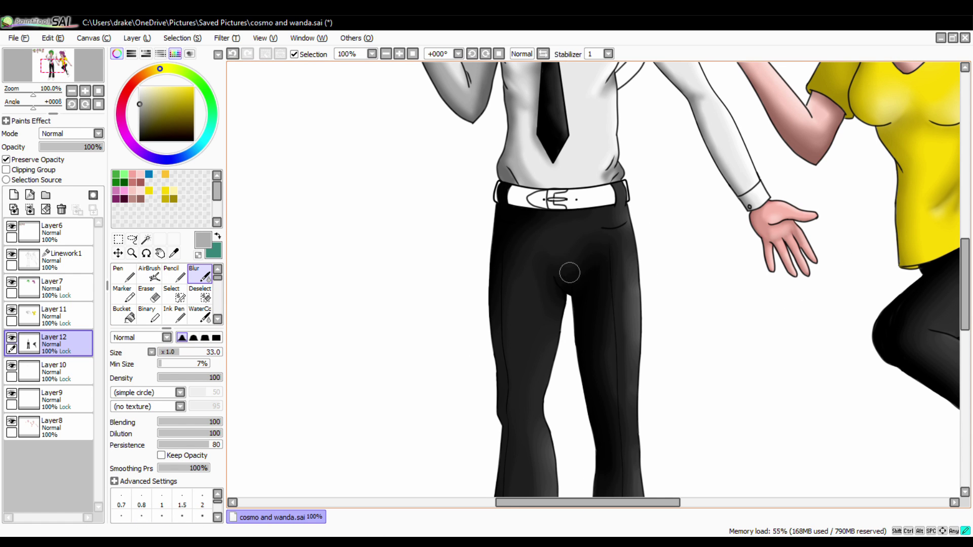
Outline and fill the belt with medium grey on Layer7, and clean its edges with the Eraser
scroll(593, 248, "down", 5)
scroll(594, 279, "up", 3)
left_click(51, 287)
scroll(456, 203, "up", 3)
left_click(123, 273)
mouse_move(345, 190)
left_mouse_down()
mouse_move(659, 192)
mouse_move(420, 147)
left_mouse_up()
key("b")
left_click(557, 167)
key("n")
key("e")
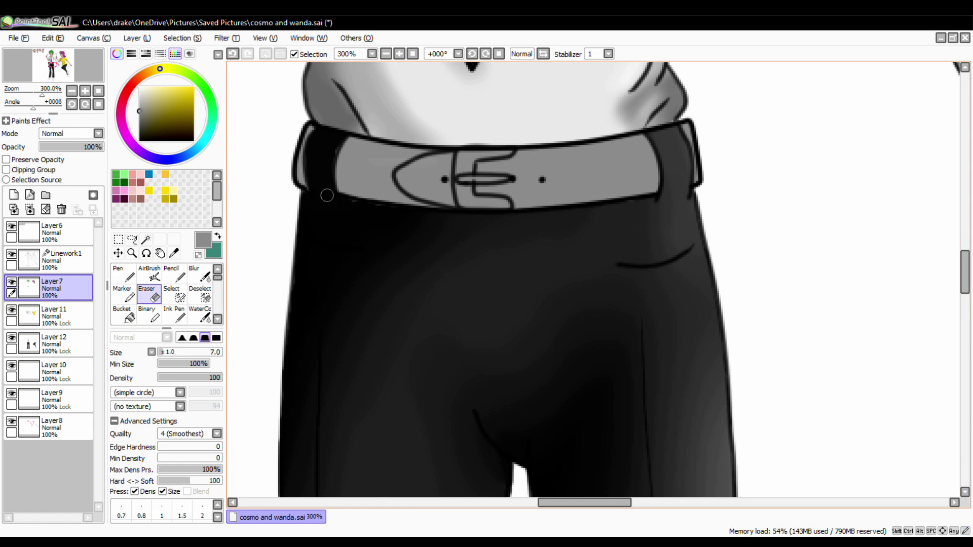
key("n")
Shade the belt with dark grey and near-black shadows and a light grey highlight, and blend them with Blur at size 7
mouse_move(344, 192)
left_mouse_down()
mouse_move(380, 199)
mouse_move(436, 152)
left_mouse_up()
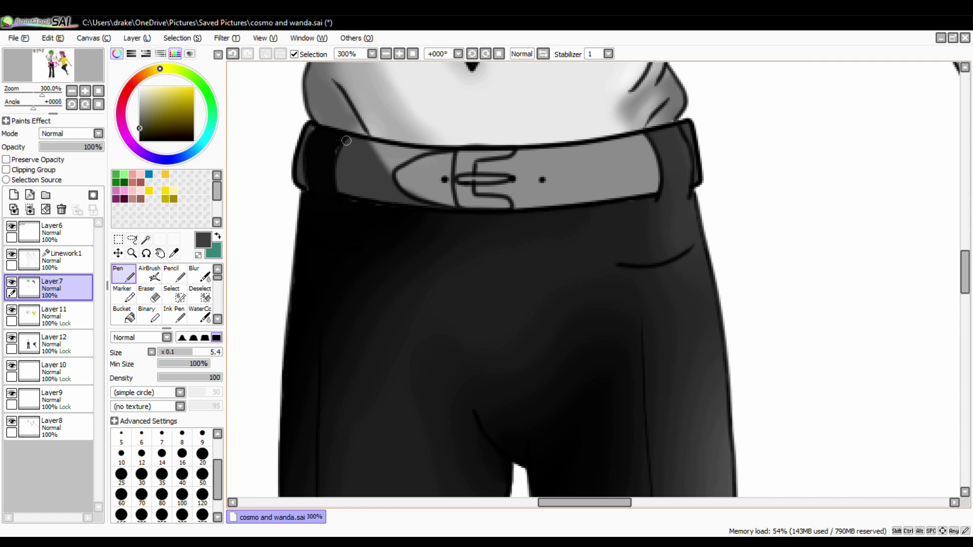
key("v")
mouse_move(583, 162)
left_mouse_down()
mouse_move(654, 152)
mouse_move(654, 187)
left_mouse_up()
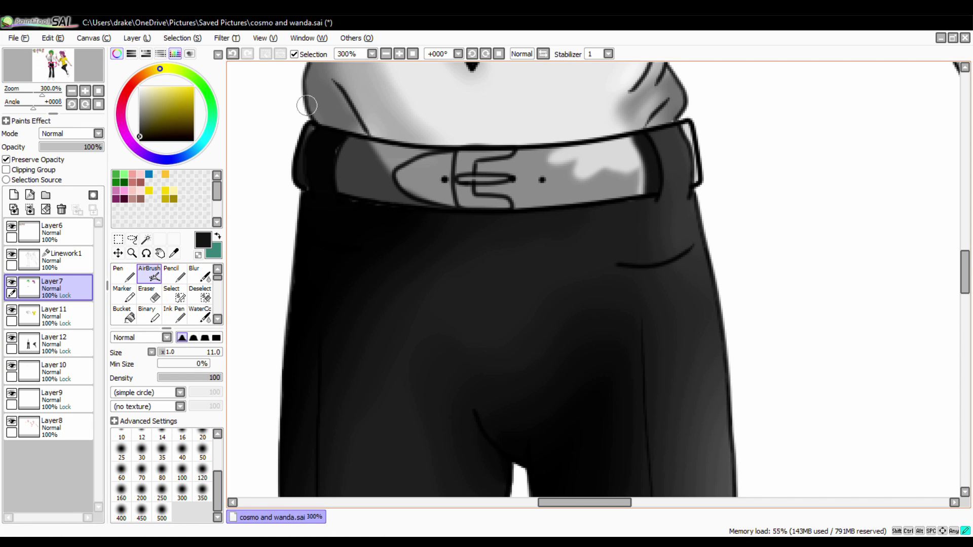
left_click_drag(355, 152, 395, 198)
mouse_move(451, 150)
left_mouse_down()
mouse_move(448, 203)
mouse_move(487, 195)
left_mouse_up()
key("b")
left_click_drag(583, 162, 638, 167)
left_click(6, 160)
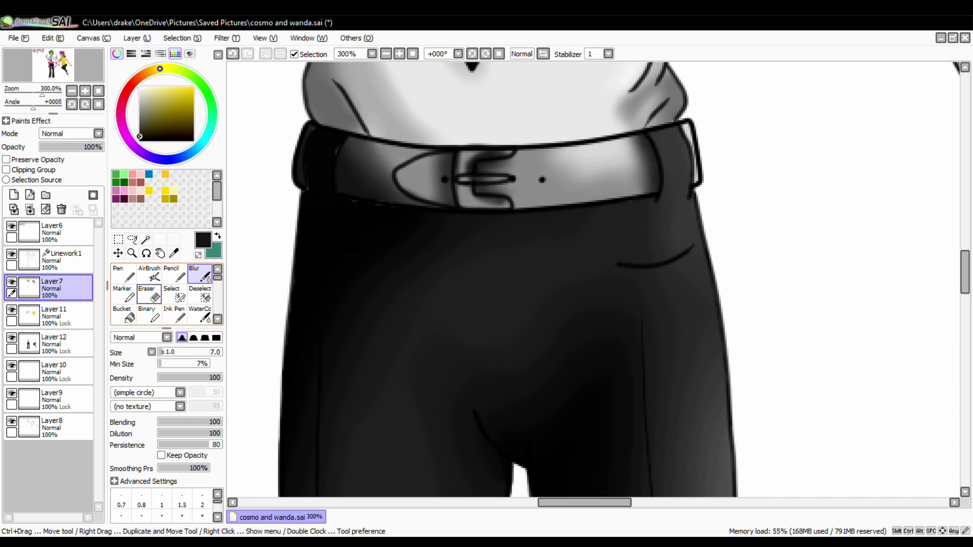
Erase the belt's grey from the buckle at size 1, and paint black over the gap beneath the belt on Layer12
left_click(149, 293)
left_click_drag(463, 152, 461, 186)
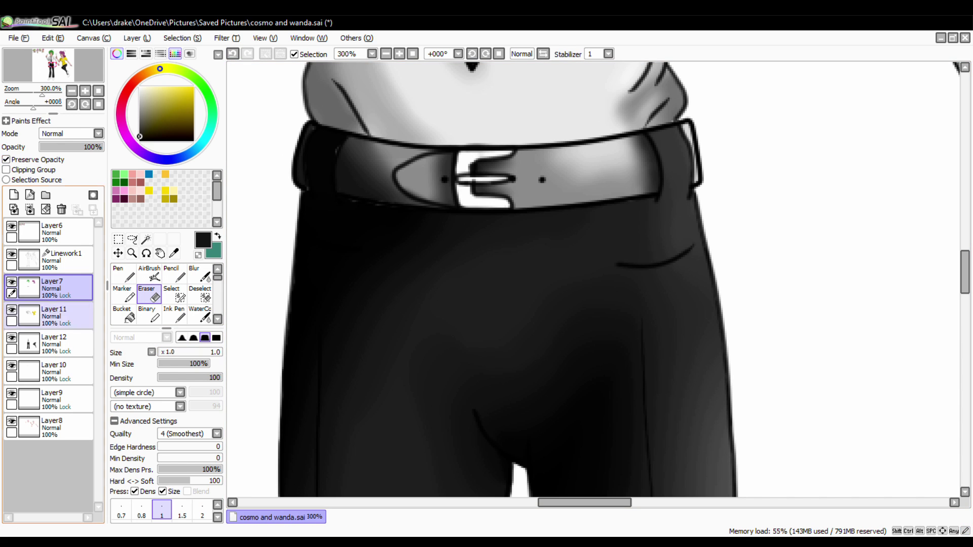
left_click(53, 344)
key("n")
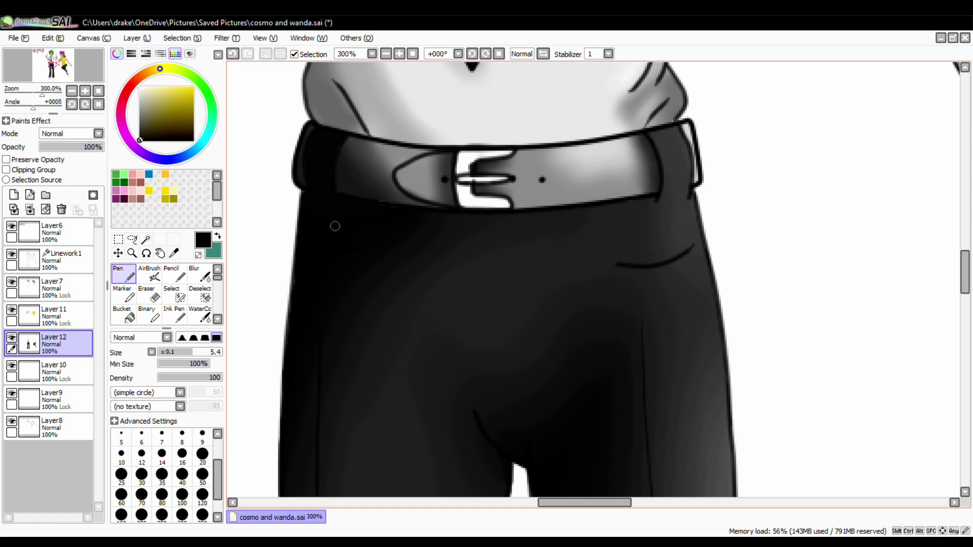
left_click(60, 261)
Paint the belt buckle yellow on Layer12 with darker shadows and pale highlights, and blend them with Blur
left_click(54, 343)
left_click(165, 191)
key("b")
mouse_move(459, 152)
left_mouse_down()
mouse_move(478, 206)
mouse_move(469, 181)
mouse_move(499, 179)
left_mouse_up()
key("n")
key("b")
key("u")
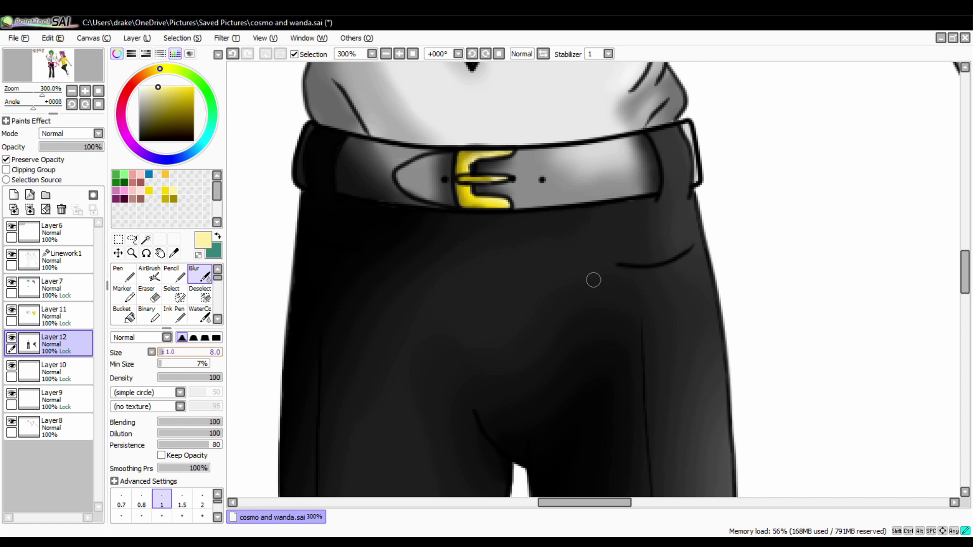
Turn off Preserve Opacity on Layer10, outline the green-haired man's crown in orange-yellow, and fill it with the Bucket
scroll(507, 202, "down", 5)
left_click(56, 372)
left_click(6, 159)
scroll(568, 193, "up", 4)
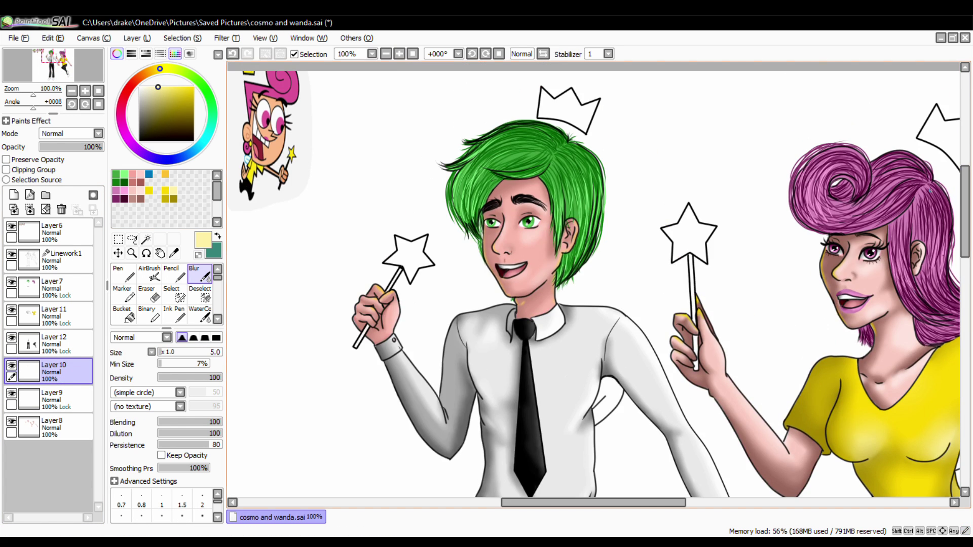
key("alt")
key("n")
left_click_drag(749, 91, 562, 91)
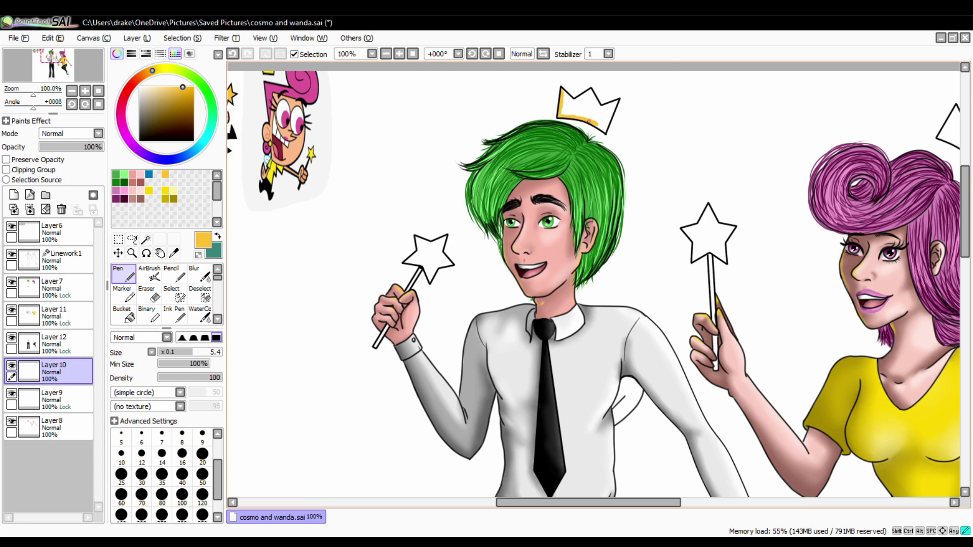
scroll(583, 112, "up", 3)
left_click_drag(782, 228, 740, 312)
left_click_drag(661, 217, 785, 225)
left_click(171, 294)
left_click(123, 314)
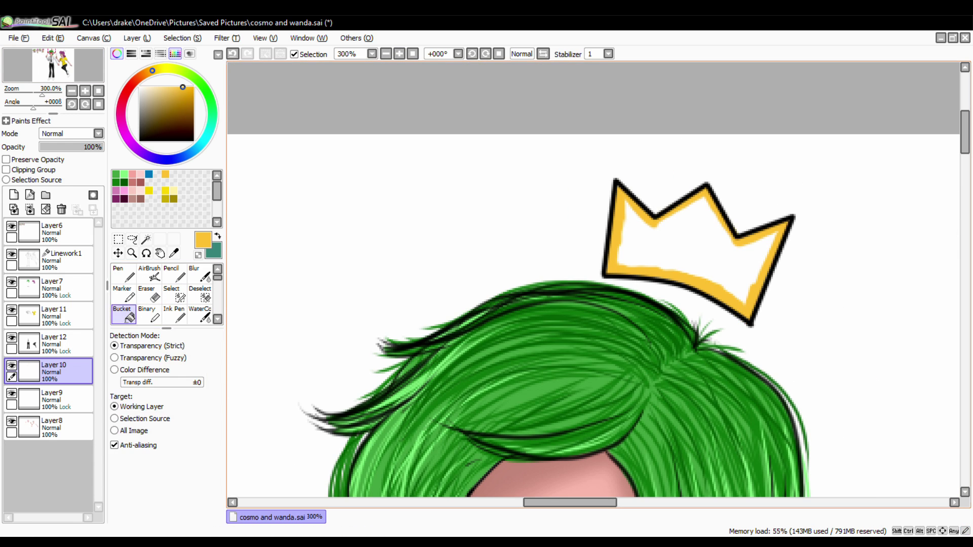
Outline the star on the green-haired man's wand in orange-yellow and fill it with the Bucket
key("n")
left_click_drag(355, 329, 659, 253)
left_click_drag(203, 355, 562, 278)
left_click_drag(570, 320, 555, 262)
left_click(123, 314)
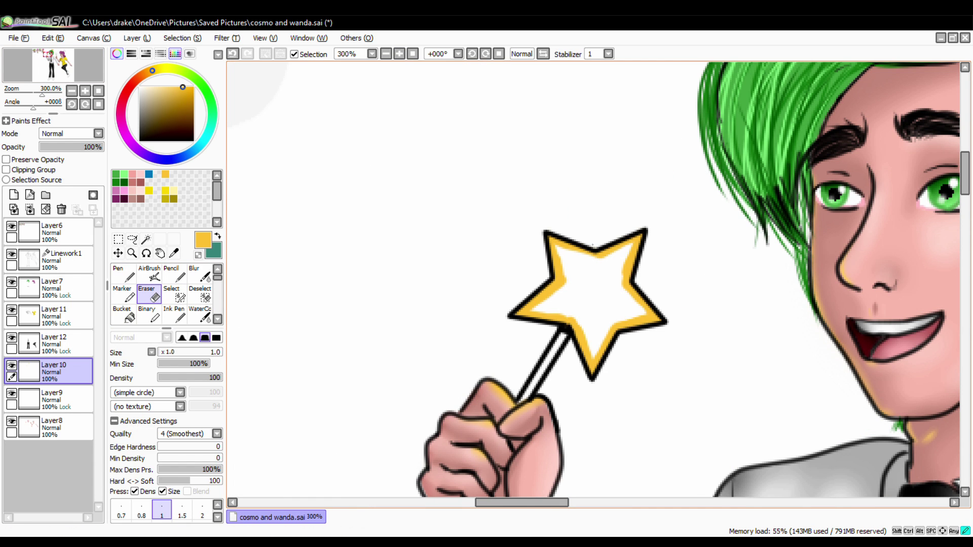
left_click(593, 288)
Outline the star on the pink-haired woman's wand in bright yellow and fill it with the Bucket
key("n")
left_click(149, 191)
left_click_drag(811, 253, 228, 254)
mouse_move(600, 200)
left_mouse_down()
mouse_move(503, 226)
mouse_move(499, 218)
left_mouse_up()
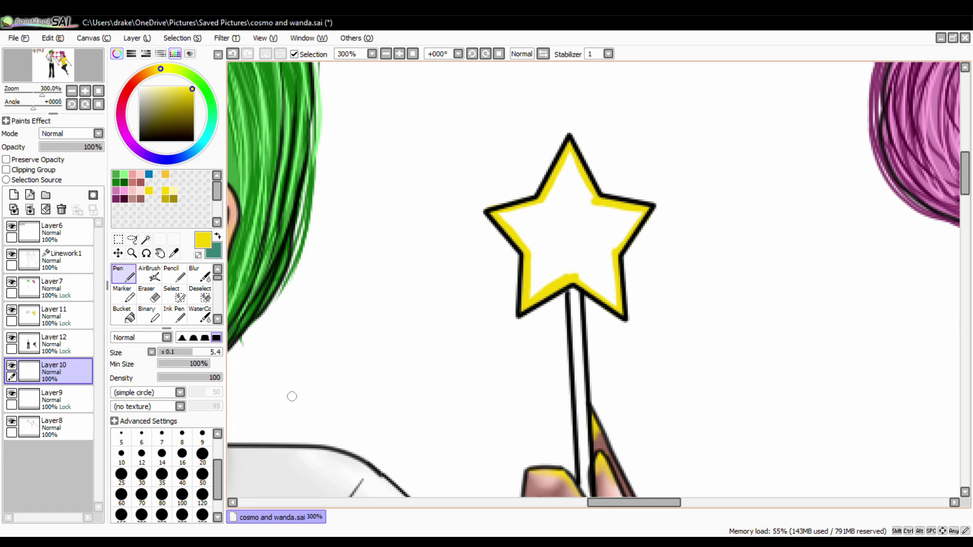
left_click(123, 314)
left_click(567, 228)
left_click(146, 294)
Outline the pink-haired woman's crown in bright yellow, fill it with the Bucket, and tidy its edges with the Eraser
key("n")
left_click_drag(886, 152, 228, 395)
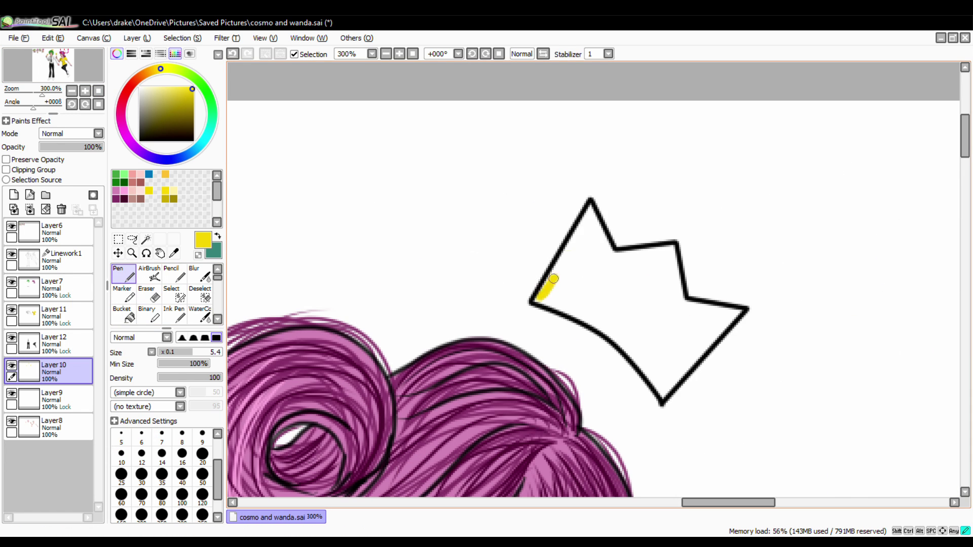
left_click_drag(591, 205, 661, 397)
left_click(124, 314)
left_click(633, 304)
key("e")
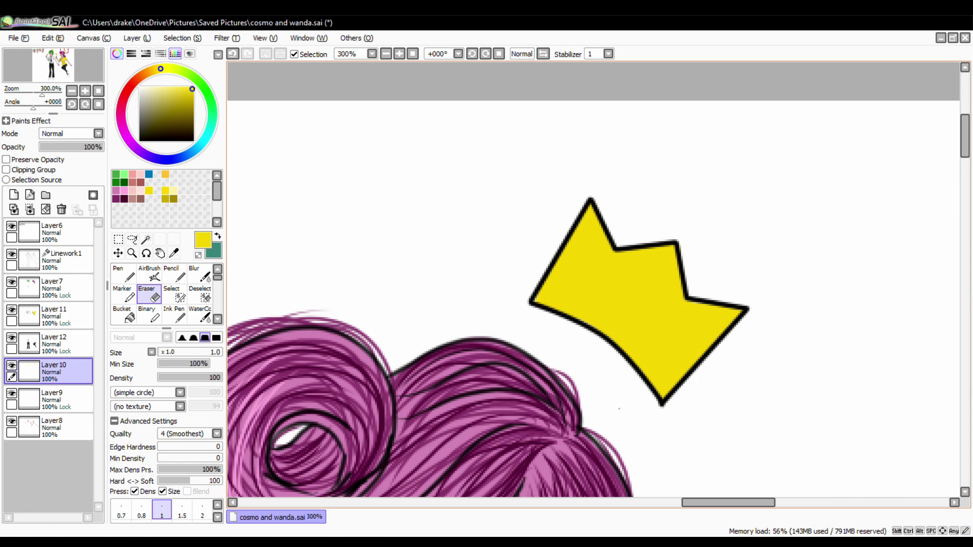
Mix darker and lighter shades of the yellow and orange and store them as palette swatches
left_click(194, 116)
left_click_drag(558, 284, 618, 223)
left_click_drag(557, 304, 618, 243)
left_click(184, 111)
left_click(6, 159)
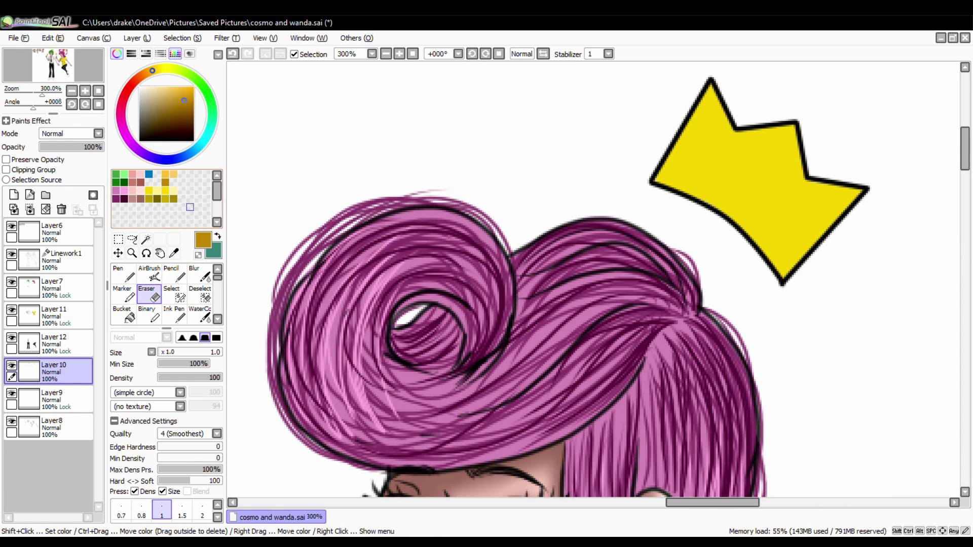
left_click(169, 115)
Airbrush dark yellow shadows along the side and below the points of the woman's crown, preserving Layer10's opacity
left_click(149, 274)
left_click_drag(709, 86, 661, 180)
left_click_drag(729, 133, 806, 178)
left_click_drag(710, 81, 659, 183)
mouse_move(730, 134)
left_mouse_down()
mouse_move(793, 129)
mouse_move(856, 193)
mouse_move(780, 258)
left_mouse_up()
left_click(6, 159)
Add pale yellow highlights to the woman's crown and blend its shading with Blur at size 12
left_click(164, 87)
left_click(205, 274)
key("bracketright")
key("bracketright")
key("bracketright")
key("bracketright")
key("bracketright")
key("bracketright")
left_click_drag(795, 167, 719, 147)
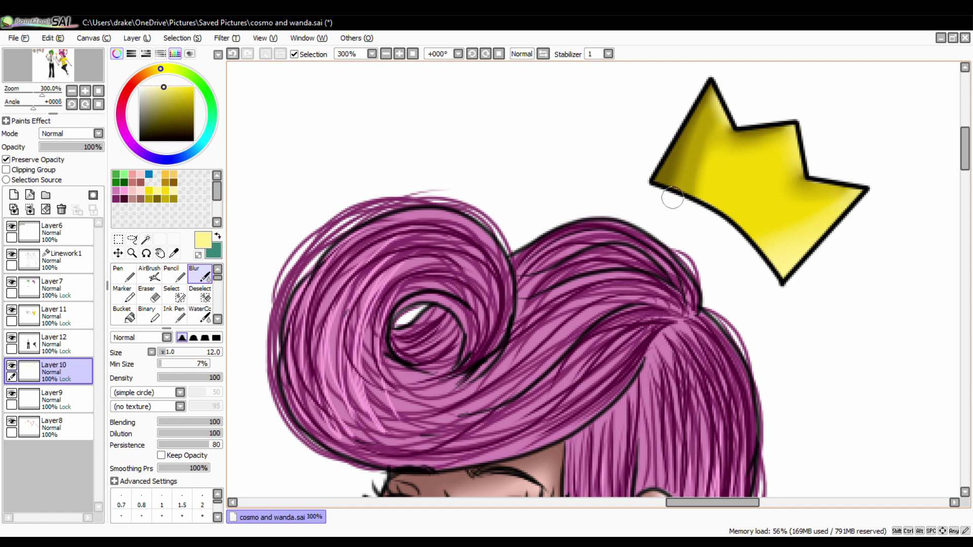
Airbrush pale yellow highlights and dark yellow shadows on the woman's wand star at size 6, and blend them
left_click(59, 61)
left_click(149, 274)
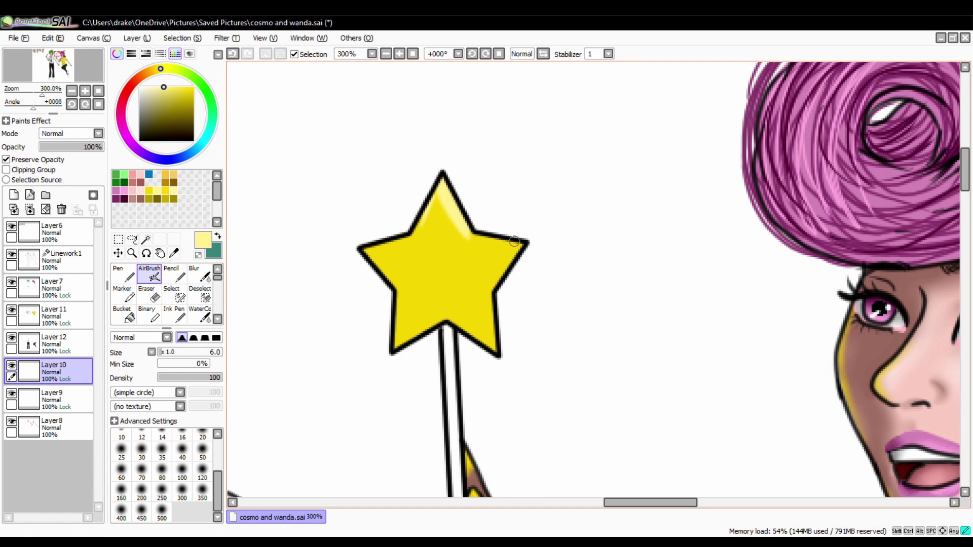
left_click_drag(418, 229, 390, 283)
left_click_drag(398, 332, 436, 320)
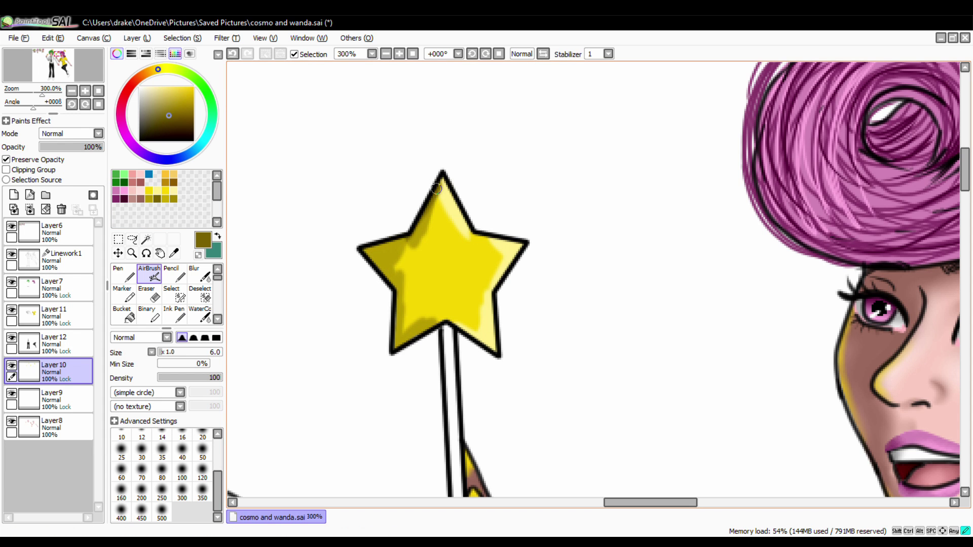
left_click_drag(412, 237, 400, 324)
mouse_move(445, 202)
left_mouse_down()
mouse_move(486, 304)
mouse_move(552, 395)
left_mouse_up()
Airbrush brown shadows and pale orange highlights on the man's crown at size 6, and blend them with Blur
left_click(57, 54)
left_click(52, 50)
left_click(534, 319, "alt")
left_click_drag(583, 350, 628, 324)
left_click_drag(540, 316, 557, 398)
left_click_drag(593, 337, 710, 355)
left_click(659, 385, "alt")
left_click_drag(547, 314, 570, 337)
left_click_drag(709, 349, 688, 380)
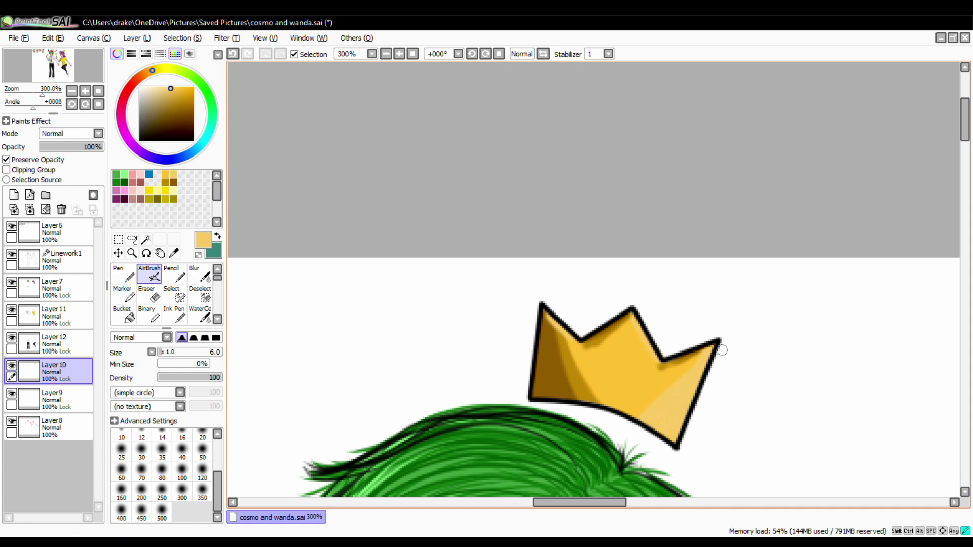
key("b")
mouse_move(636, 297)
left_mouse_down()
mouse_move(630, 326)
mouse_move(684, 355)
left_mouse_up()
Airbrush brown shadows and cream highlights on the man's wand star at size 6, and blend them with Blur at size 12
left_click(53, 56)
key("a")
left_click(532, 255, "alt")
key("ctrl+z")
left_click_drag(529, 218, 502, 291)
left_click_drag(512, 289, 570, 347)
left_click(529, 214, "alt")
left_click_drag(529, 214, 501, 291)
left_click_drag(537, 274, 576, 349)
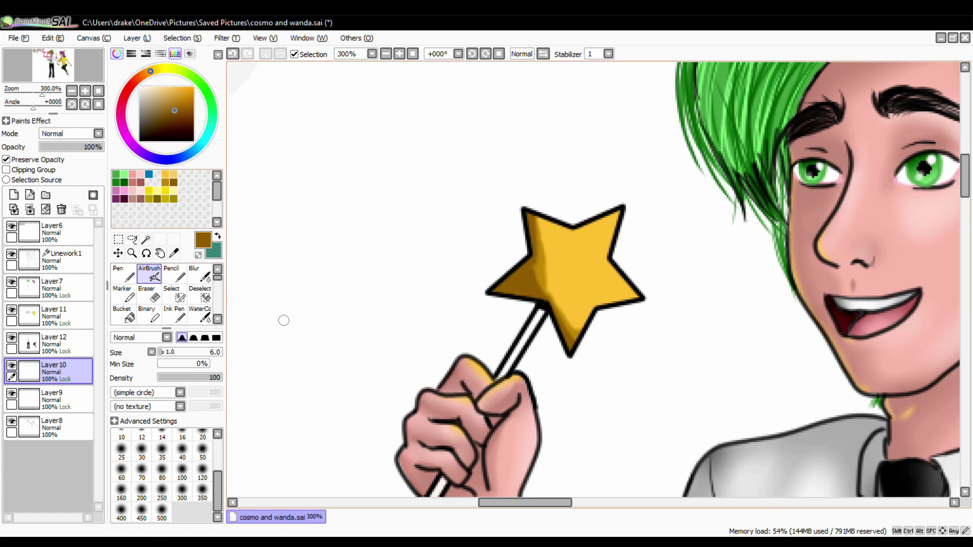
key("b")
left_click_drag(539, 209, 571, 348)
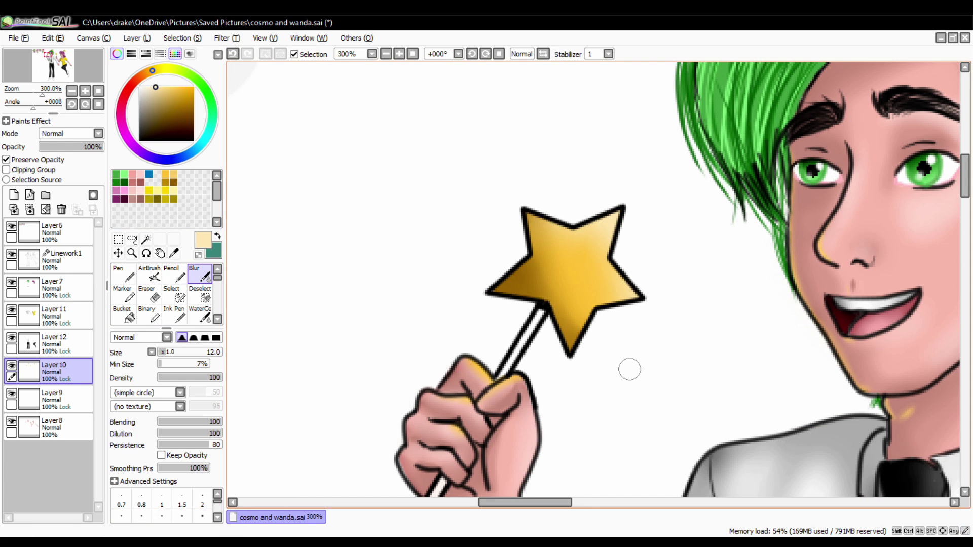
Paint the handle of the man's wand black with the Pen tool on Layer9
left_click(56, 315)
left_click(56, 399)
left_click(56, 315)
left_click(56, 287)
left_click(55, 427)
left_click(55, 398)
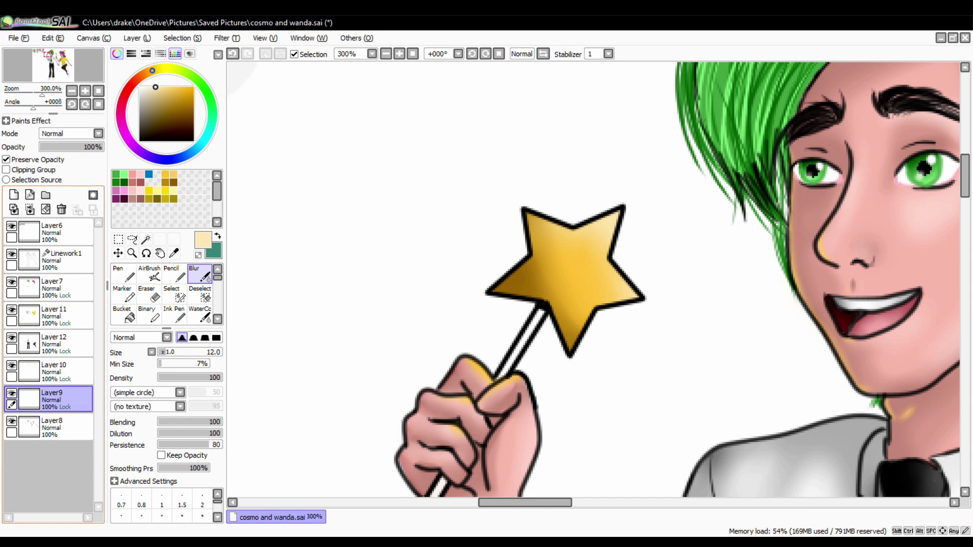
key("n")
scroll(499, 246, "down", 3)
left_click(546, 177, "alt")
left_click_drag(546, 177, 499, 246)
left_click_drag(446, 349, 405, 416)
Paint the handle of the woman's wand black between her fingers on Layer9 and tidy it with the Eraser
scroll(418, 388, "right", 10)
scroll(521, 403, "up", 3)
left_click_drag(512, 268, 520, 403)
left_click_drag(510, 274, 511, 335)
scroll(528, 215, "down", 7)
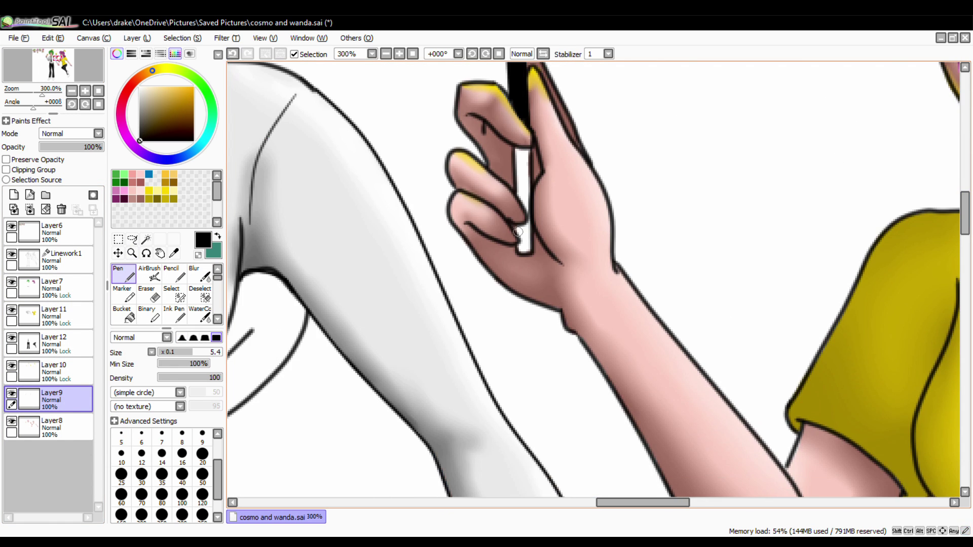
key("e")
left_click(6, 159)
Paint the fingernails of the woman's wand hand dark magenta with pink accents on Layer8, using the Pen at size 1.9
left_click(50, 426)
left_click(115, 199)
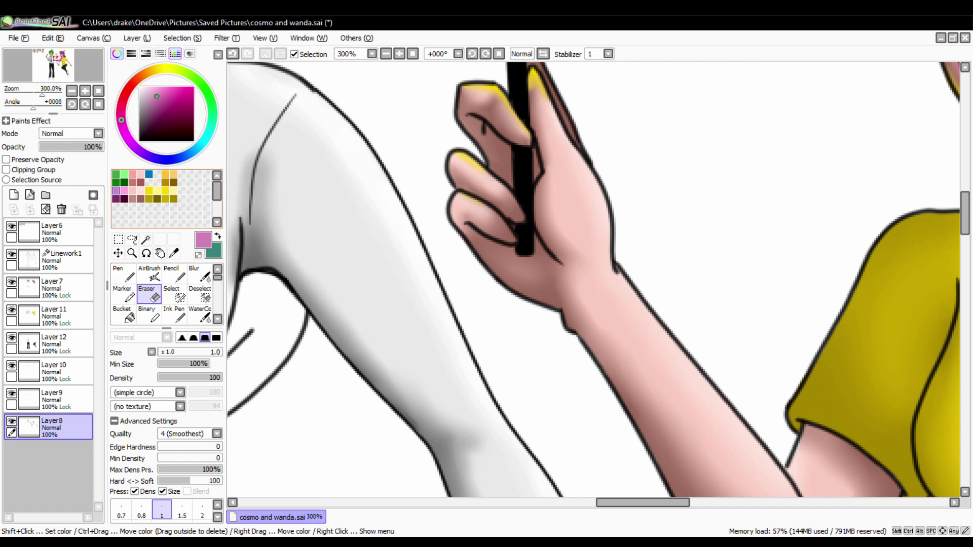
key("n")
left_click_drag(192, 352, 170, 351)
left_click_drag(503, 230, 511, 237)
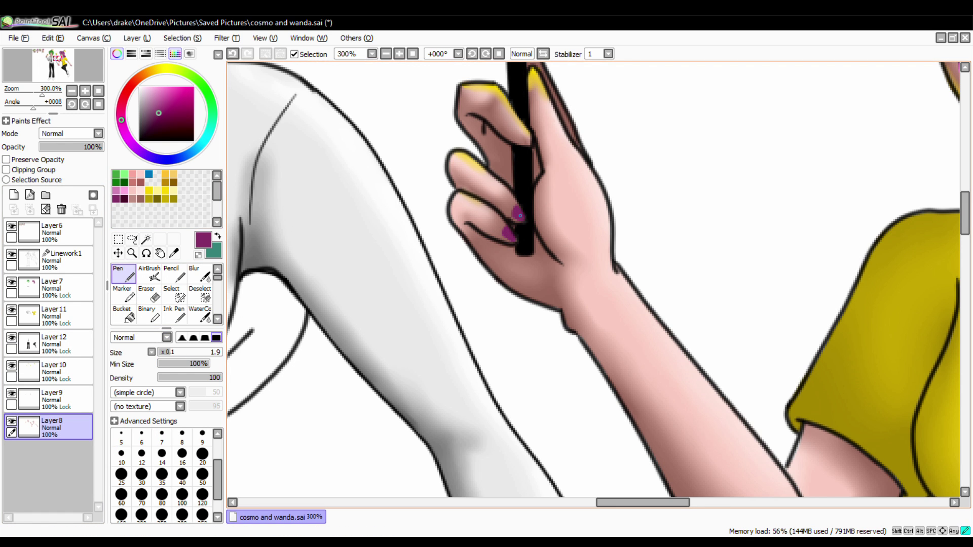
left_click(522, 137, "alt")
left_click_drag(521, 133, 527, 130)
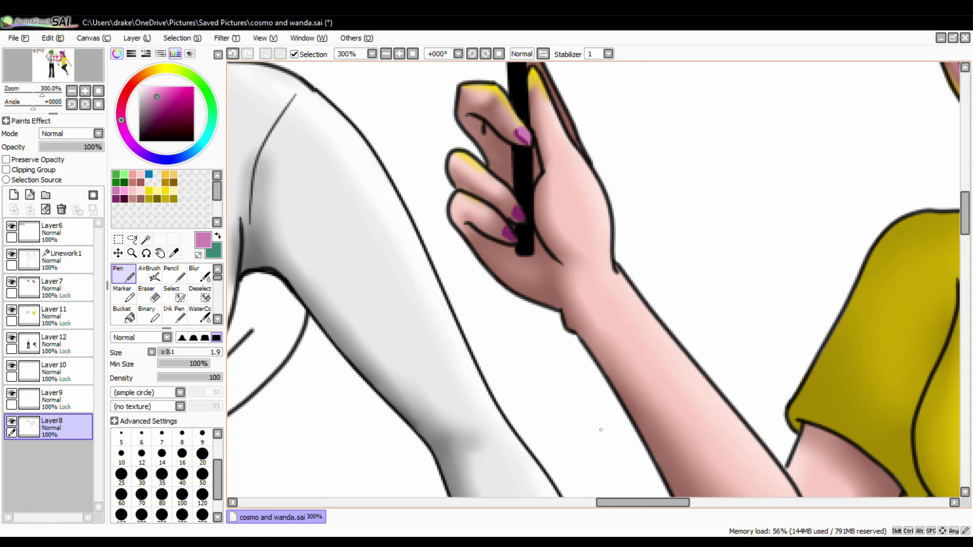
Blend the nail colours with Blur at size 1 and paint the nails of the woman's lowered hand in pink and dark magenta
key("b")
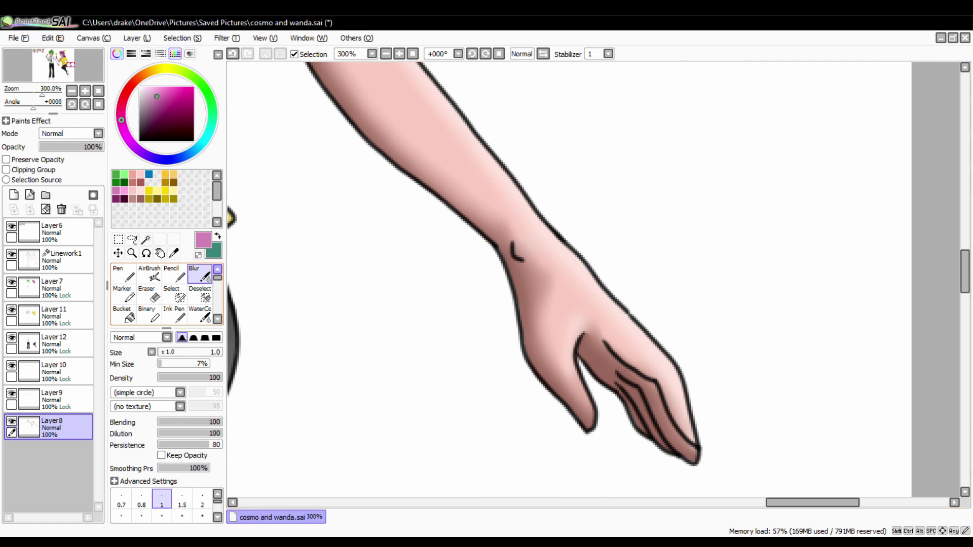
key("n")
left_click_drag(690, 423, 695, 442)
left_click(579, 417, "alt")
key("ctrl+p")
scroll(230, 133, "down", 6)
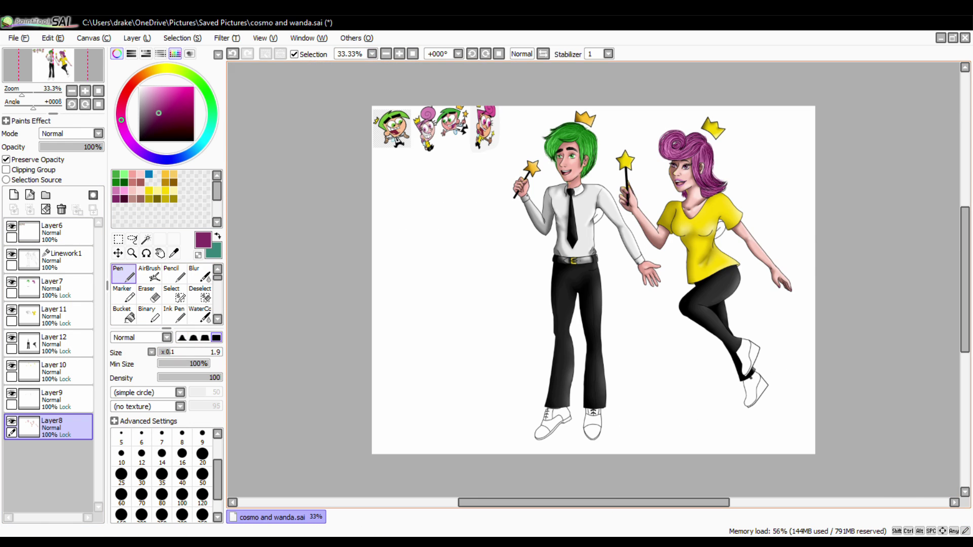
Fill the wing behind the man's arm with light grey on Layer9
scroll(583, 278, "up", 5)
left_click(48, 399)
scroll(583, 279, "up", 3)
scroll(582, 279, "right", 3)
left_click(507, 253, "alt")
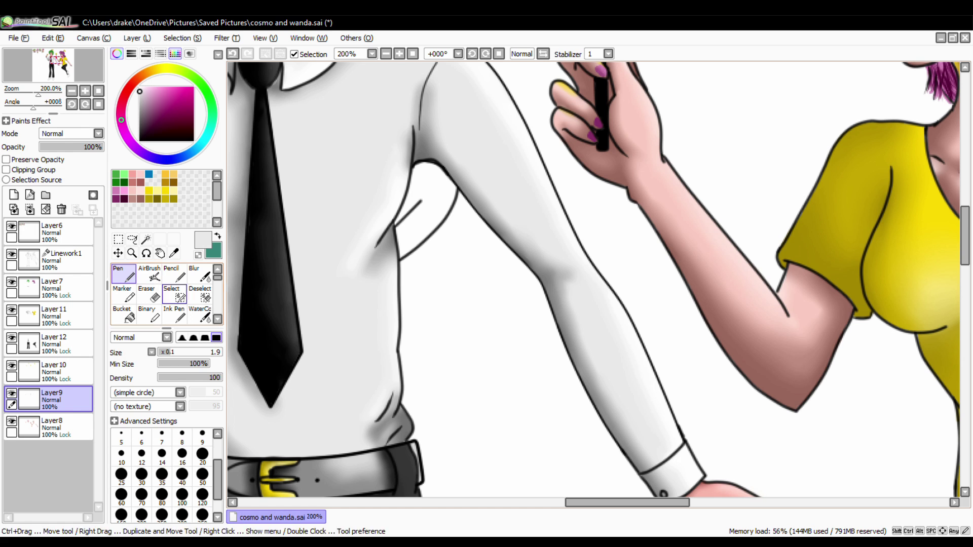
left_click(175, 274)
Recolour the outline of the man's wing blue on Linework1 and adjust its stroke pressure
left_click(60, 256)
left_click(200, 275)
left_click(149, 174)
left_click(431, 163)
left_click(149, 276)
left_click(149, 297)
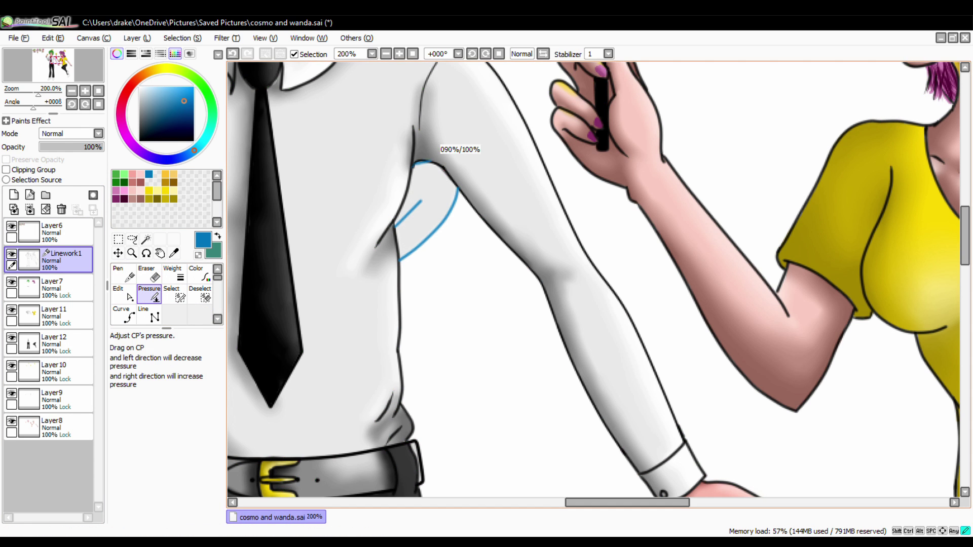
Airbrush blue shading along the edges of the man's wing on Layer9 at size 3 and blend it with Blur
left_click(48, 399)
left_click(149, 276)
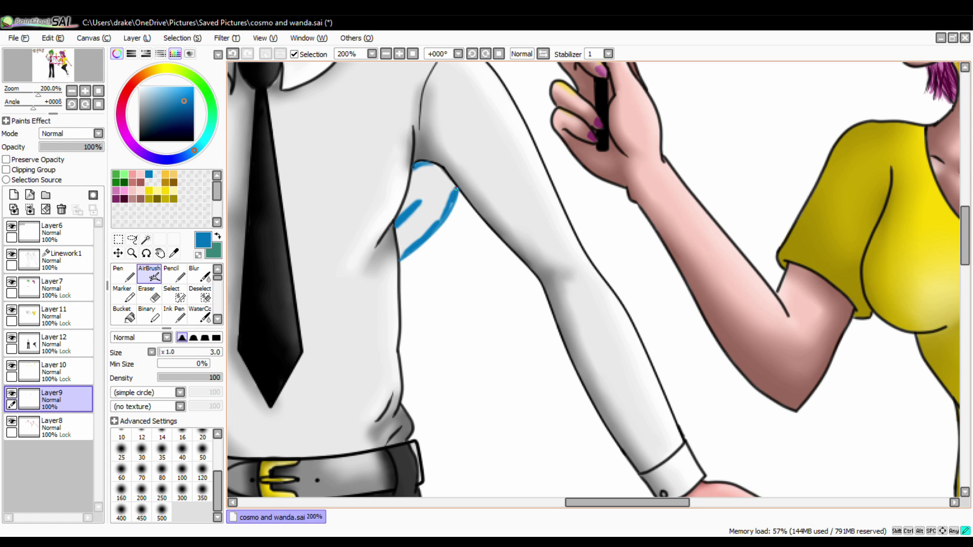
left_click(200, 274)
mouse_move(415, 238)
left_mouse_down()
mouse_move(436, 213)
mouse_move(430, 193)
mouse_move(420, 228)
left_mouse_up()
left_click(6, 159)
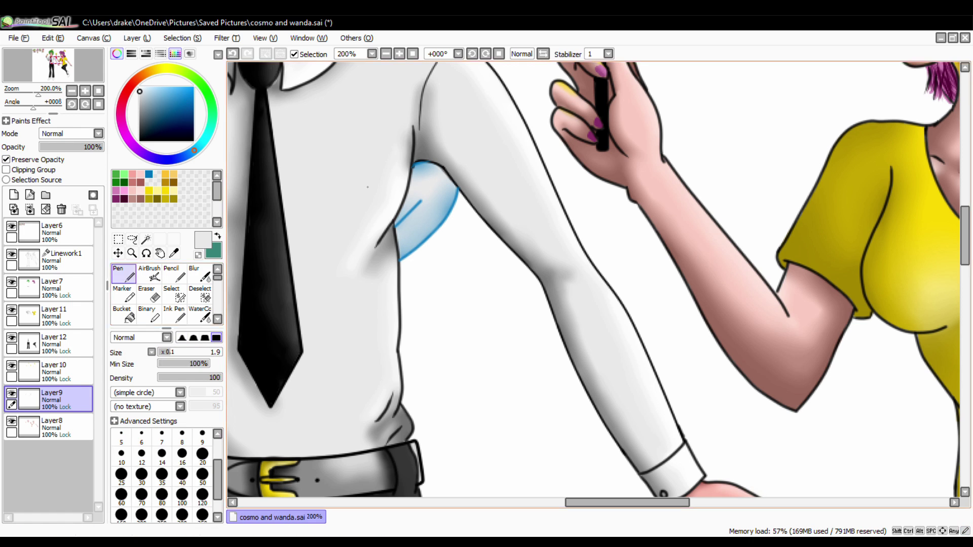
Fill the wing behind the woman's arm with light grey on Layer9
scroll(469, 271, "right", 5)
left_click(171, 276)
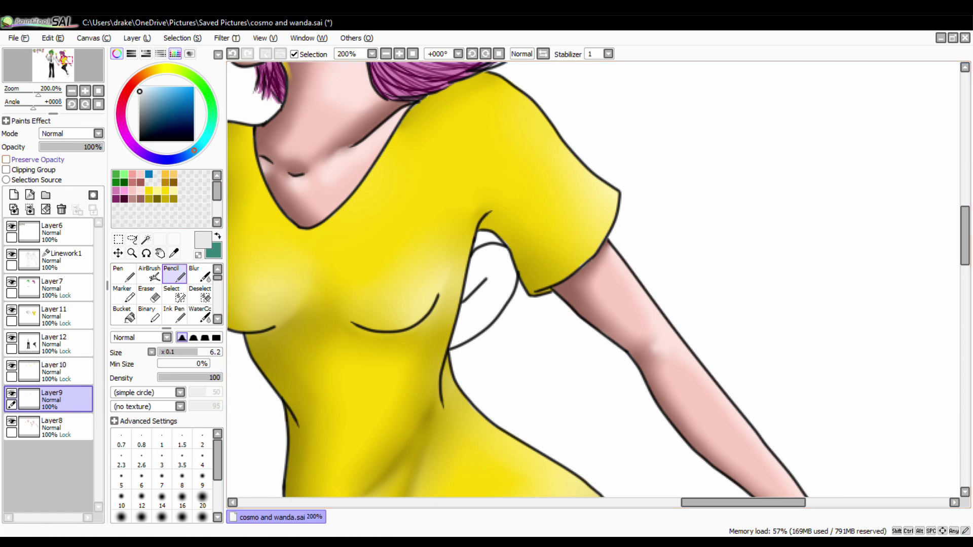
left_click(123, 318)
left_click(489, 284)
left_click(123, 276)
Recolour the outline of the woman's wing blue on Linework1 and adjust its stroke pressure
left_click(65, 259)
left_click(123, 293)
left_click(149, 174)
left_click(200, 274)
left_click(515, 284)
left_click(155, 293)
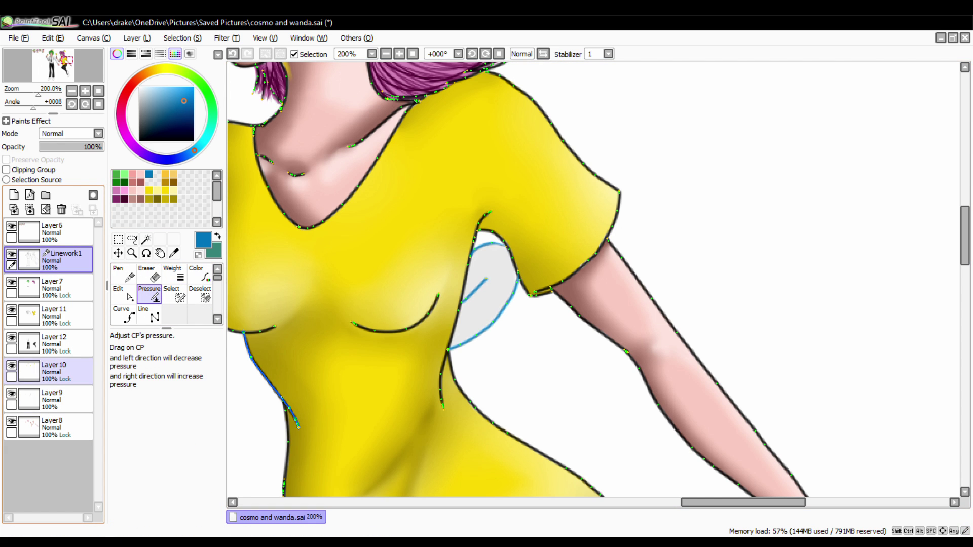
Airbrush blue shading and a white highlight on the woman's wing on Layer9, blending them with Blur at size 16
left_click(66, 398)
left_click(149, 274)
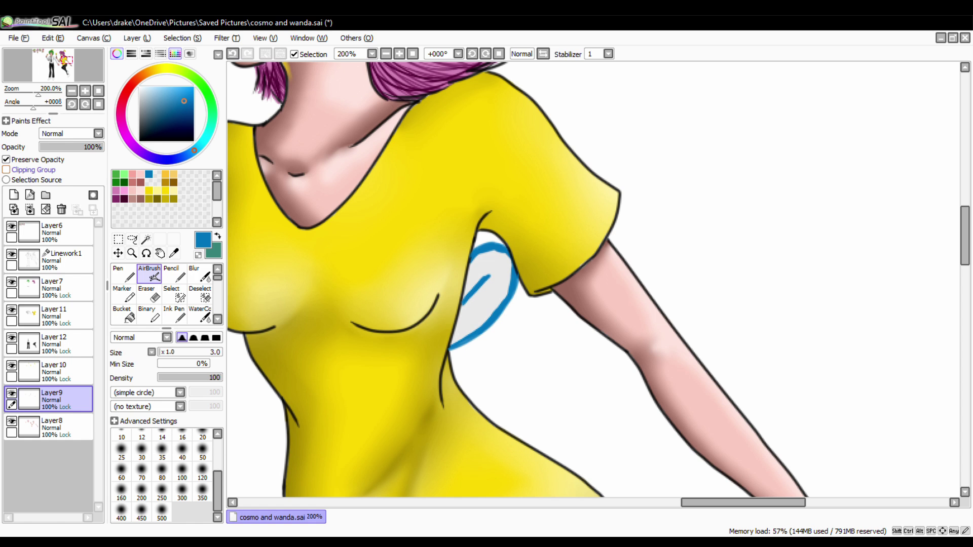
left_click(200, 276)
mouse_move(489, 263)
left_mouse_down()
mouse_move(474, 304)
mouse_move(480, 317)
left_mouse_up()
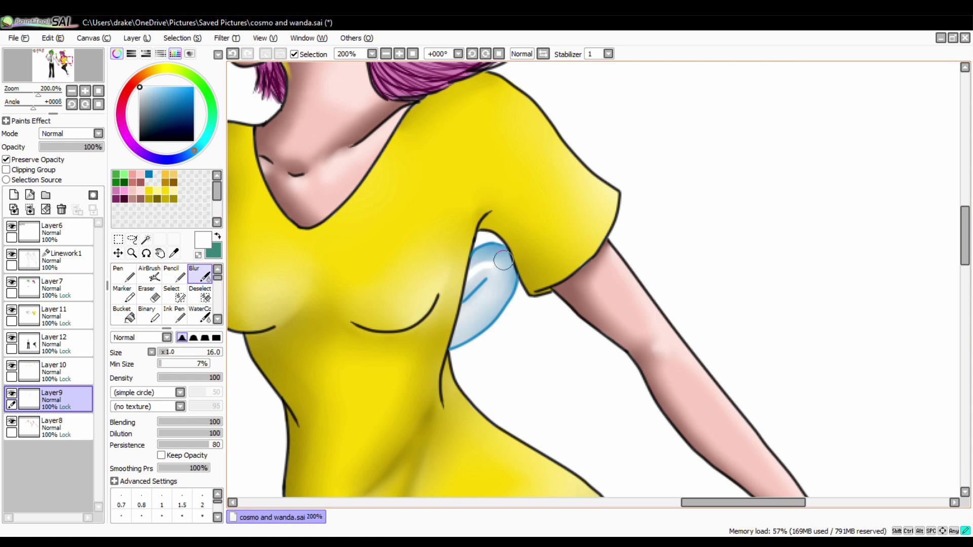
Add a new layer for the shoes and fill the man's side-facing shoe with near-black
key("ctrl+0")
key("ctrl+shift+n")
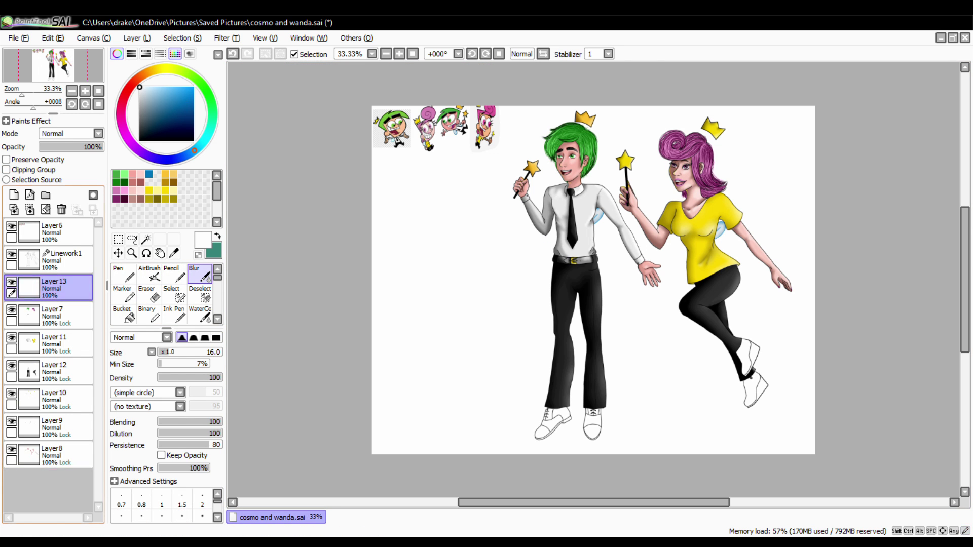
scroll(568, 421, "up", 5)
key("n")
key("b")
mouse_move(349, 260)
left_mouse_down()
mouse_move(279, 436)
mouse_move(490, 315)
mouse_move(430, 253)
mouse_move(347, 261)
left_mouse_up()
key("n")
key("b")
mouse_move(583, 257)
left_mouse_down()
mouse_move(570, 339)
mouse_move(665, 409)
mouse_move(672, 261)
mouse_move(585, 257)
left_mouse_up()
Edit the hem stroke of the man's front-facing trouser leg on Linework1 and touch up the hem in dark grey on Layer12
left_click(575, 296, "ctrl+shift")
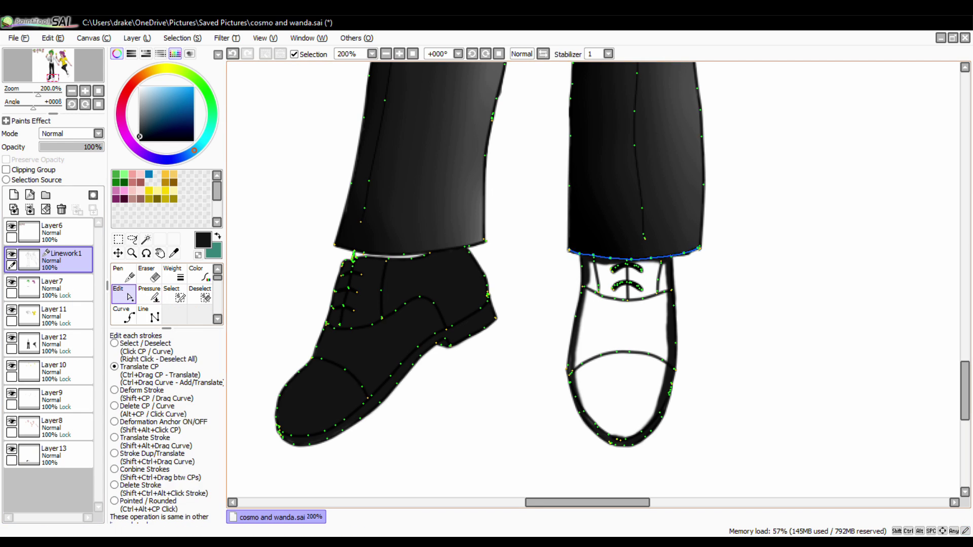
left_click(691, 252, "ctrl+shift")
key("n")
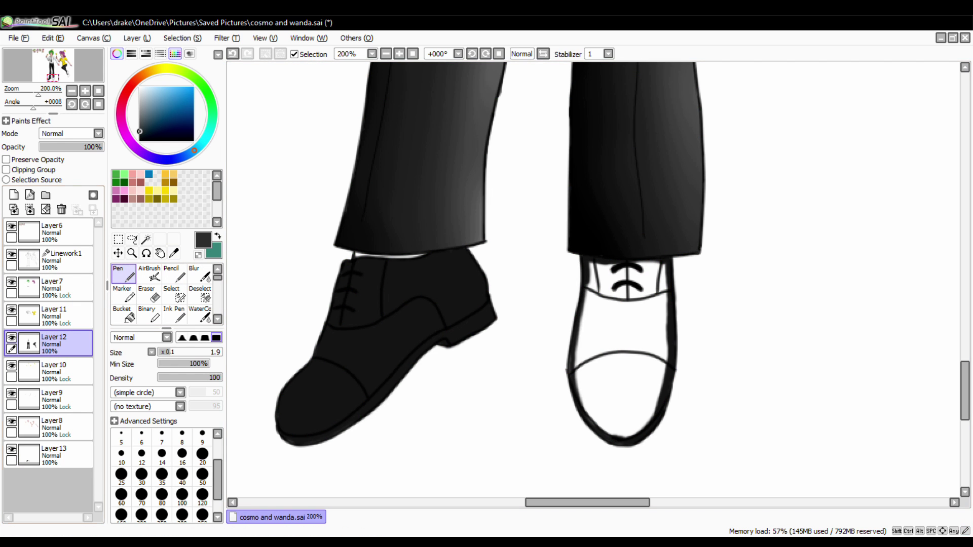
Fill the man's front-facing shoe with near-black on Layer13
left_click(51, 455)
left_click(122, 314)
left_click(623, 324)
key("n")
Airbrush black shadows and grey highlights along the edges and seams of the man's side-facing shoe at size 3
key("v")
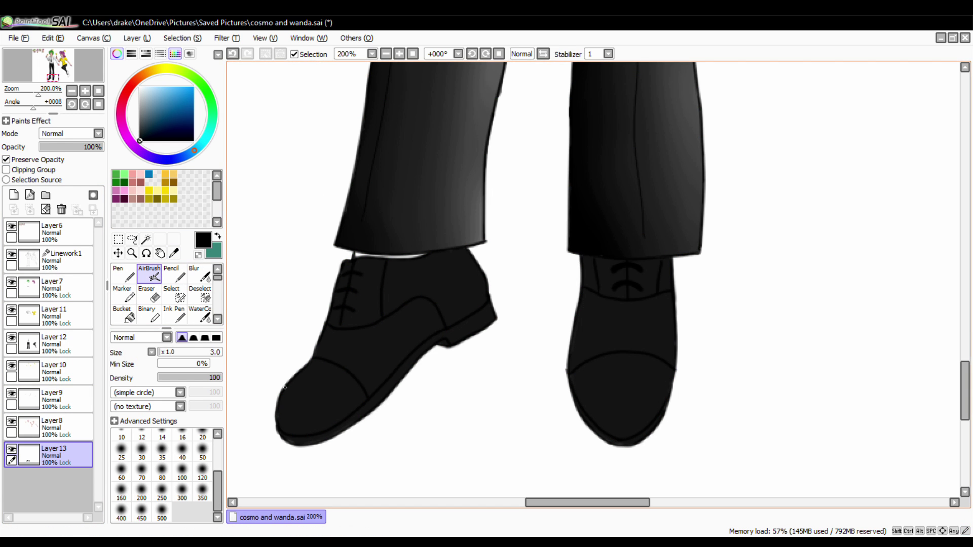
left_click_drag(289, 426, 336, 291)
mouse_move(354, 329)
left_mouse_down()
mouse_move(458, 253)
mouse_move(489, 319)
left_mouse_up()
left_click_drag(391, 306, 445, 324)
left_click(440, 326, "alt")
left_click_drag(385, 273, 387, 309)
left_click(339, 376, "alt")
mouse_move(330, 361)
left_mouse_down()
mouse_move(372, 401)
mouse_move(467, 335)
left_mouse_up()
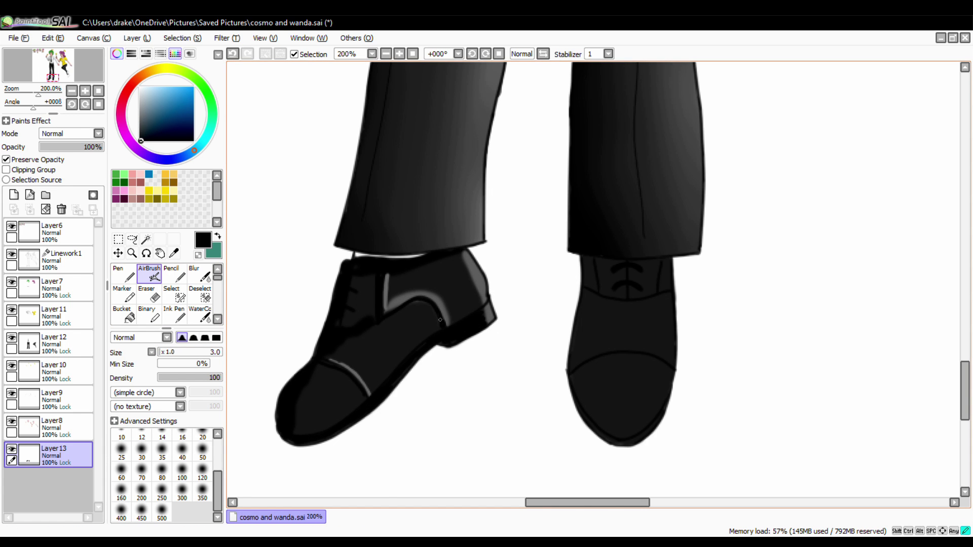
Blend the shadows and highlights of the man's side-facing shoe with Blur at sizes 8 to 10
key("b")
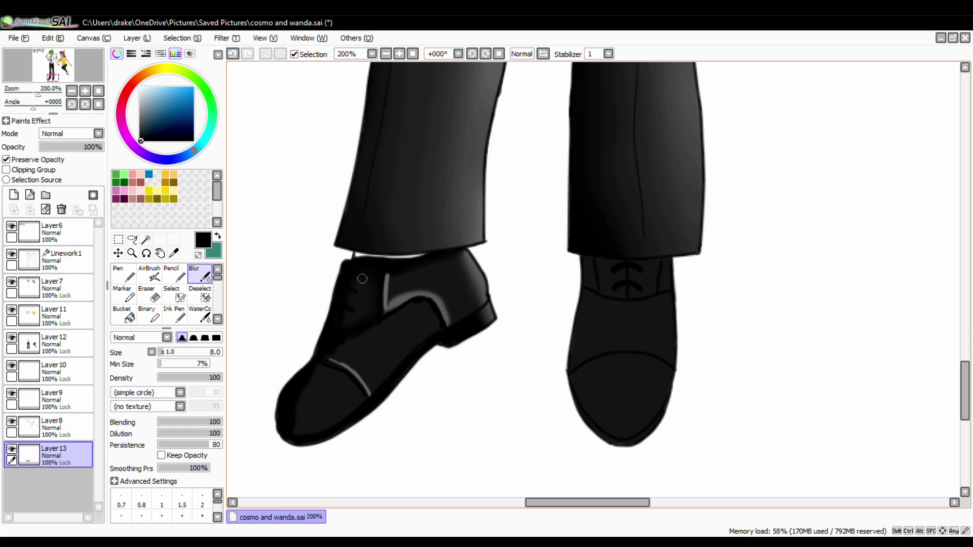
mouse_move(299, 427)
left_mouse_down()
mouse_move(356, 404)
mouse_move(349, 375)
left_mouse_up()
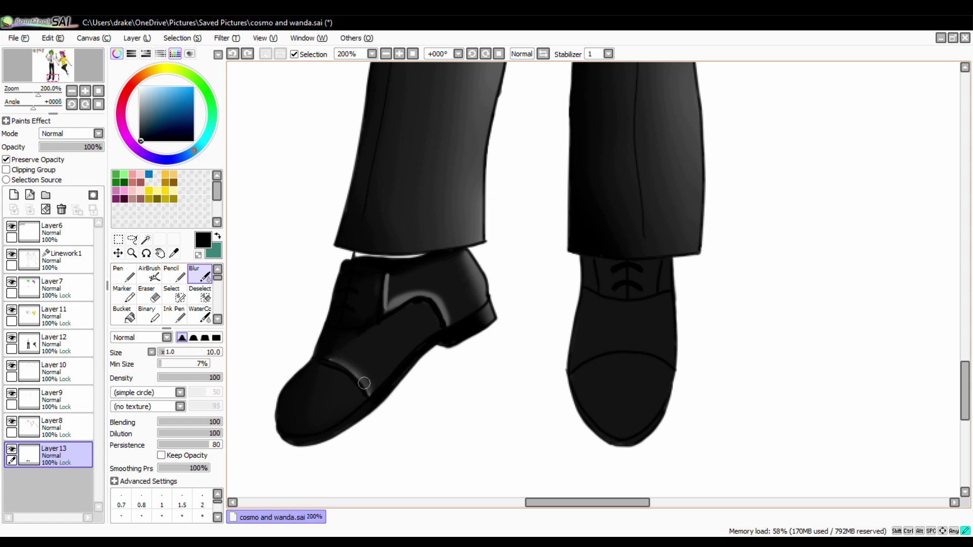
key("bracketleft")
key("bracketleft")
key("bracketleft")
key("bracketleft")
key("bracketleft")
left_click_drag(390, 283, 427, 292)
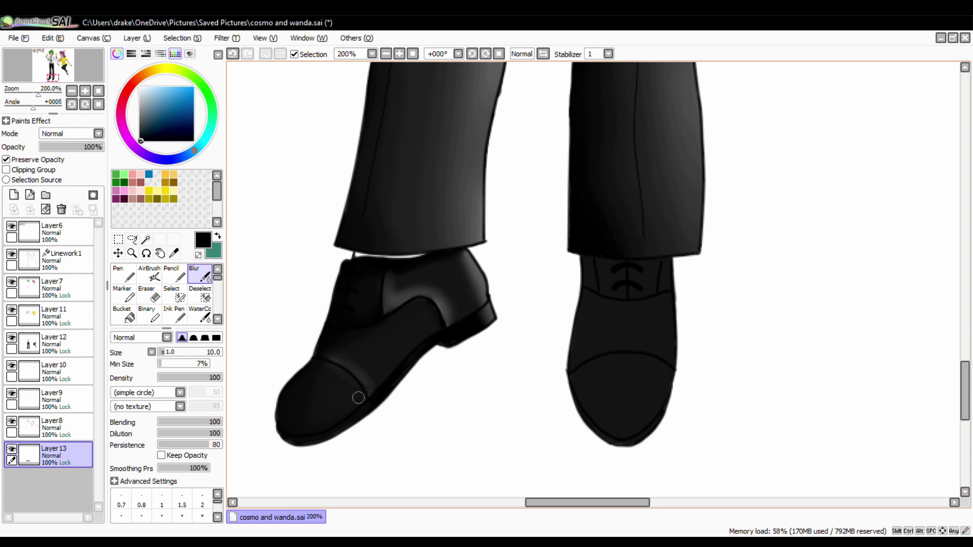
Deepen the black seam shadows on the side-facing shoe and soften them with Blur at sizes 7 and 27, isolating its middle section with a selection
key("n")
key("b")
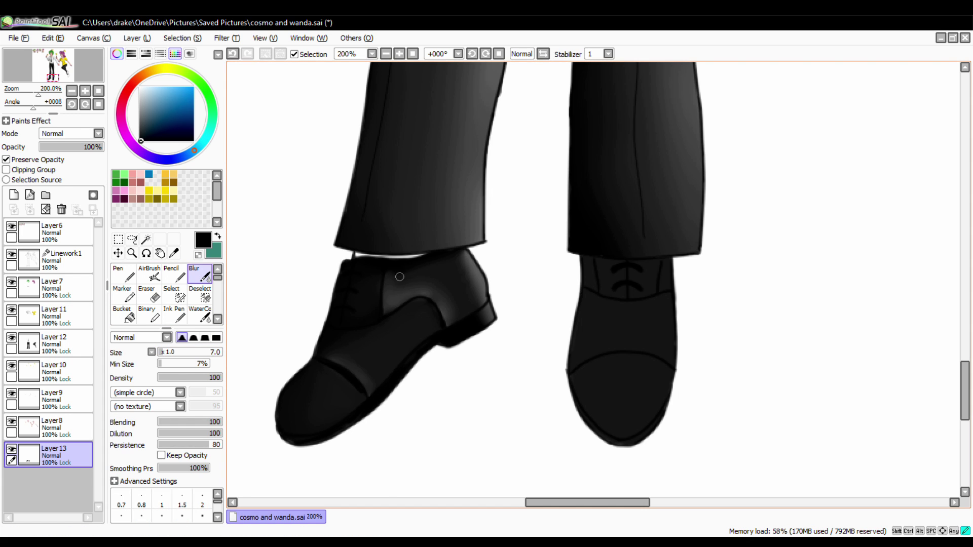
key("n")
left_click_drag(390, 304, 436, 317)
key("a")
key("b")
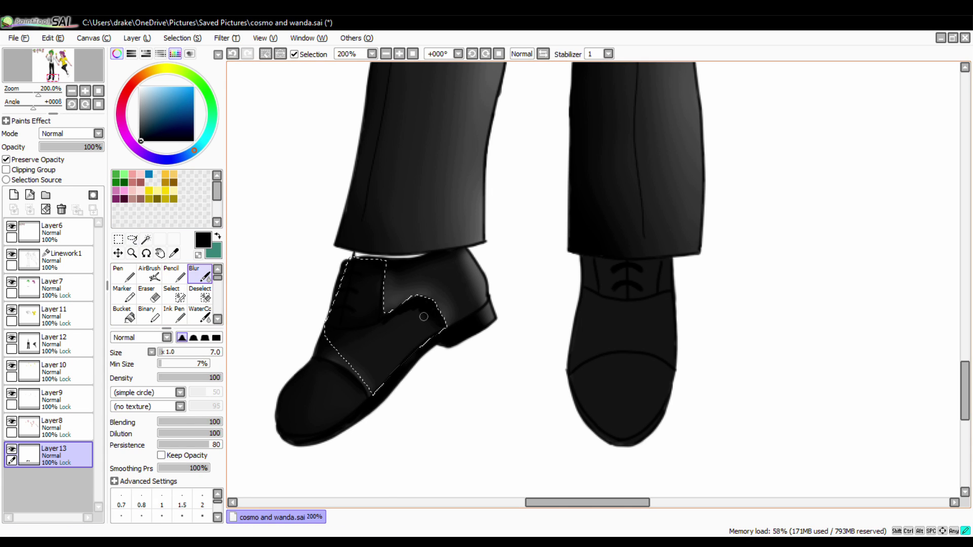
key("ctrl+d")
key("v")
key("b")
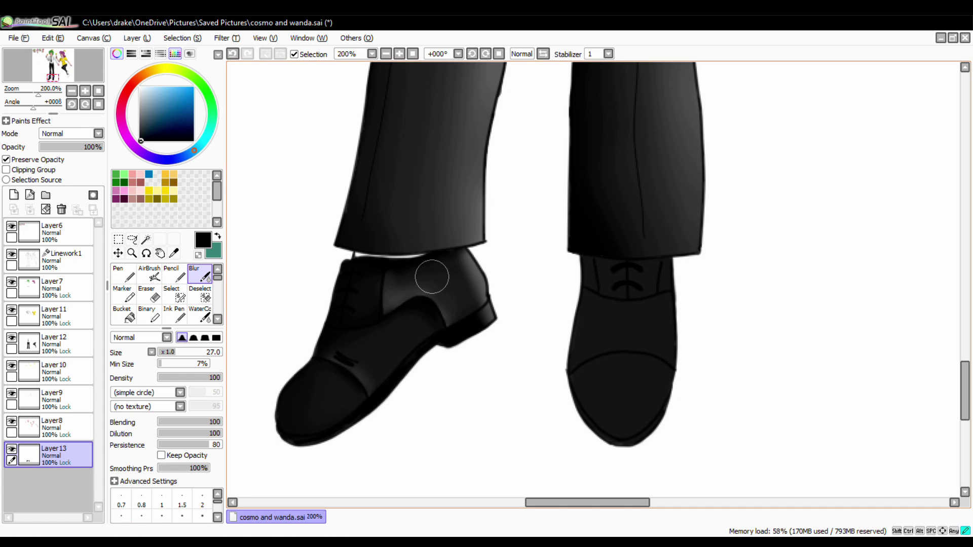
Airbrush a black shadow down one side of the man's front-facing shoe
key("v")
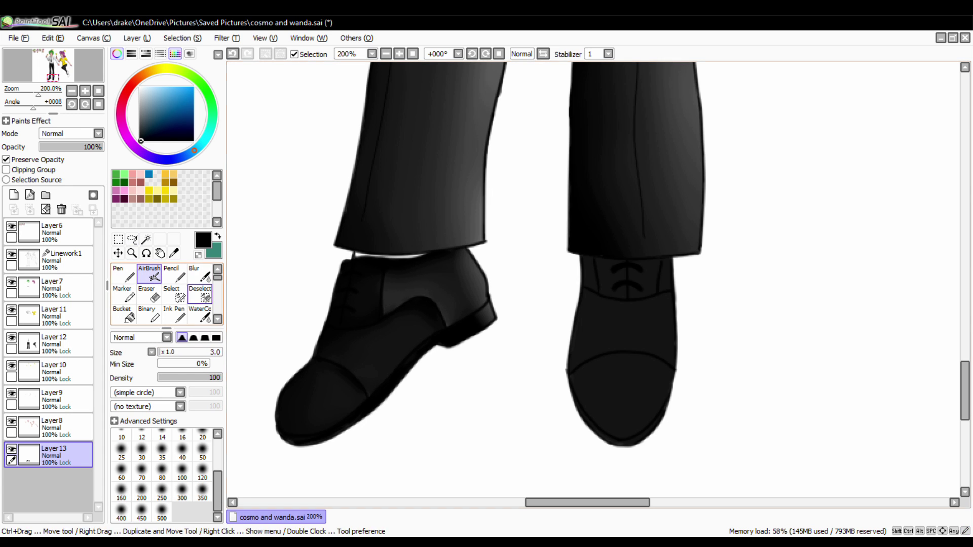
key("bracketleft")
key("bracketleft")
key("bracketleft")
key("bracketleft")
key("bracketleft")
key("bracketleft")
left_click_drag(612, 274, 608, 349)
Airbrush and blend grey highlights on the man's front-facing shoe, and pencil the gaps between the shoes and trousers grey
left_click(138, 117)
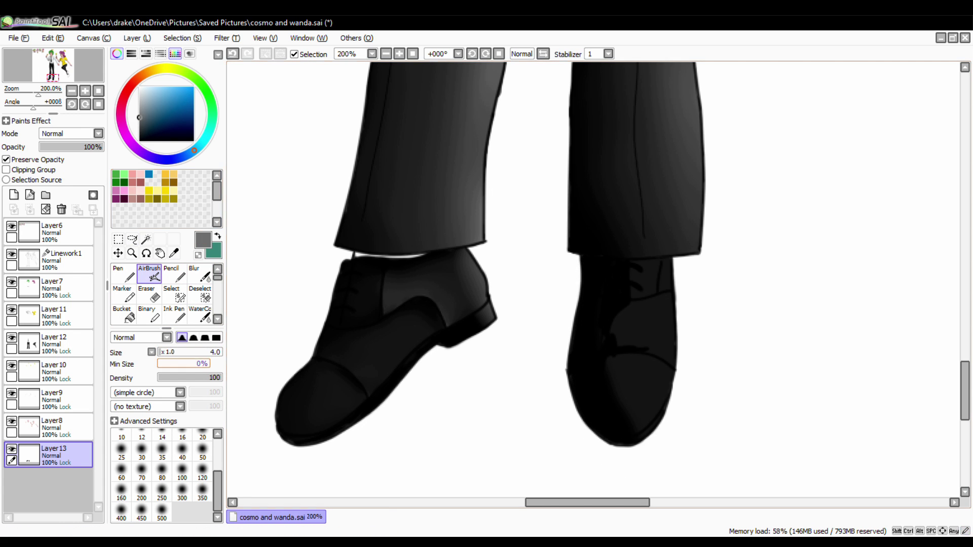
left_click_drag(658, 264, 658, 397)
key("b")
mouse_move(634, 263)
left_mouse_down()
mouse_move(648, 299)
mouse_move(659, 415)
left_mouse_up()
left_click_drag(664, 370, 658, 410)
key("p")
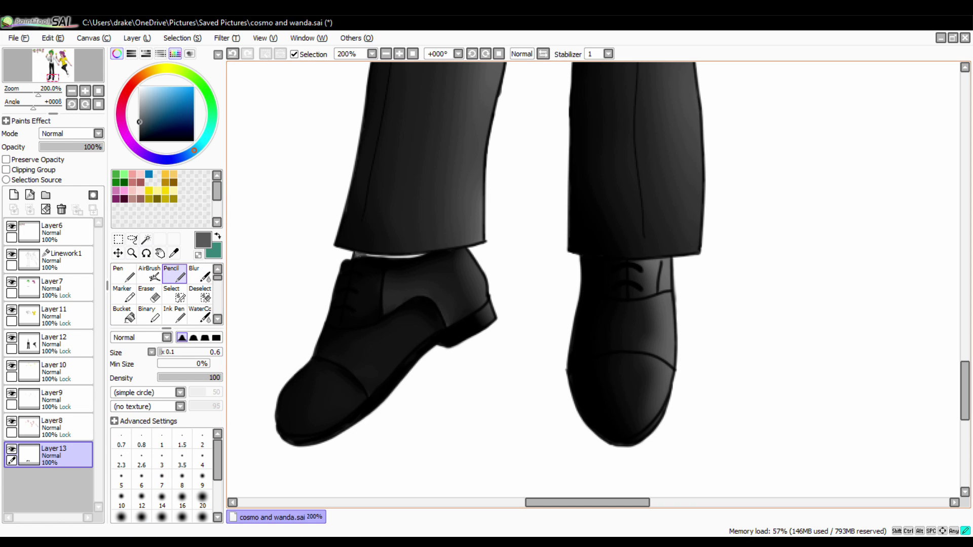
Paint the wedge heel and sole of the woman's upper shoe black with the Pen at size 2.7
scroll(593, 284, "down", 5)
scroll(543, 402, "up", 6)
left_click(284, 152, "alt")
left_click_drag(376, 118, 380, 274)
key("n")
left_click(390, 136)
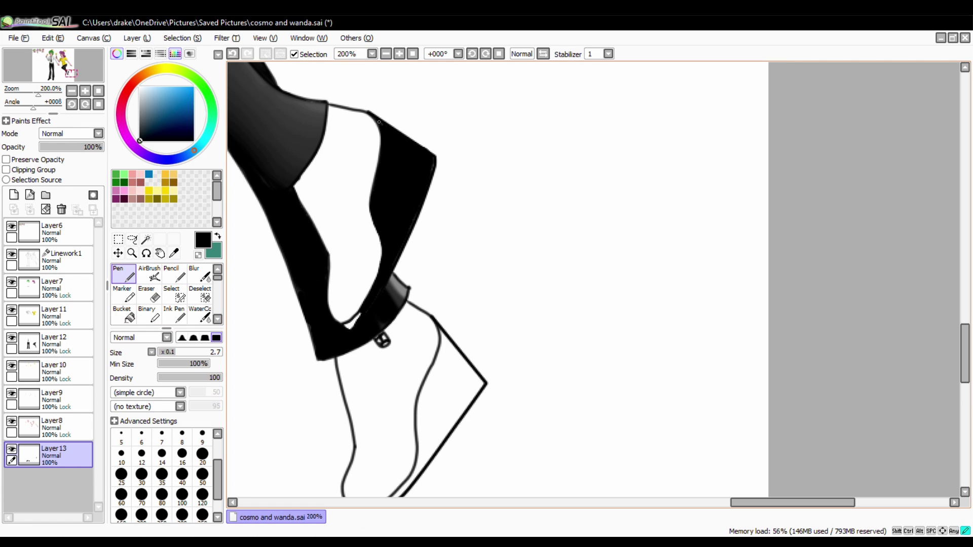
Outline the wedge heel of the woman's lower shoe in black and fill it black
scroll(348, 327, "down", 3)
mouse_move(439, 229)
left_mouse_down()
mouse_move(417, 330)
mouse_move(363, 395)
left_mouse_up()
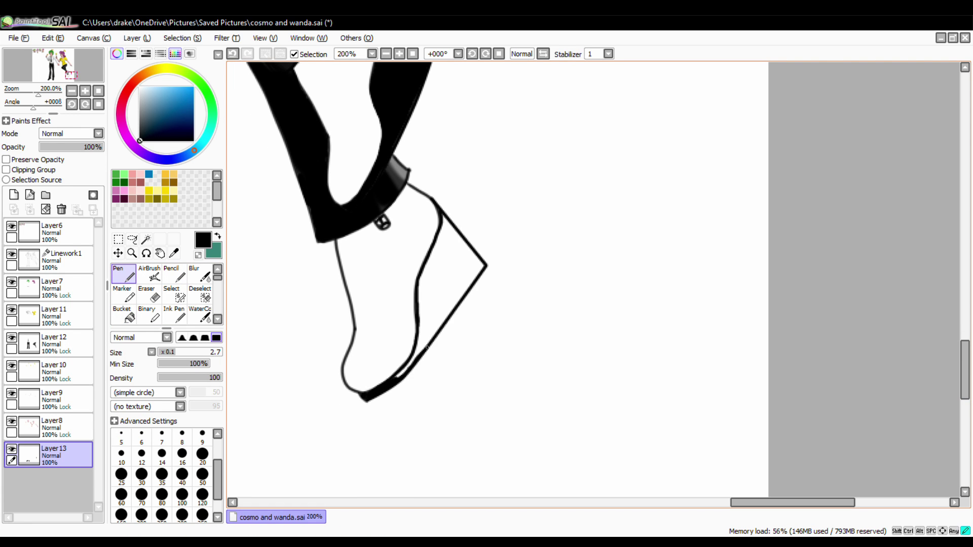
key("g")
left_click(448, 244)
Preserve the layer's opacity, airbrush grey highlights on the woman's black wedge heels and blend them with Blur
key("e")
left_click(6, 159)
left_click(149, 273)
scroll(471, 183, "up", 3)
mouse_move(430, 131)
left_mouse_down()
mouse_move(385, 167)
mouse_move(431, 137)
left_mouse_up()
left_click(200, 273)
left_click_drag(476, 370, 459, 385)
Outline the inside edge of the woman's upper shoe in dark grey and fill its body with the same colour
key("n")
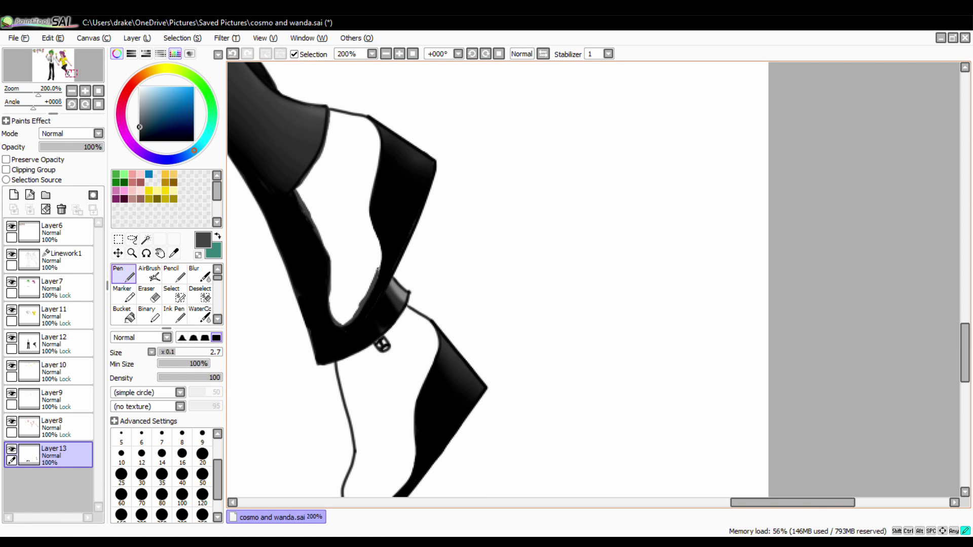
key("g")
left_click(367, 133)
Outline the inside edge of the woman's lower shoe in dark grey and fill its body
key("n")
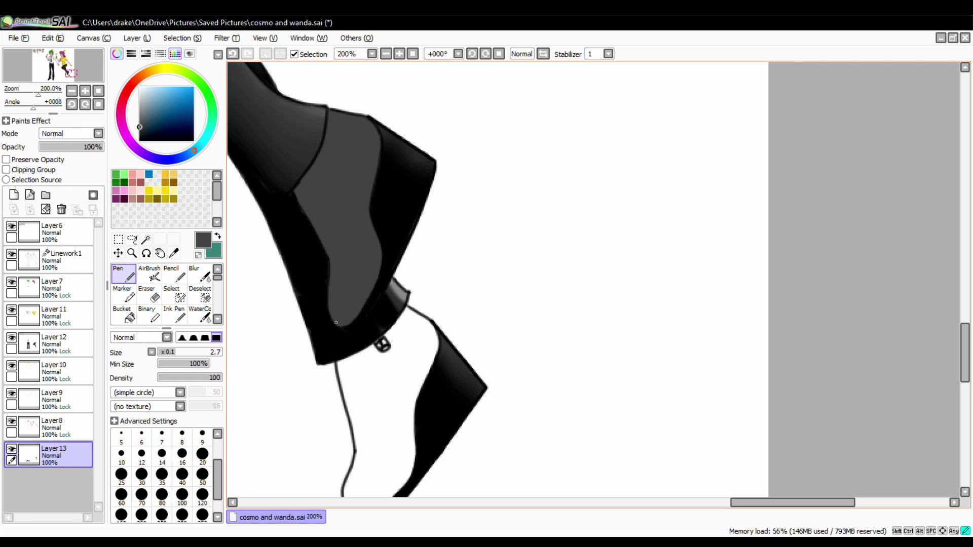
scroll(788, 288, "down", 4)
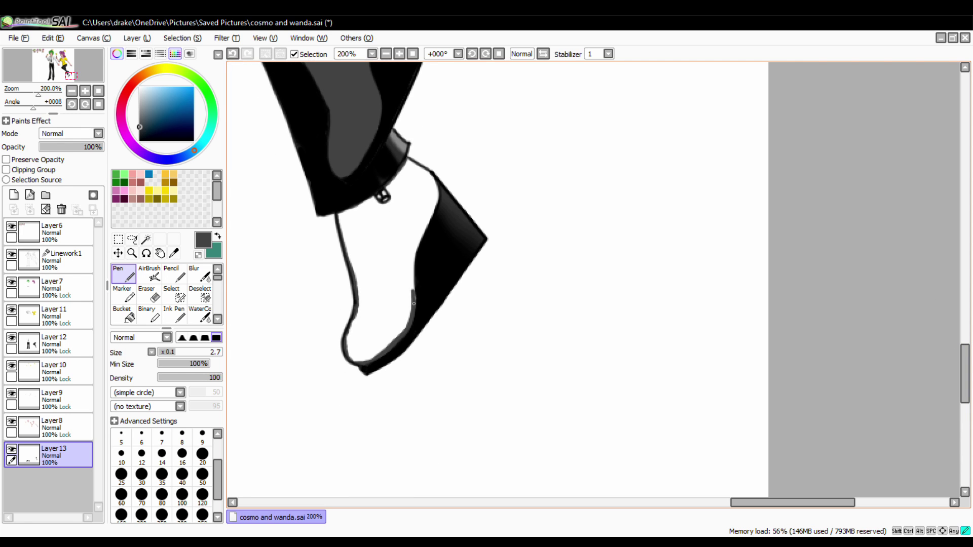
key("g")
left_click(420, 188)
Select the body of the woman's lower shoe, airbrush black shadows and light grey highlights inside it, and blend them with Blur at size 13
left_click(132, 238)
mouse_move(408, 154)
left_mouse_down()
mouse_move(413, 291)
mouse_move(405, 156)
left_mouse_up()
left_click(150, 273)
left_click(6, 159)
mouse_move(357, 288)
left_mouse_down()
mouse_move(376, 278)
mouse_move(414, 306)
mouse_move(402, 158)
mouse_move(420, 175)
mouse_move(371, 296)
left_mouse_up()
left_click(385, 228, "alt")
left_click(200, 274)
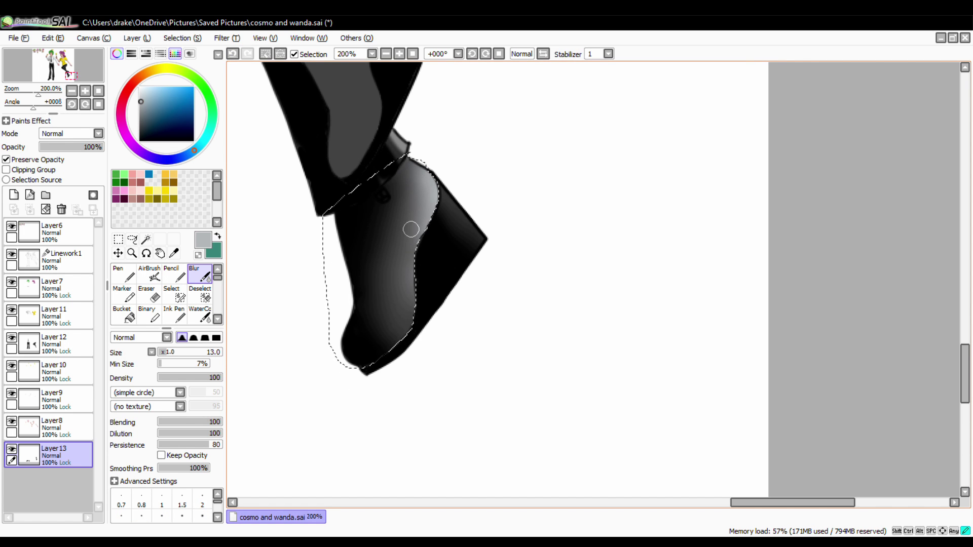
Paint a light grey highlight on the small buckle of the woman's lower shoe with the Pen at size 2.7 and clear the selection
left_click(140, 93)
left_click(123, 273)
left_click(383, 196)
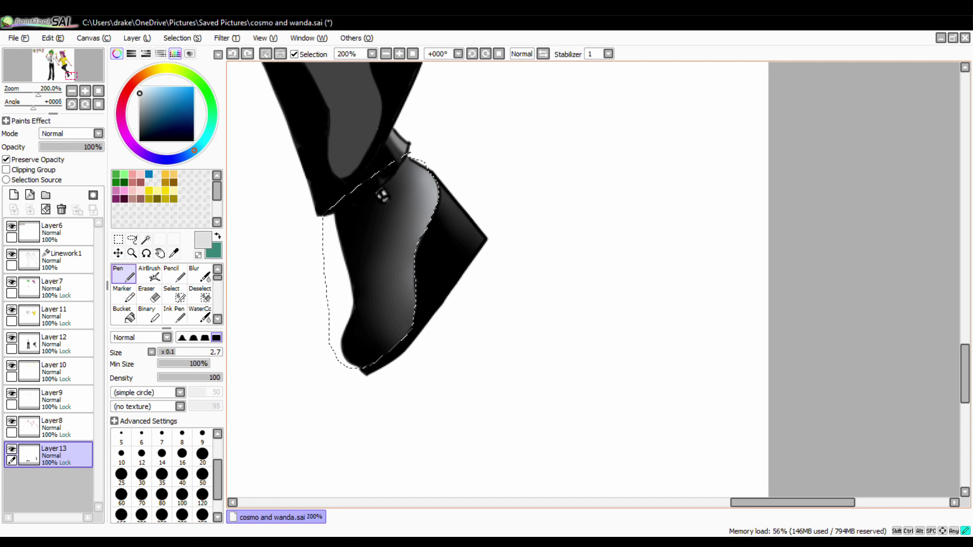
scroll(355, 273, "up", 3)
key("ctrl+d")
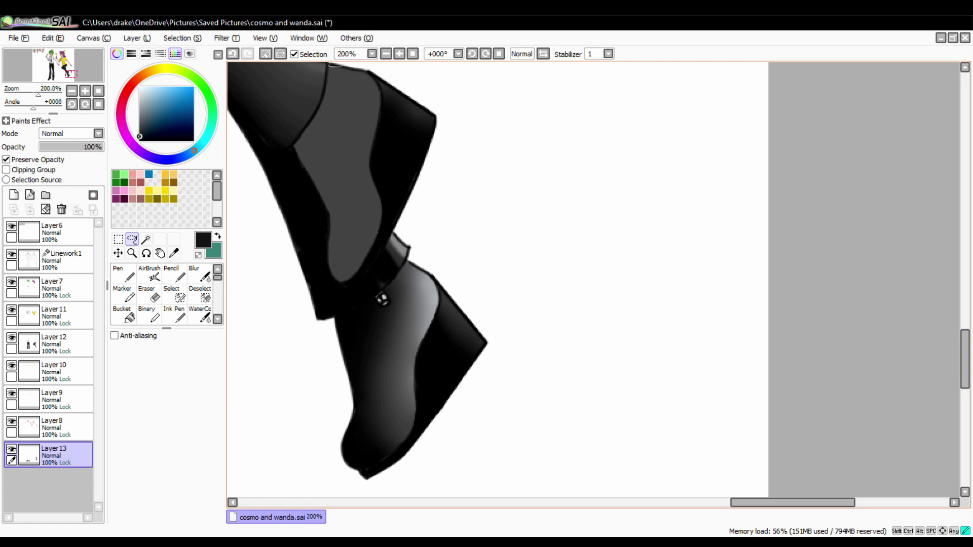
Shade the selected body of the woman's upper shoe with black and light grey AirBrush at size 14, blend it with Blur and deselect
left_click(155, 276)
left_click_drag(324, 264, 314, 142)
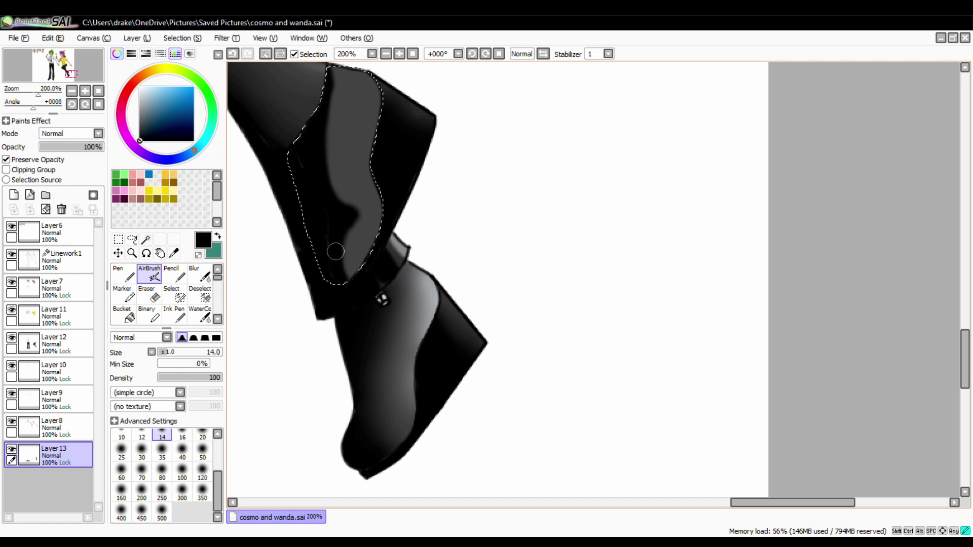
left_click(140, 96)
left_click_drag(375, 81, 355, 187)
left_click(200, 273)
mouse_move(354, 101)
left_mouse_down()
mouse_move(353, 203)
mouse_move(365, 127)
mouse_move(355, 253)
left_mouse_up()
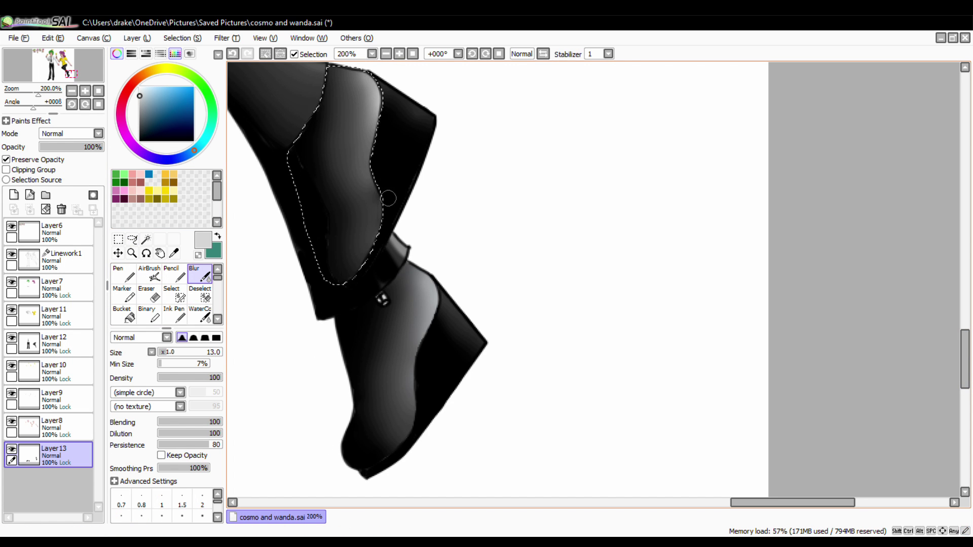
left_click(131, 238)
key("ctrl+d")
Remove Layer6 from above the line art and activate the Pen on the Linework1 layer
left_click(6, 159)
left_click_drag(98, 147, 89, 146)
left_click(50, 260)
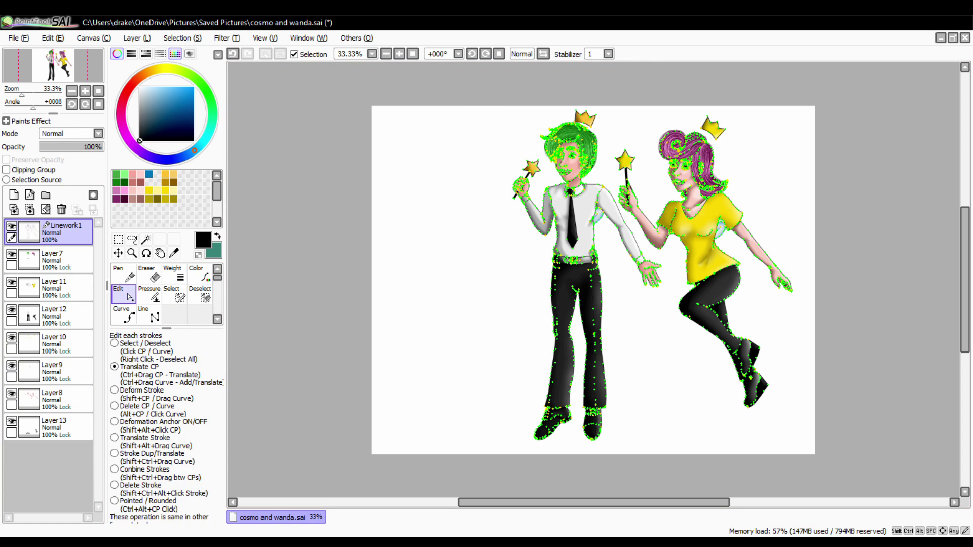
left_click(122, 296)
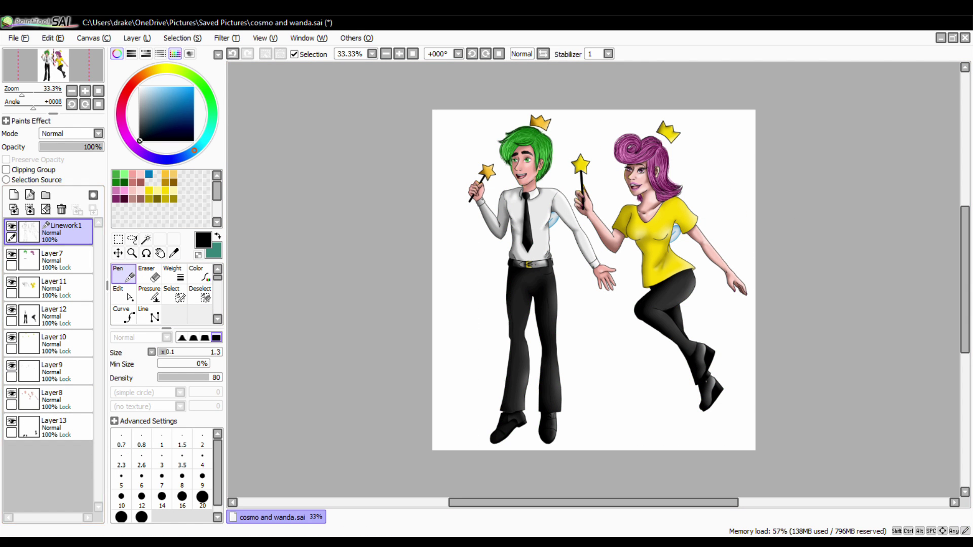
Create a layer beneath all the others, airbrush a light orange glow around the man's wand star and blend it with Blur
left_click(14, 195)
left_click(200, 273)
left_click(149, 191)
key("v")
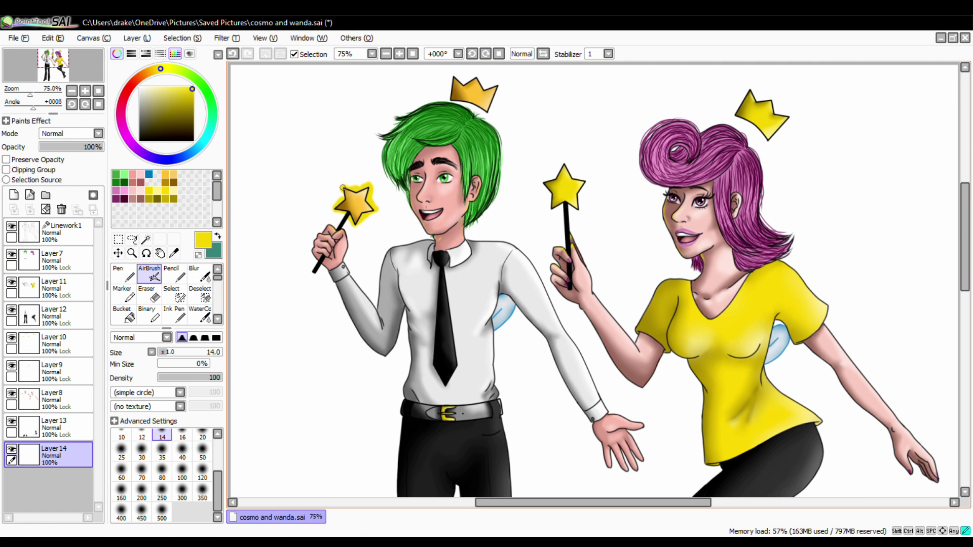
left_click(344, 189, "alt")
mouse_move(337, 195)
left_mouse_down()
mouse_move(349, 223)
mouse_move(375, 203)
left_mouse_up()
key("b")
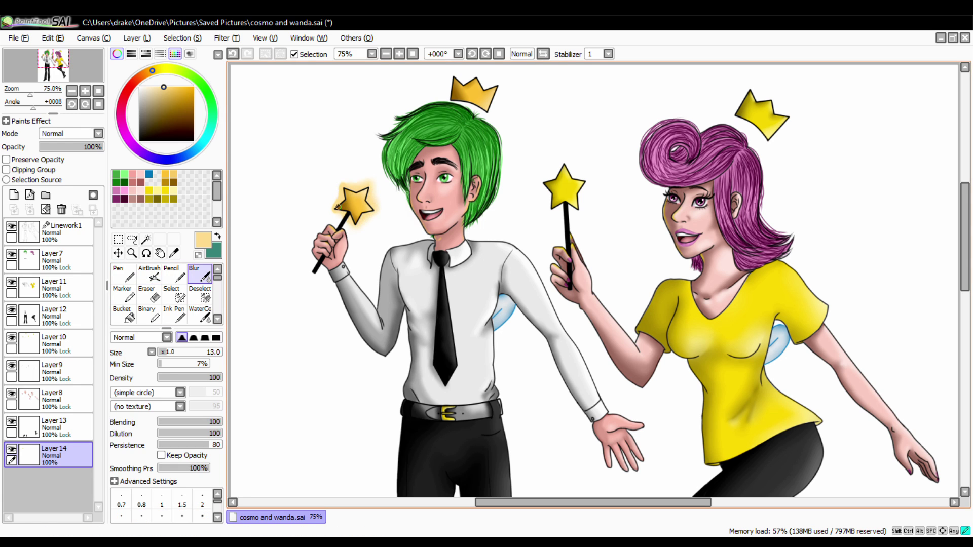
Airbrush a pale yellow glow at size 14 around the woman's wand star and blend it with Blur
key("v")
left_click(562, 187, "alt")
mouse_move(547, 183)
left_mouse_down()
mouse_move(572, 167)
mouse_move(542, 206)
left_mouse_up()
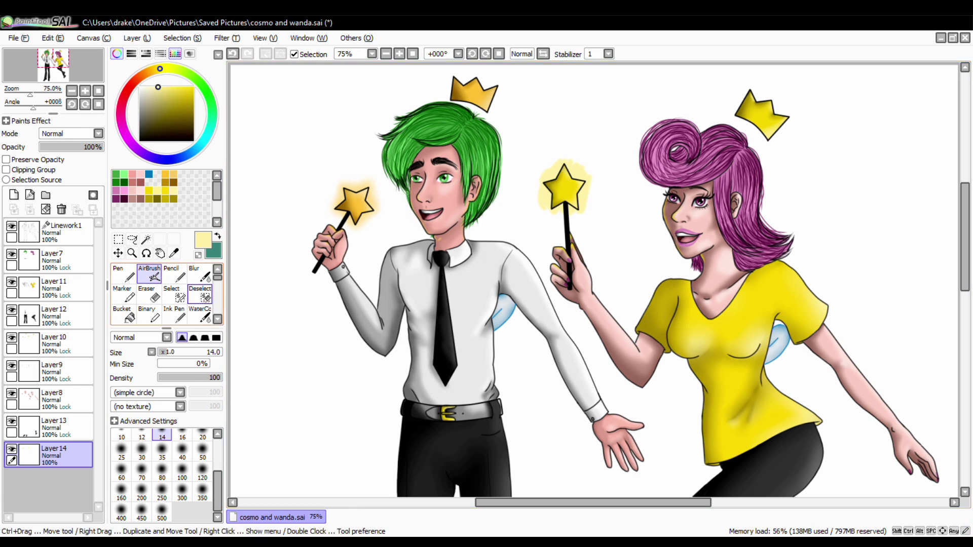
key("b")
Widen and intensify the glow around both wand stars with the AirBrush at size 27 and soften it with Blur at size 43
left_click(349, 190, "alt")
key("v")
left_click_drag(340, 193, 382, 211)
key("b")
left_click(341, 202, "alt")
key("v")
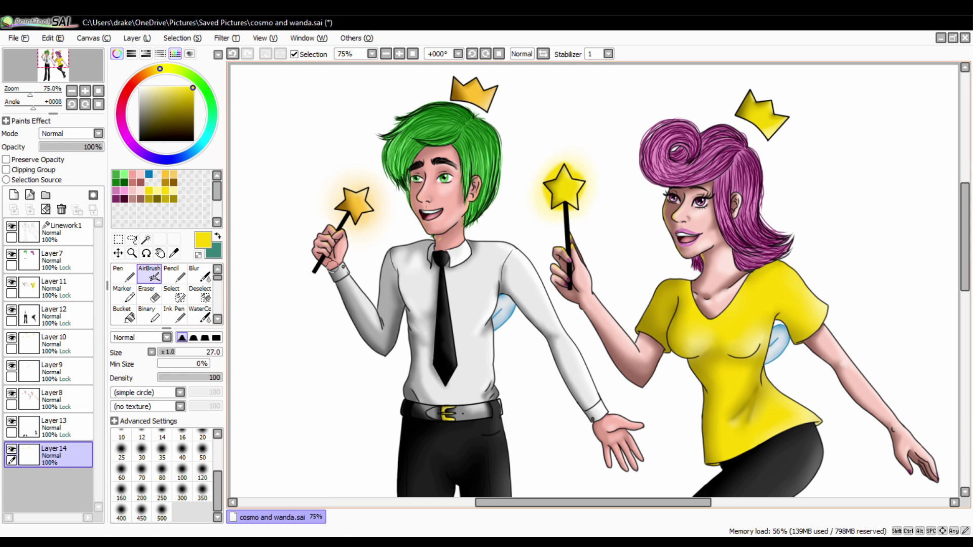
key("b")
scroll(416, 69, "down", 3)
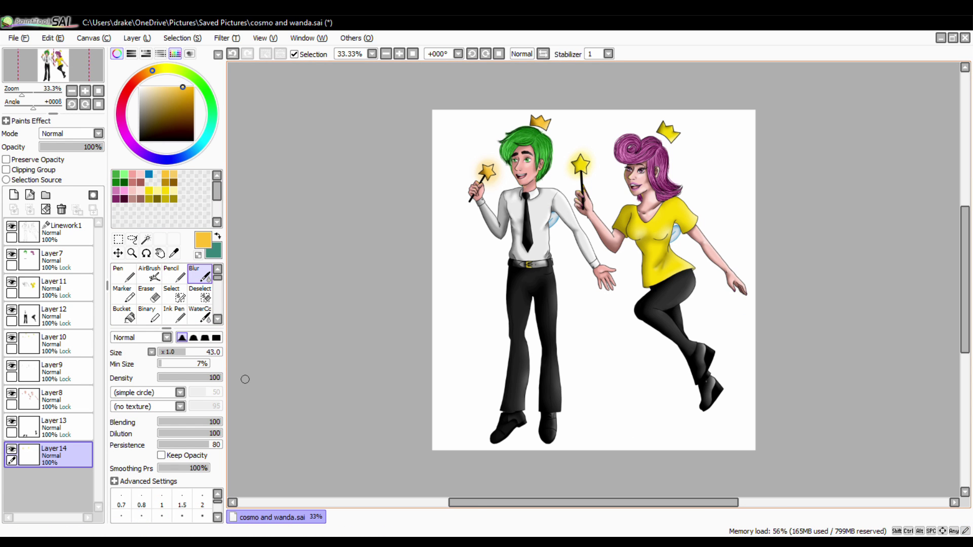
Sign the artwork in black beside the woman's lower shoe with the Pencil at size 0.6 on a new layer above the line art
scroll(714, 401, "up", 5)
key("n")
left_click_drag(714, 404, 723, 404)
scroll(714, 400, "down", 5)
key("ctrl+shift+n")
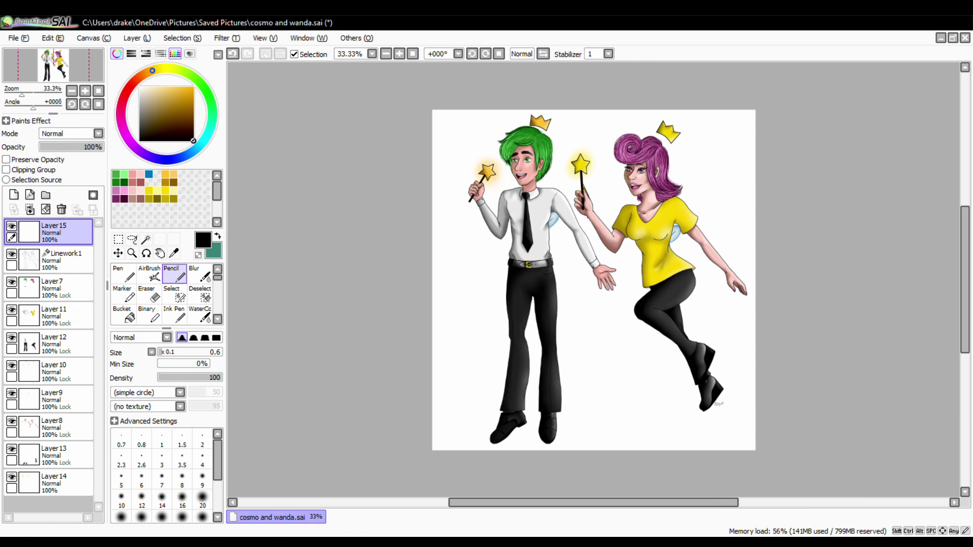